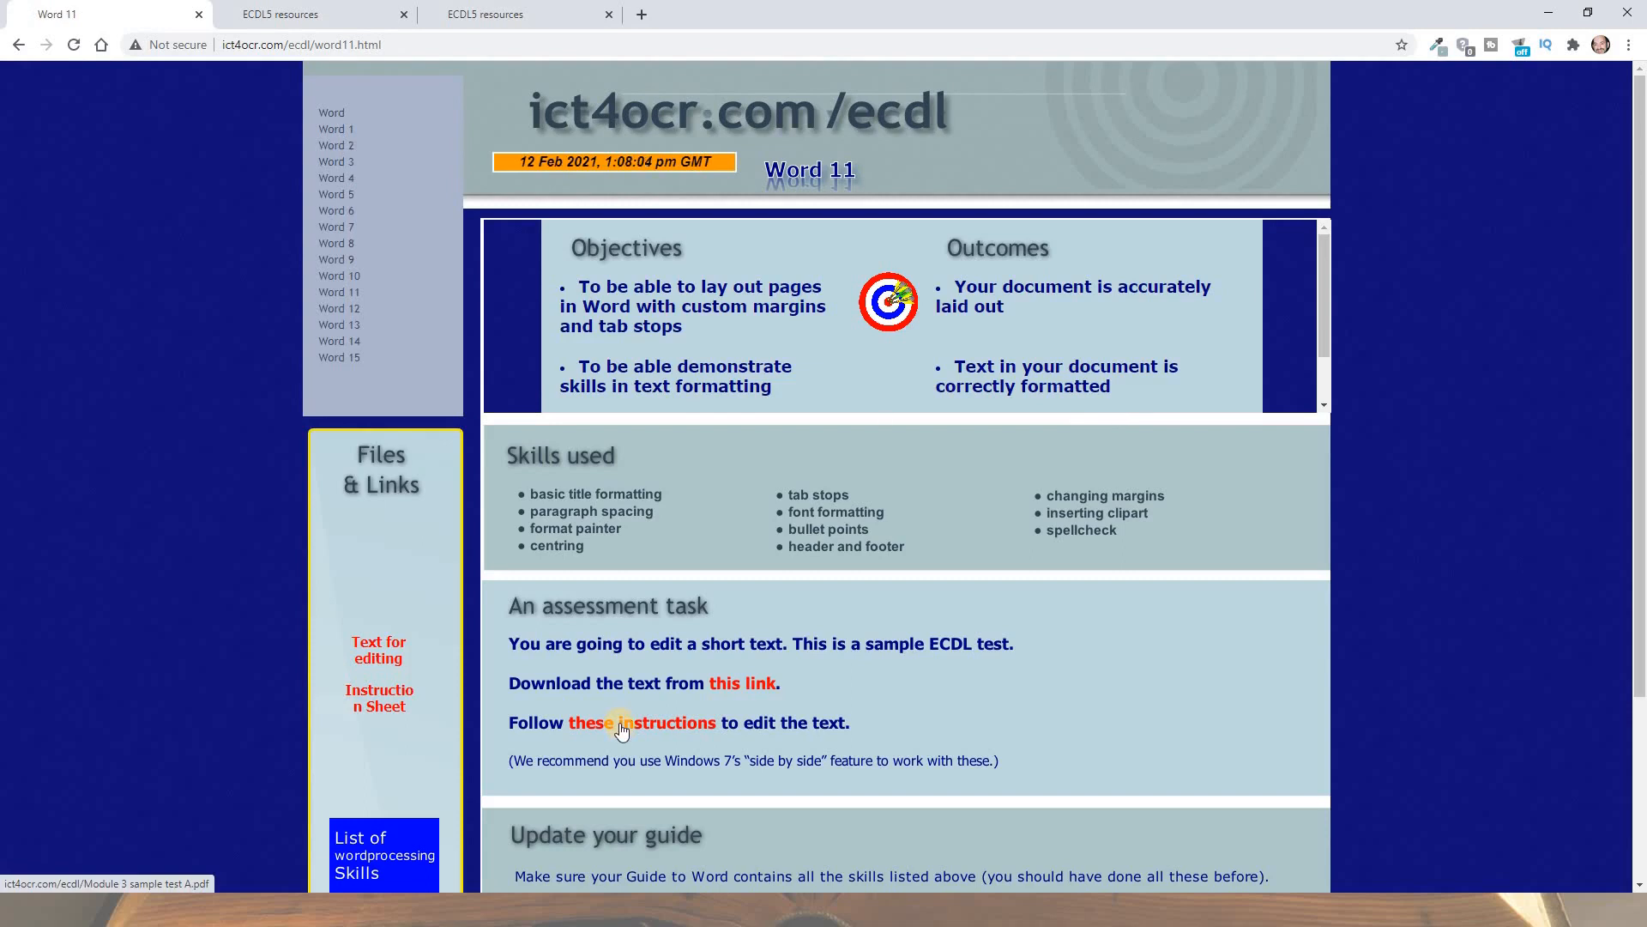
Open the Module 3 Revision Exercise A instruction PDF from the 'these instructions' link
{"action": "left_click", "coordinate": [622, 729]}
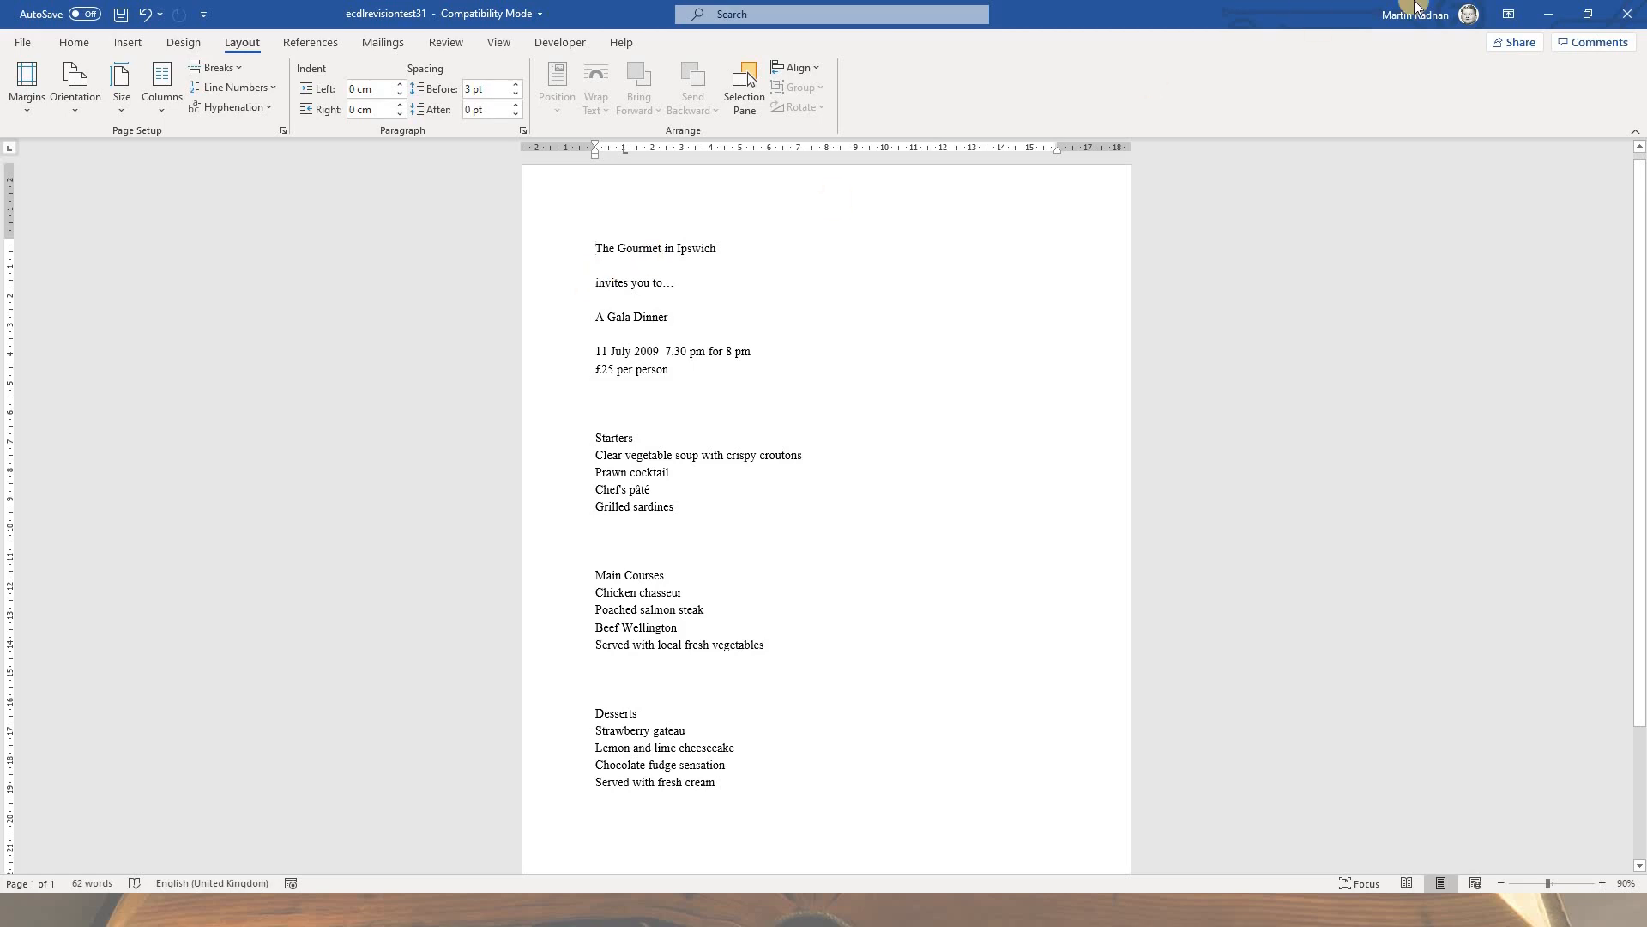
Snap Word beside the instructions and save the gala document as 'menu'
{"action": "key", "text": "super+Right"}
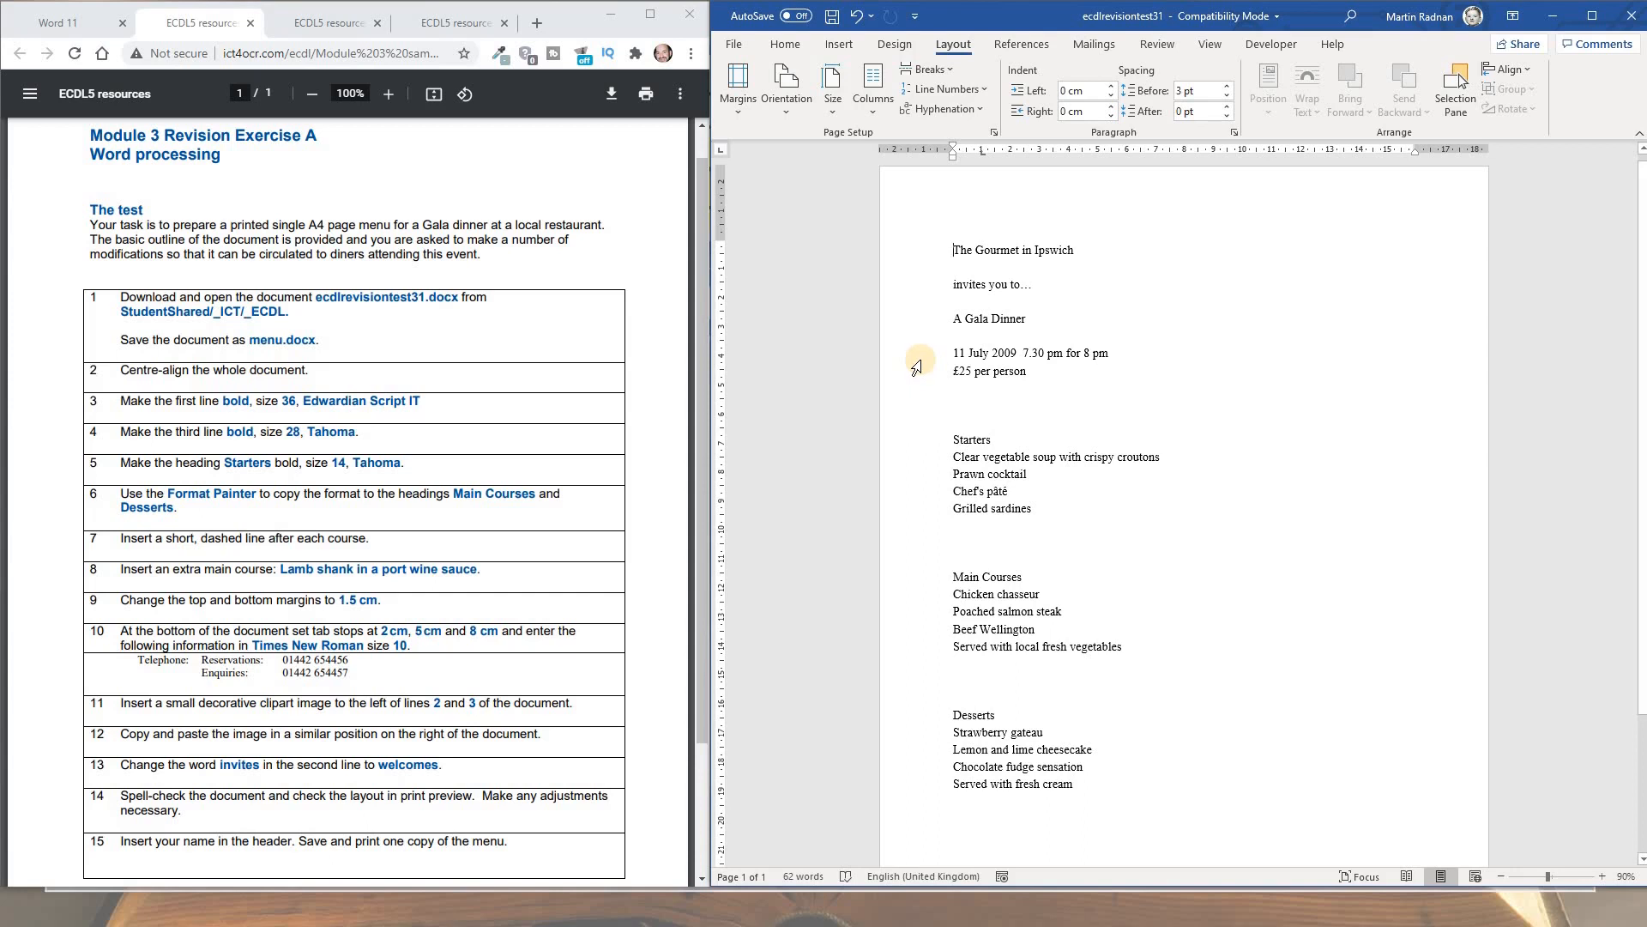
{"action": "scroll", "coordinate": [916, 368], "scroll_direction": "up", "scroll_amount": 4}
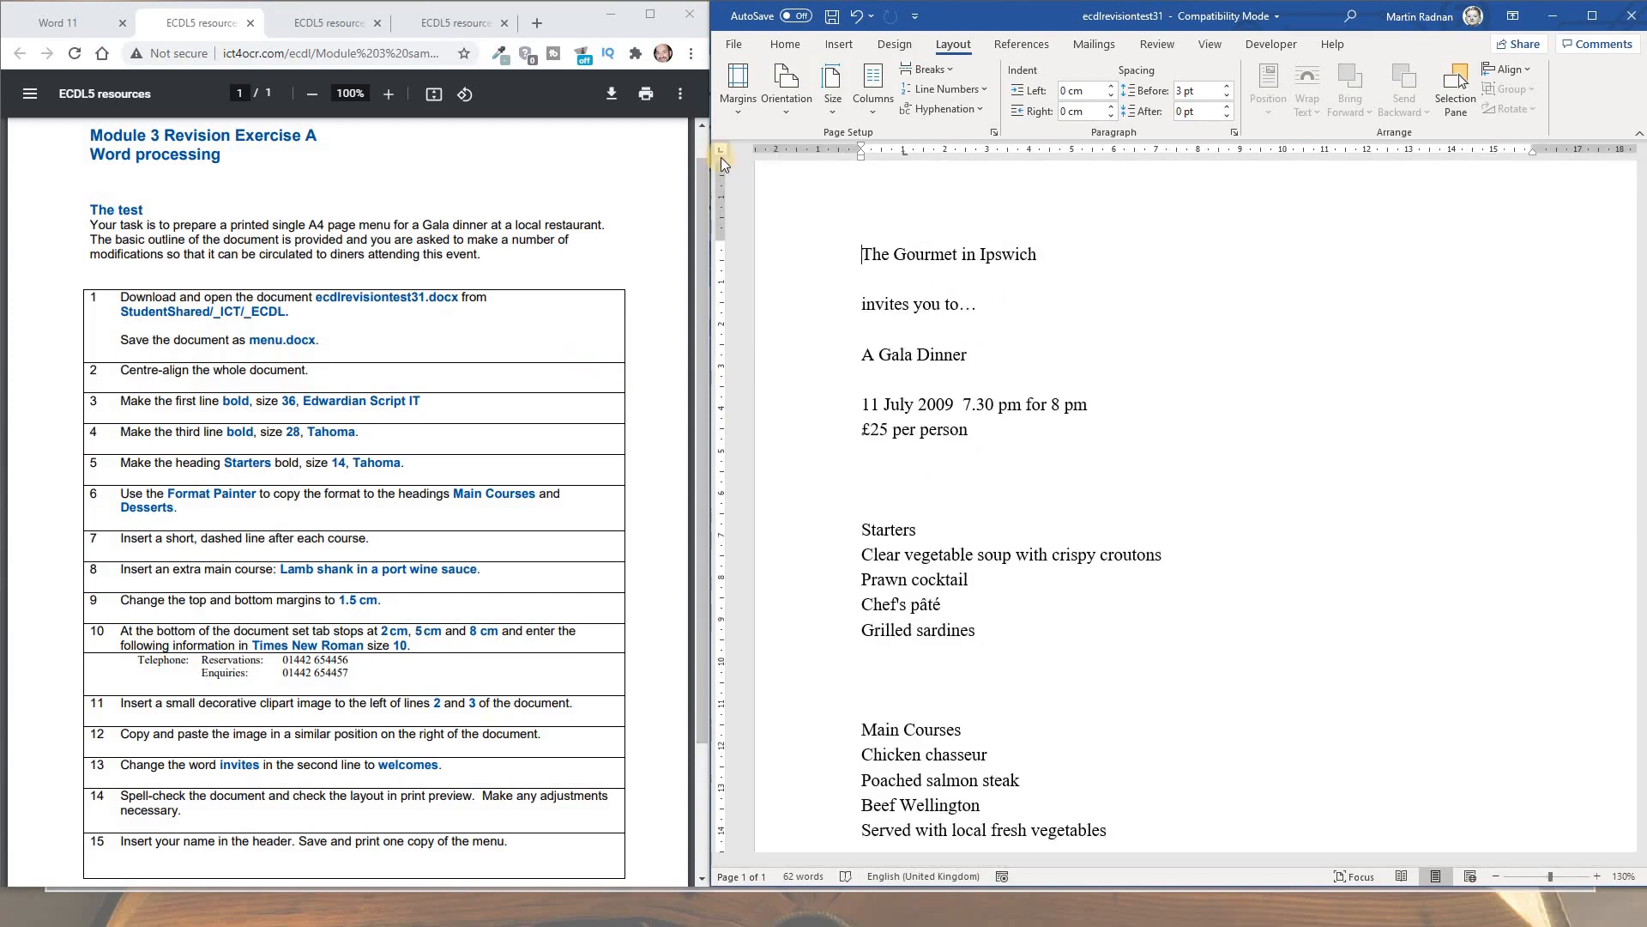
{"action": "left_click", "coordinate": [733, 43]}
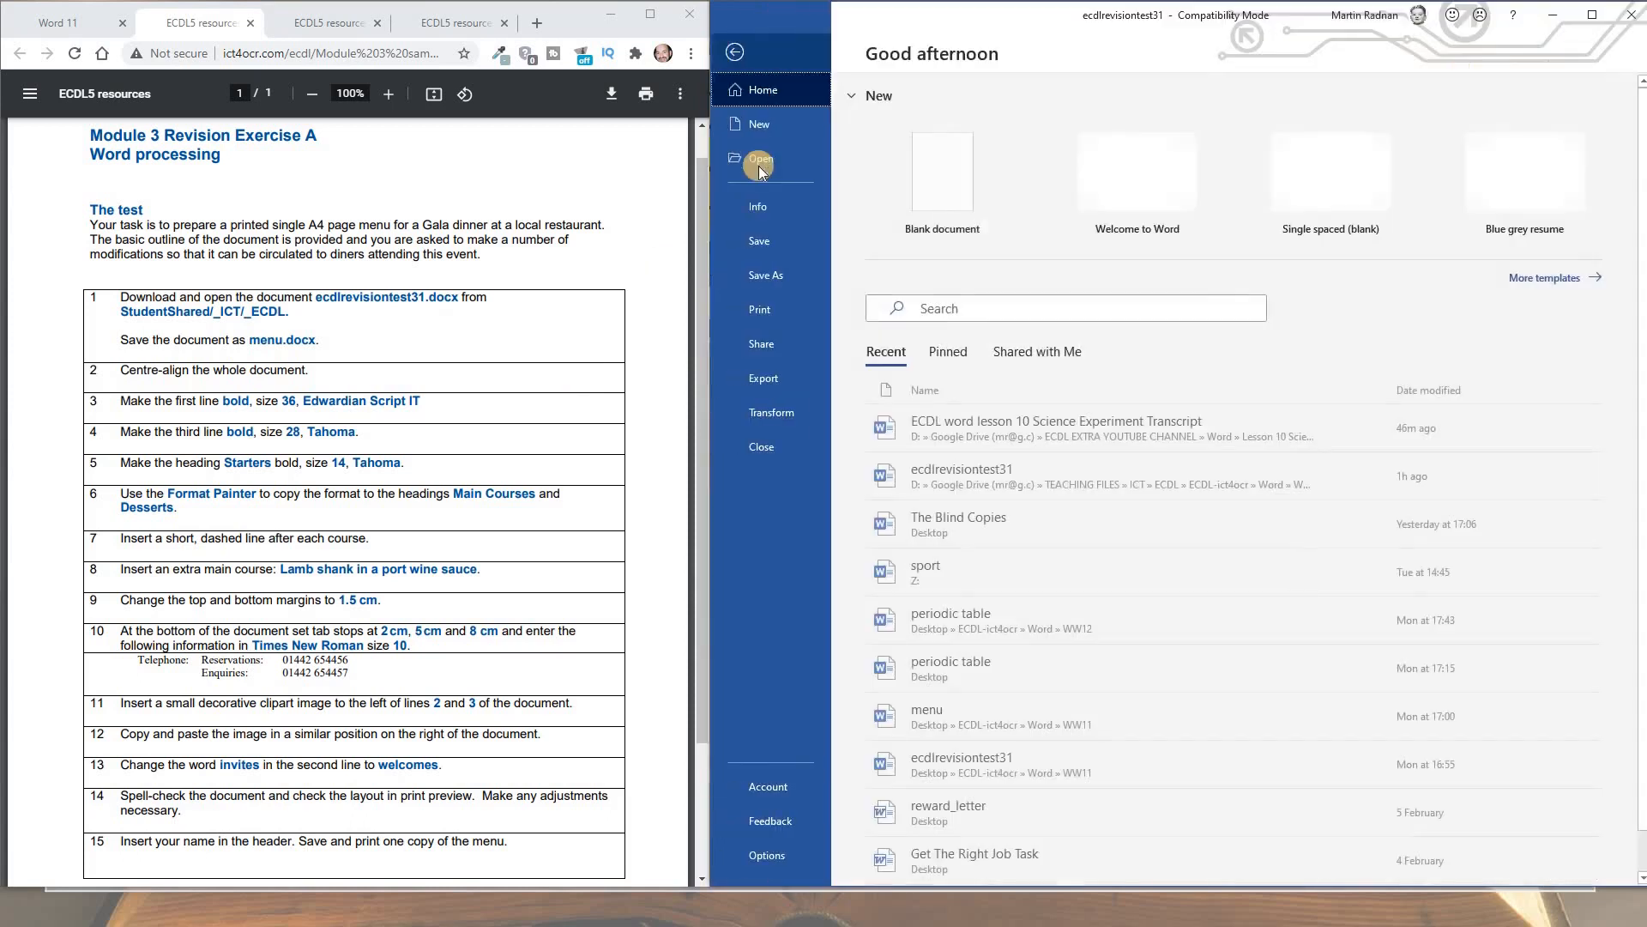
{"action": "left_click", "coordinate": [775, 280]}
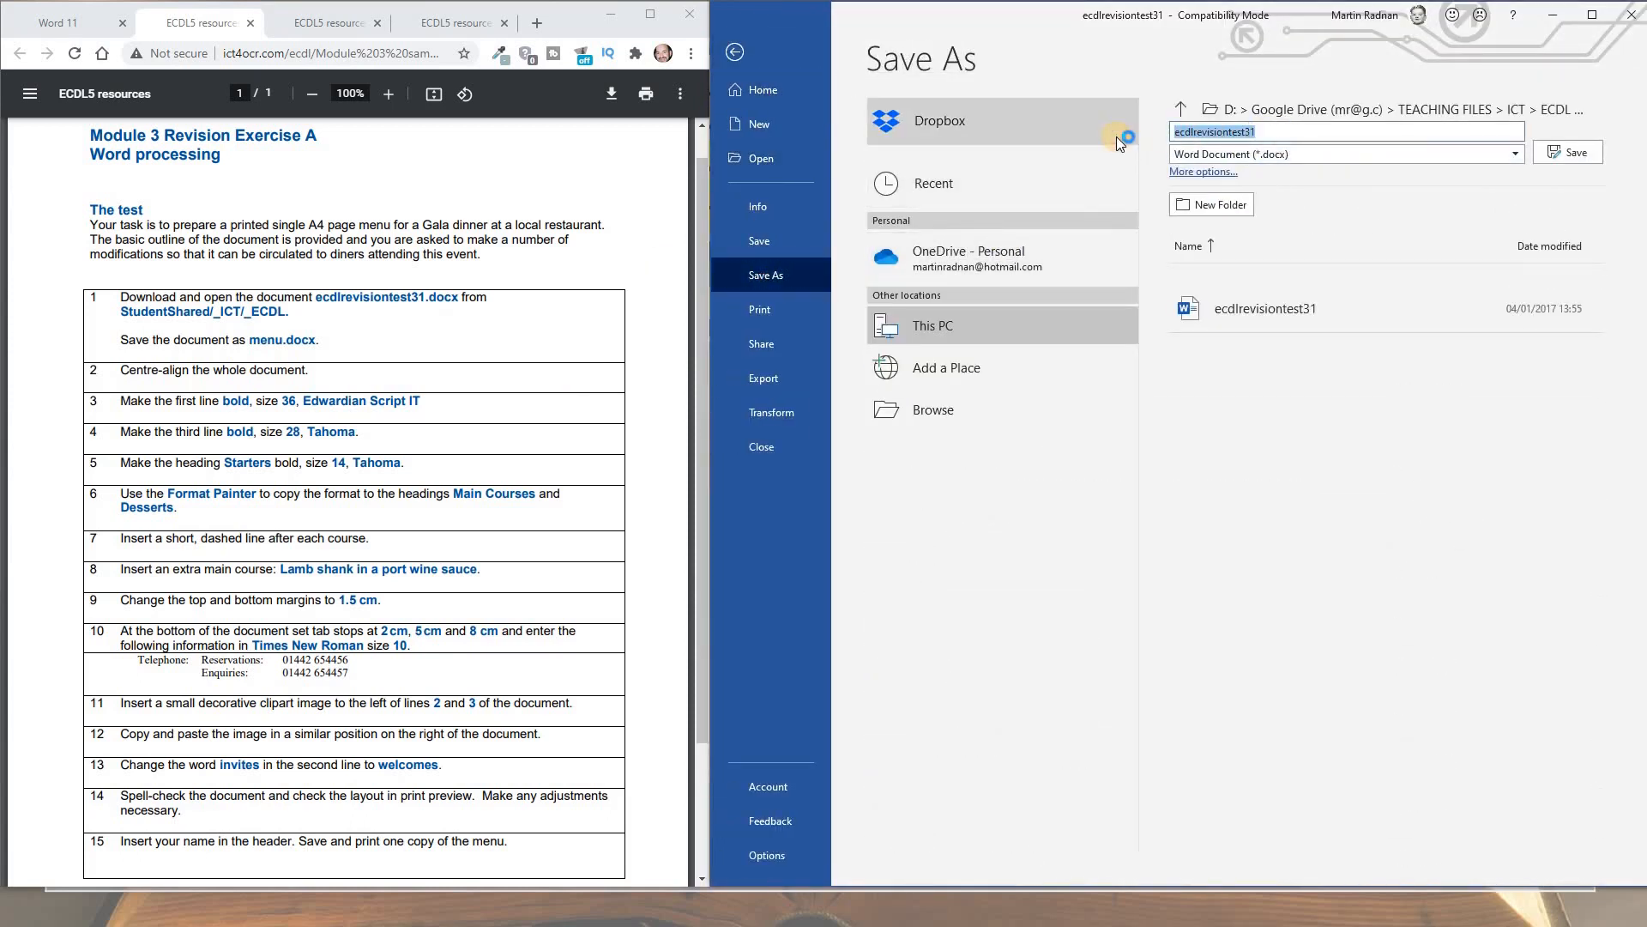
{"action": "type", "text": "menu"}
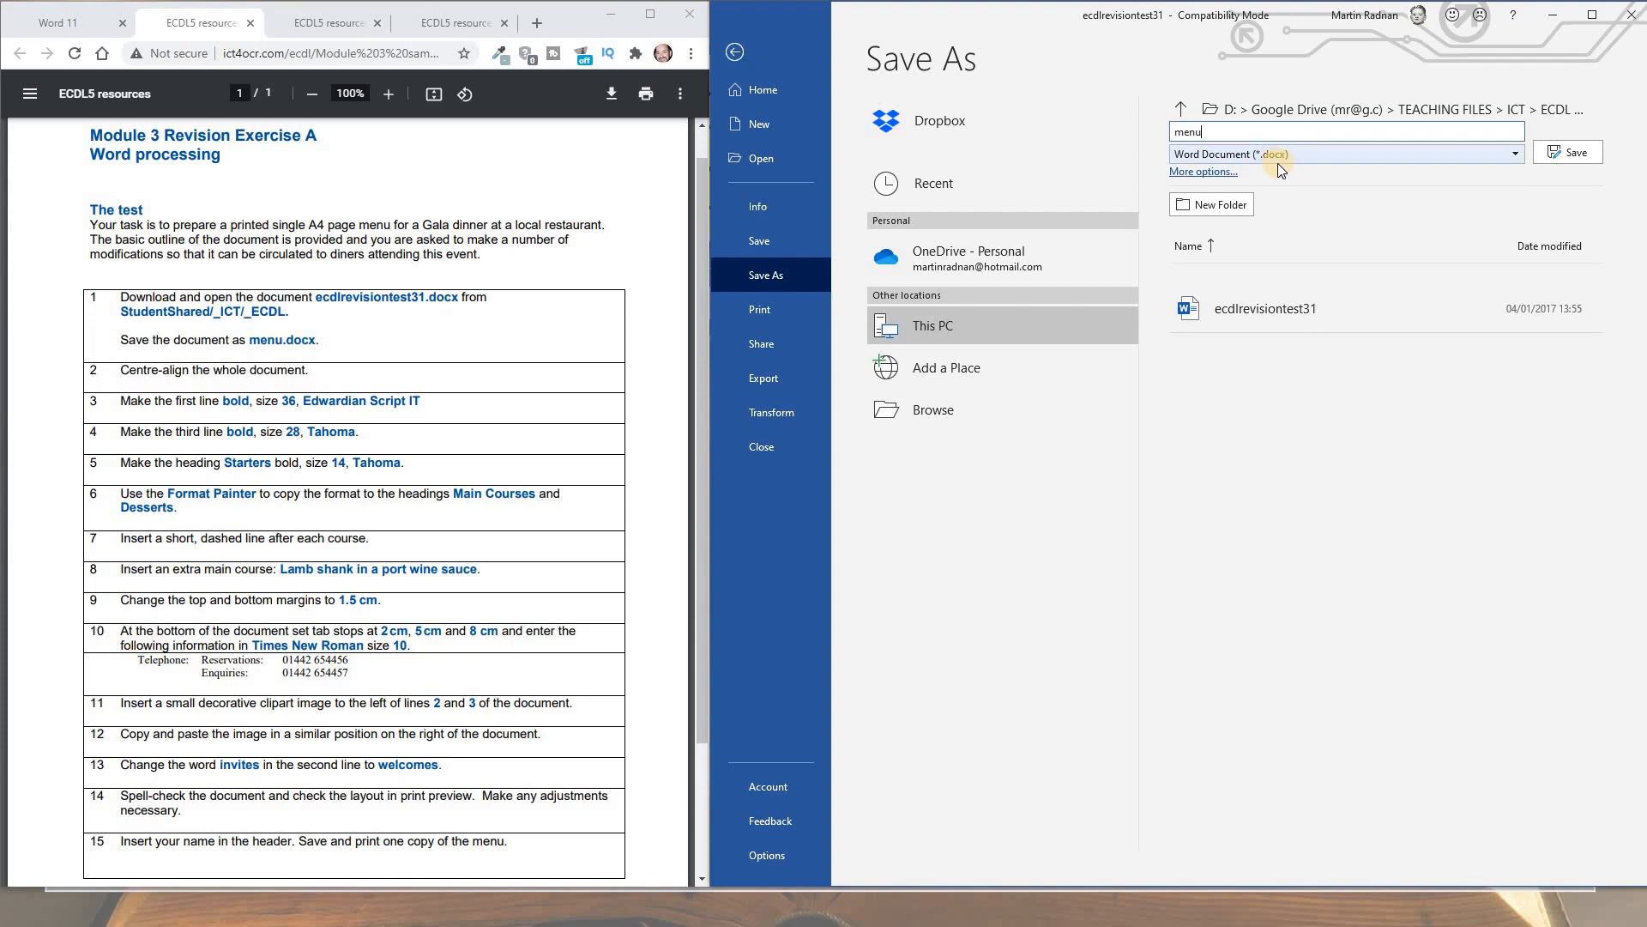
{"action": "left_click", "coordinate": [1546, 153]}
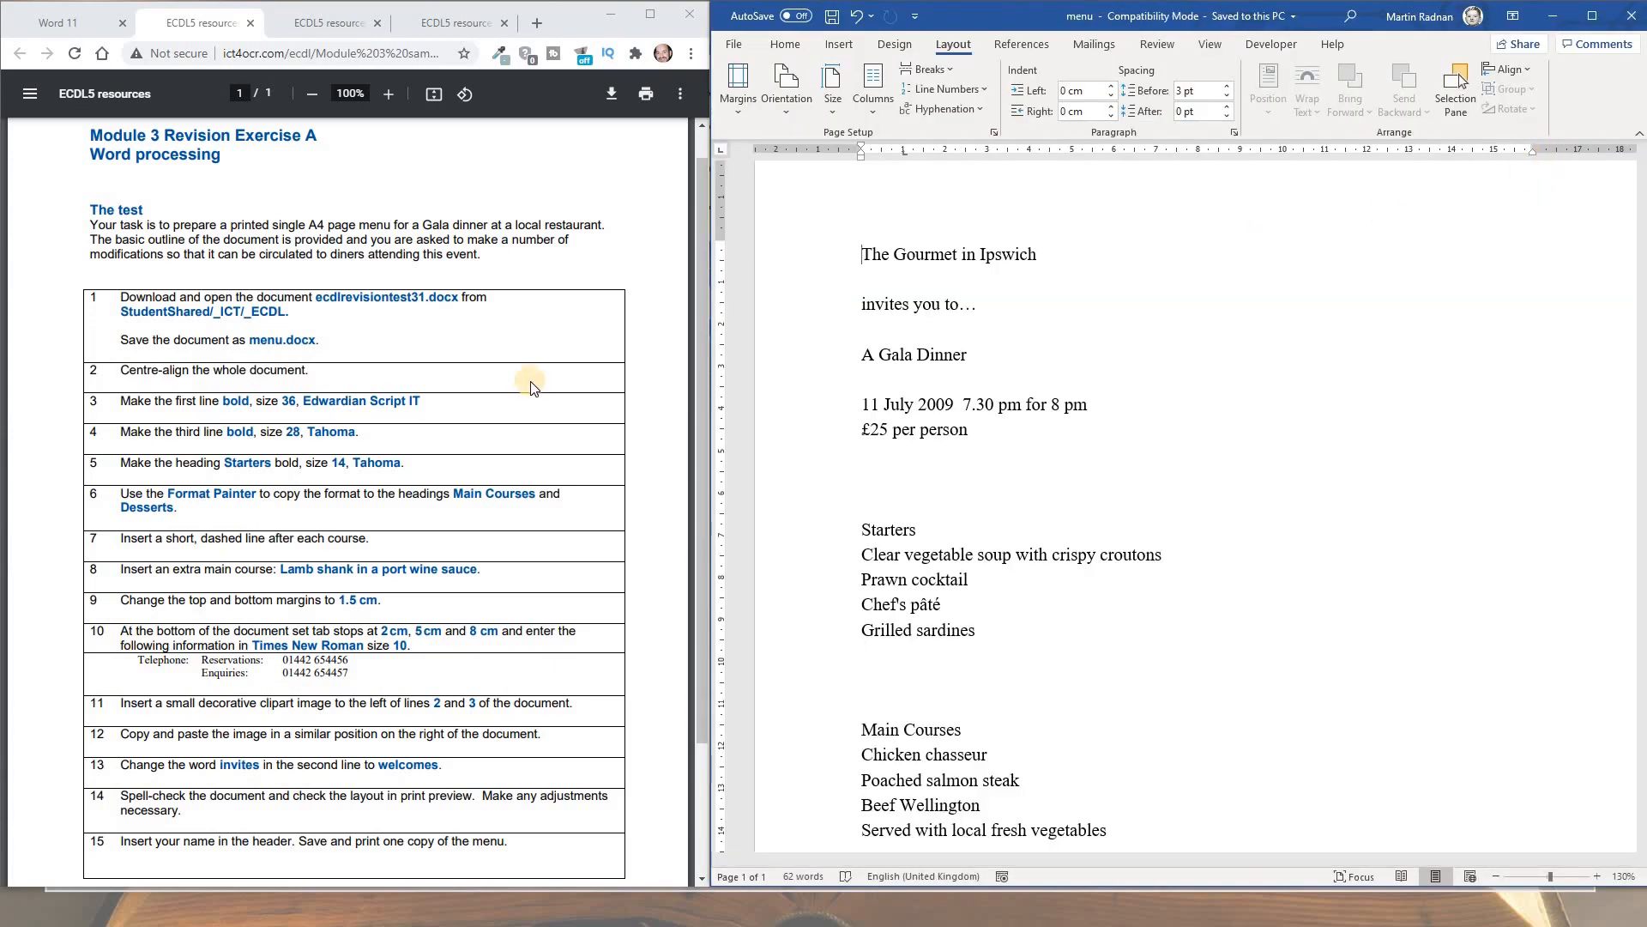
Select all of the gala menu text and centre-align it
{"action": "left_click", "coordinate": [861, 273]}
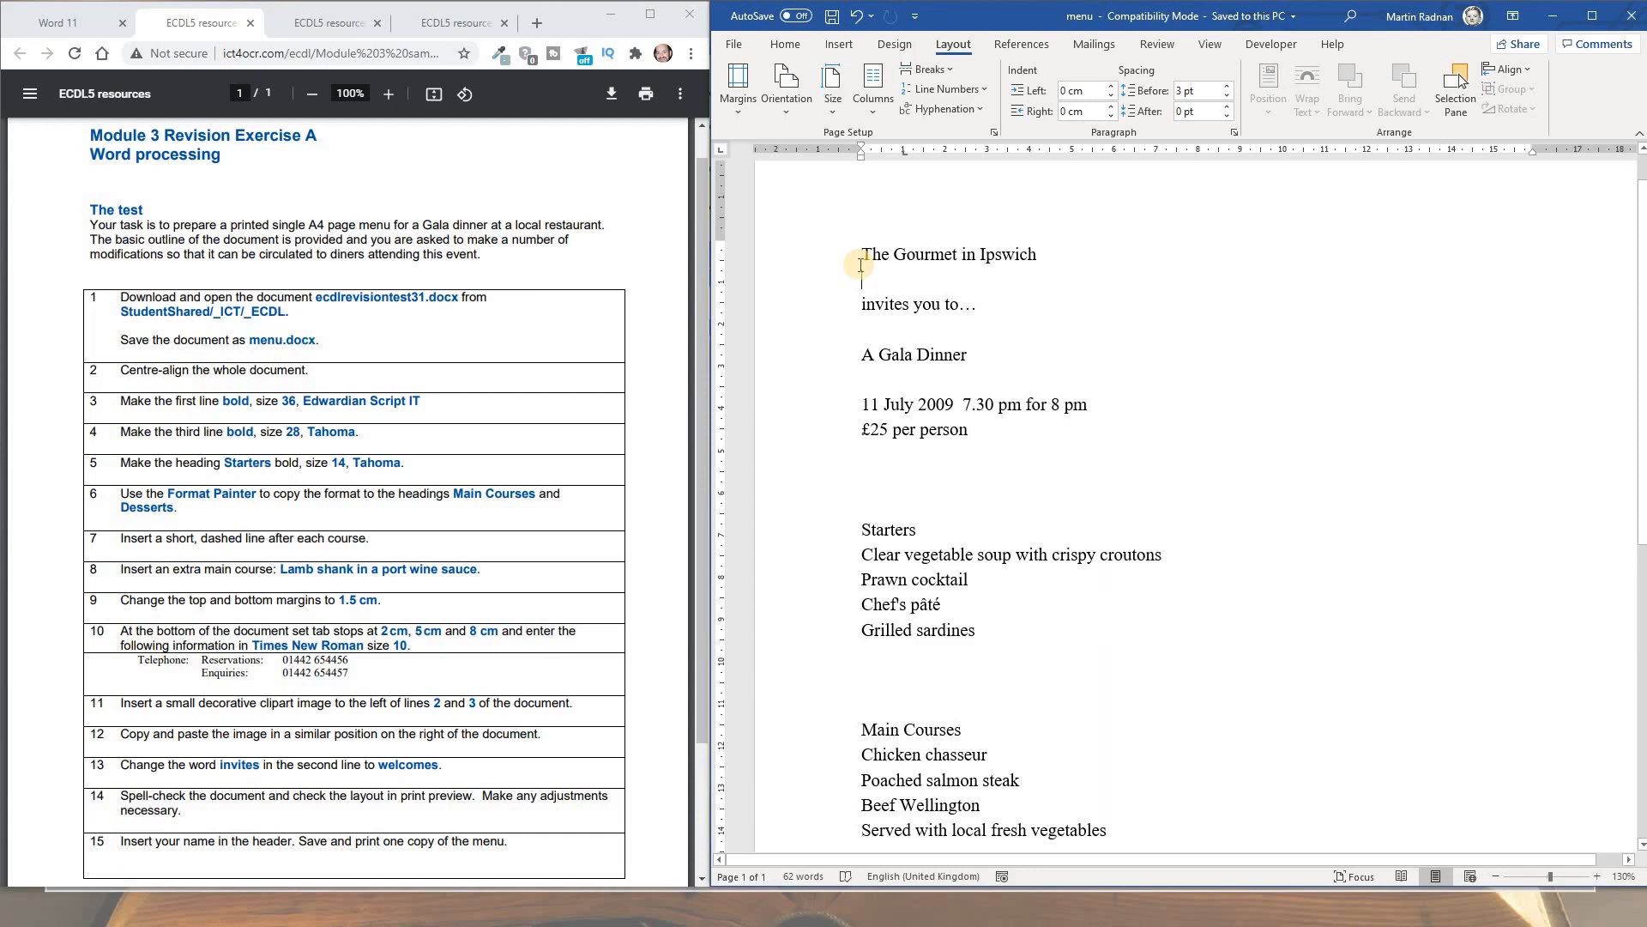
{"action": "key", "text": "ctrl+a"}
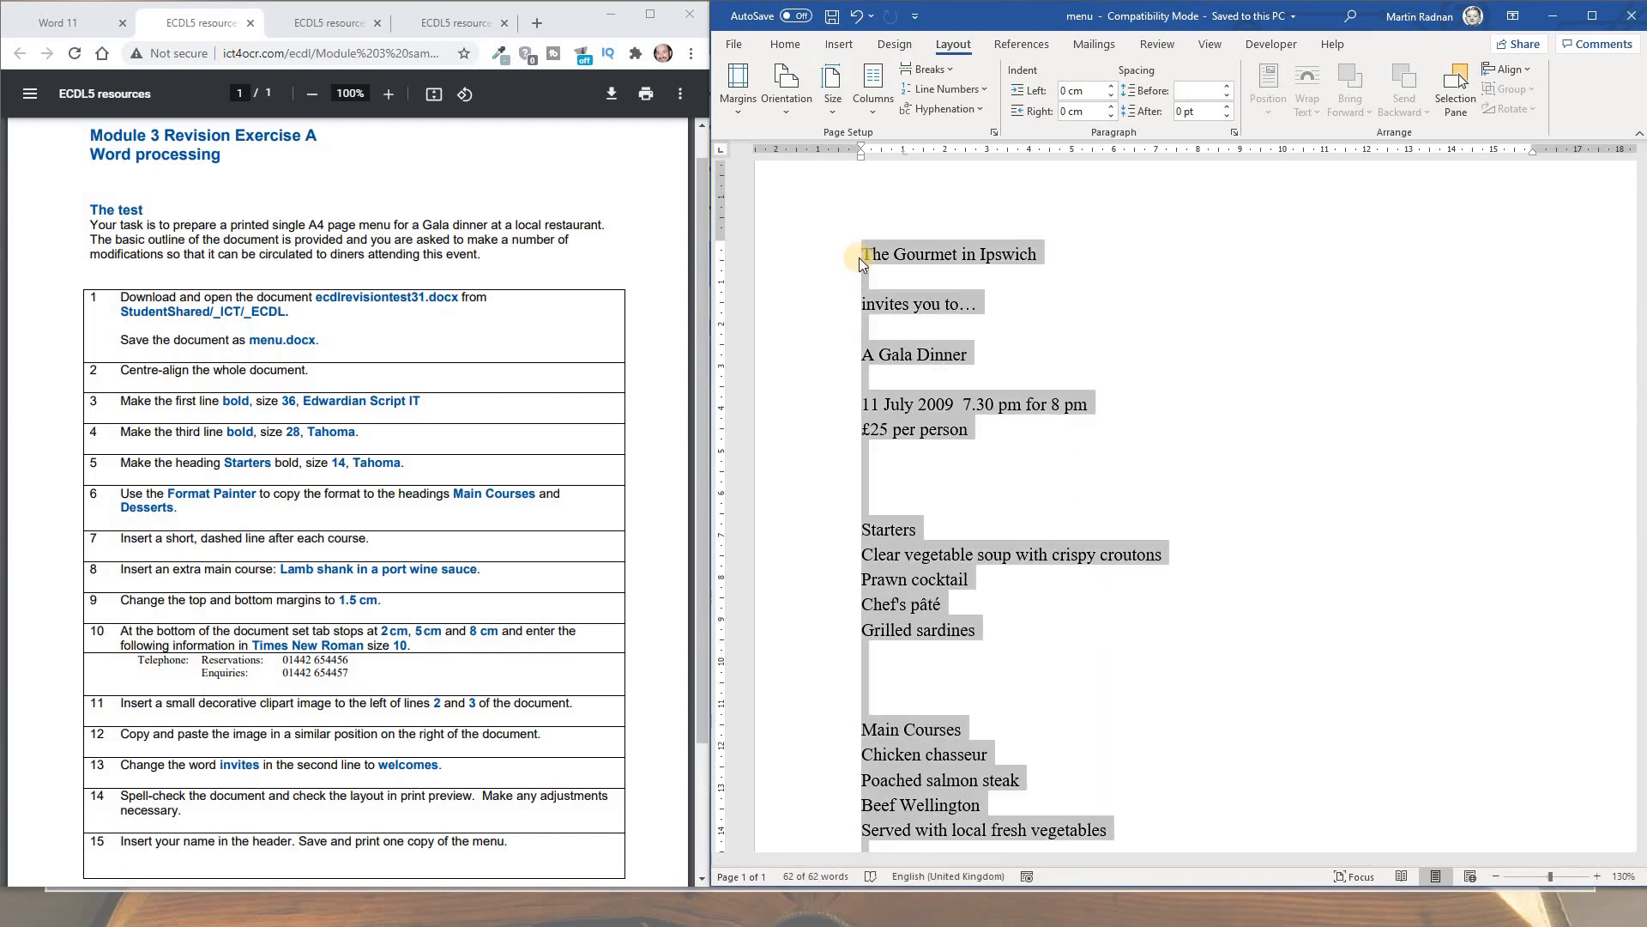
{"action": "left_click", "coordinate": [794, 44]}
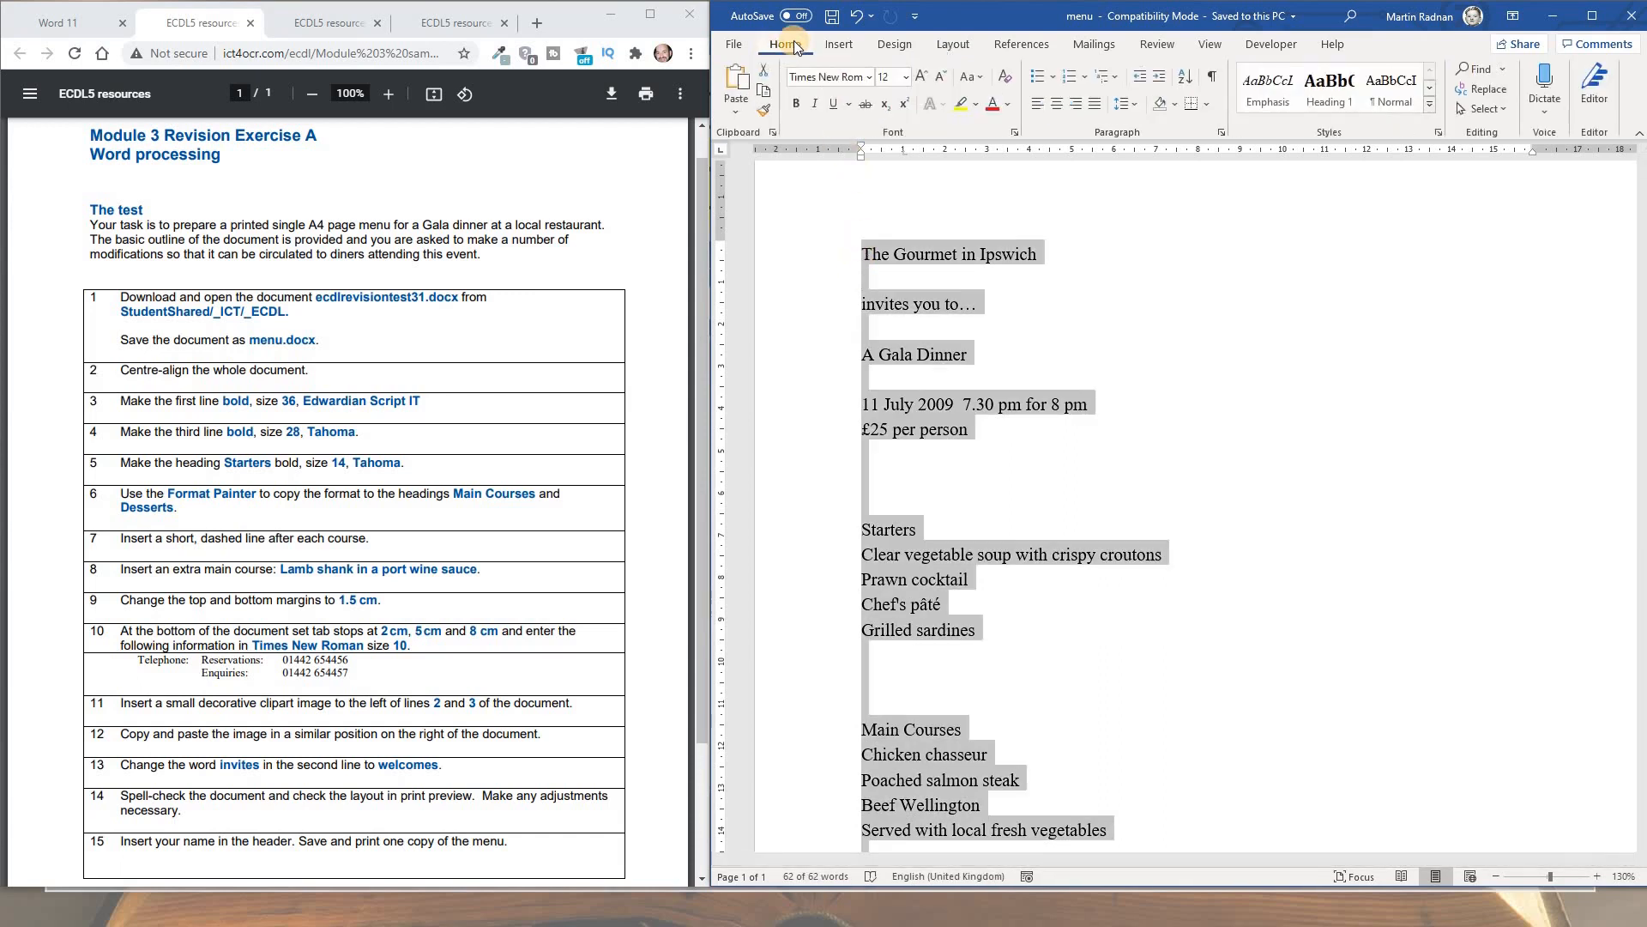
{"action": "left_click", "coordinate": [1058, 110]}
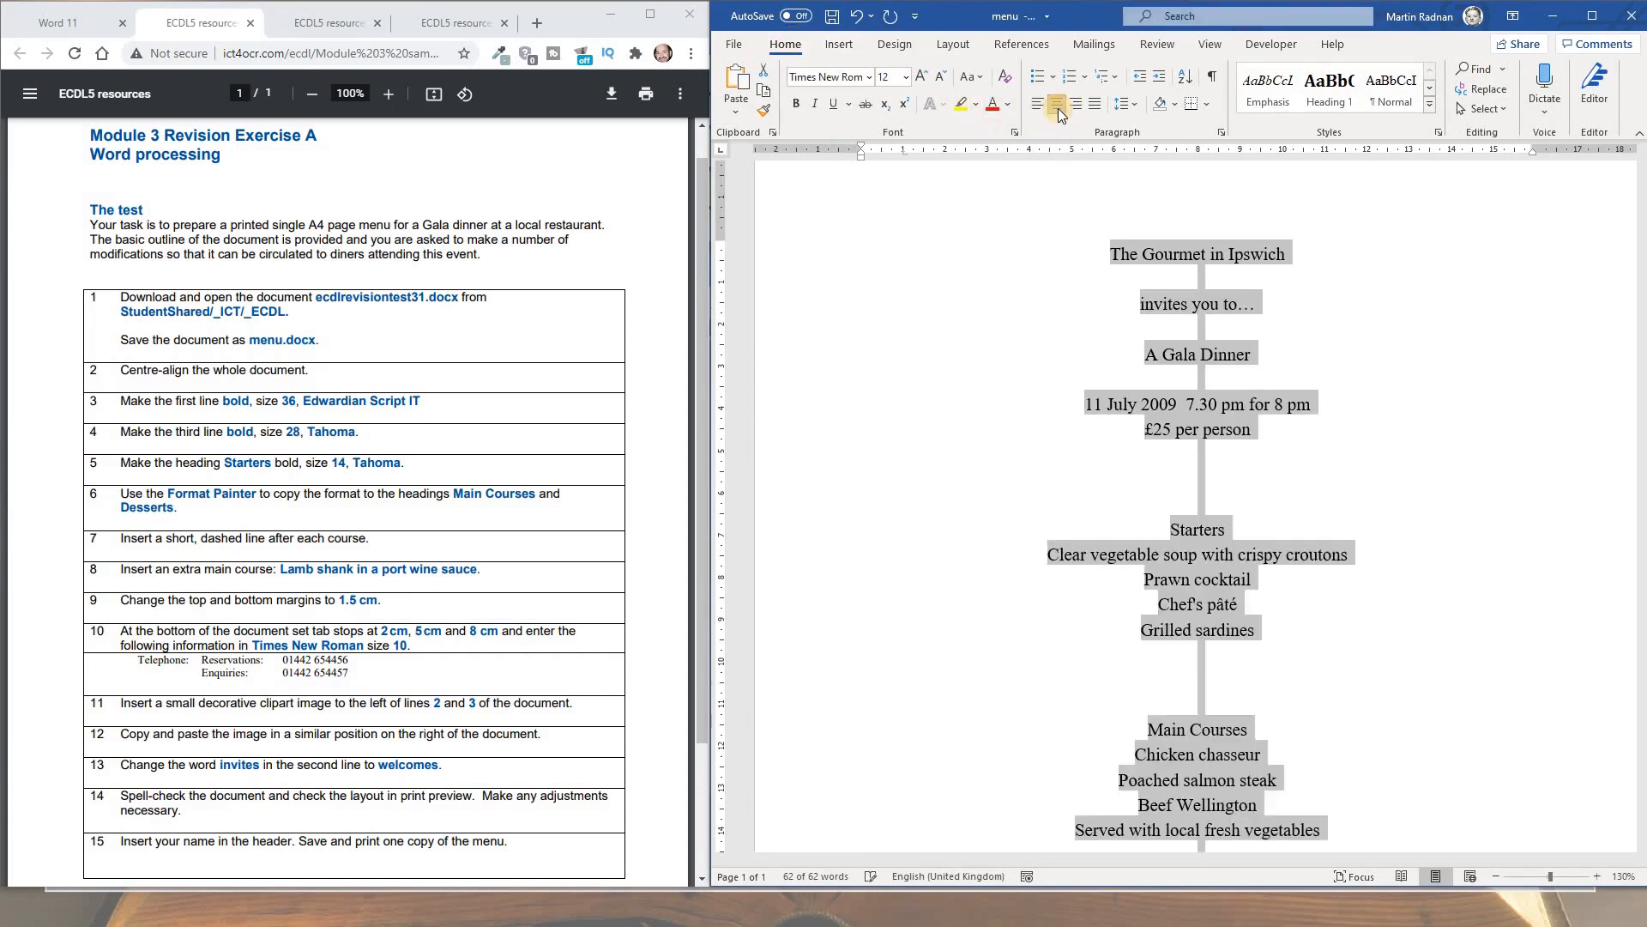
{"action": "left_click", "coordinate": [1011, 314]}
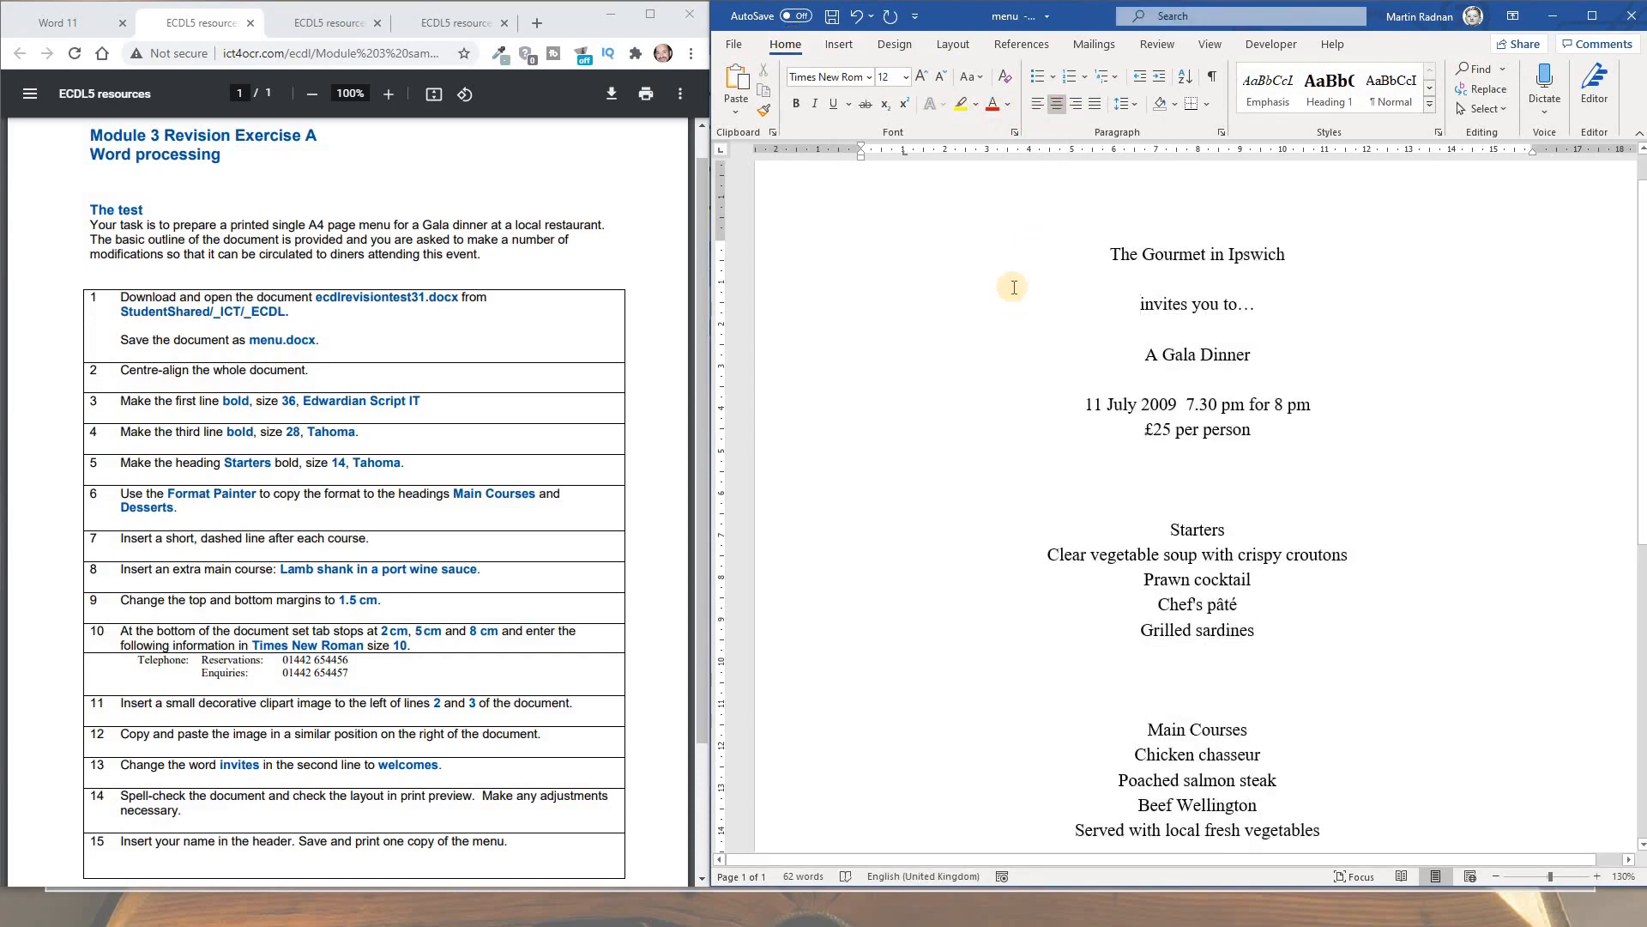
Format 'The Gourmet in Ipswich' as bold 36 pt Edwardian Script ITC
{"action": "left_click_drag", "start_coordinate": [1101, 254], "coordinate": [1288, 256]}
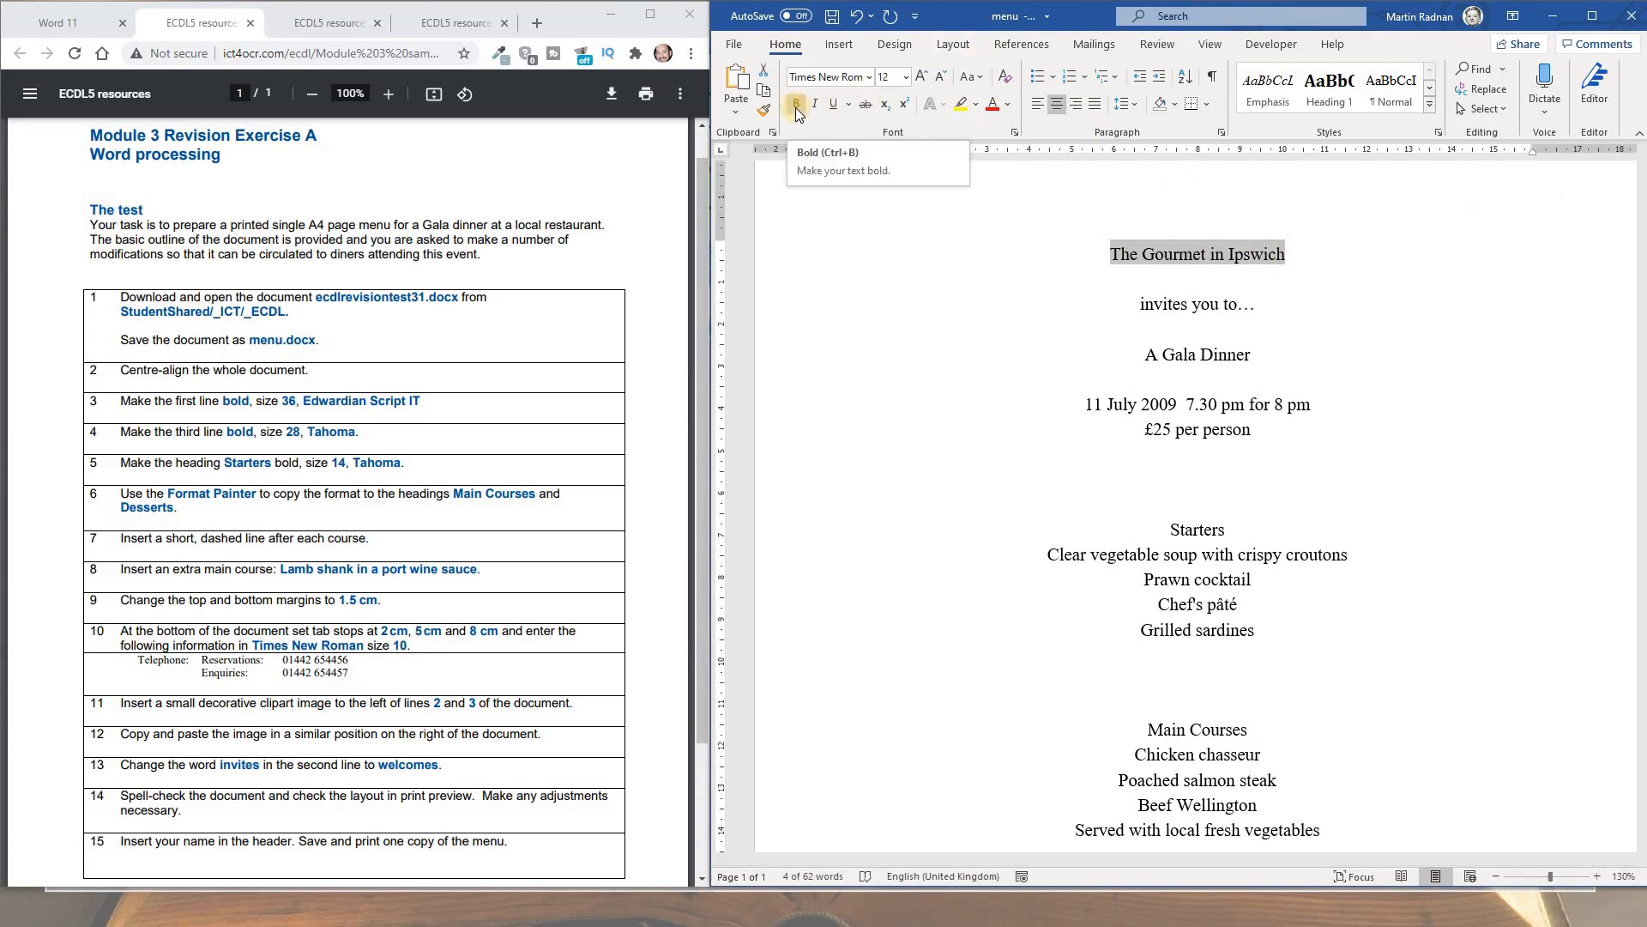
{"action": "left_click", "coordinate": [795, 107]}
{"action": "left_click", "coordinate": [906, 78]}
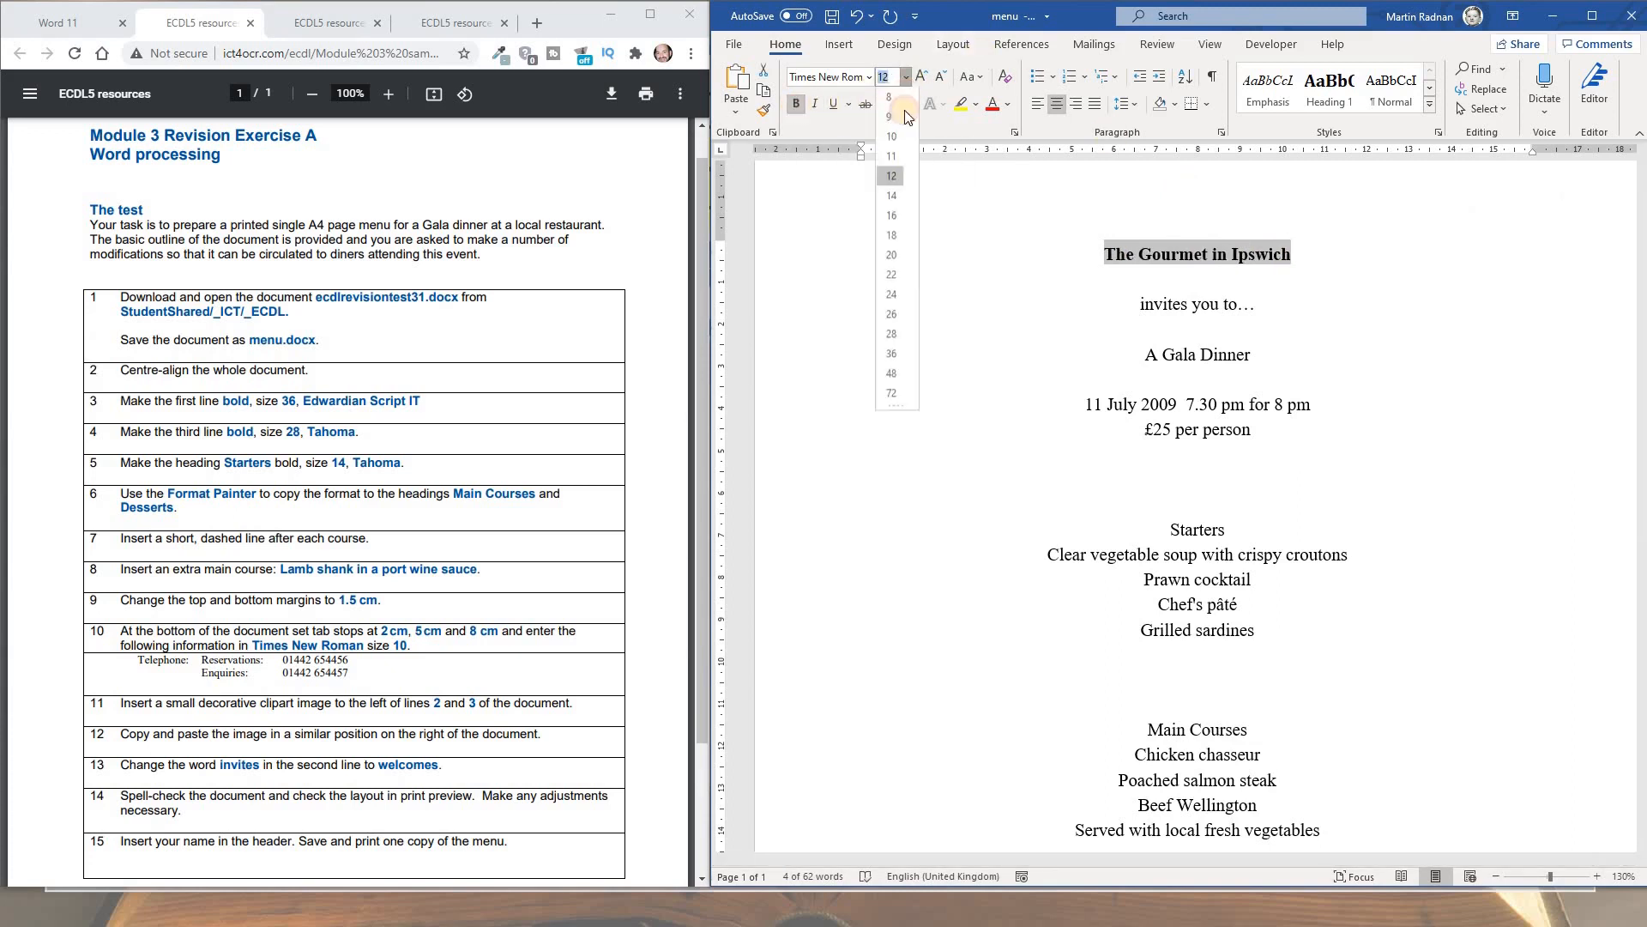
{"action": "left_click", "coordinate": [892, 356]}
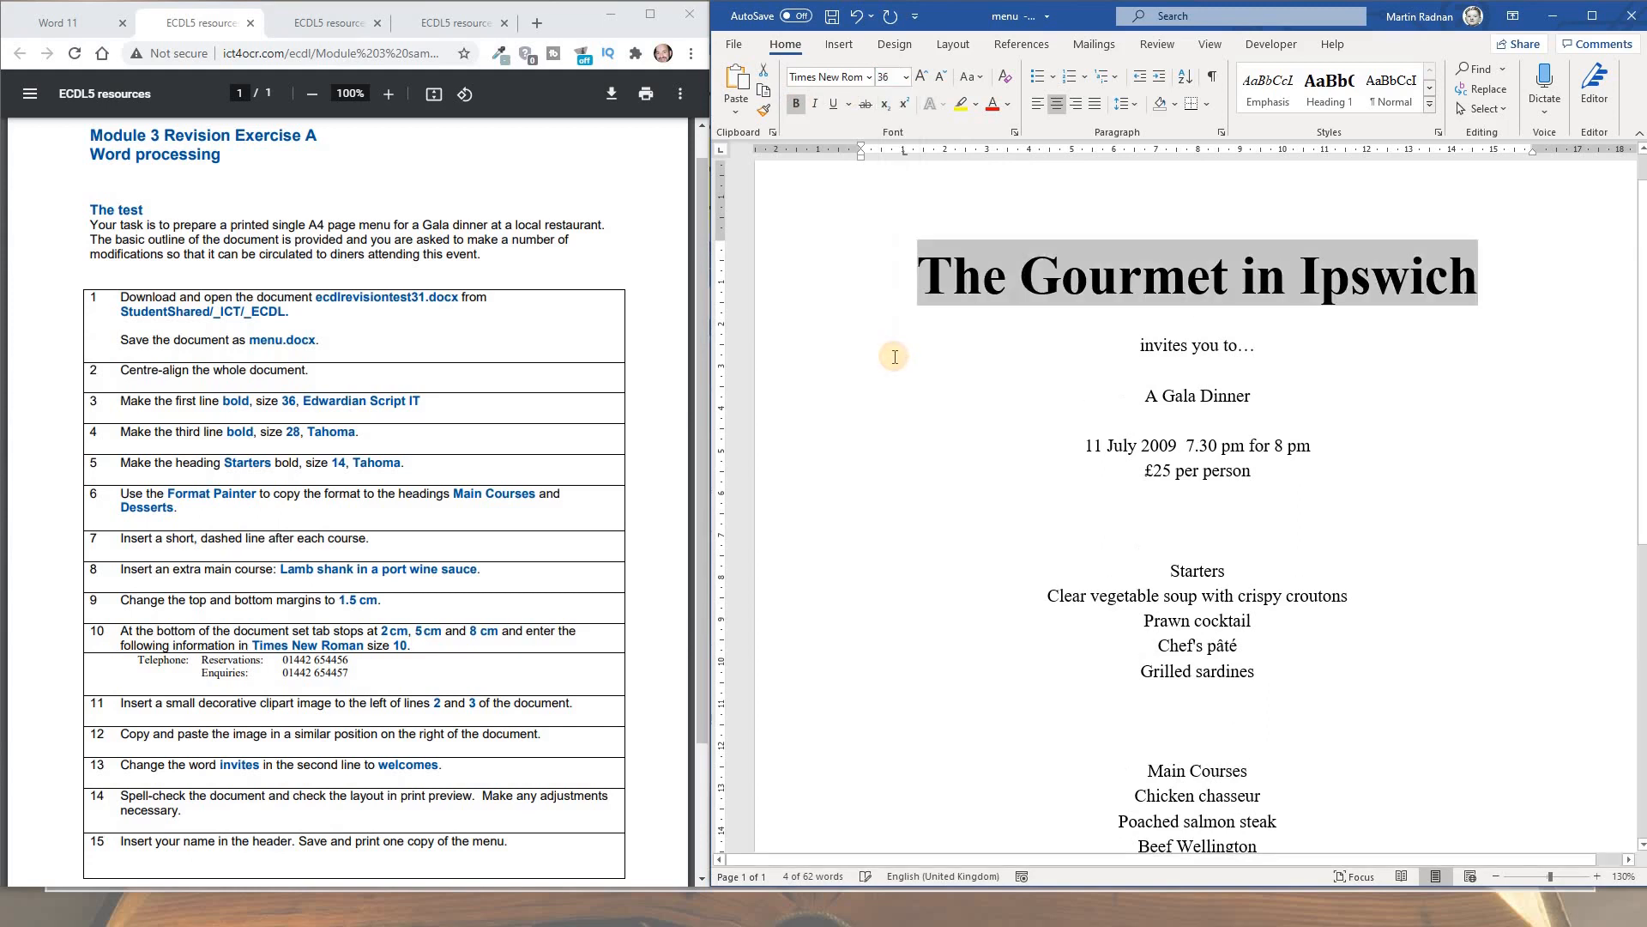
{"action": "left_click", "coordinate": [871, 77]}
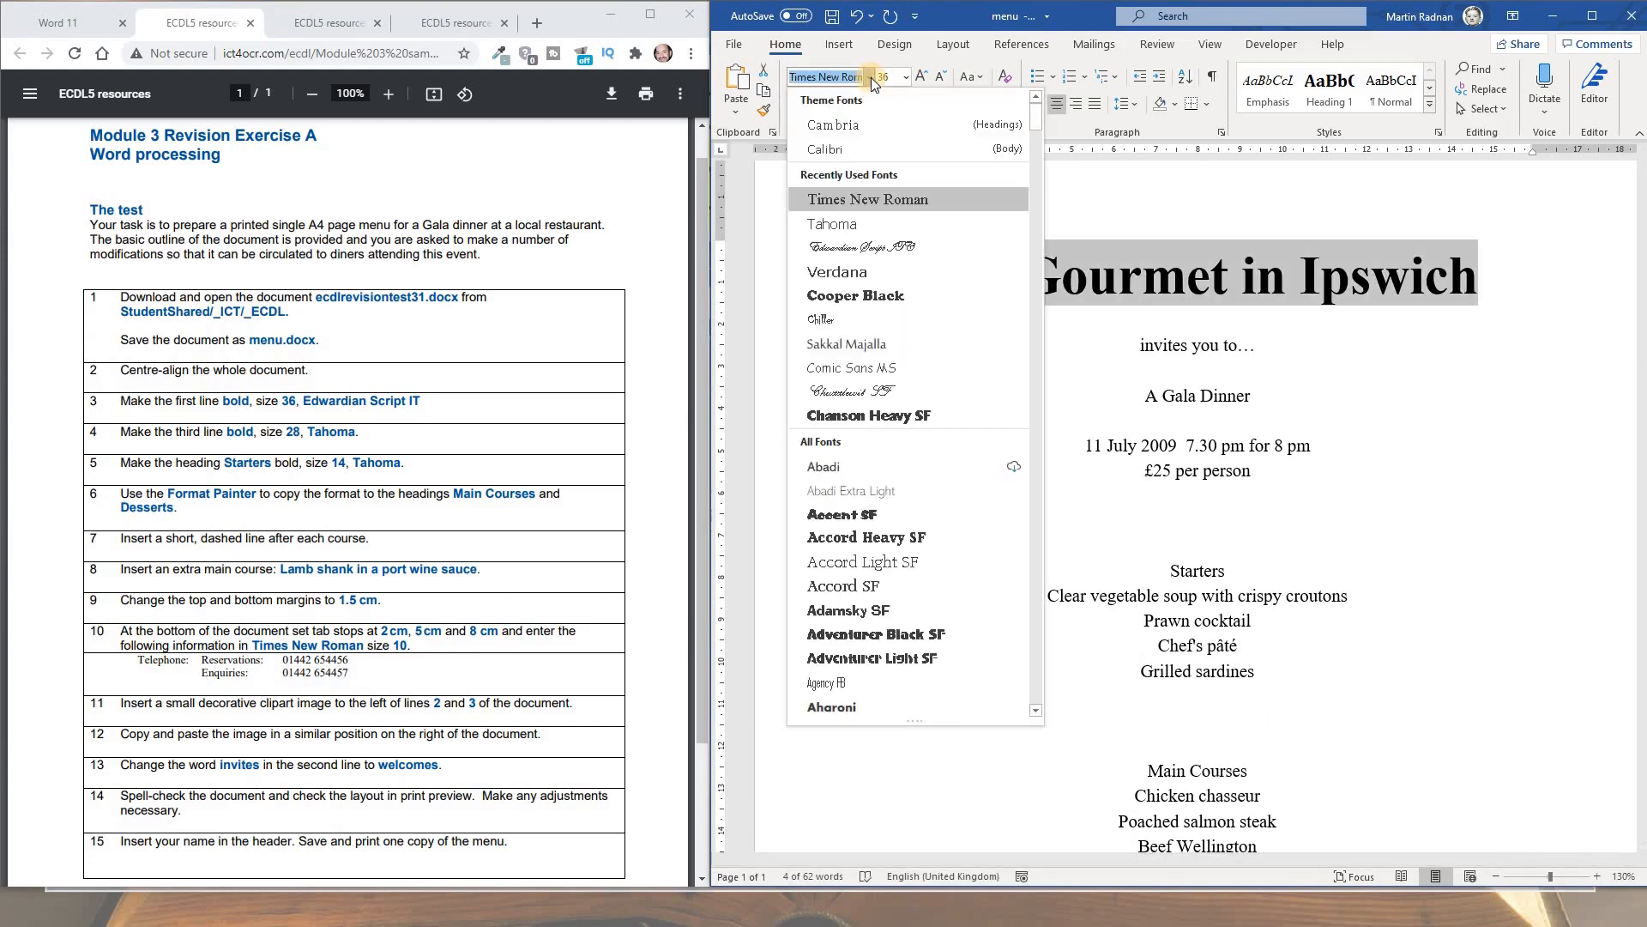
{"action": "left_click", "coordinate": [896, 249]}
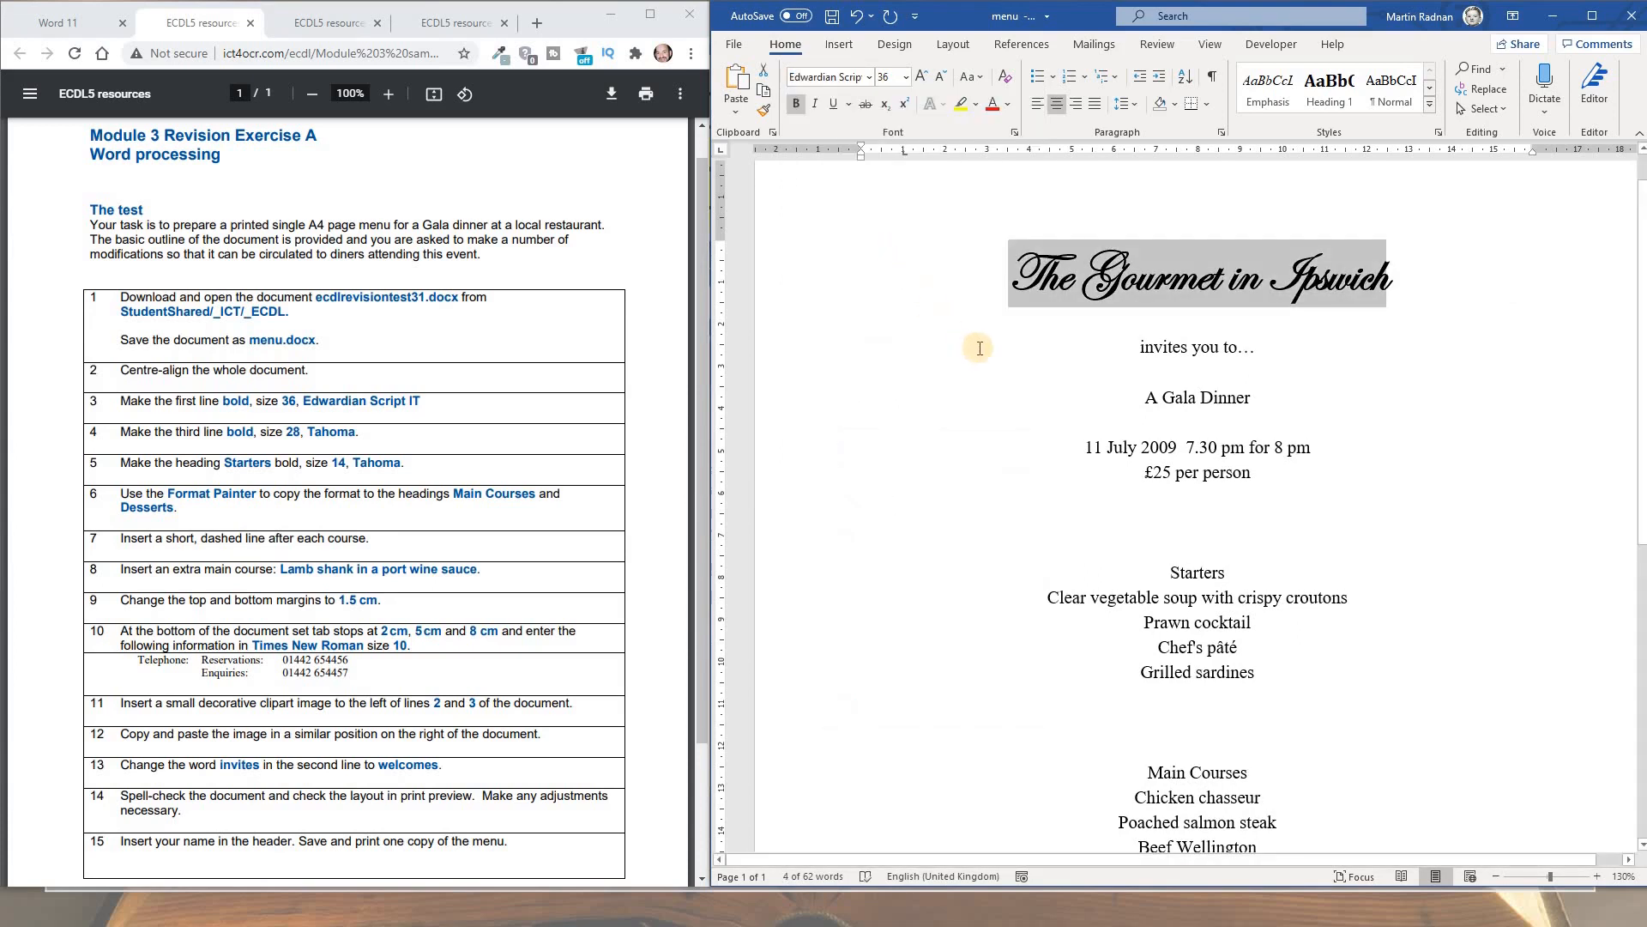
{"action": "left_click", "coordinate": [1138, 406]}
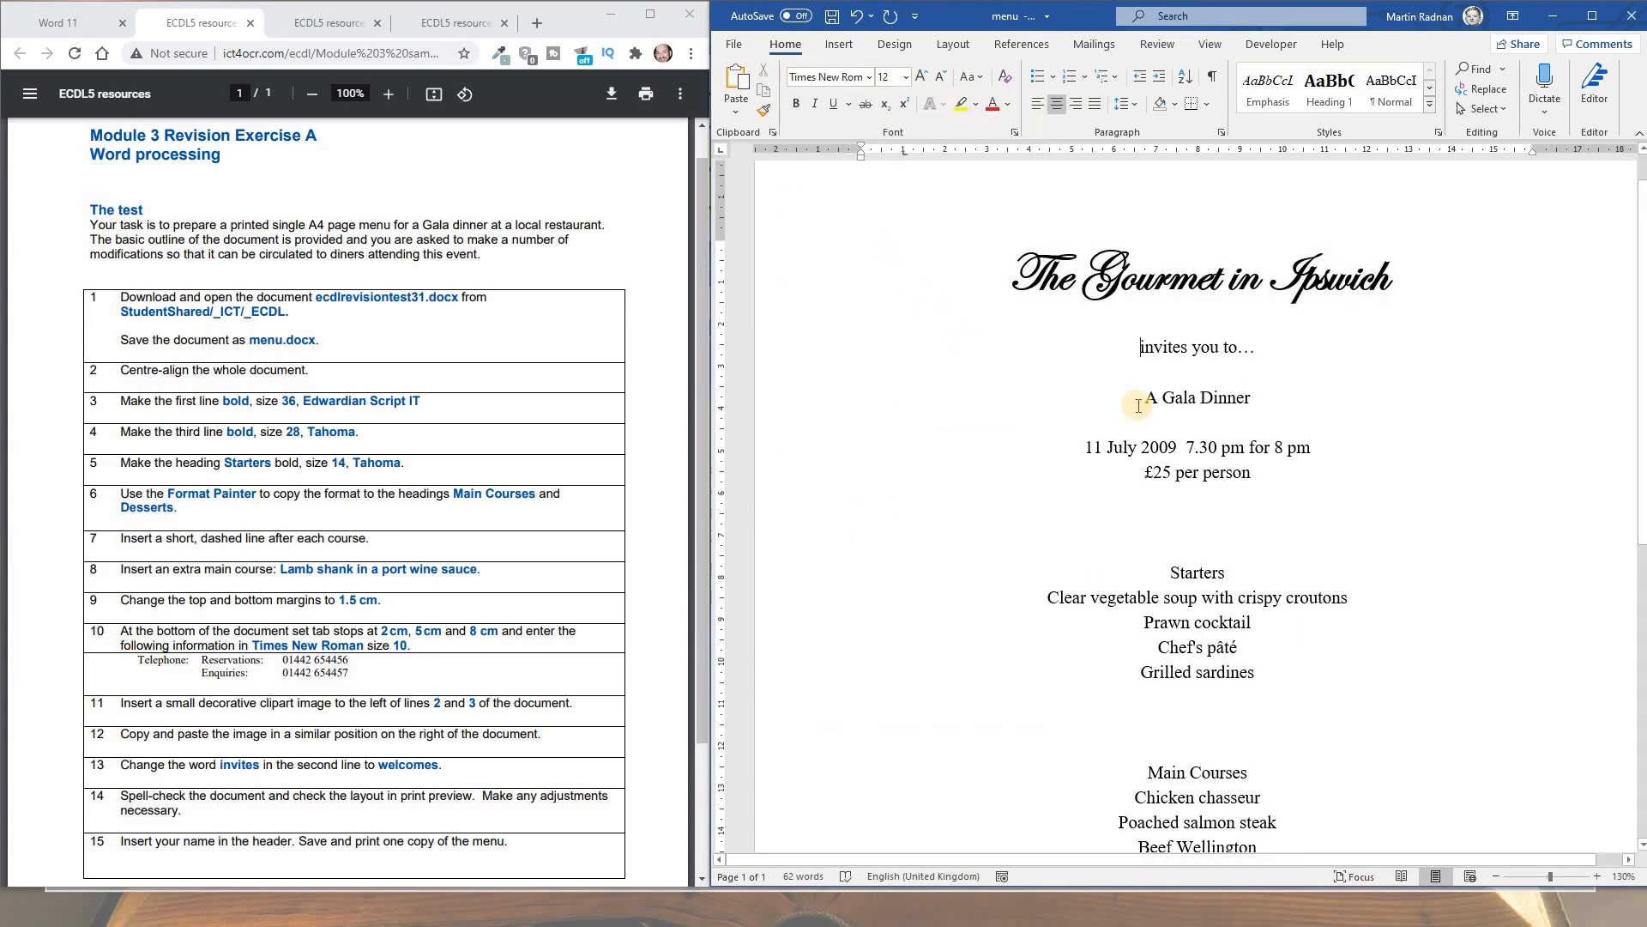
Format 'A Gala Dinner' as bold 28 pt Tahoma
{"action": "left_click_drag", "start_coordinate": [1141, 400], "coordinate": [1246, 405]}
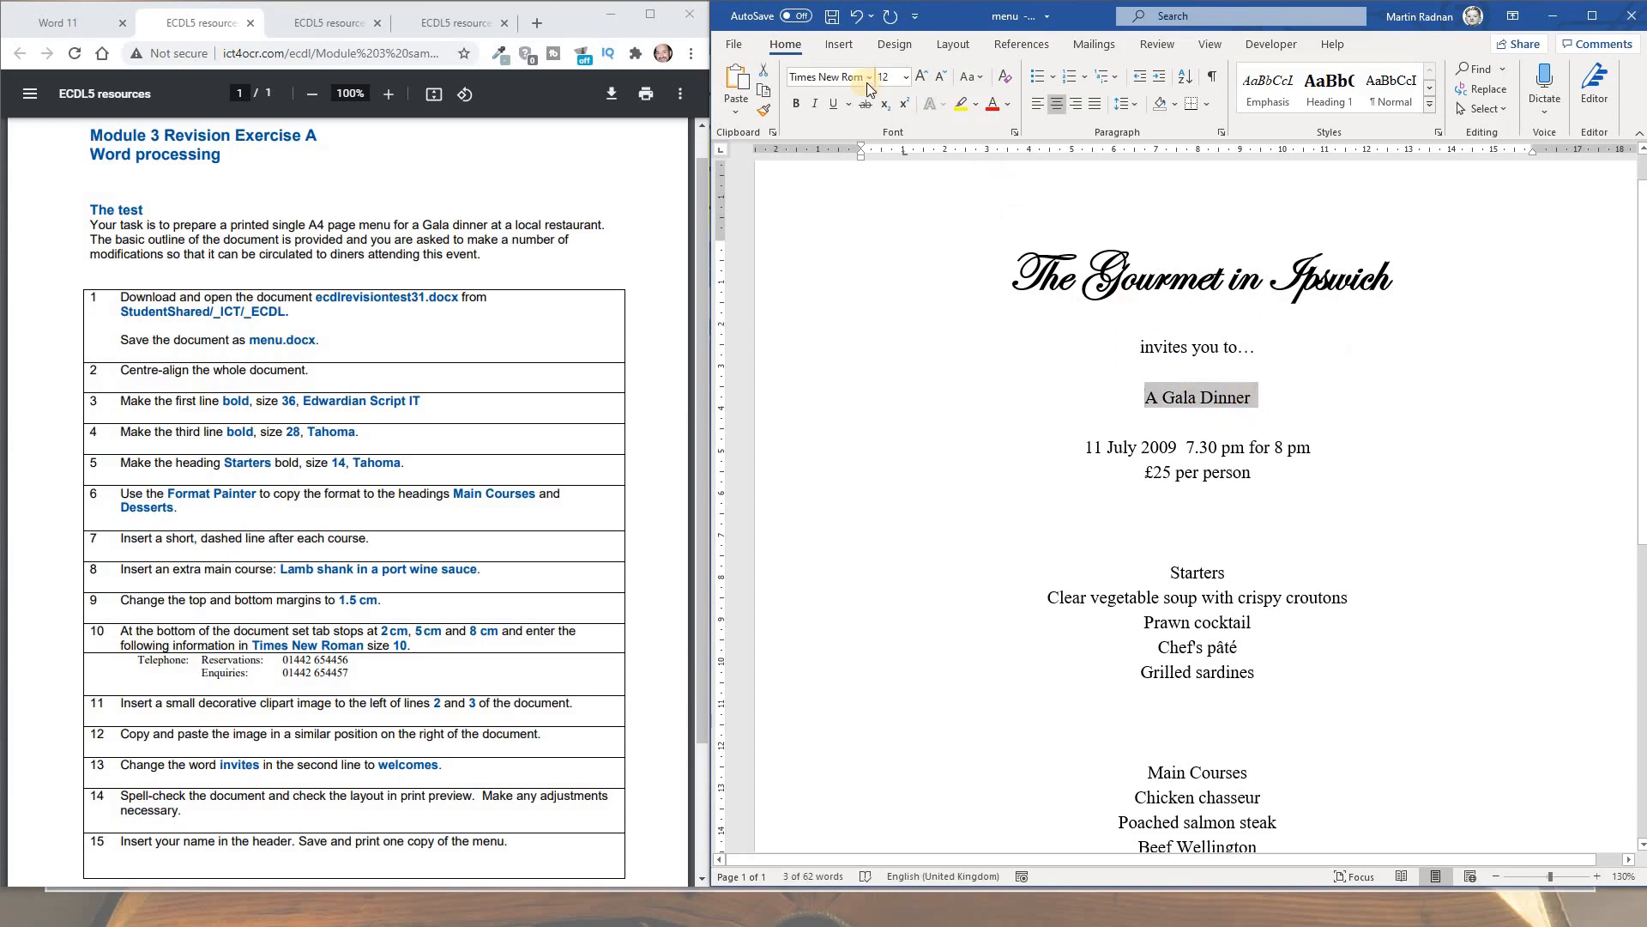
{"action": "key", "text": "ctrl+b"}
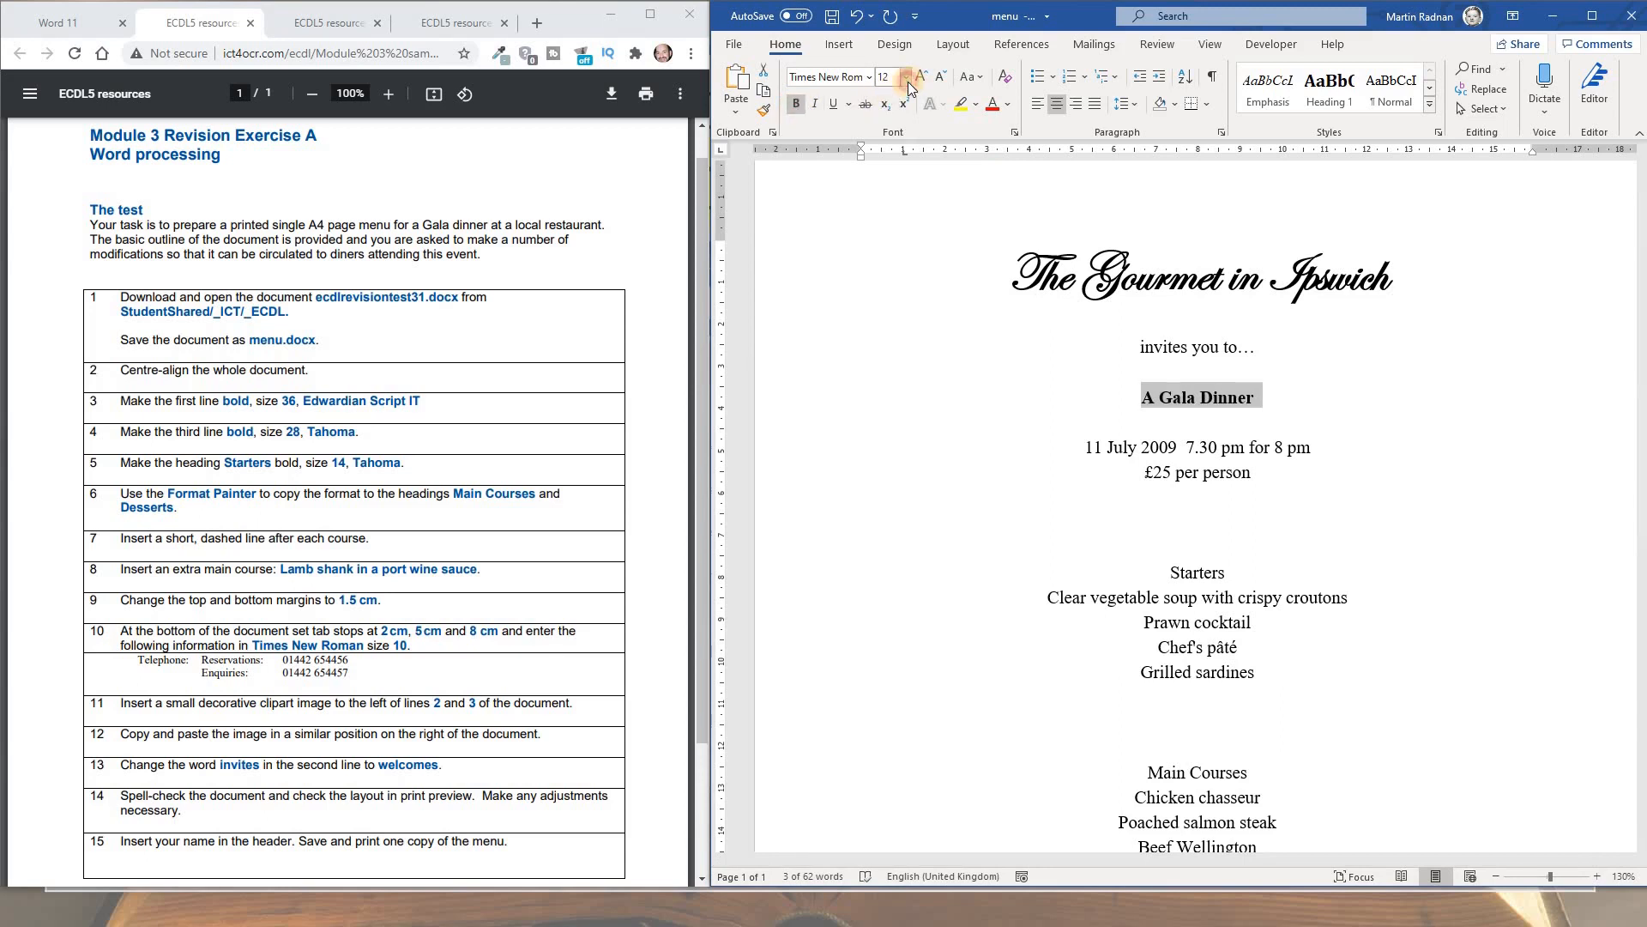
{"action": "left_click", "coordinate": [906, 78]}
{"action": "left_click", "coordinate": [901, 336]}
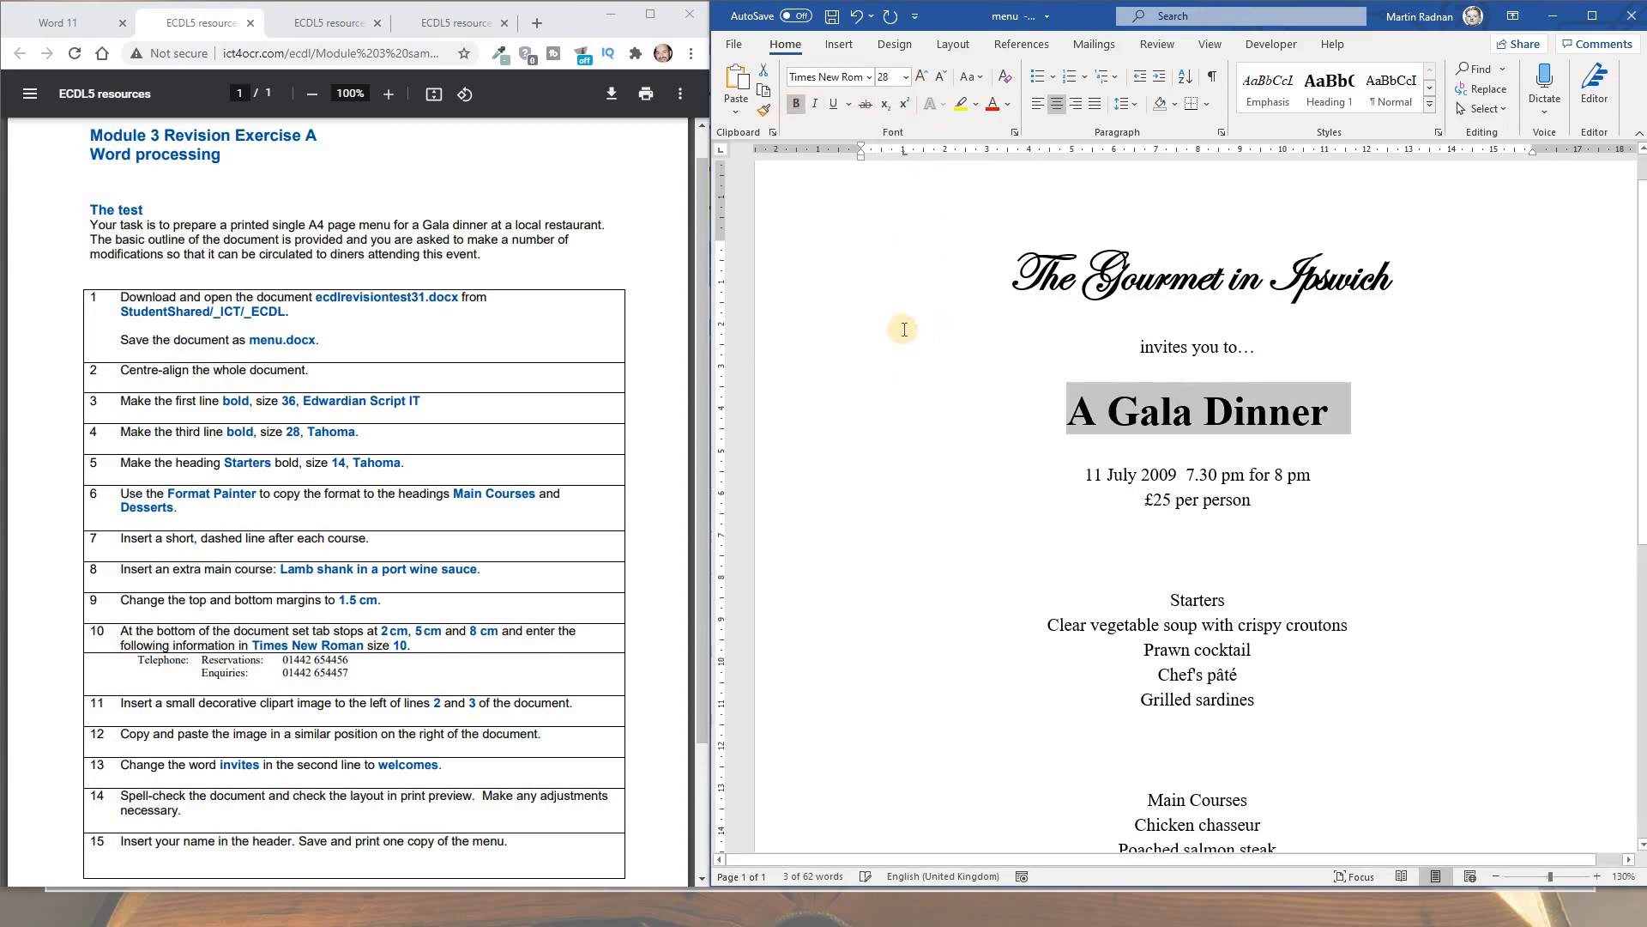
{"action": "left_click", "coordinate": [869, 77]}
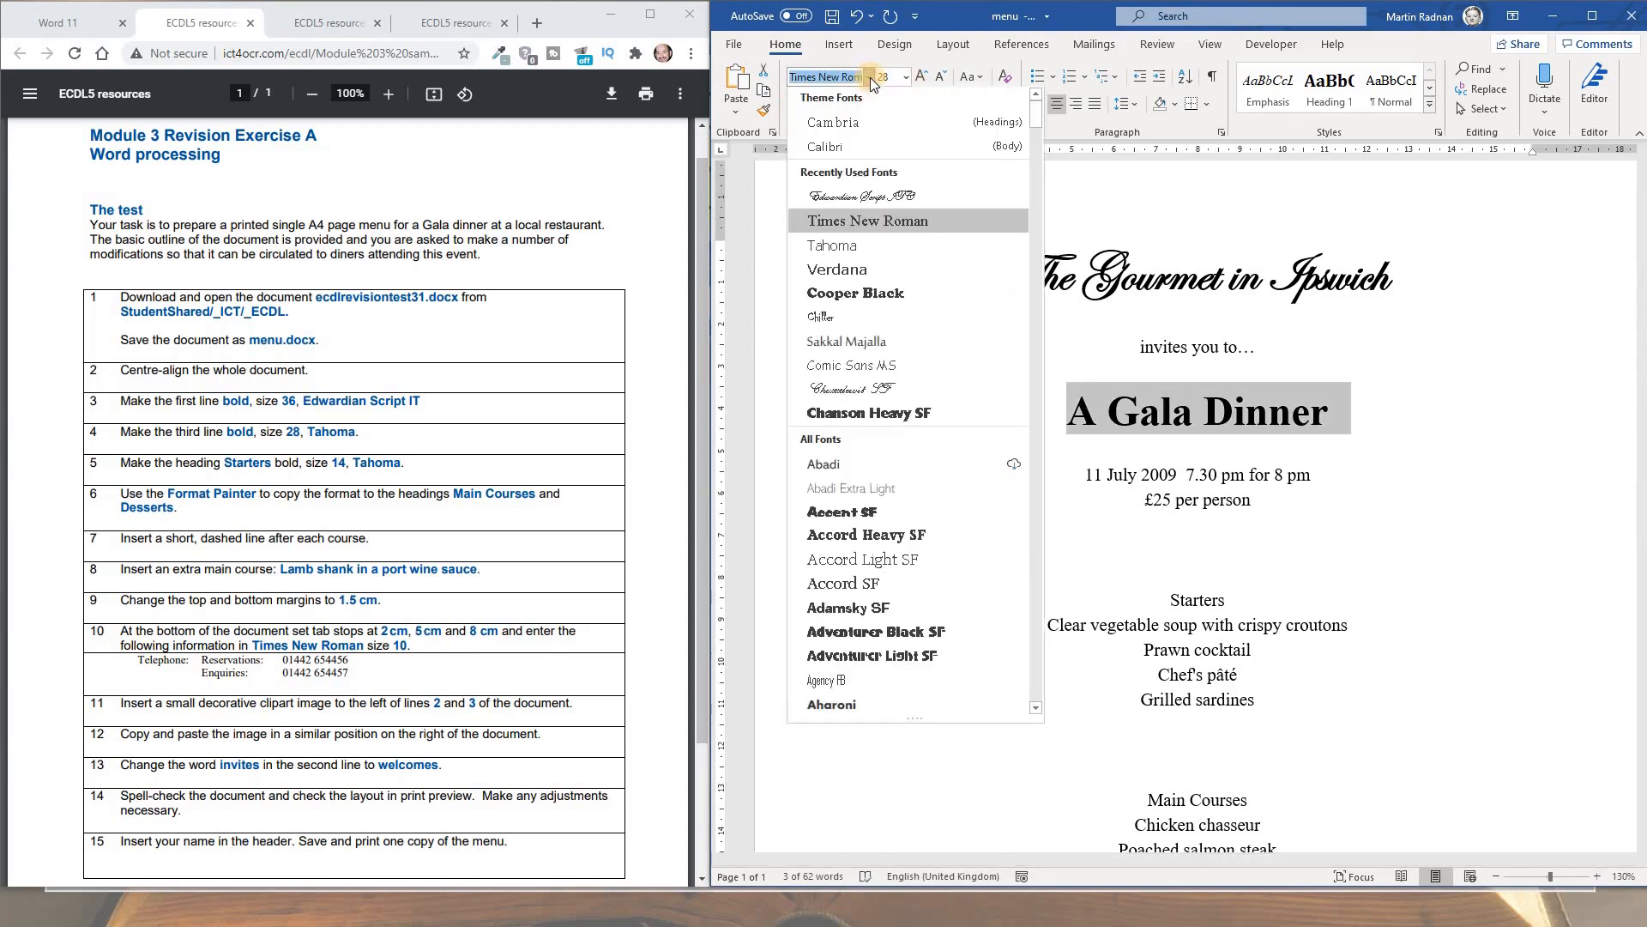
{"action": "left_click", "coordinate": [878, 252]}
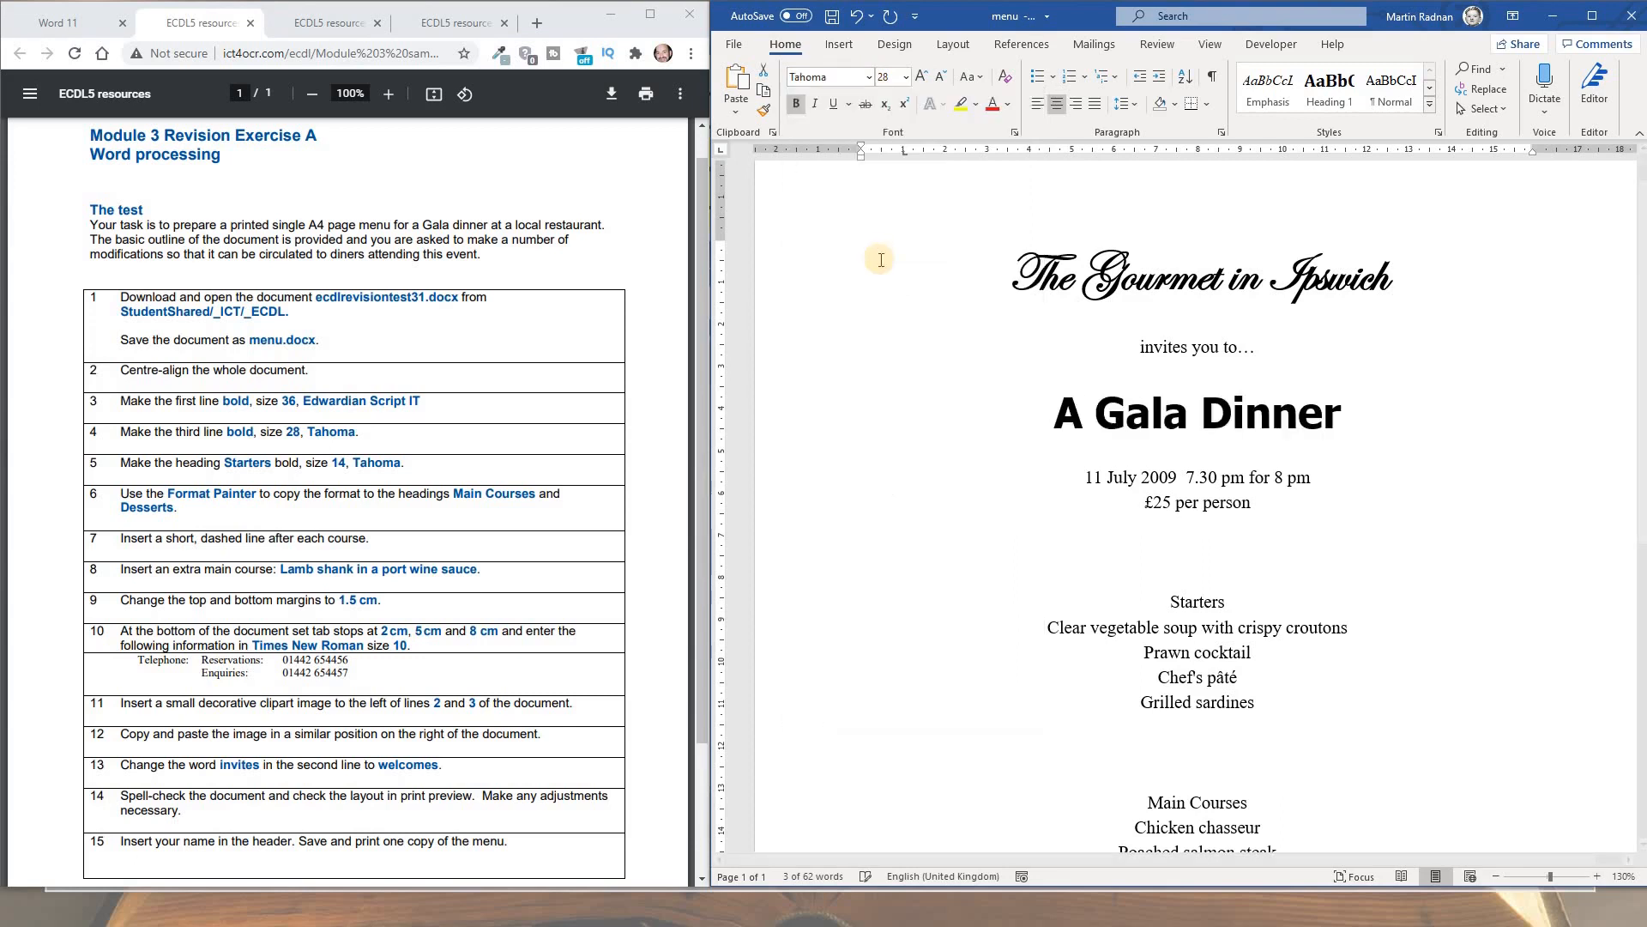
{"action": "left_click", "coordinate": [1025, 410]}
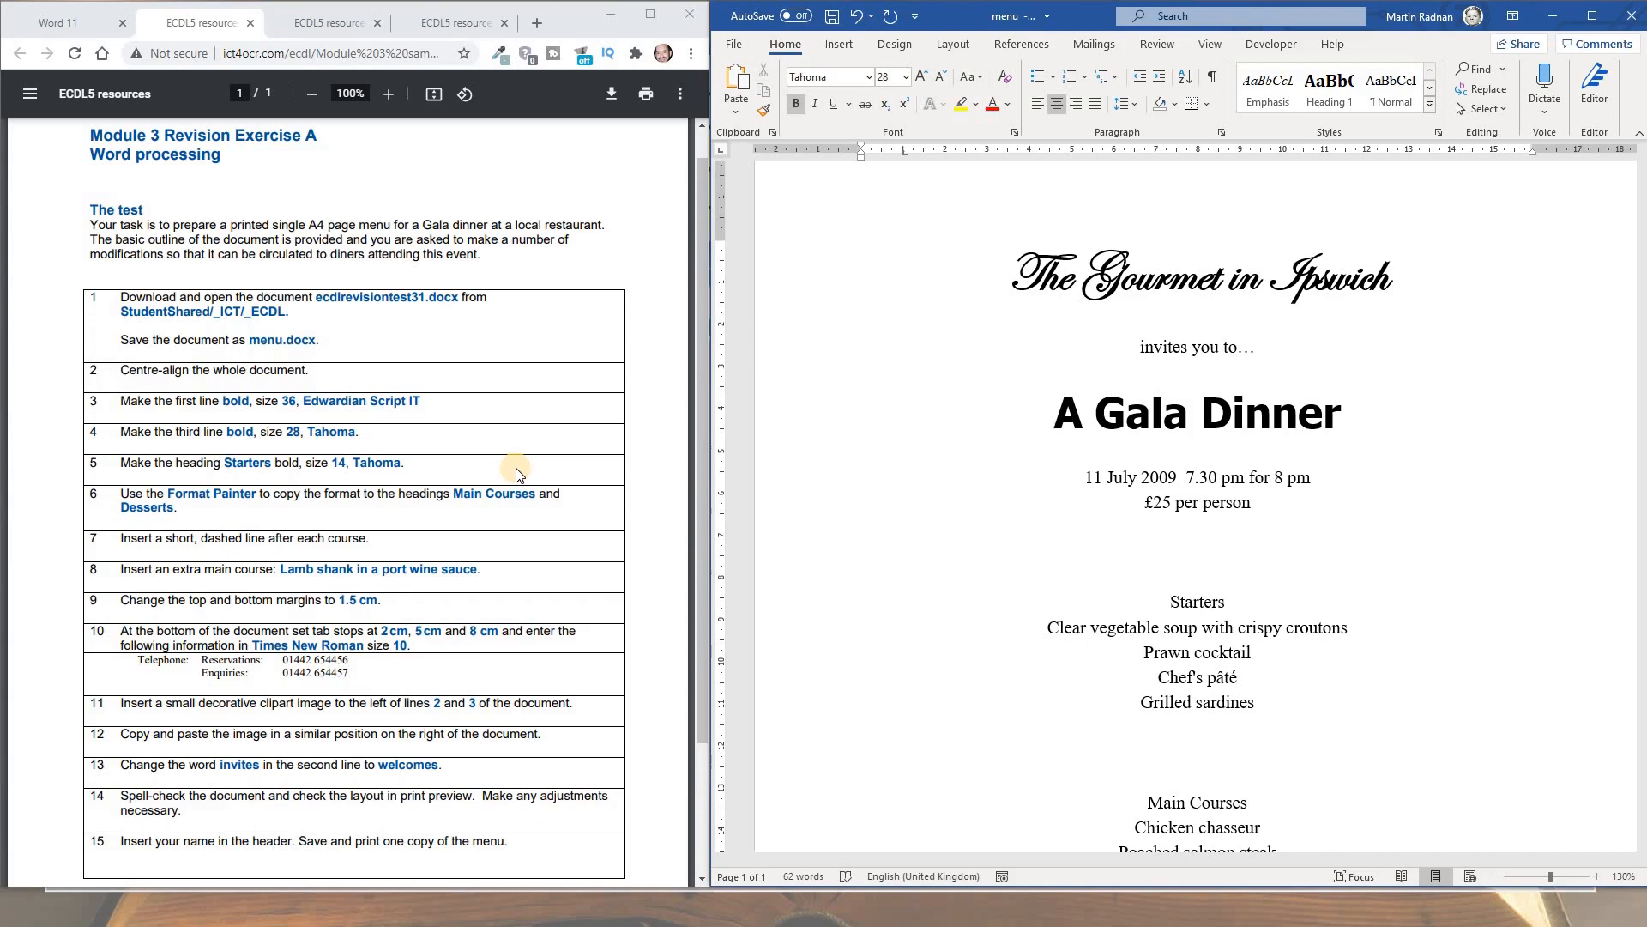
Apply bold, 14 pt size and the Tahoma font to the 'Starters' heading
{"action": "left_click_drag", "start_coordinate": [1240, 604], "coordinate": [1164, 612]}
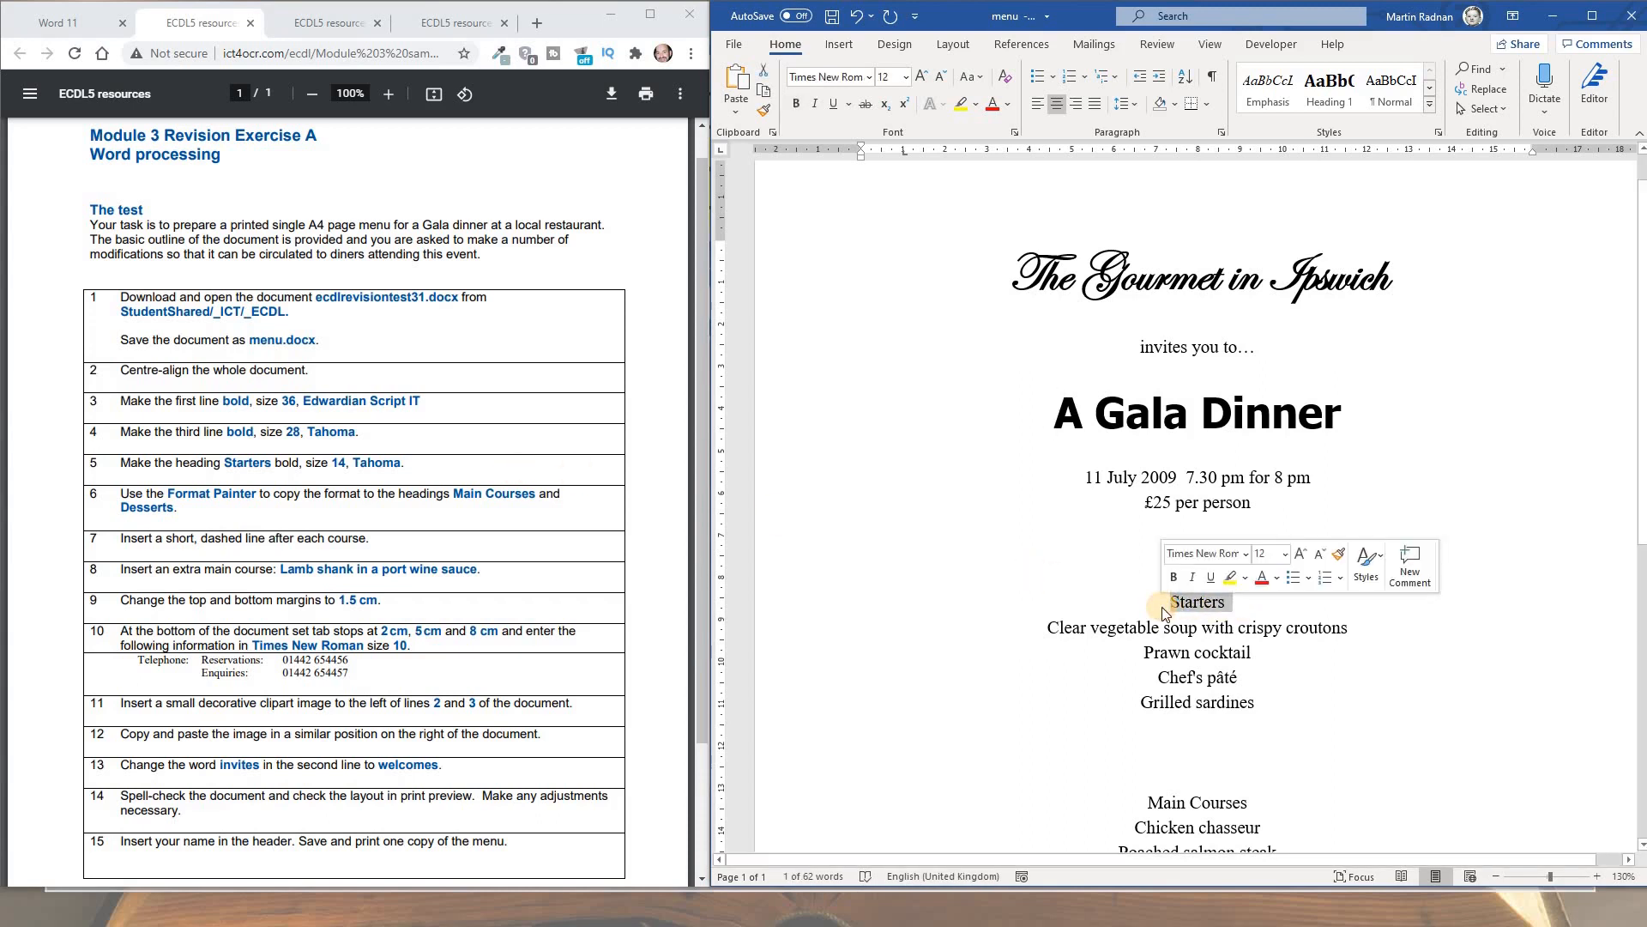
{"action": "left_click", "coordinate": [796, 108]}
{"action": "left_click", "coordinate": [906, 77]}
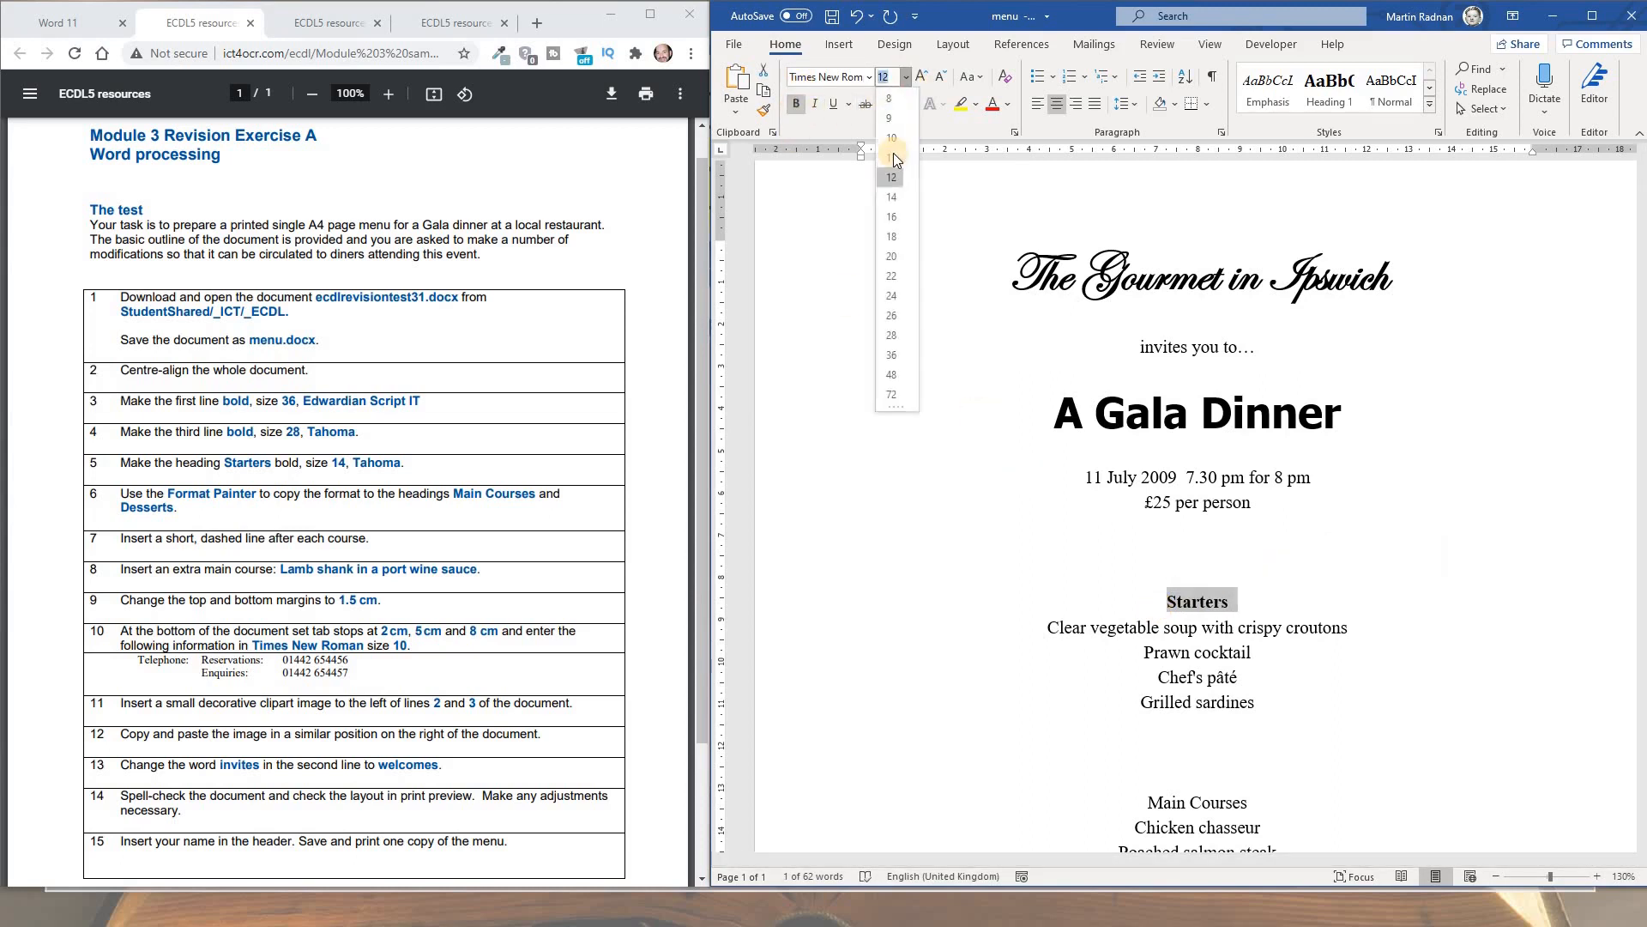
{"action": "left_click", "coordinate": [891, 196]}
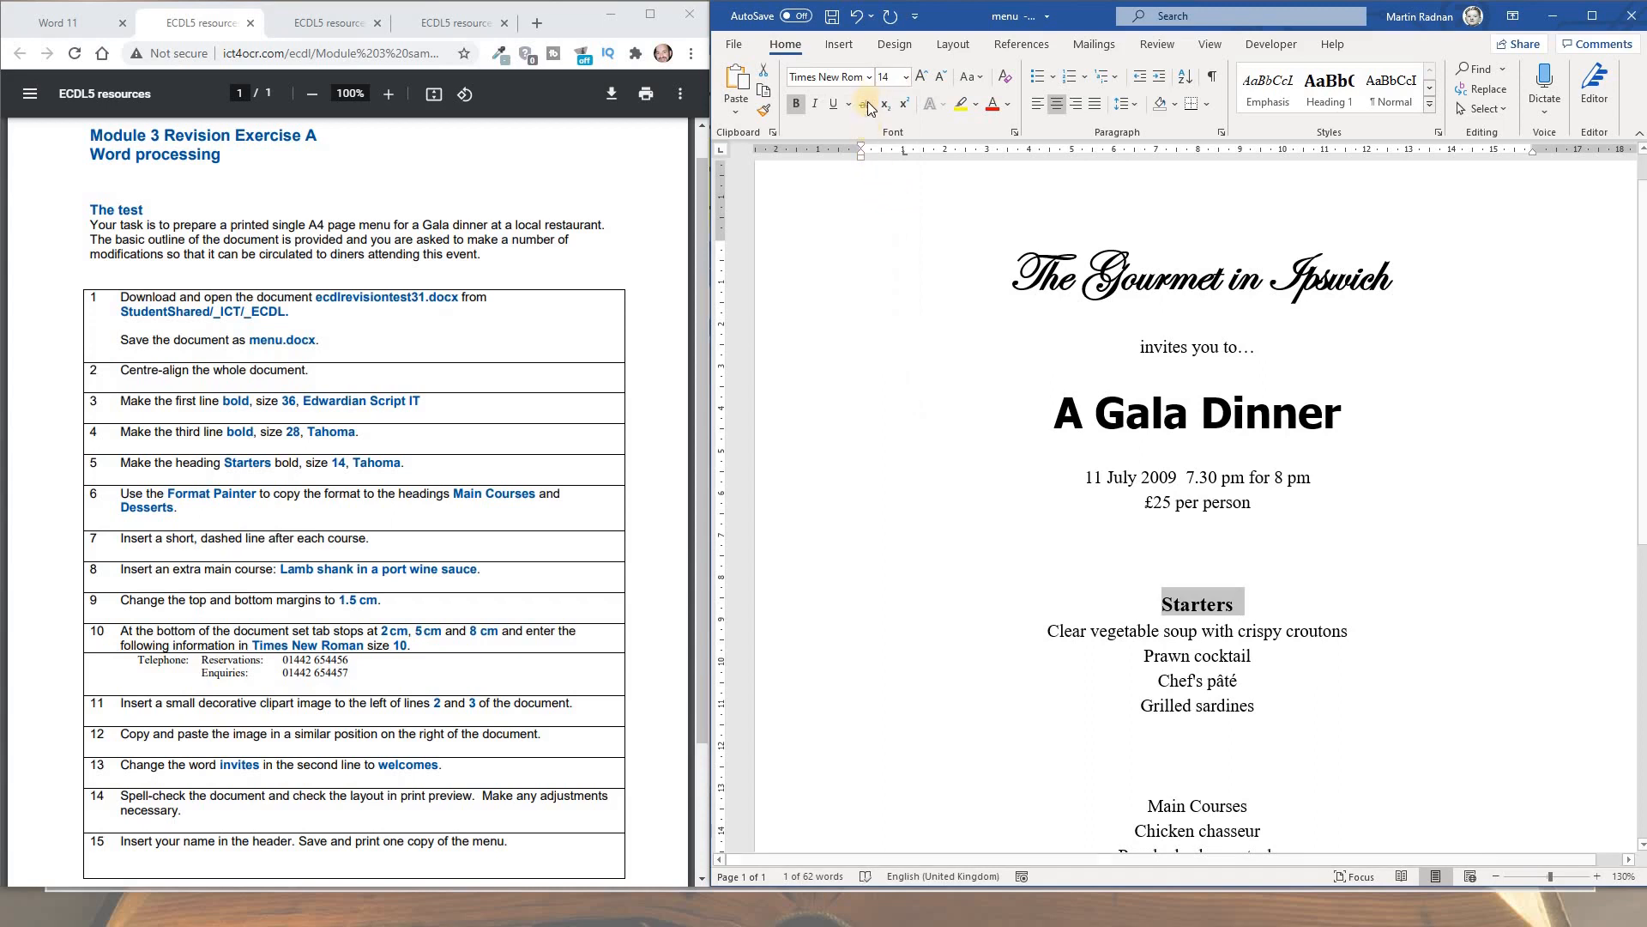
{"action": "left_click", "coordinate": [869, 78]}
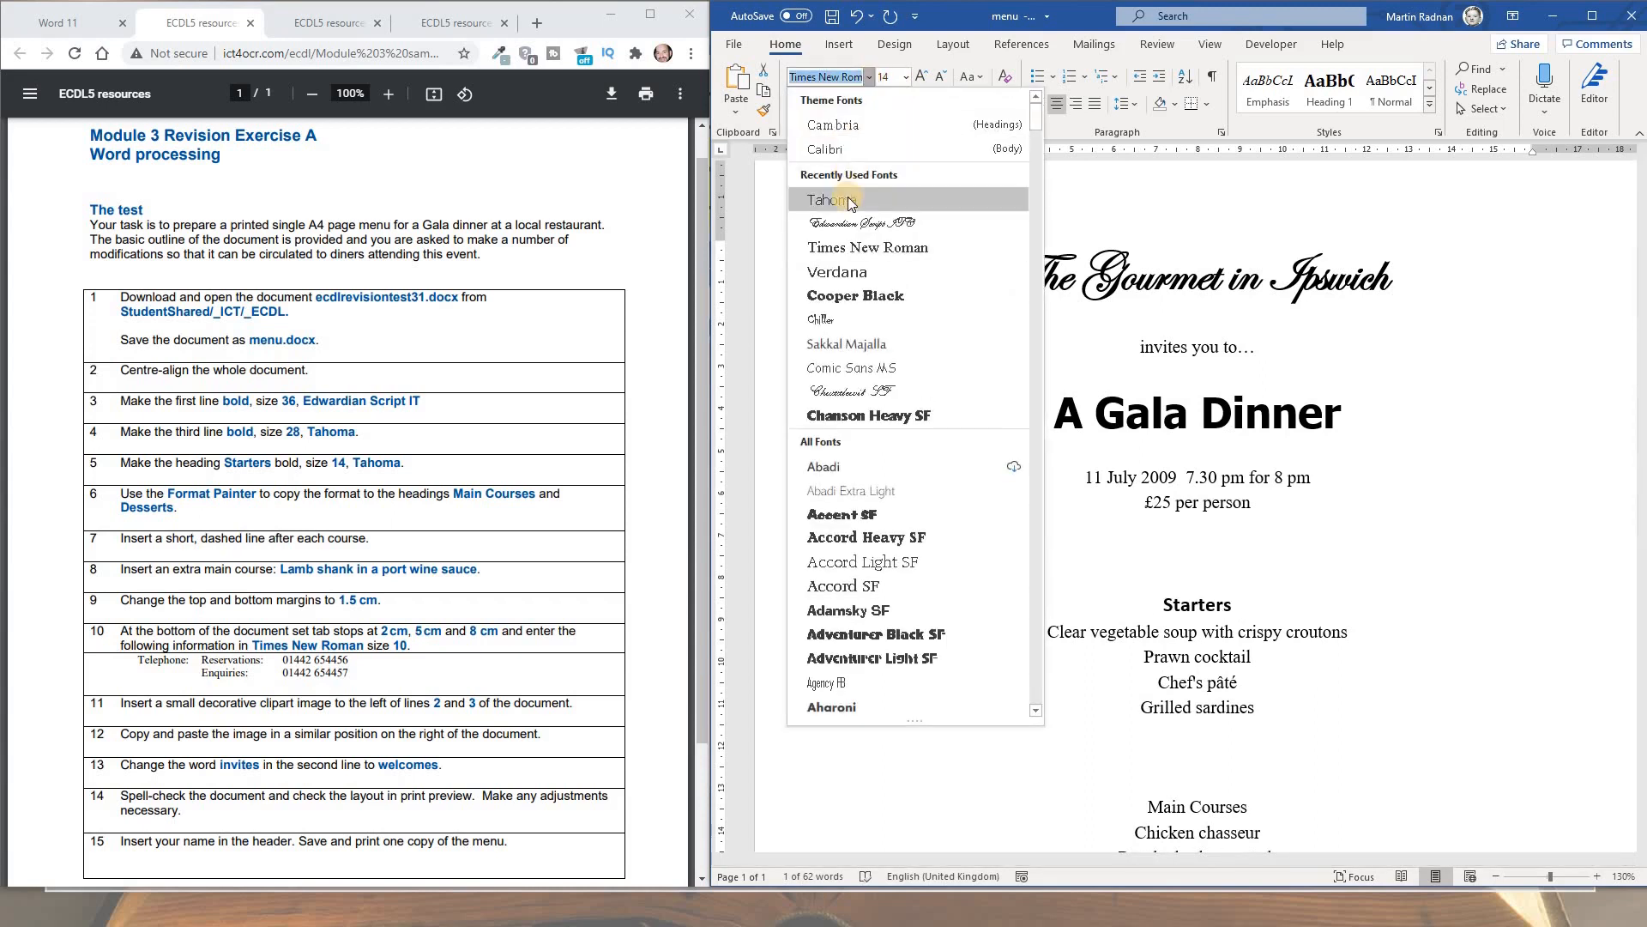
{"action": "left_click", "coordinate": [848, 201]}
{"action": "left_click", "coordinate": [1136, 603]}
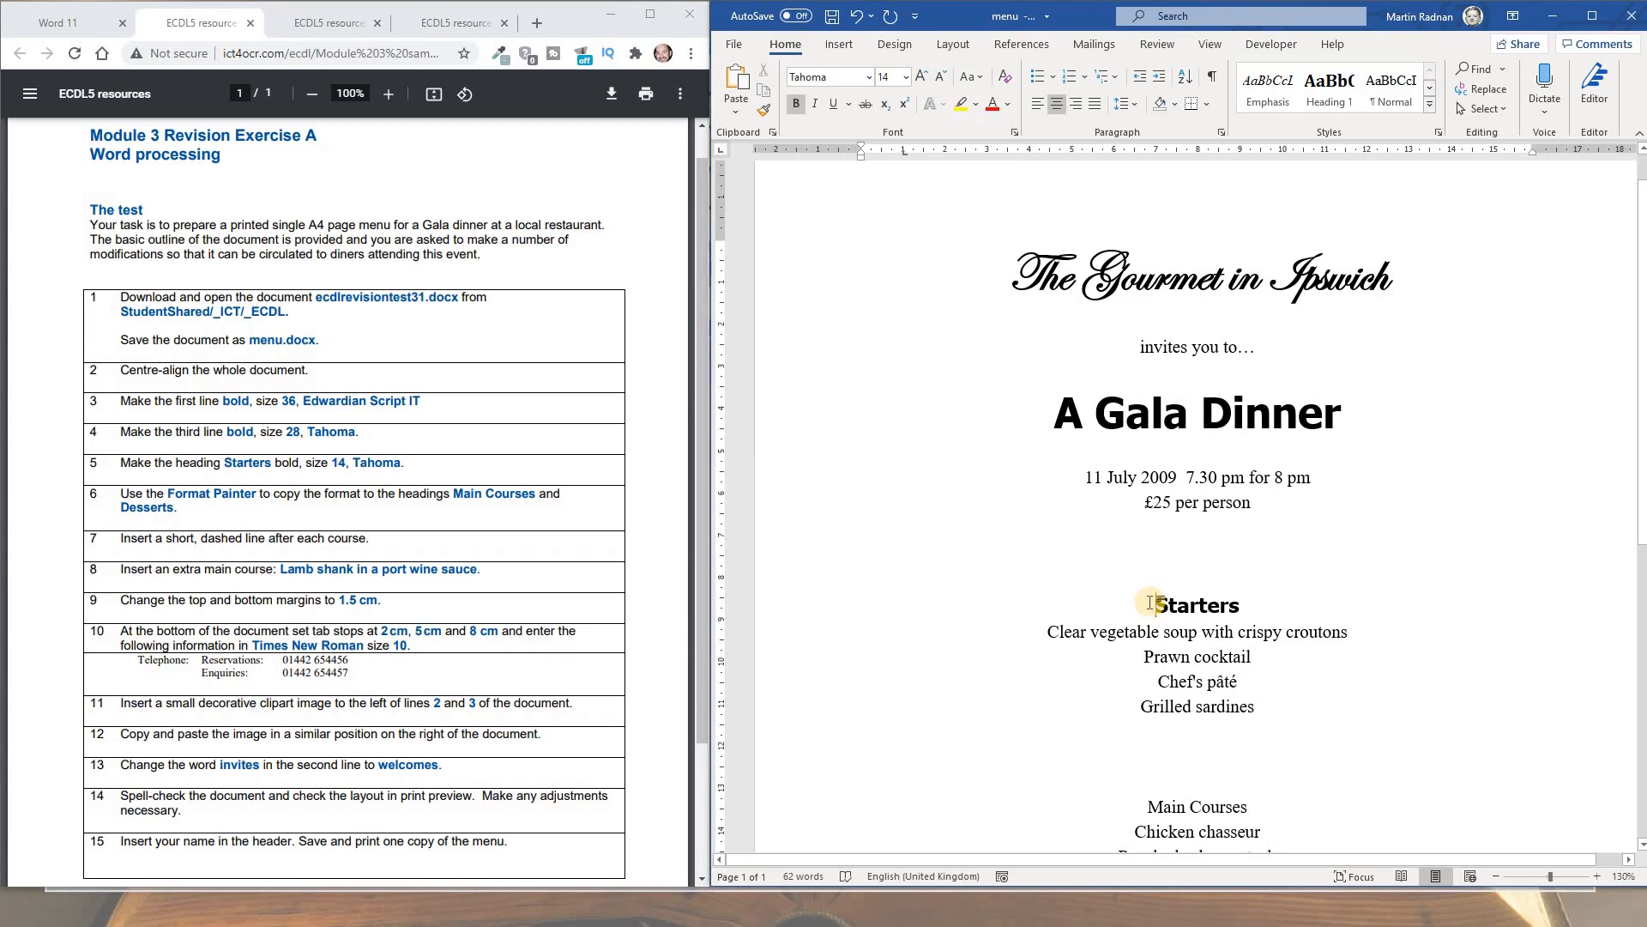
Copy the Starters heading formatting onto 'Main Courses' with Format Painter
{"action": "scroll", "coordinate": [1139, 603], "scroll_direction": "down", "scroll_amount": 3}
{"action": "scroll", "coordinate": [1139, 602], "scroll_direction": "down", "scroll_amount": 5}
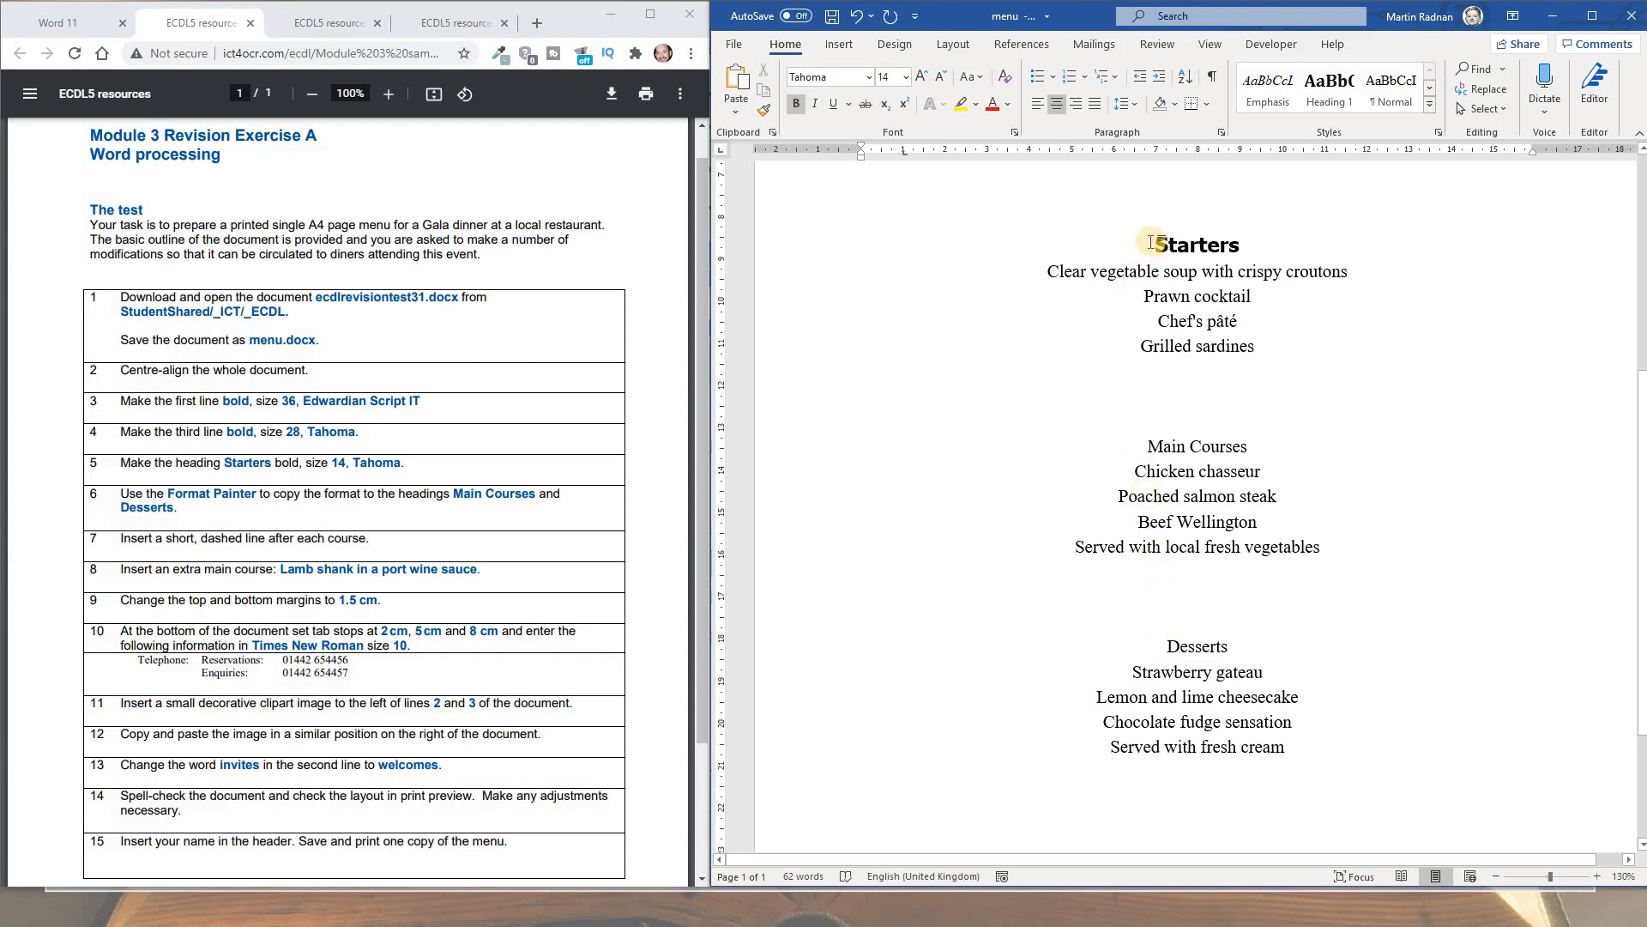
{"action": "double_click", "coordinate": [1244, 245]}
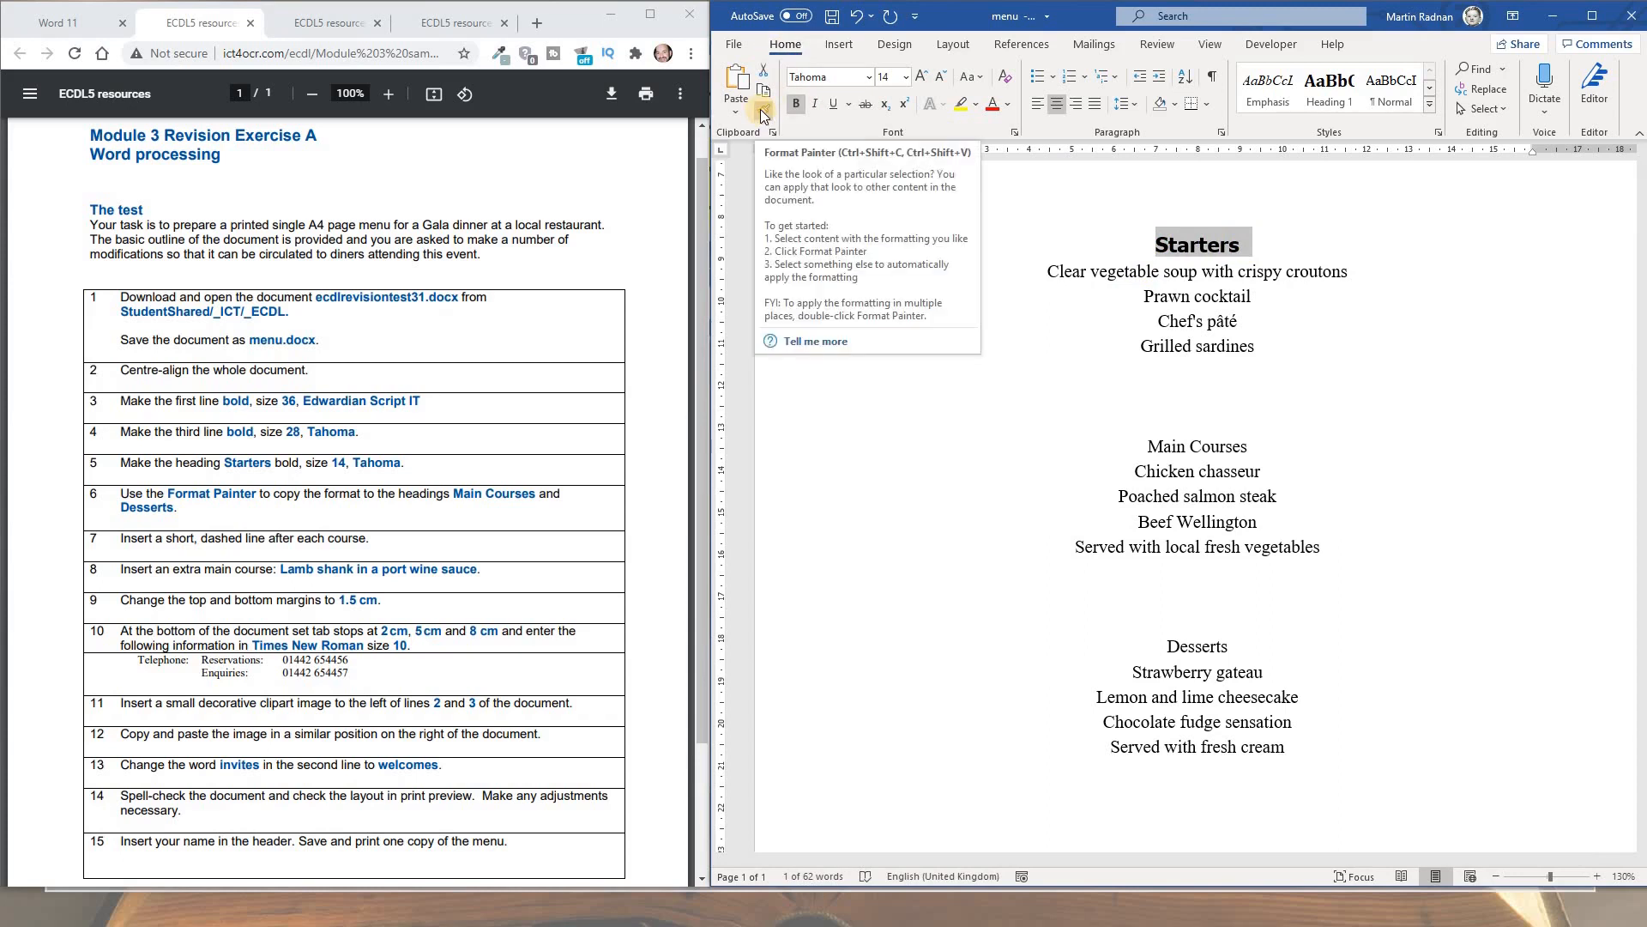
{"action": "left_click", "coordinate": [763, 115]}
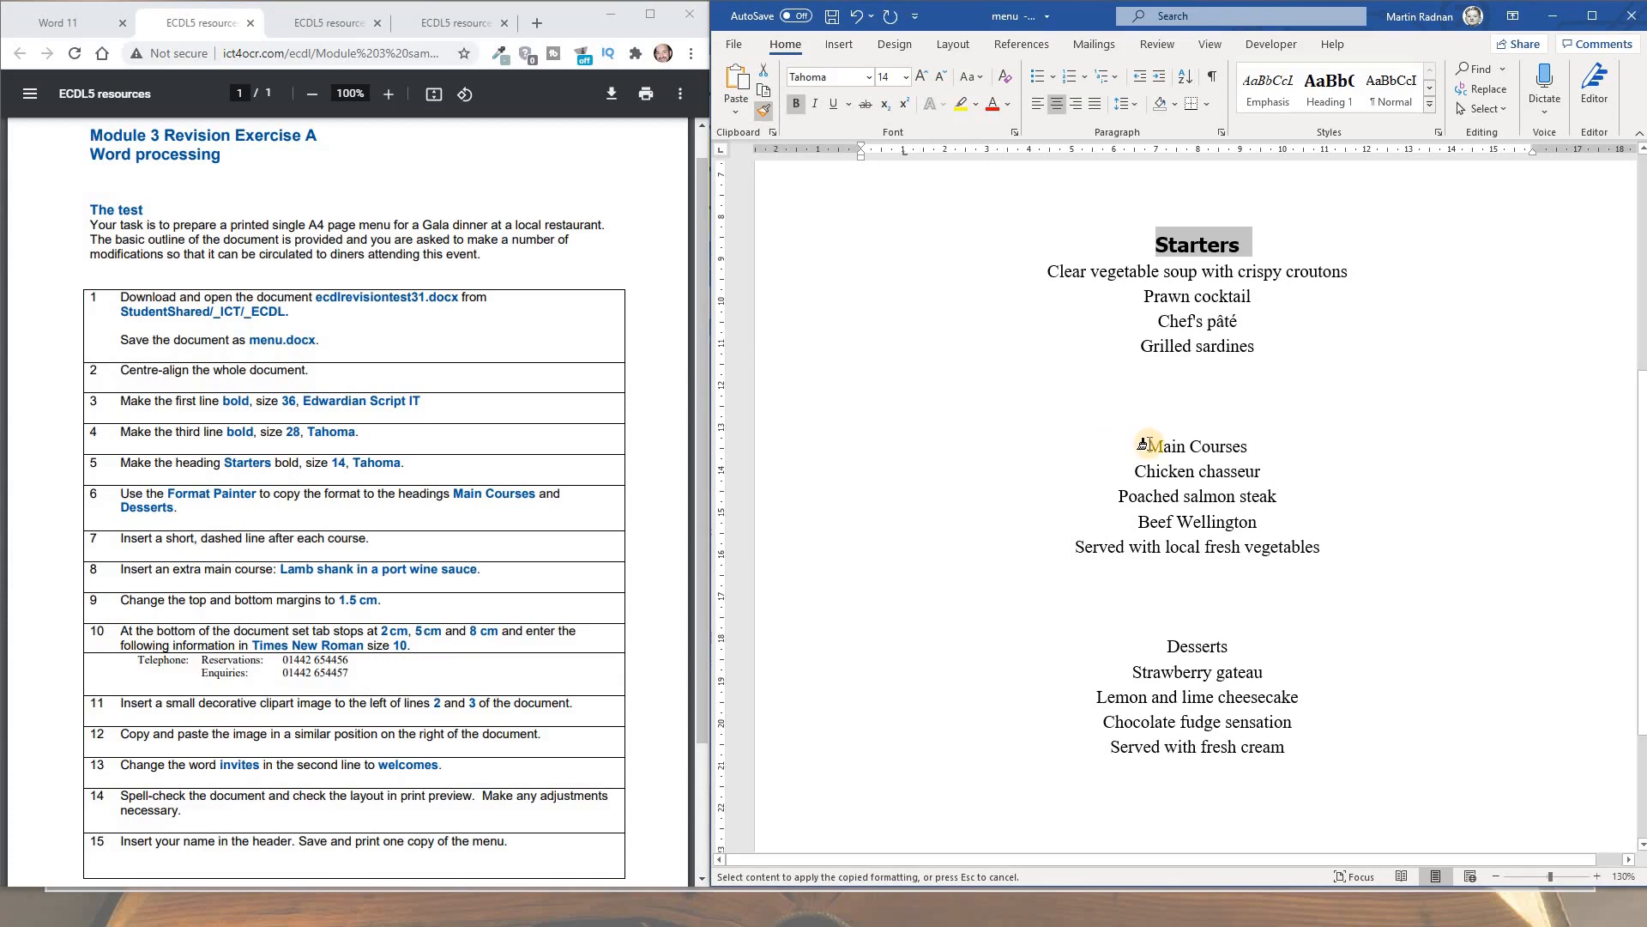
{"action": "left_click", "coordinate": [1143, 444]}
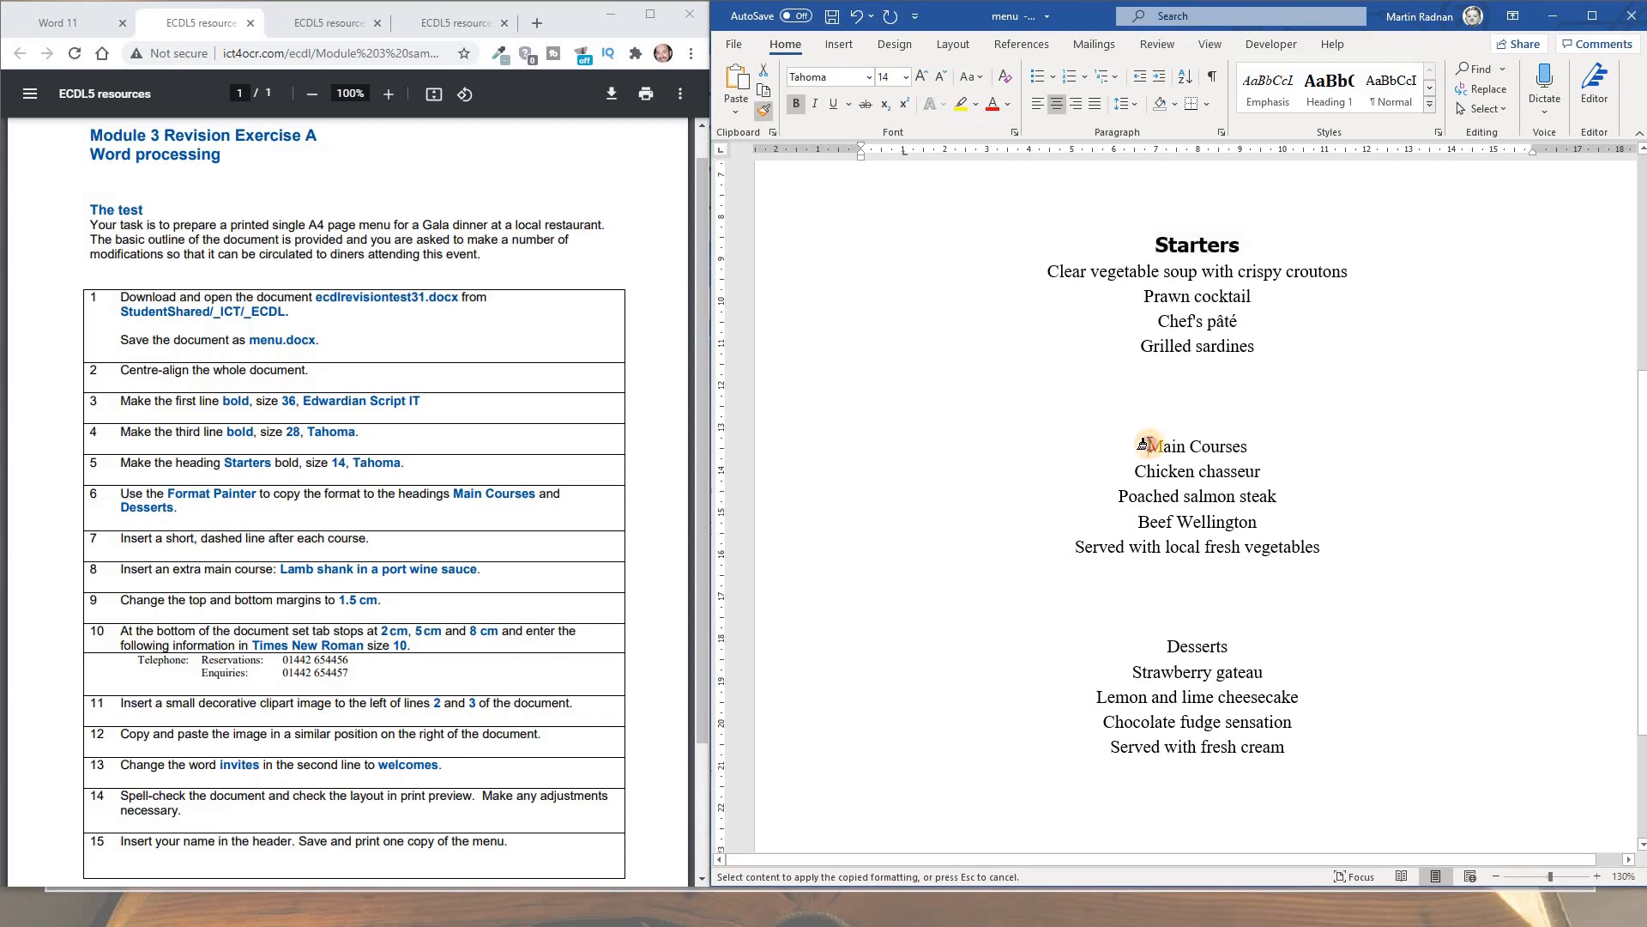
{"action": "left_click_drag", "start_coordinate": [1144, 444], "coordinate": [1236, 444]}
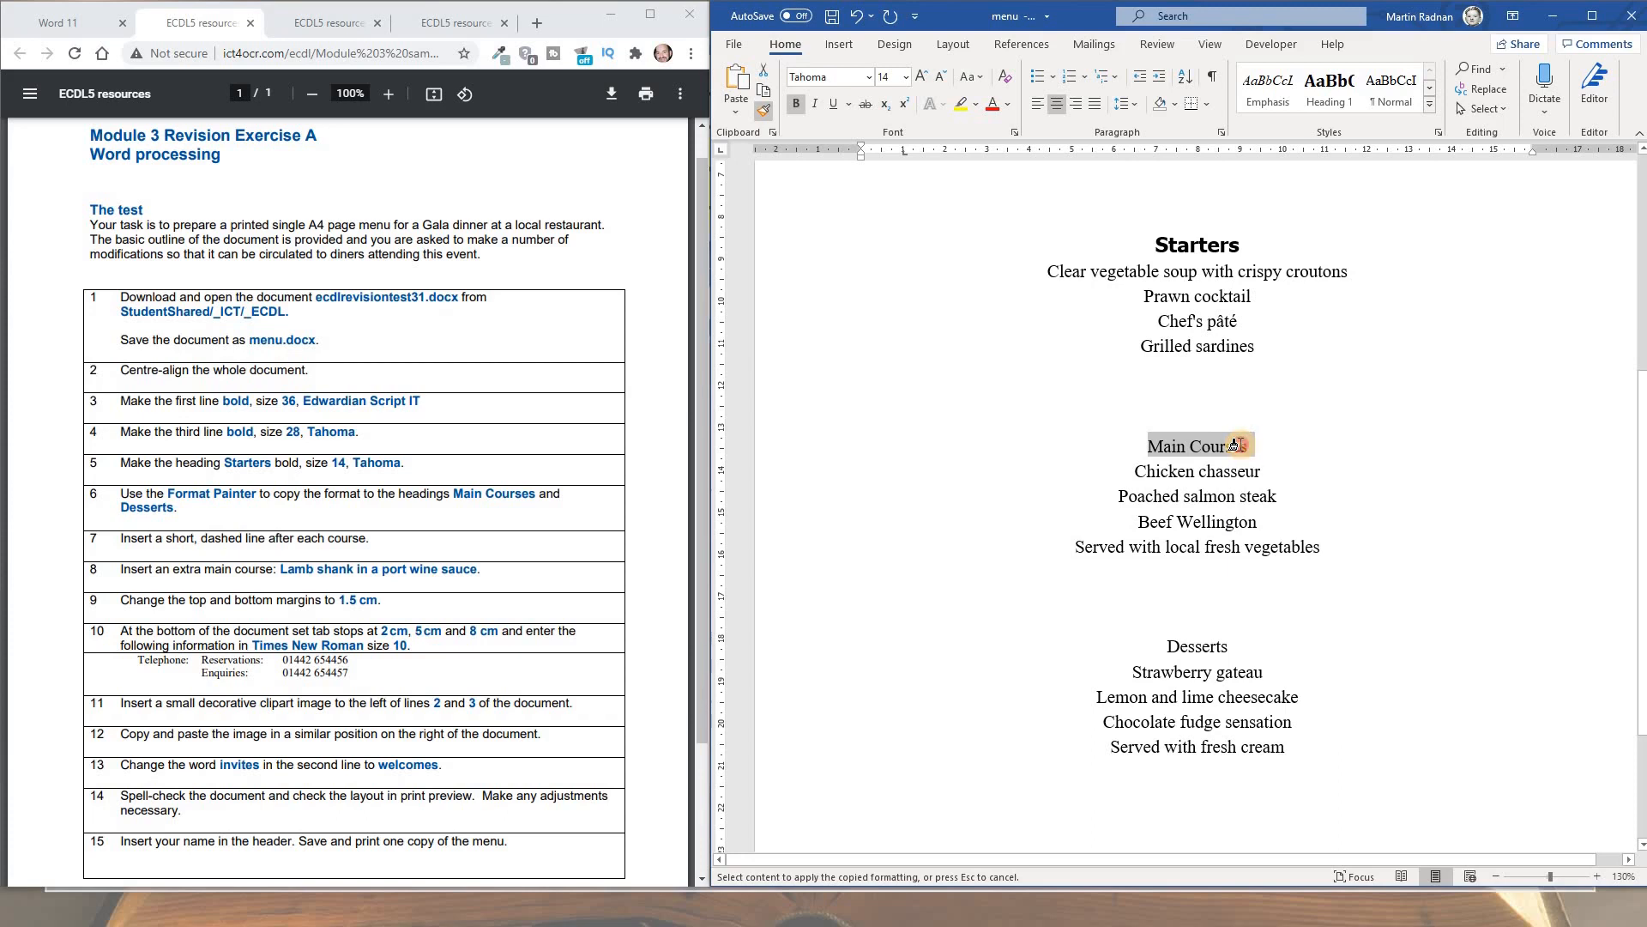
{"action": "left_click_drag", "start_coordinate": [1236, 445], "coordinate": [1236, 445]}
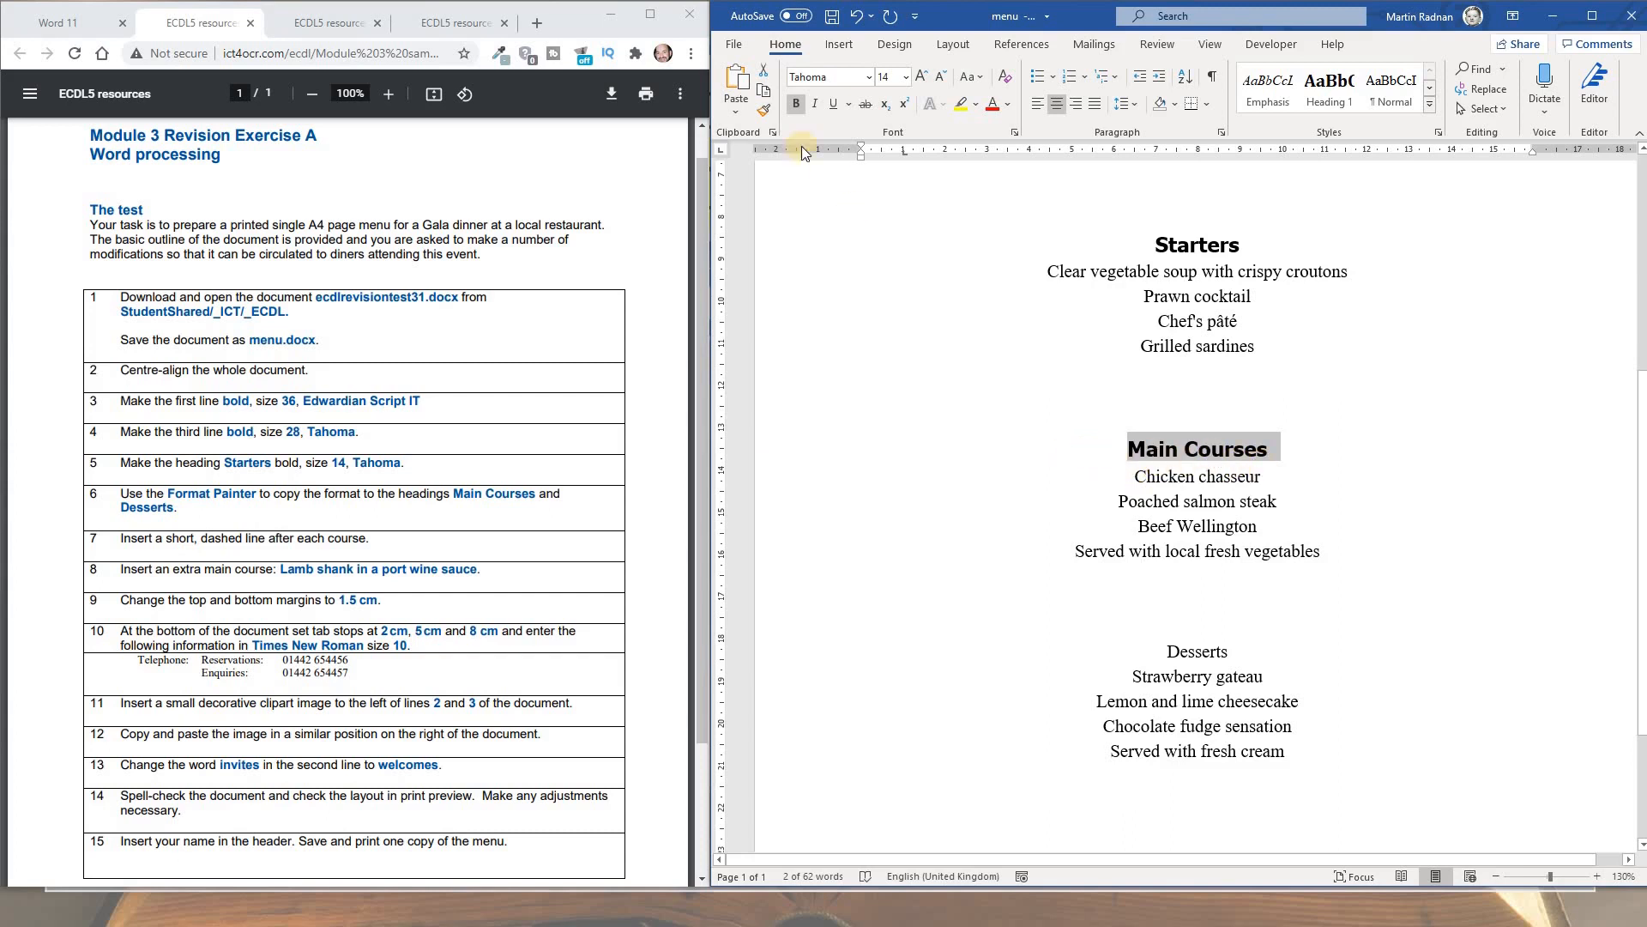
Paint the same heading formatting onto 'Desserts', then check the instructions
{"action": "left_click", "coordinate": [765, 113]}
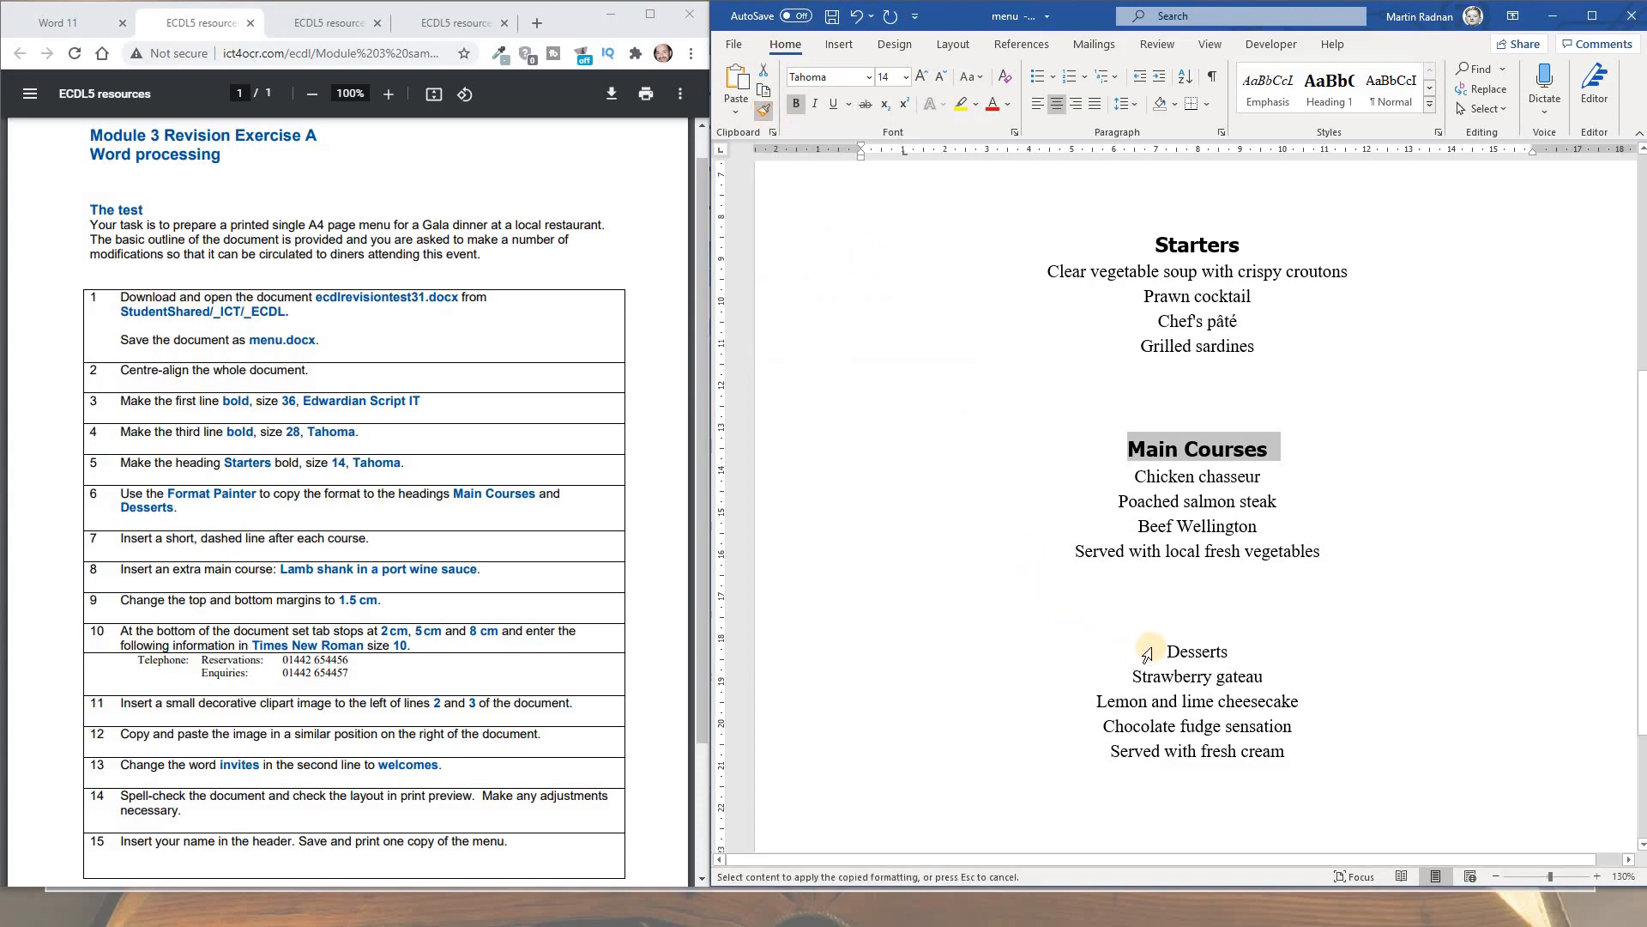
{"action": "left_click_drag", "start_coordinate": [1153, 653], "coordinate": [1239, 653]}
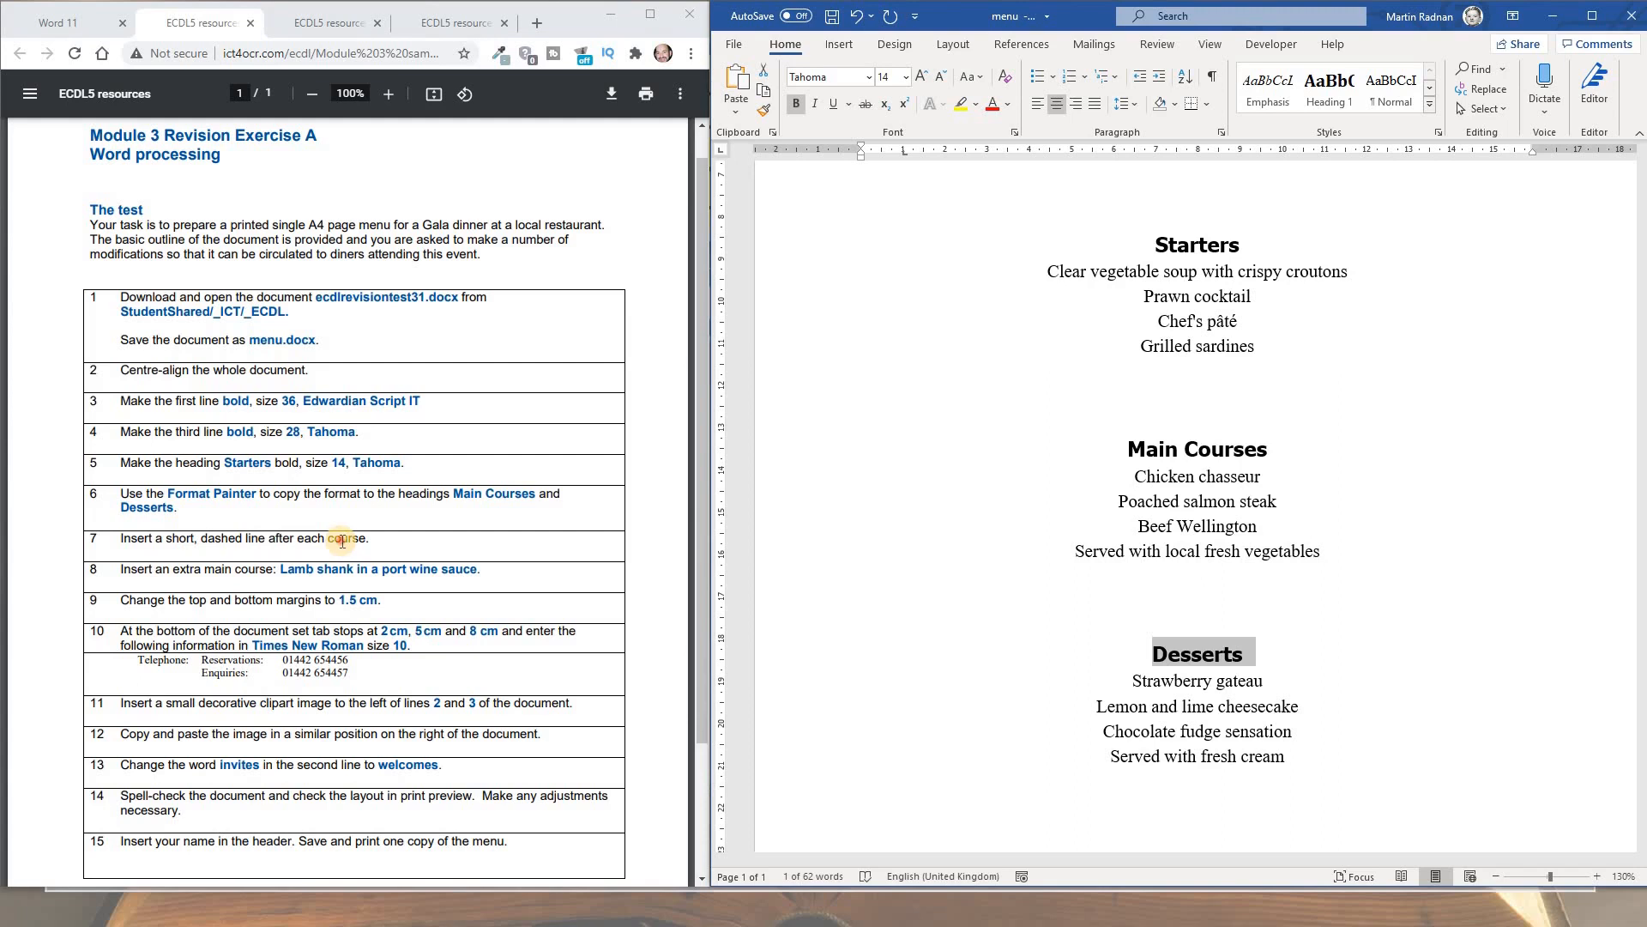
{"action": "left_click", "coordinate": [341, 540]}
Draw a straight line shape below Grilled sardines, above the Main Courses heading
{"action": "left_click", "coordinate": [838, 44]}
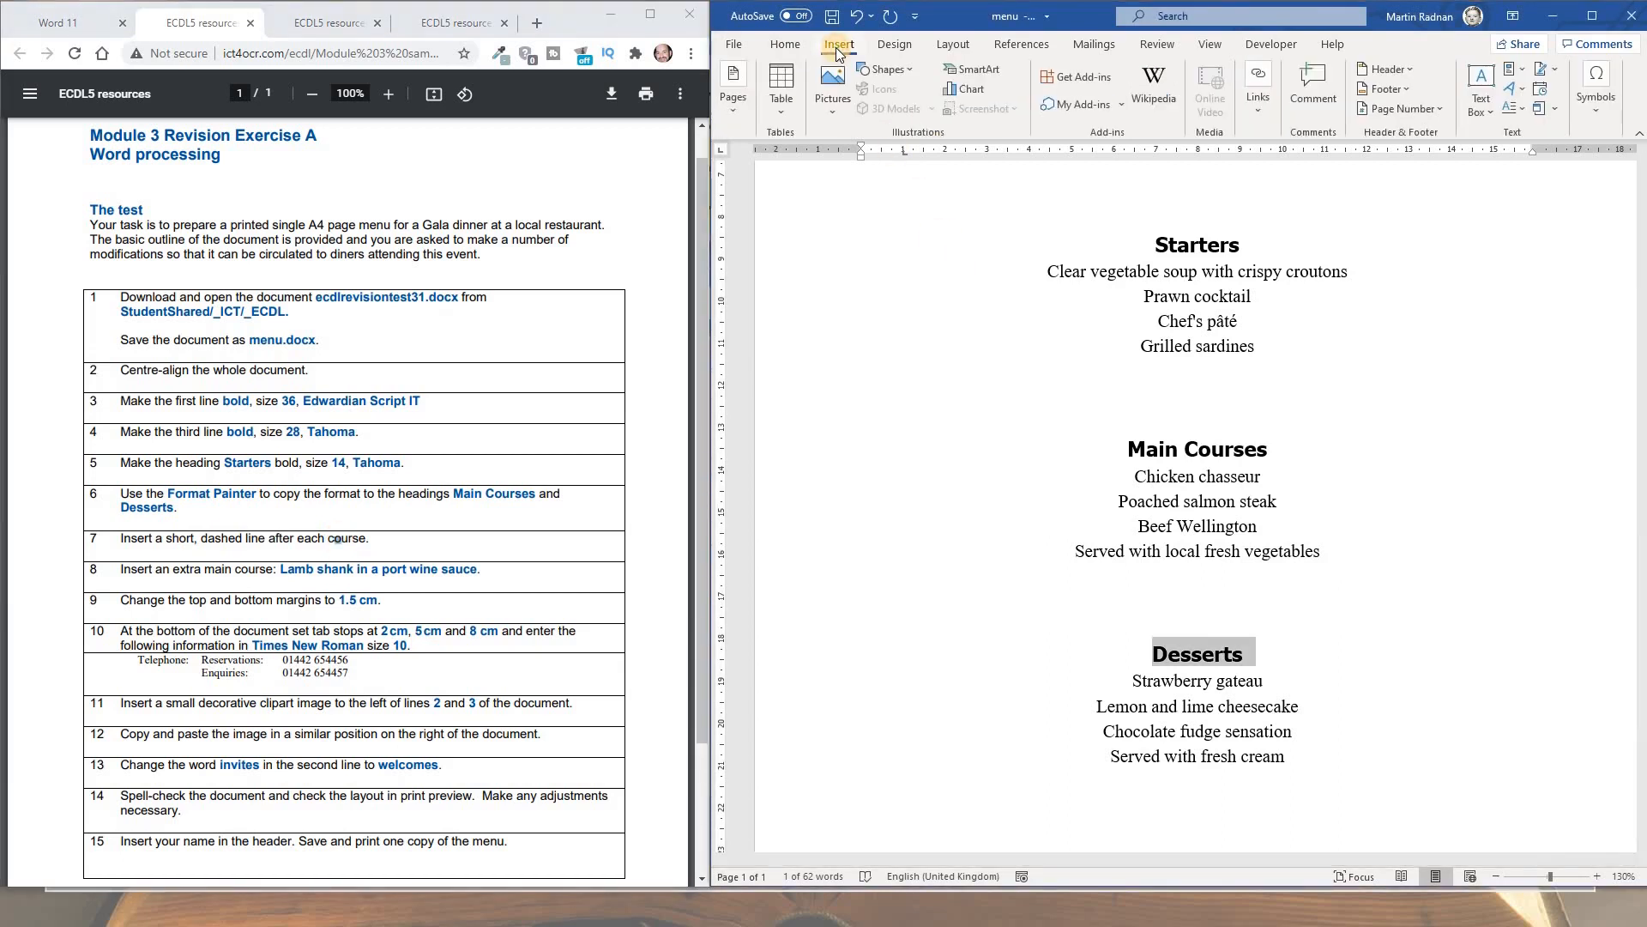
{"action": "left_click", "coordinate": [909, 67]}
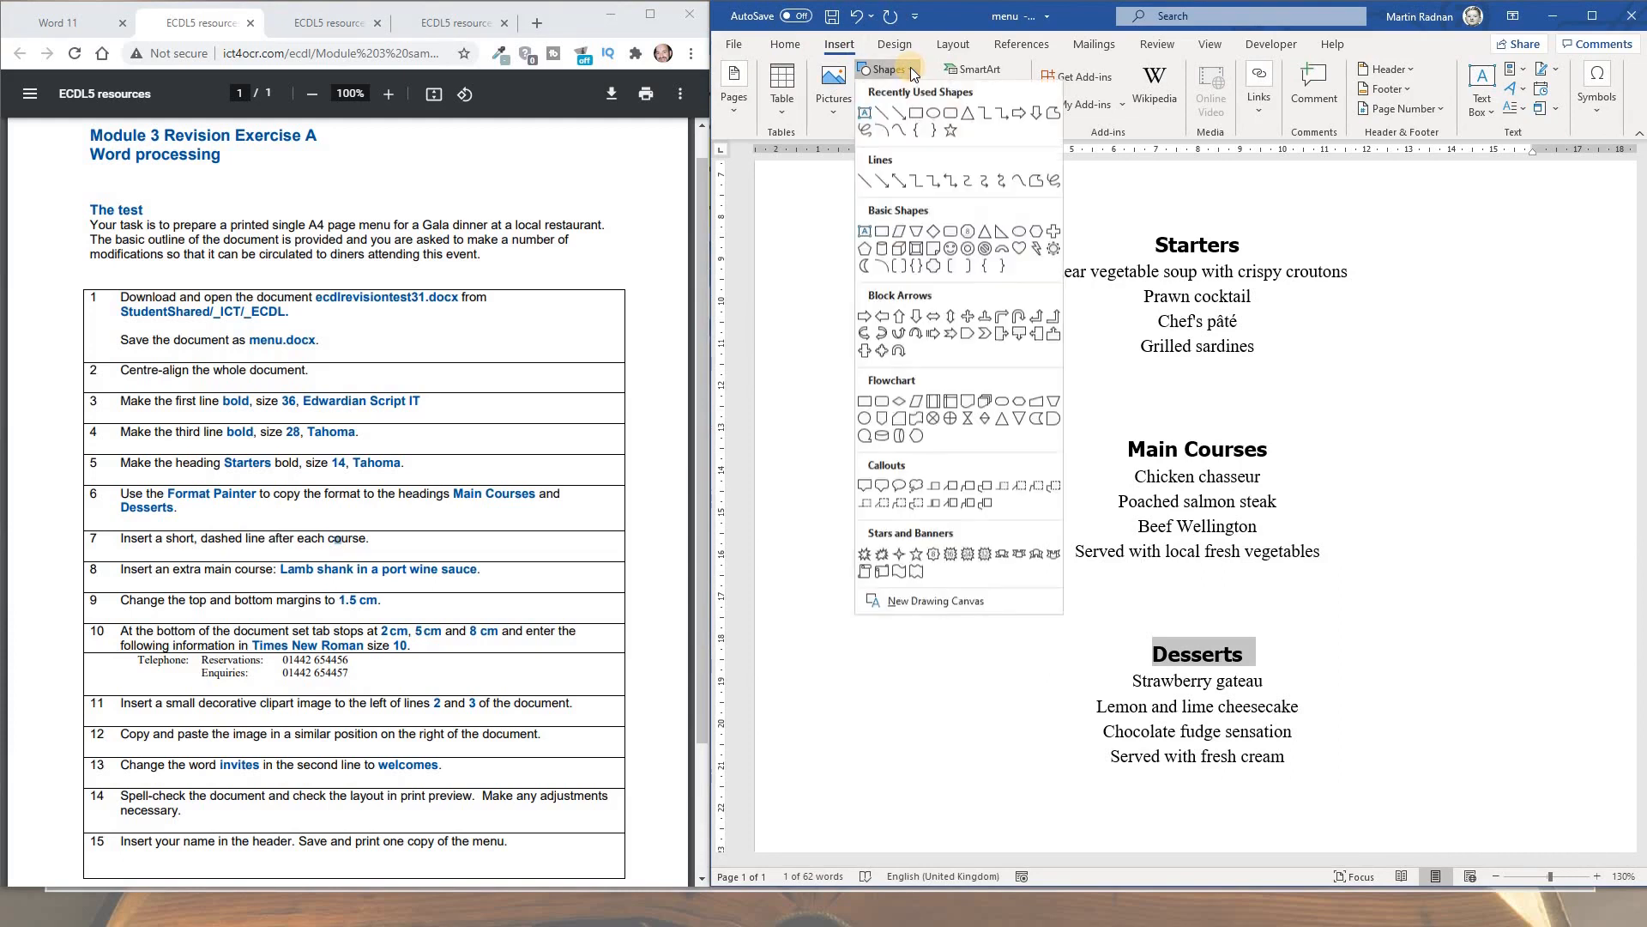
{"action": "left_click", "coordinate": [878, 117]}
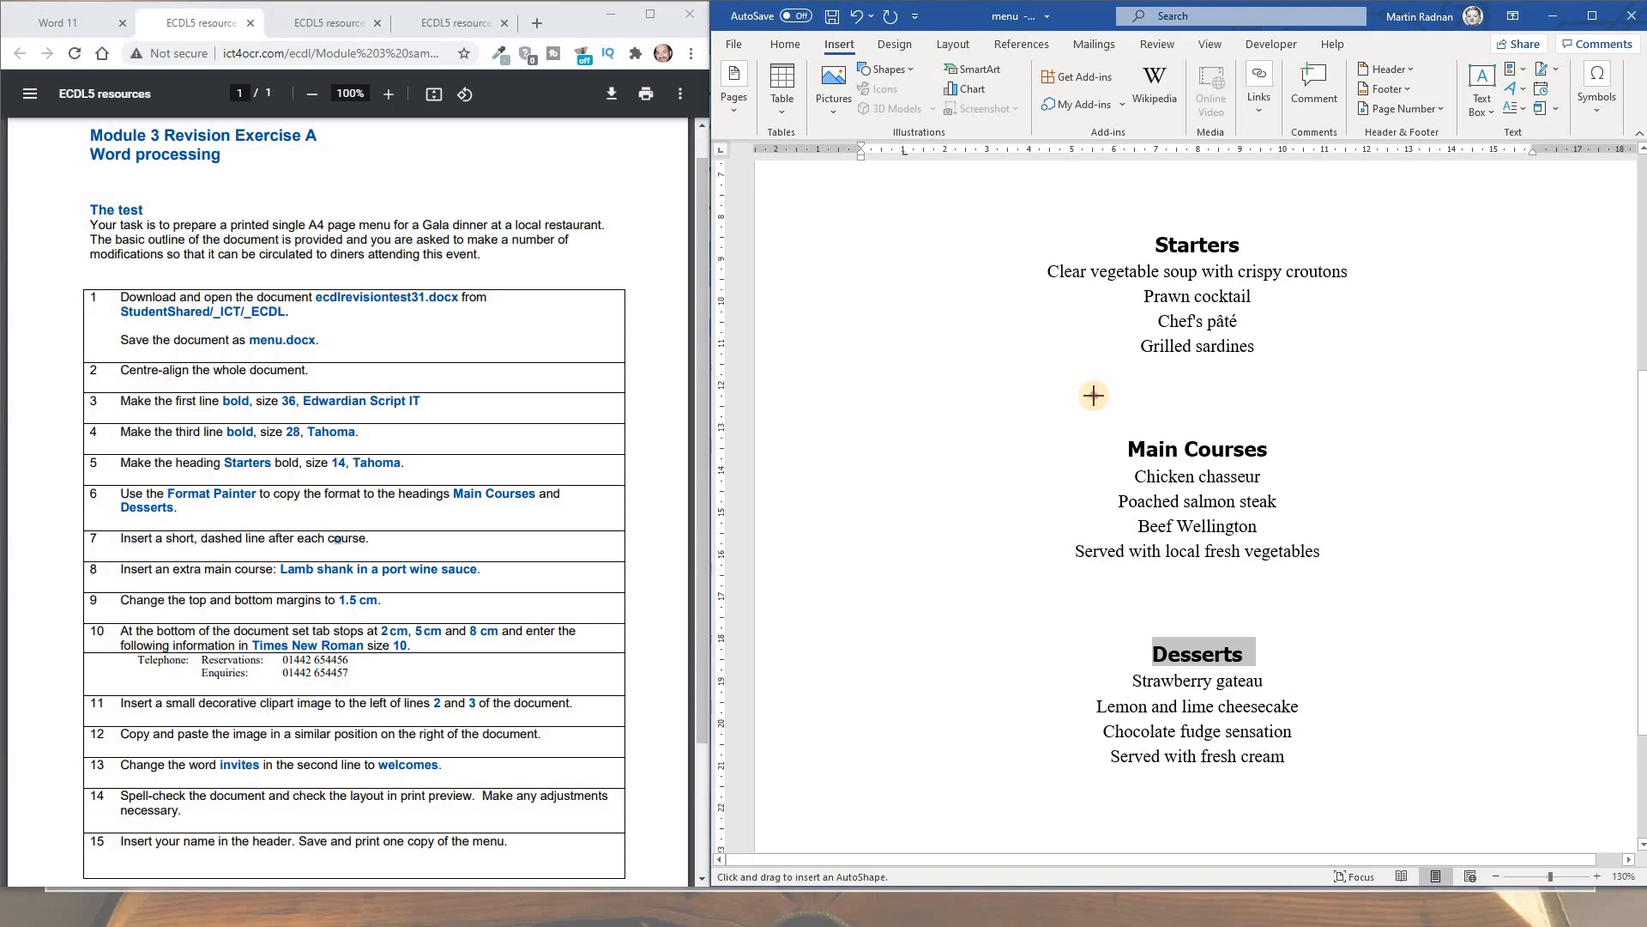
{"action": "left_click_drag", "start_coordinate": [1093, 395], "coordinate": [1312, 411]}
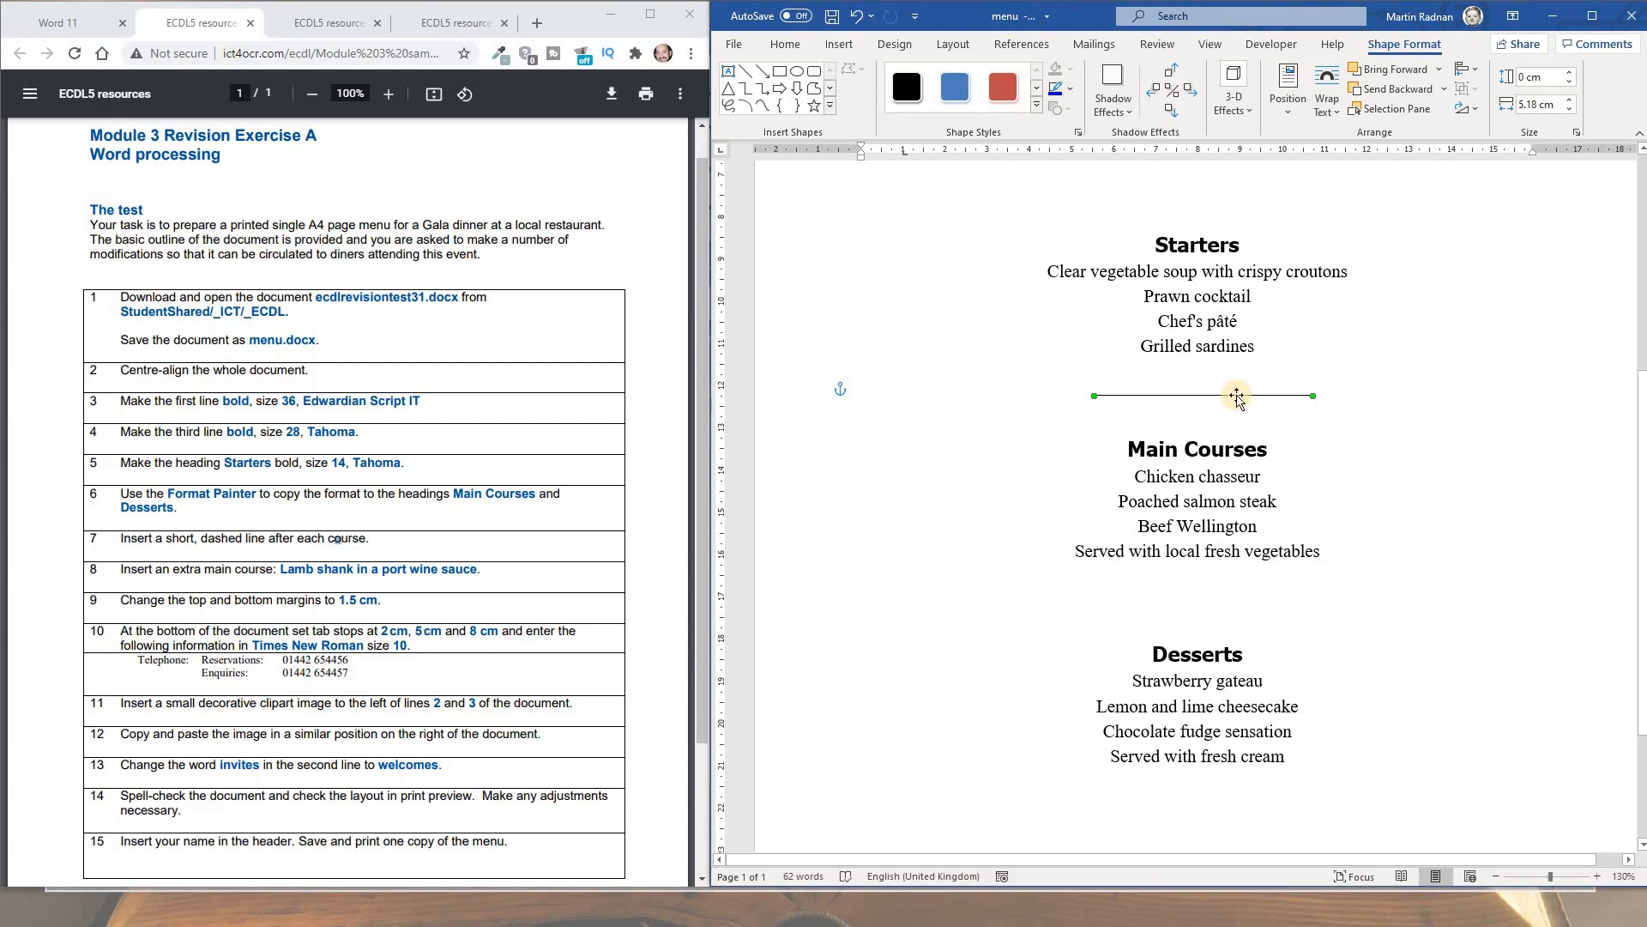
Give the line a dashed style and a heavier weight in Format AutoShape
{"action": "right_click", "coordinate": [1233, 397]}
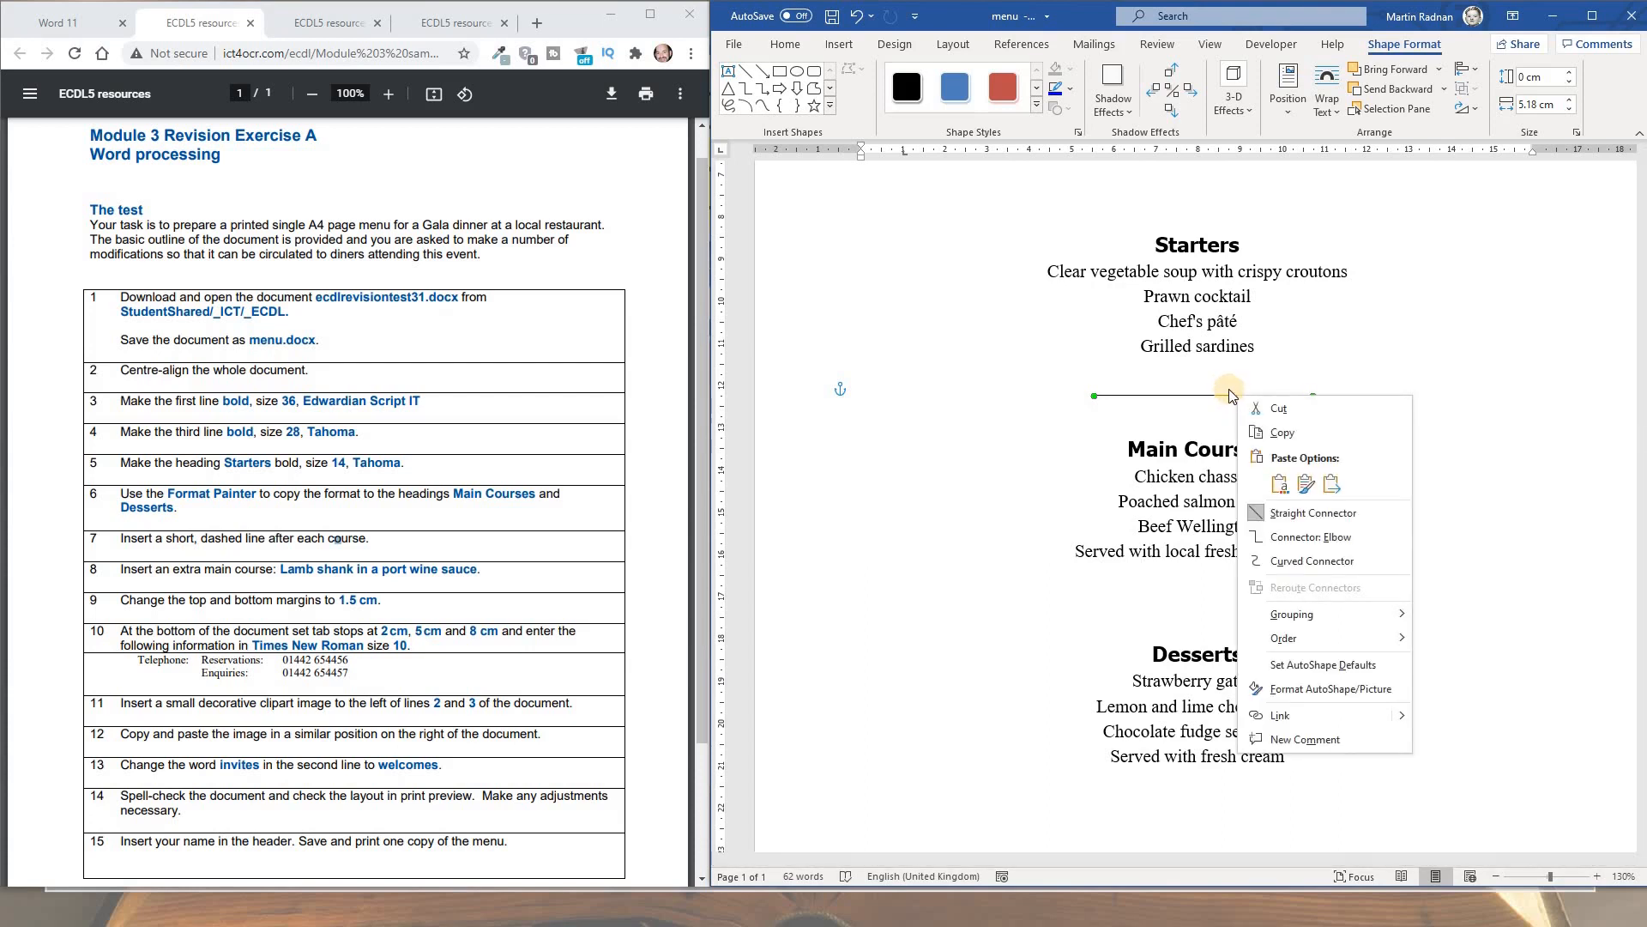
{"action": "left_click", "coordinate": [1346, 688]}
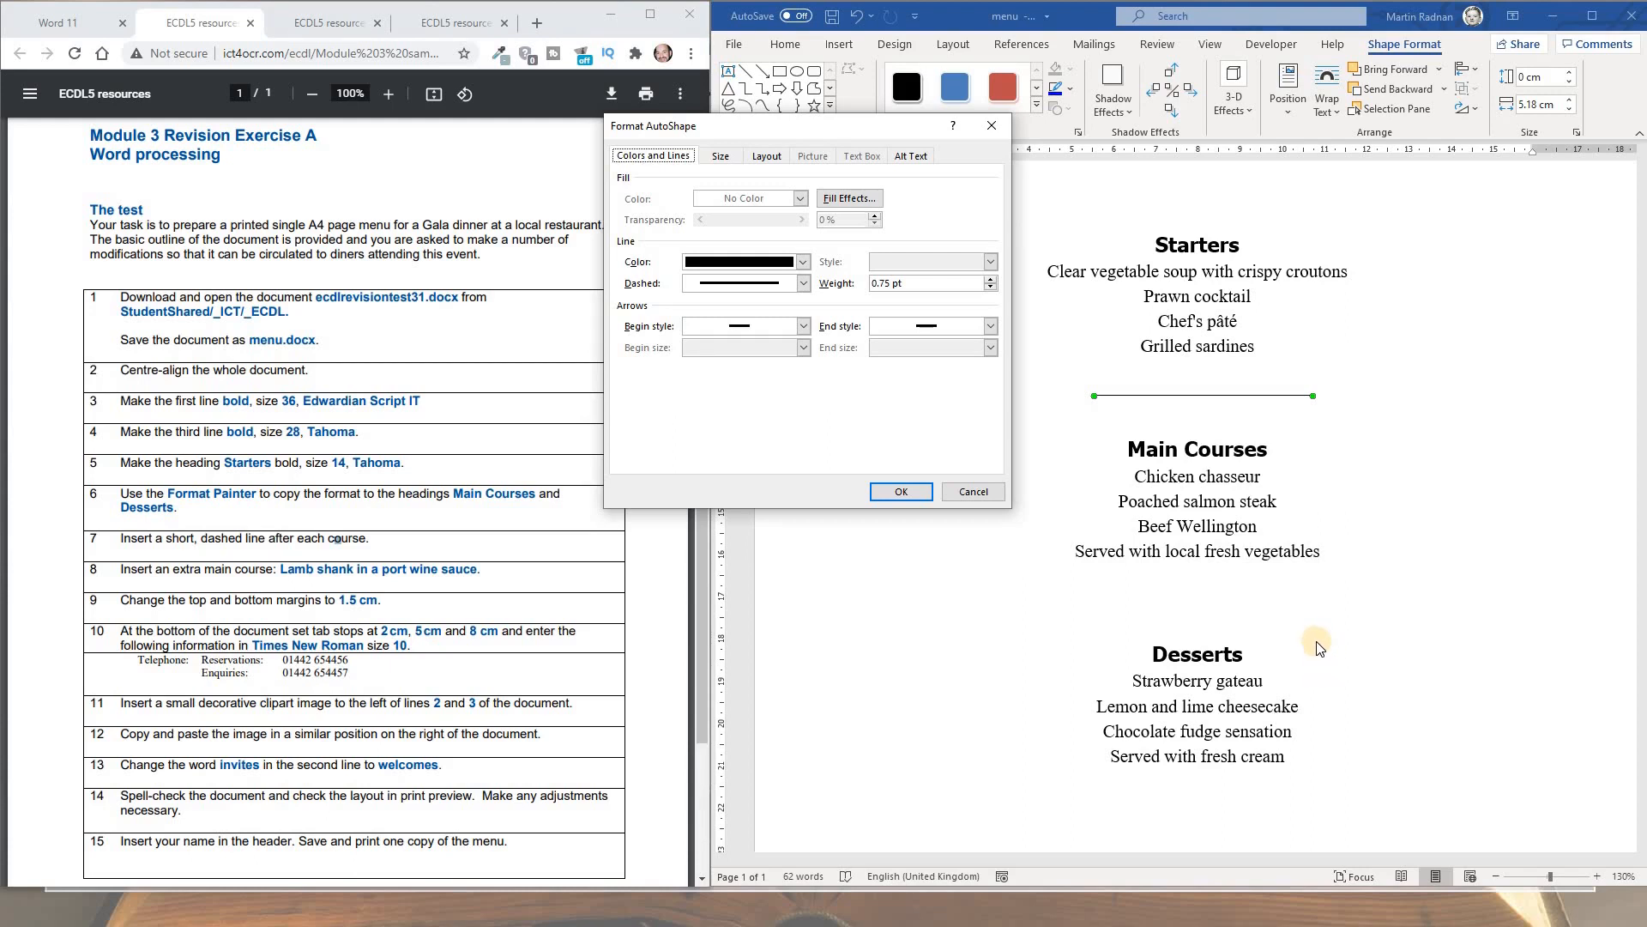
{"action": "left_click", "coordinate": [804, 285]}
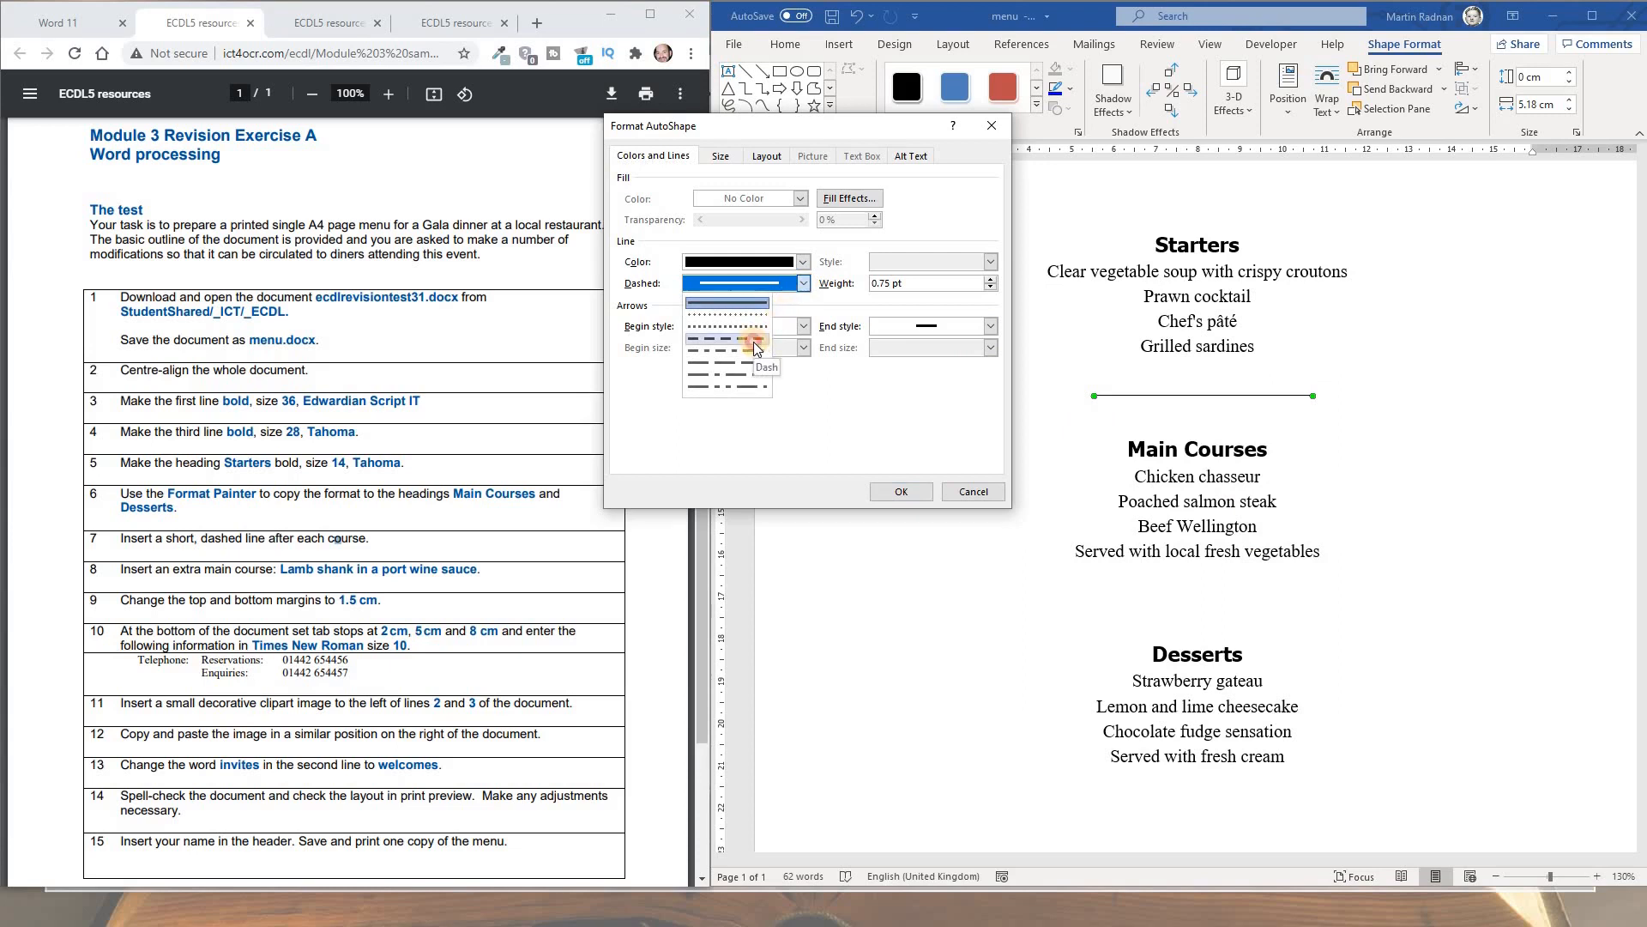
{"action": "left_click", "coordinate": [753, 342]}
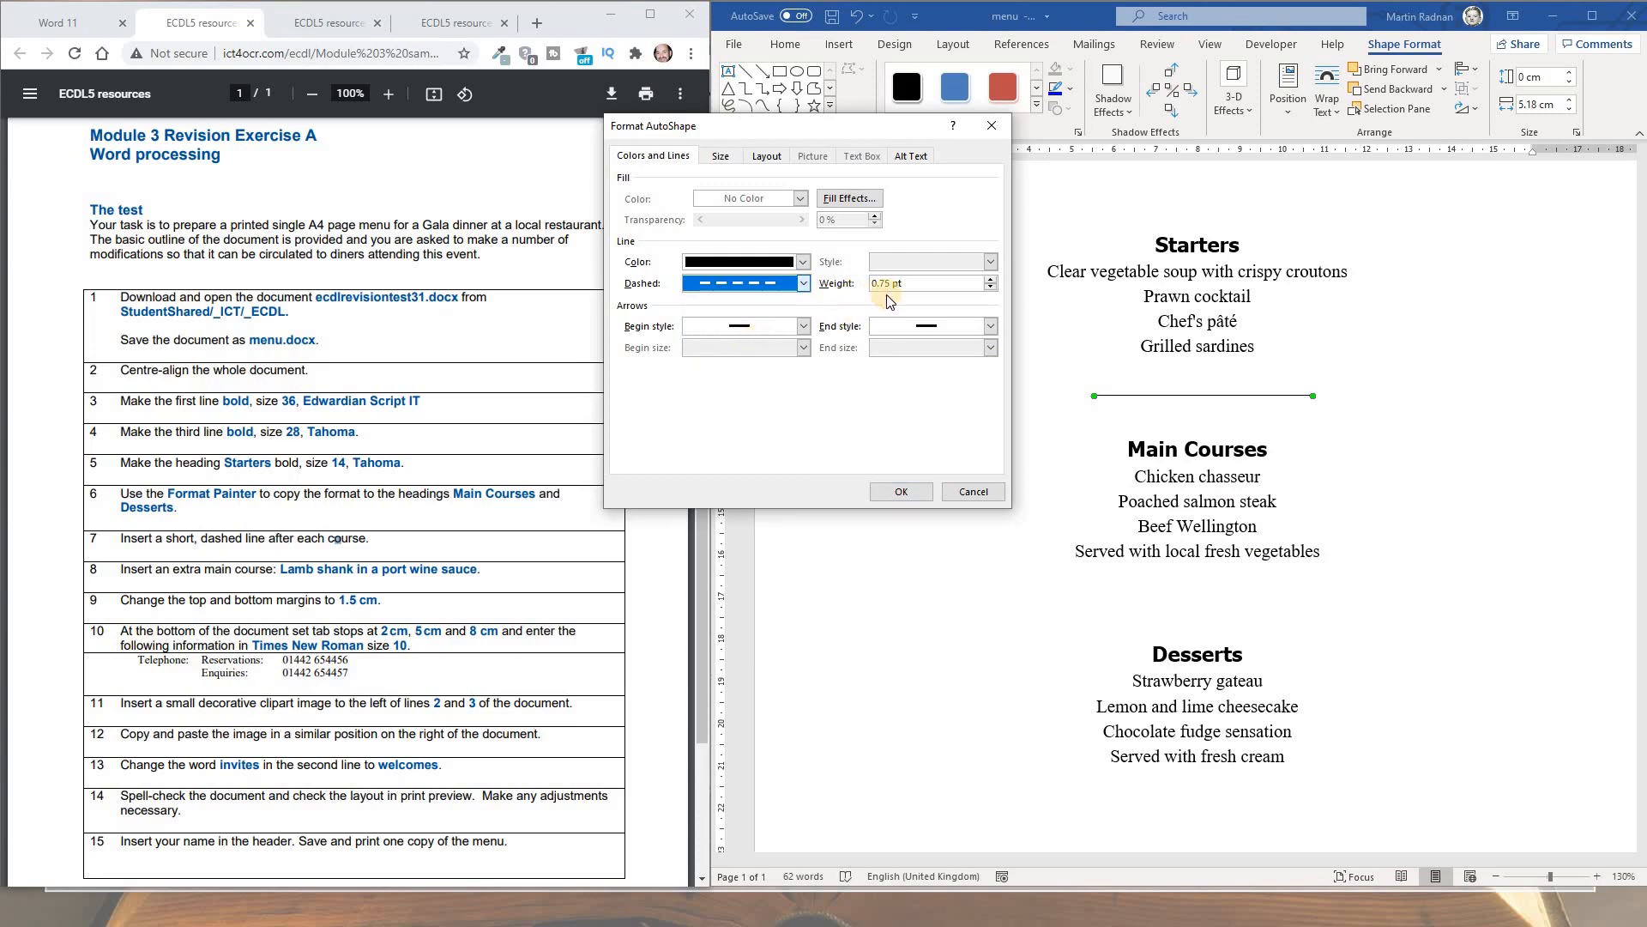
{"action": "left_click", "coordinate": [990, 280]}
{"action": "left_click", "coordinate": [990, 279]}
{"action": "left_click", "coordinate": [990, 279]}
{"action": "left_click", "coordinate": [990, 279]}
{"action": "left_click", "coordinate": [990, 280]}
{"action": "left_click", "coordinate": [990, 280]}
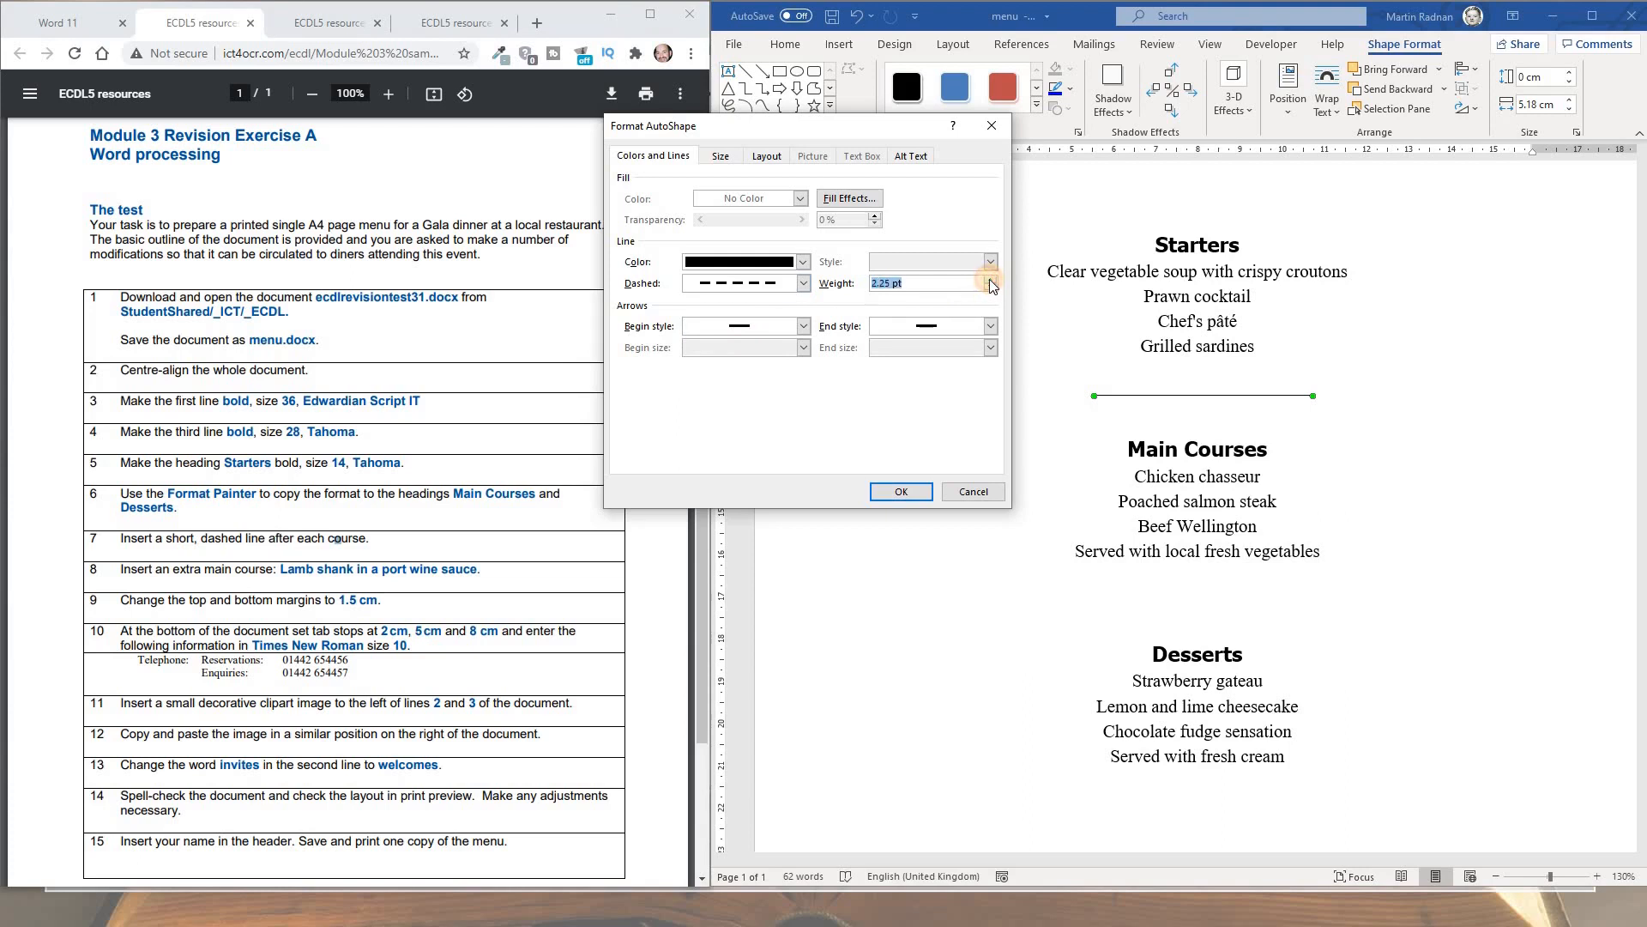
{"action": "left_click", "coordinate": [990, 280]}
{"action": "left_click", "coordinate": [990, 279]}
{"action": "left_click", "coordinate": [990, 279]}
Centre the dashed line horizontally on the page and confirm
{"action": "left_click", "coordinate": [774, 158]}
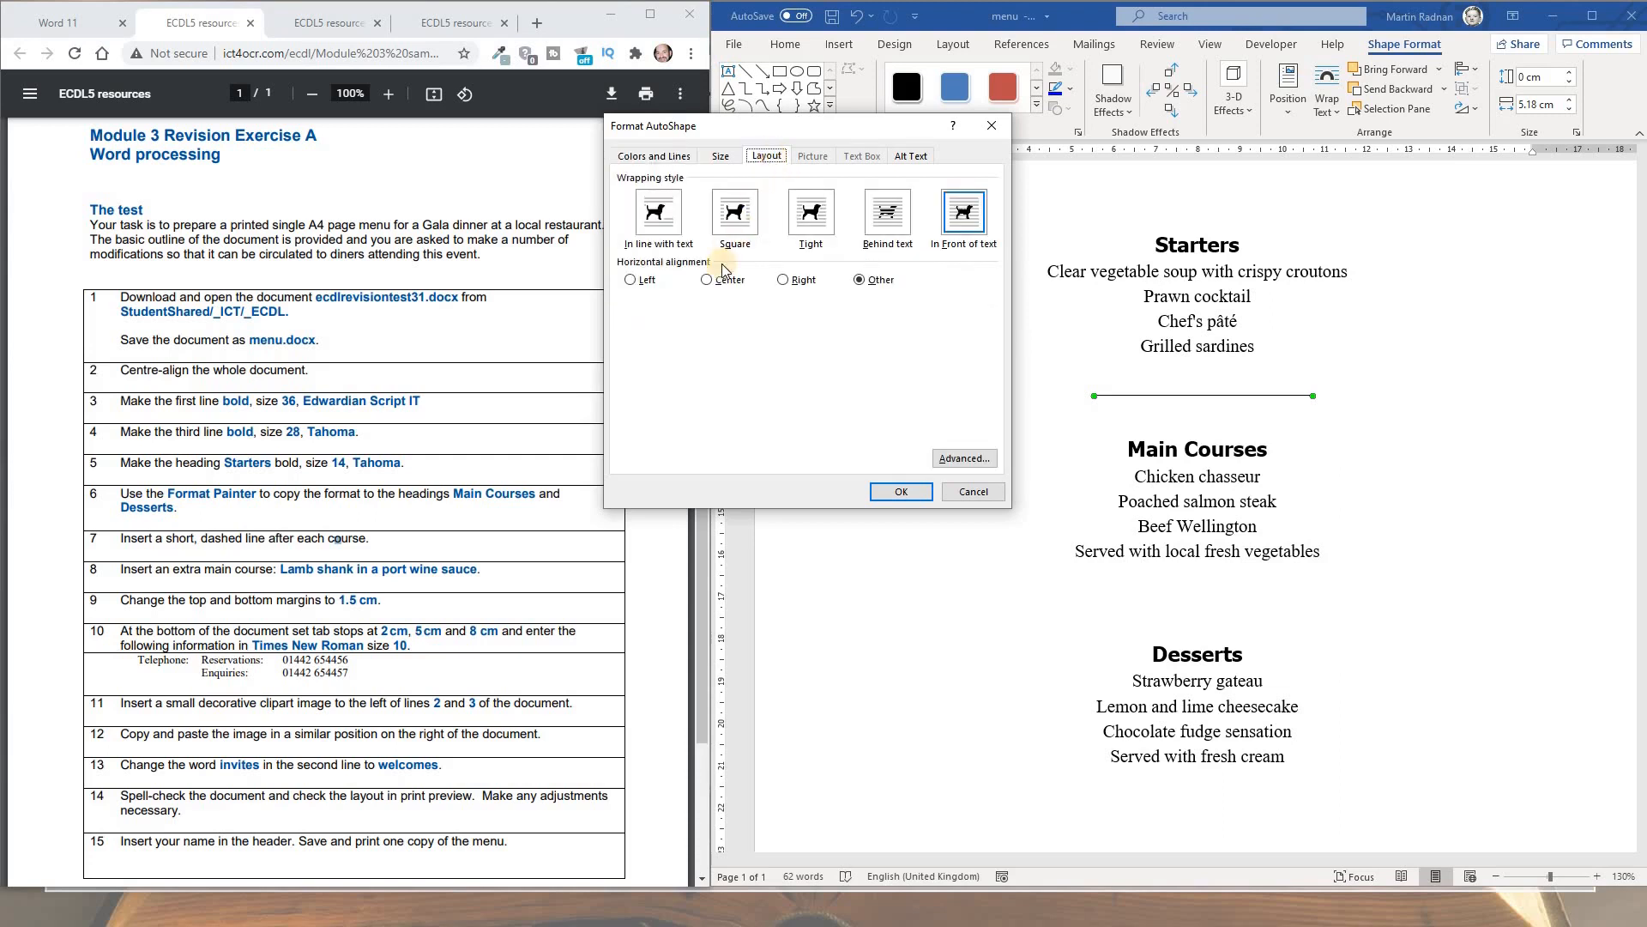
{"action": "left_click", "coordinate": [706, 281]}
{"action": "left_click", "coordinate": [900, 494]}
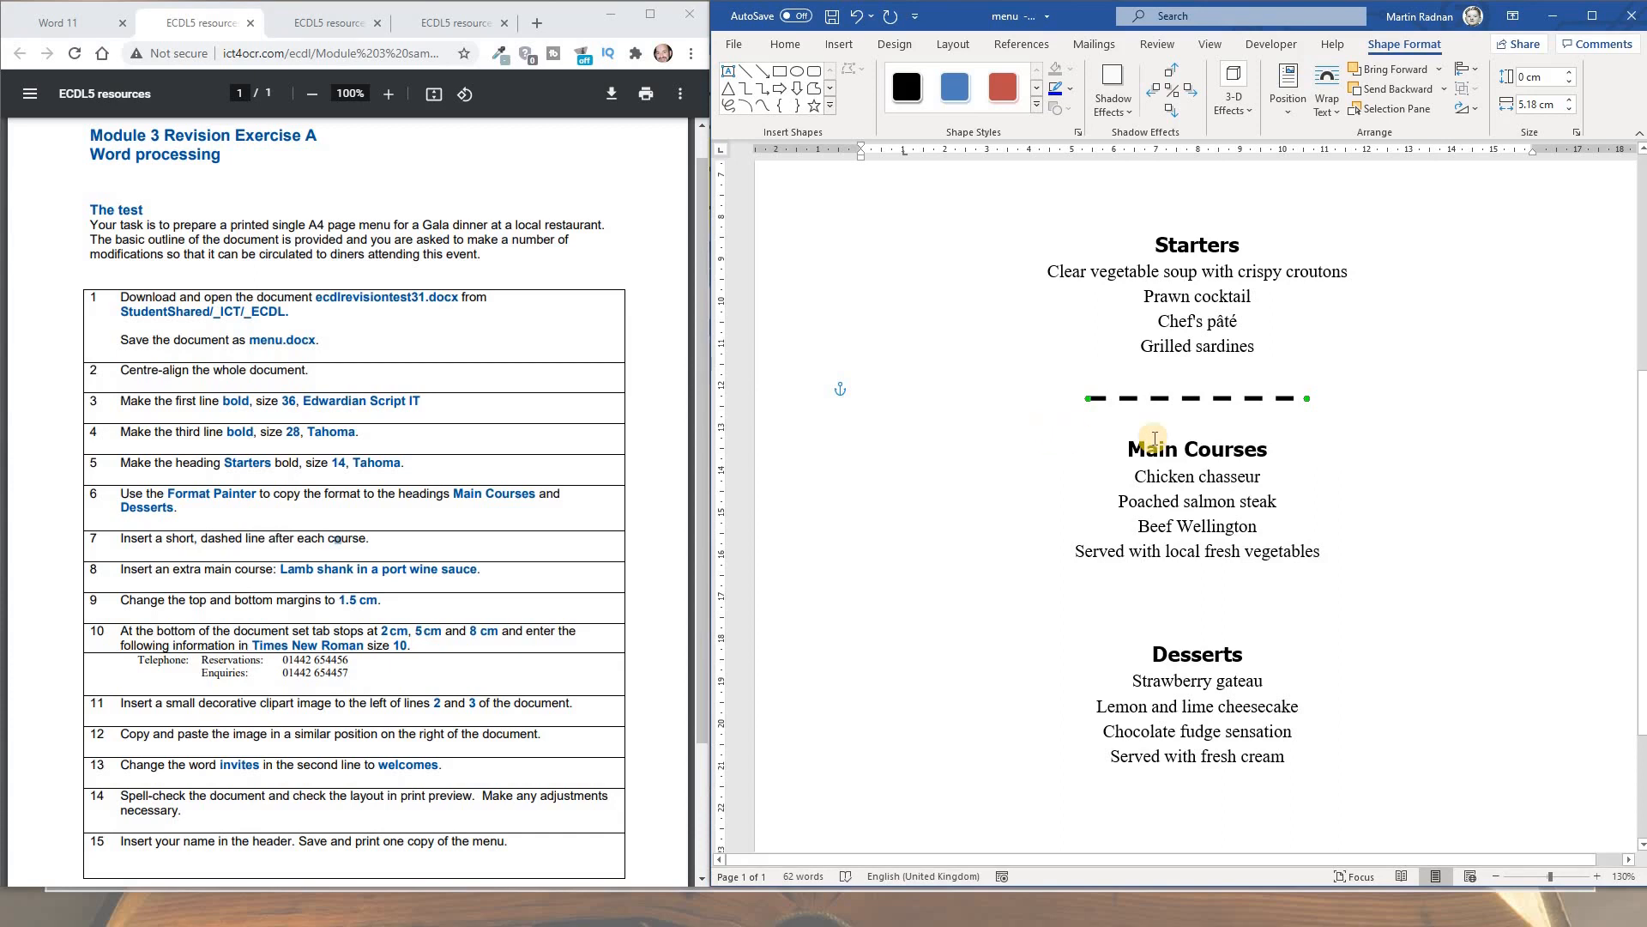
Copy the dashed line twice and move the copies below Main Courses and Desserts
{"action": "right_click", "coordinate": [1192, 398]}
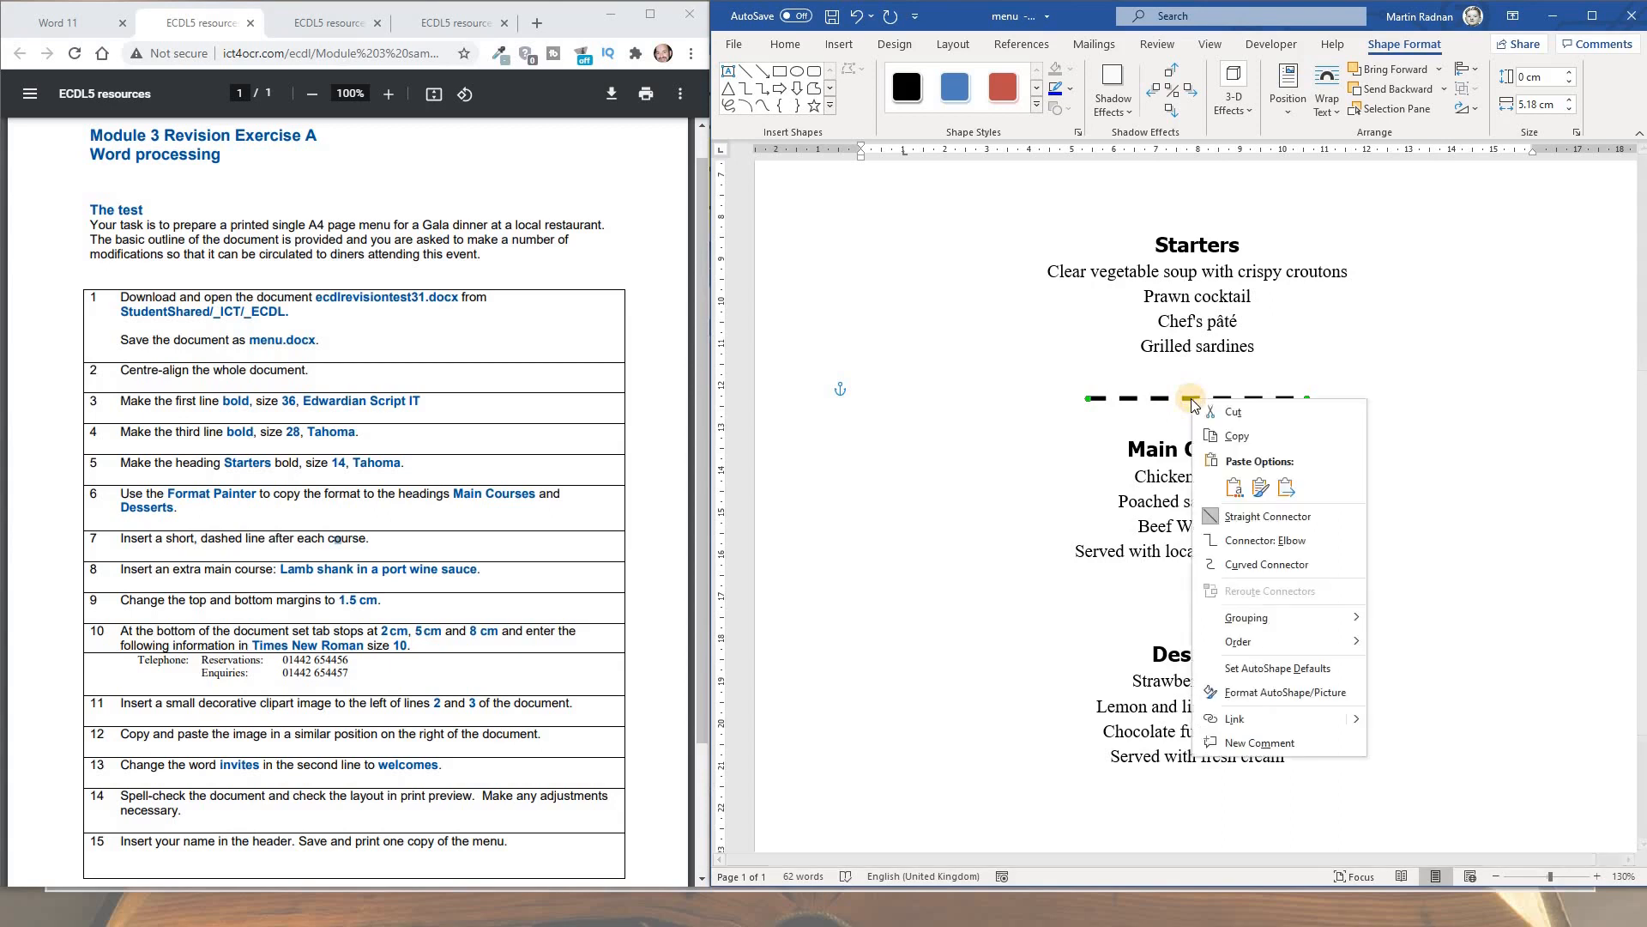
{"action": "left_click", "coordinate": [1242, 435]}
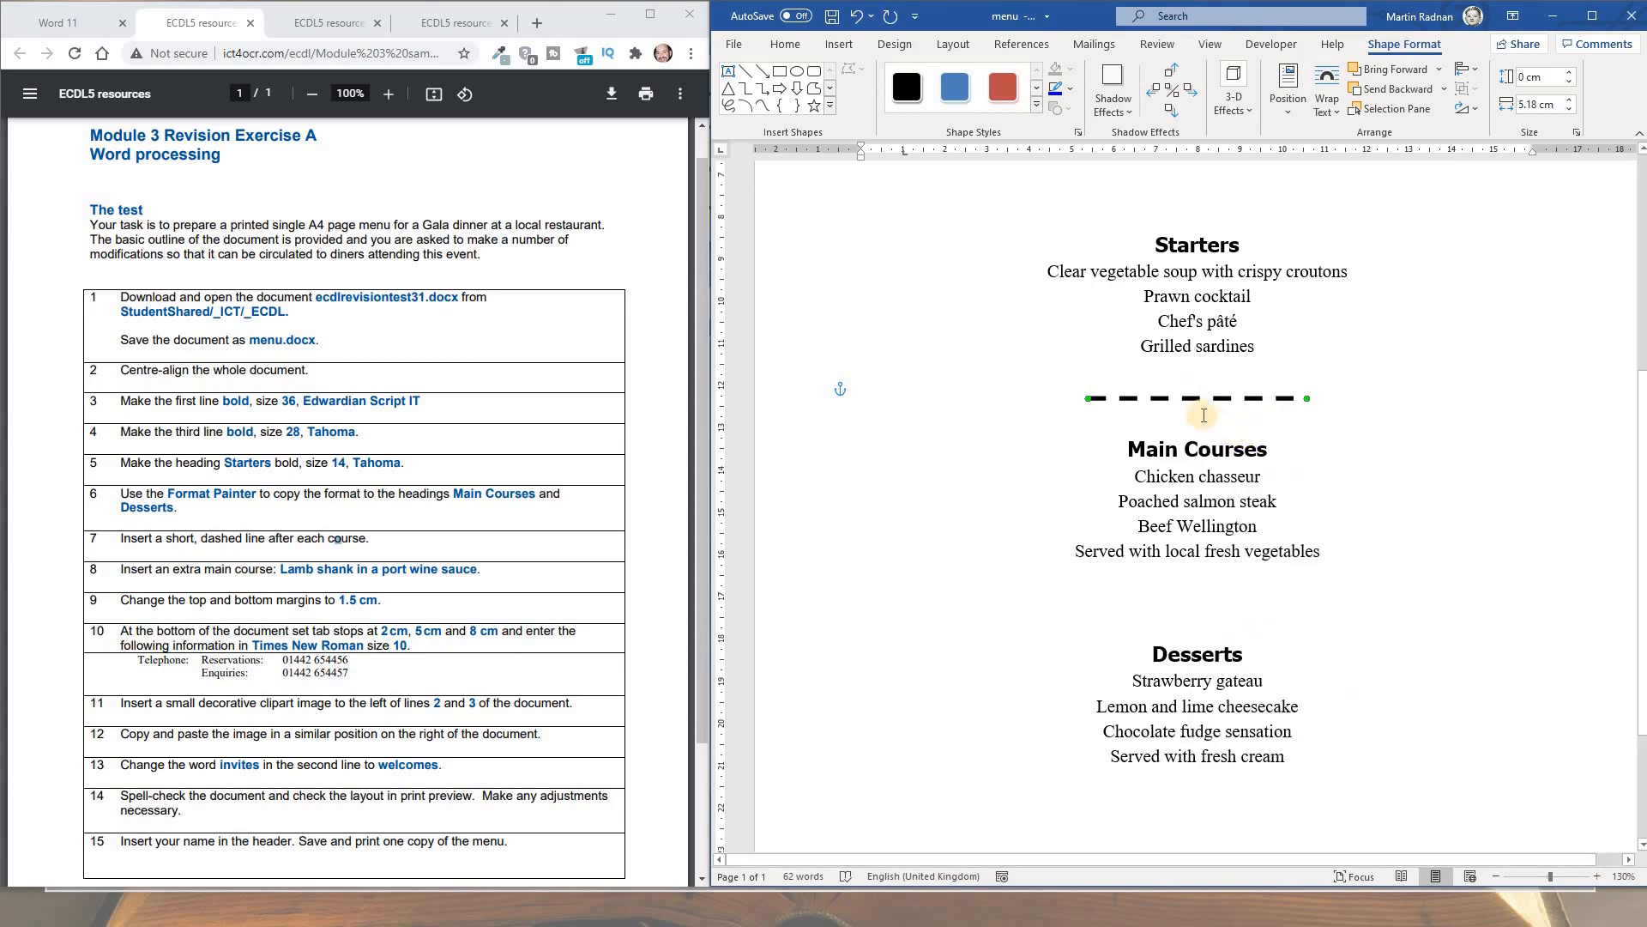
{"action": "right_click", "coordinate": [1211, 423]}
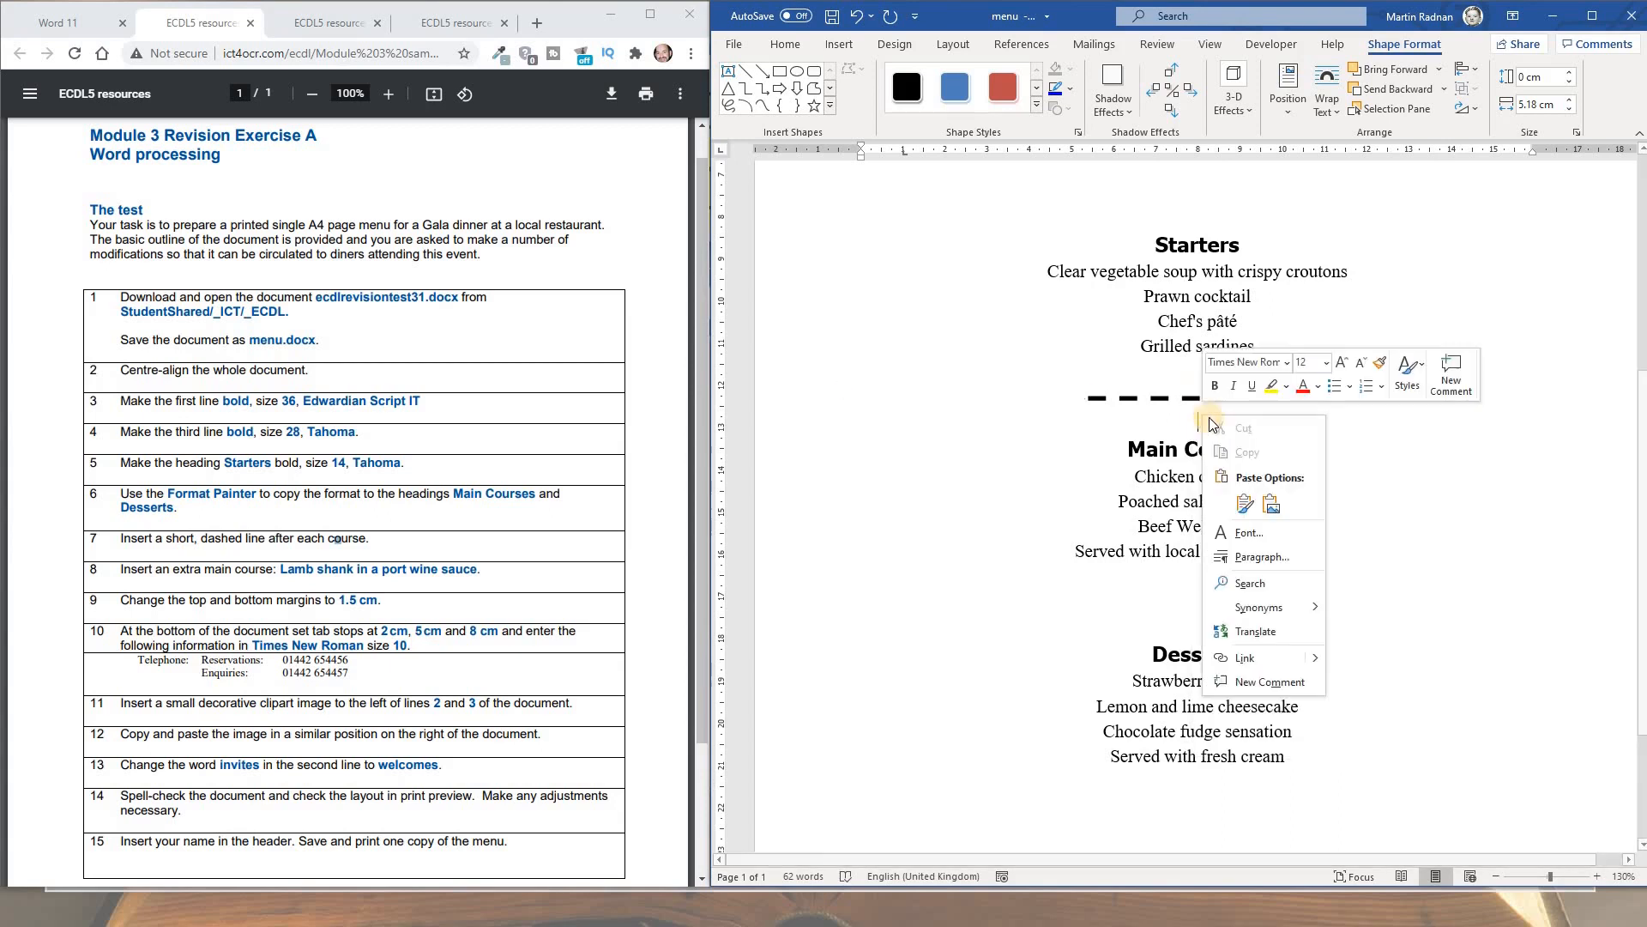
{"action": "left_click", "coordinate": [1245, 505]}
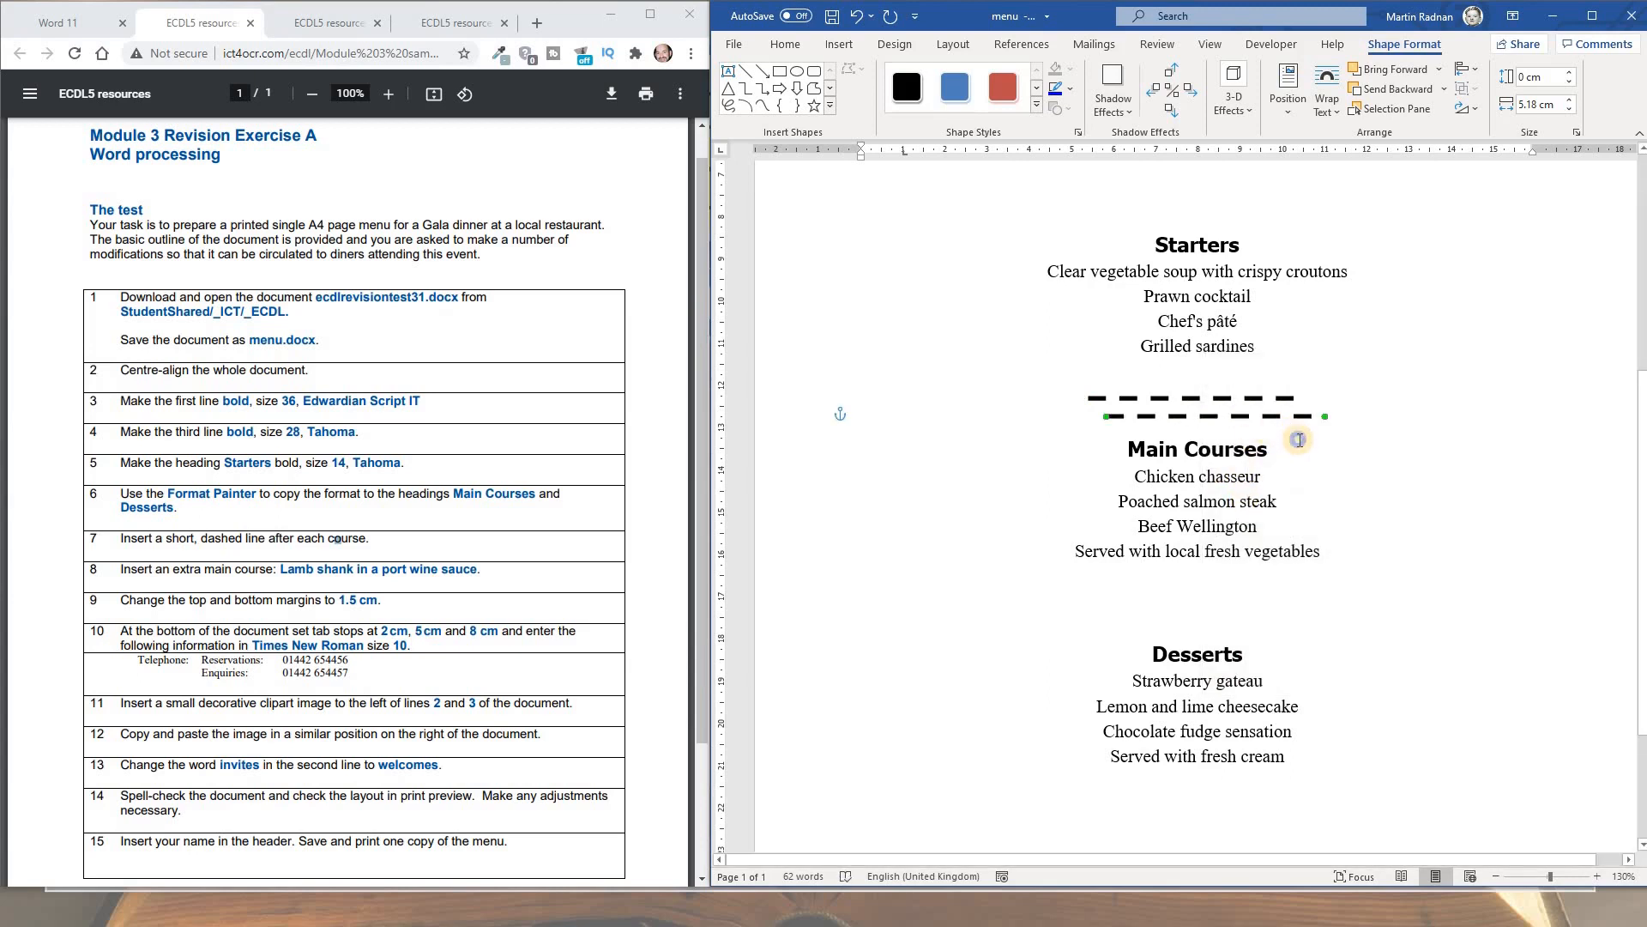
{"action": "right_click", "coordinate": [1299, 439]}
{"action": "left_click", "coordinate": [1341, 529]}
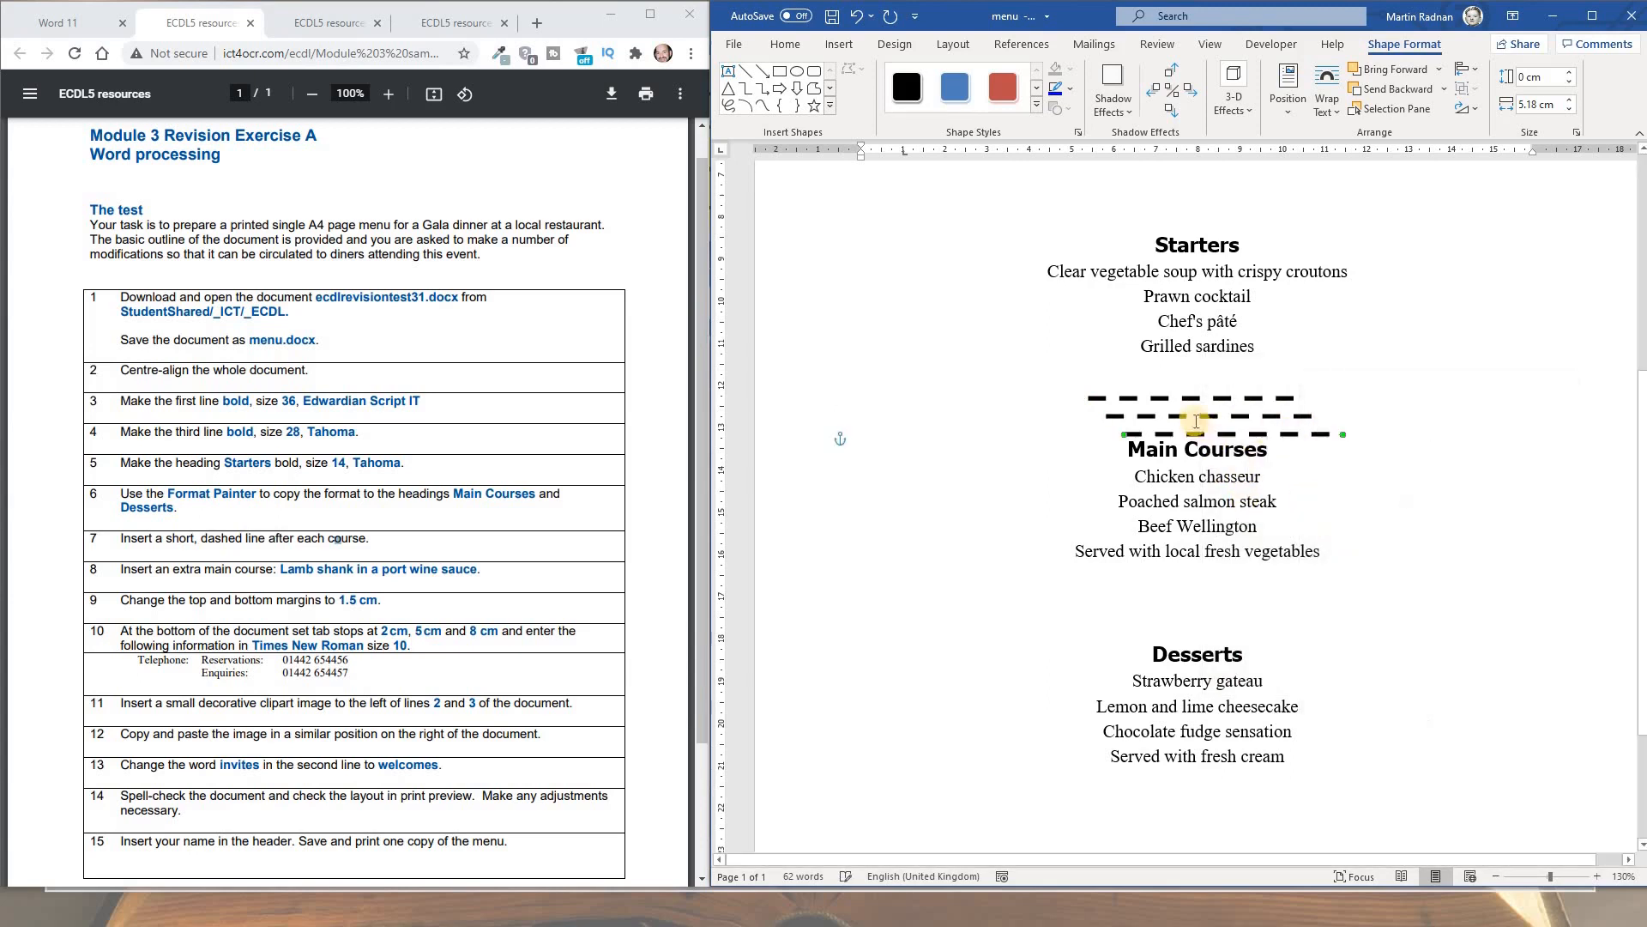
{"action": "left_click_drag", "start_coordinate": [1195, 418], "coordinate": [1166, 620]}
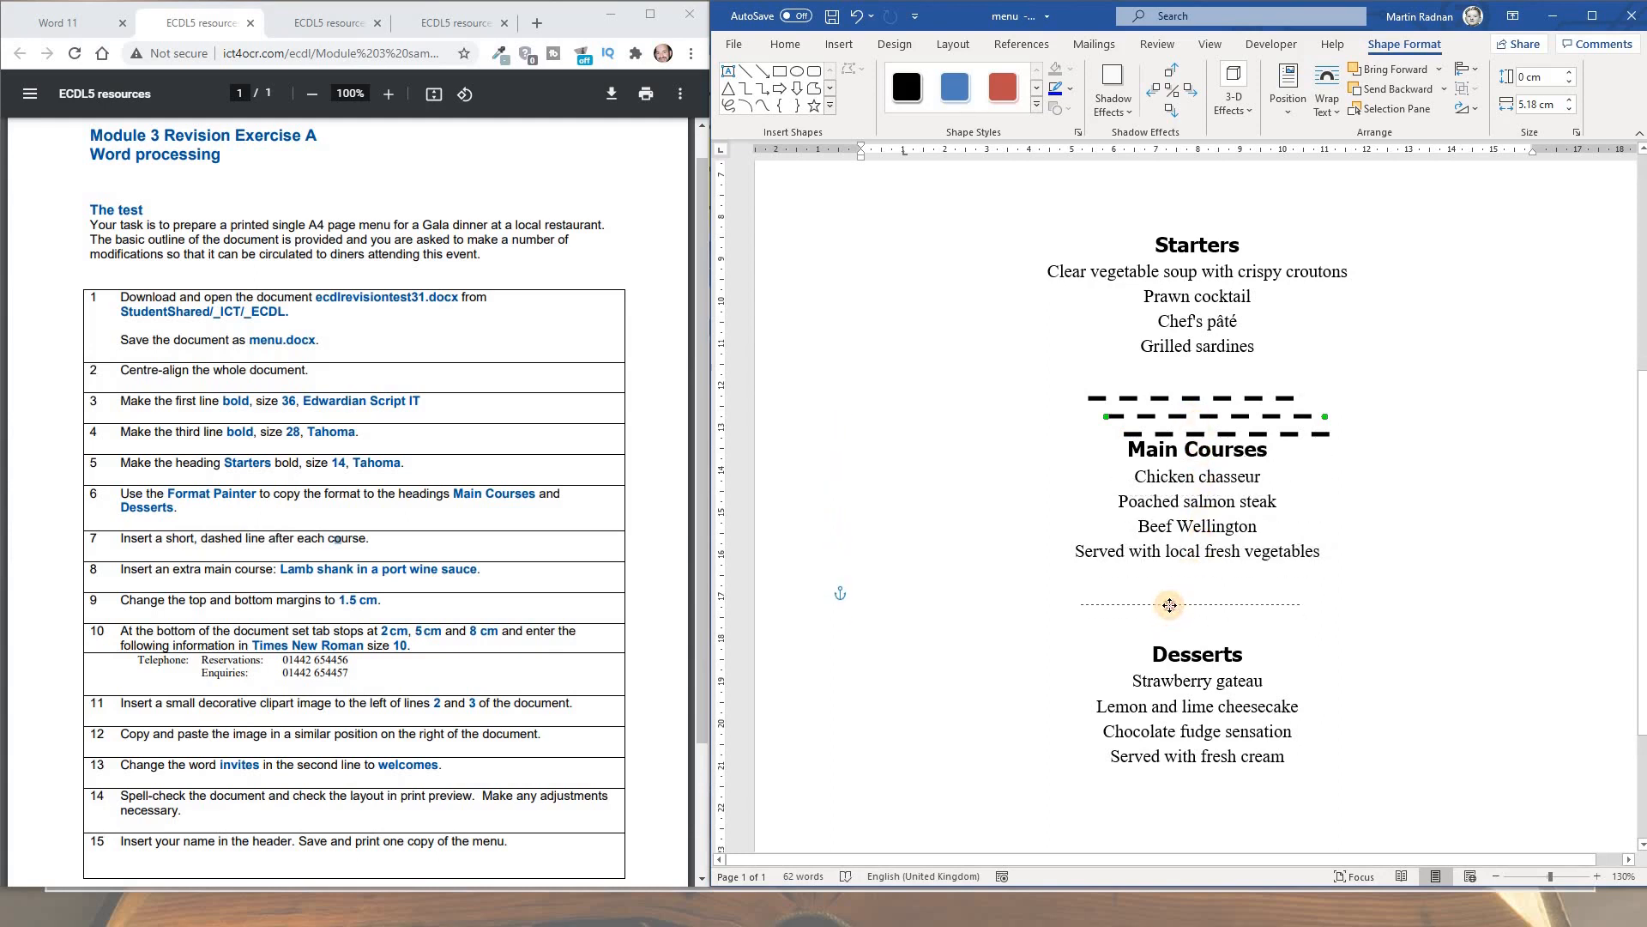
{"action": "left_click_drag", "start_coordinate": [1192, 436], "coordinate": [1164, 793]}
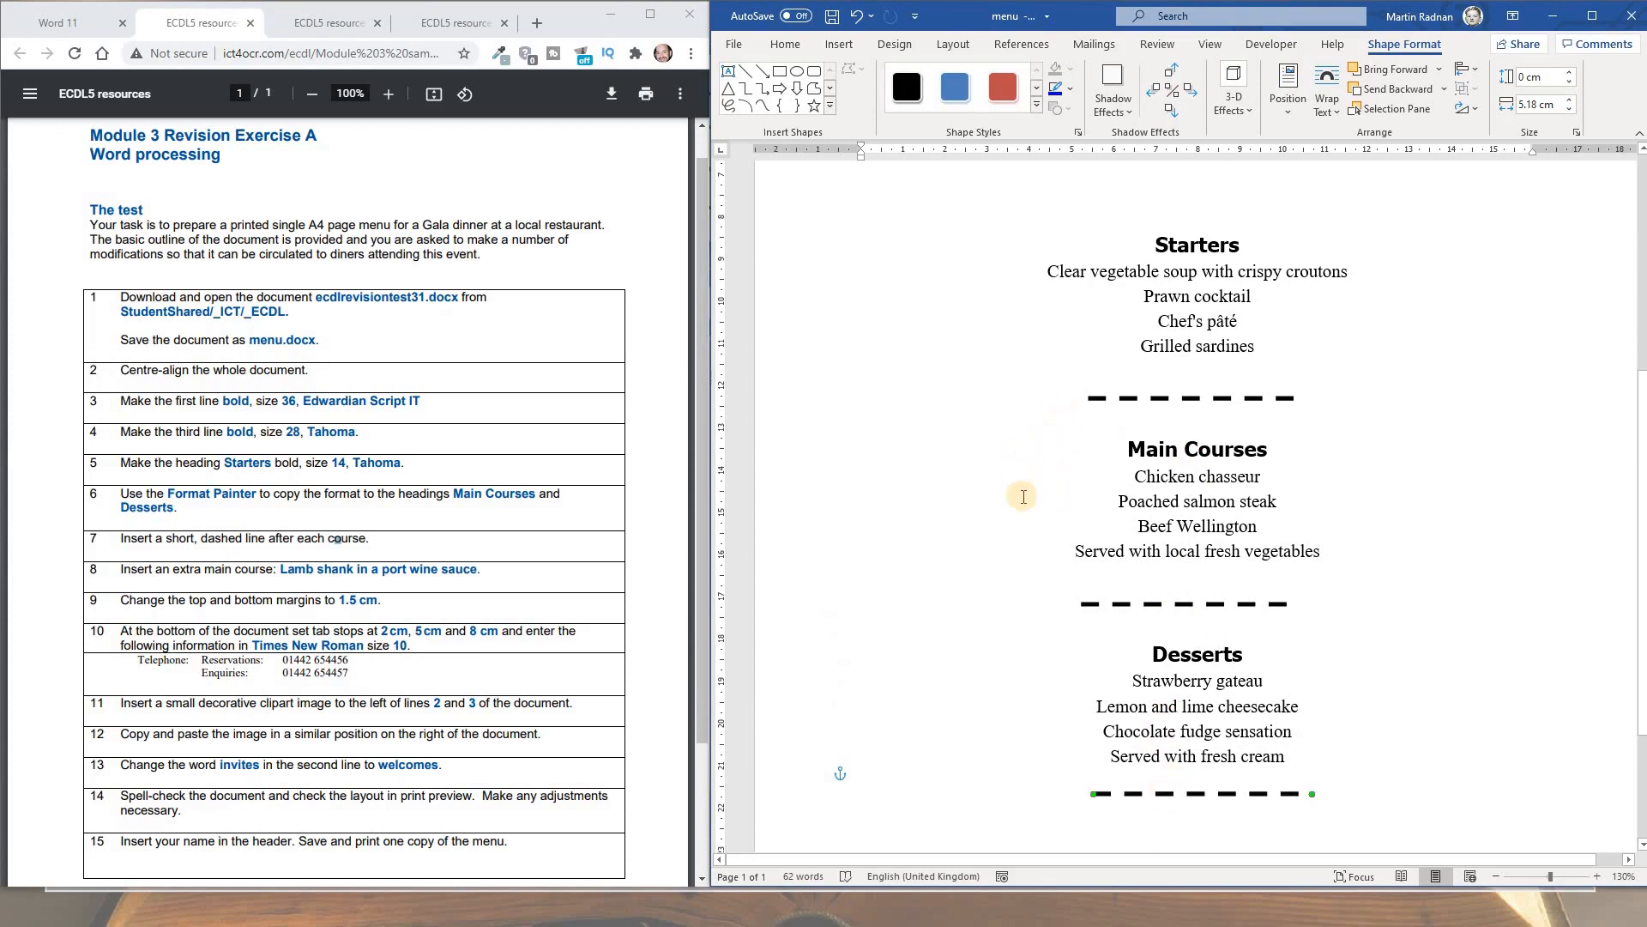
Centre the dashed line after Main Courses horizontally on the page
{"action": "left_click", "coordinate": [1182, 604]}
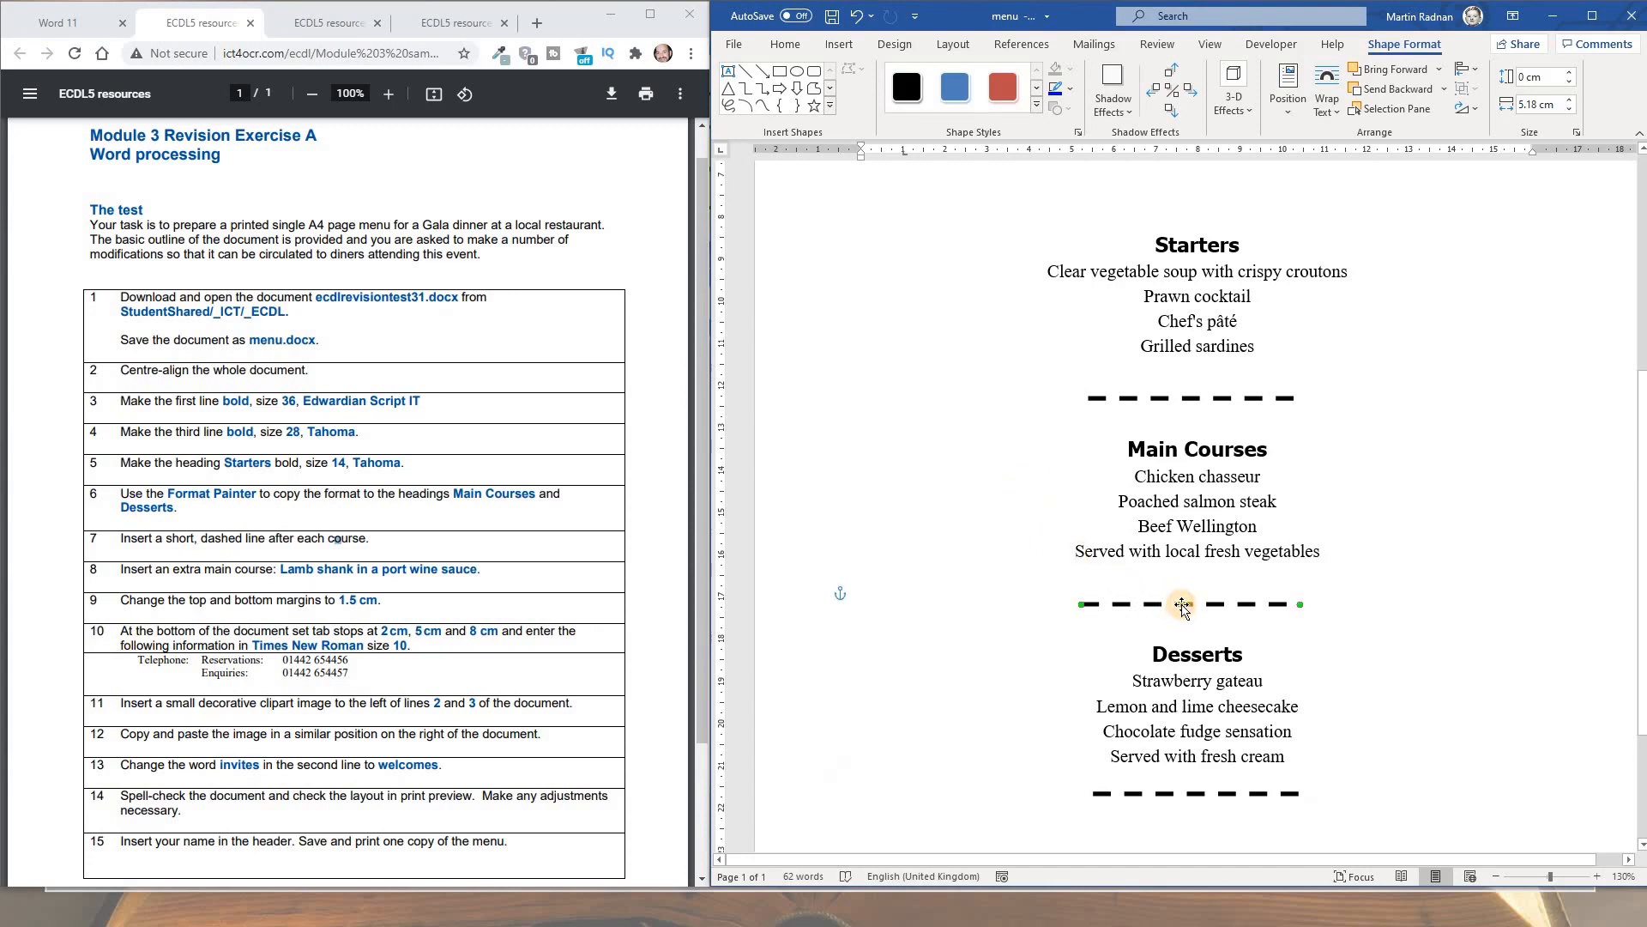
{"action": "right_click", "coordinate": [1191, 605]}
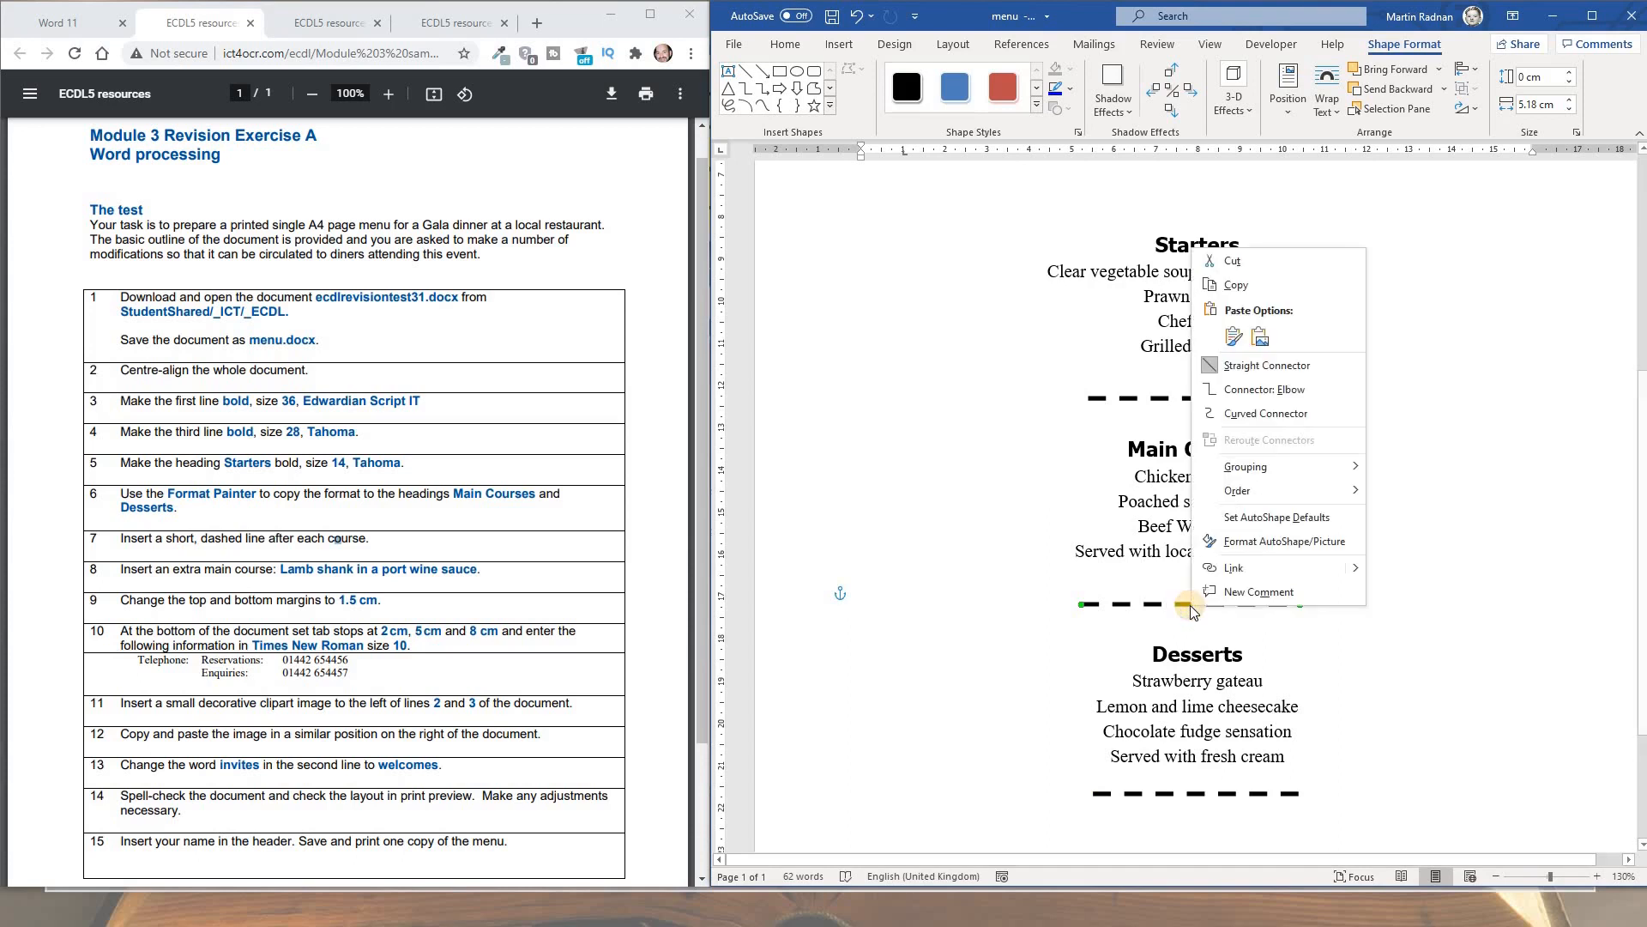
{"action": "left_click", "coordinate": [1269, 541]}
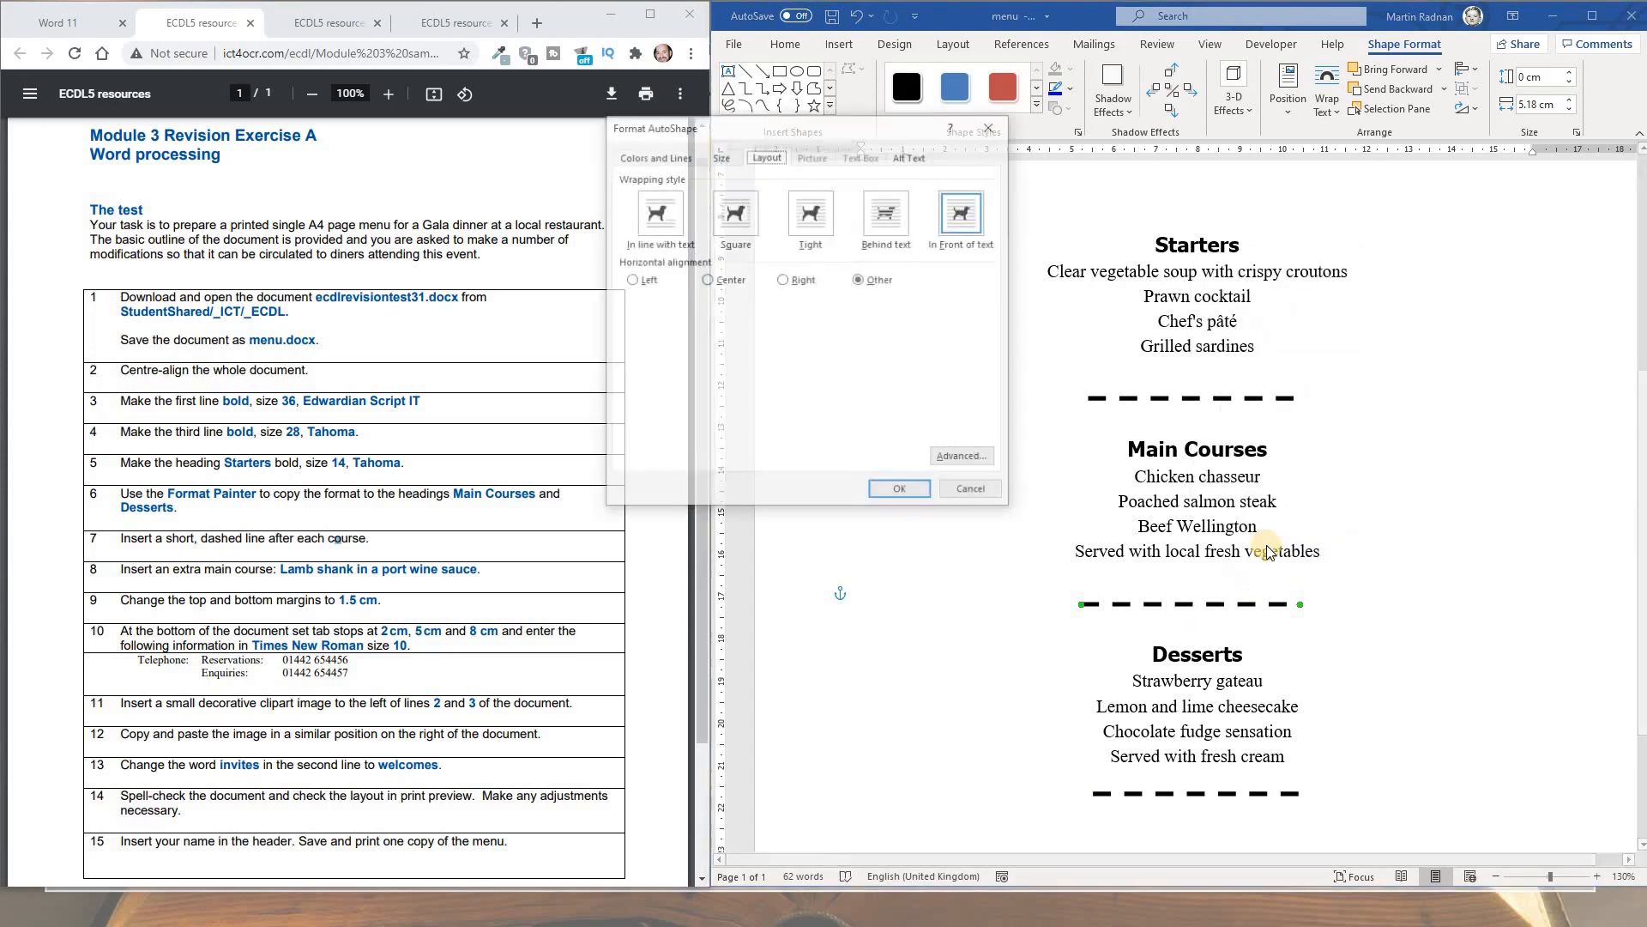
{"action": "left_click", "coordinate": [707, 280]}
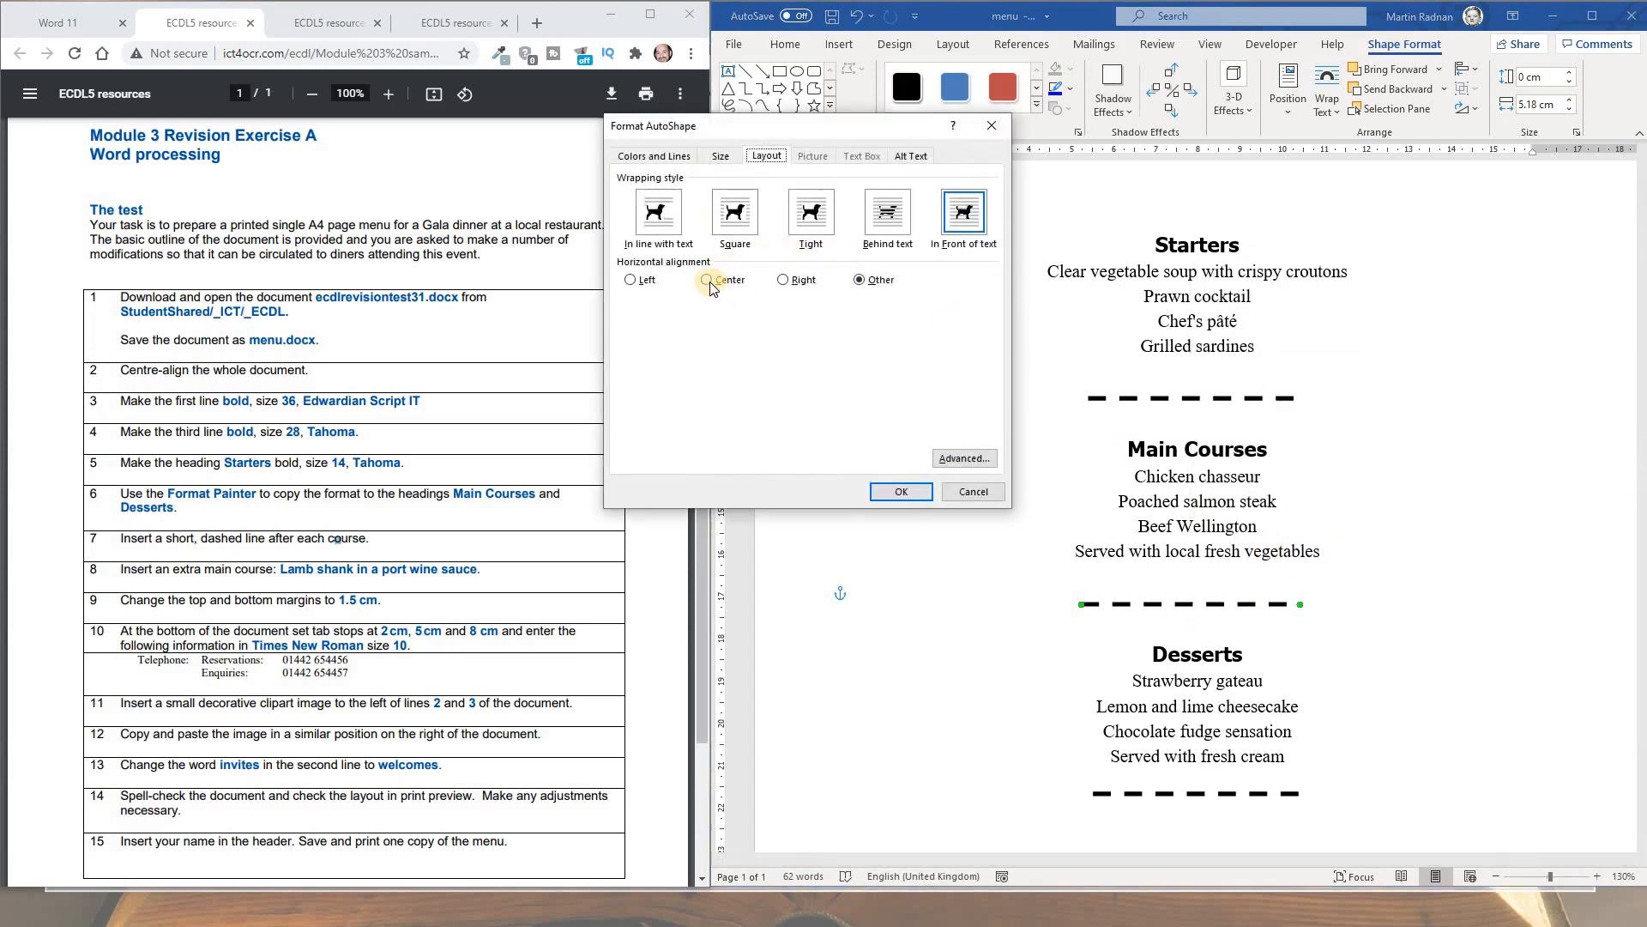
{"action": "left_click", "coordinate": [898, 490]}
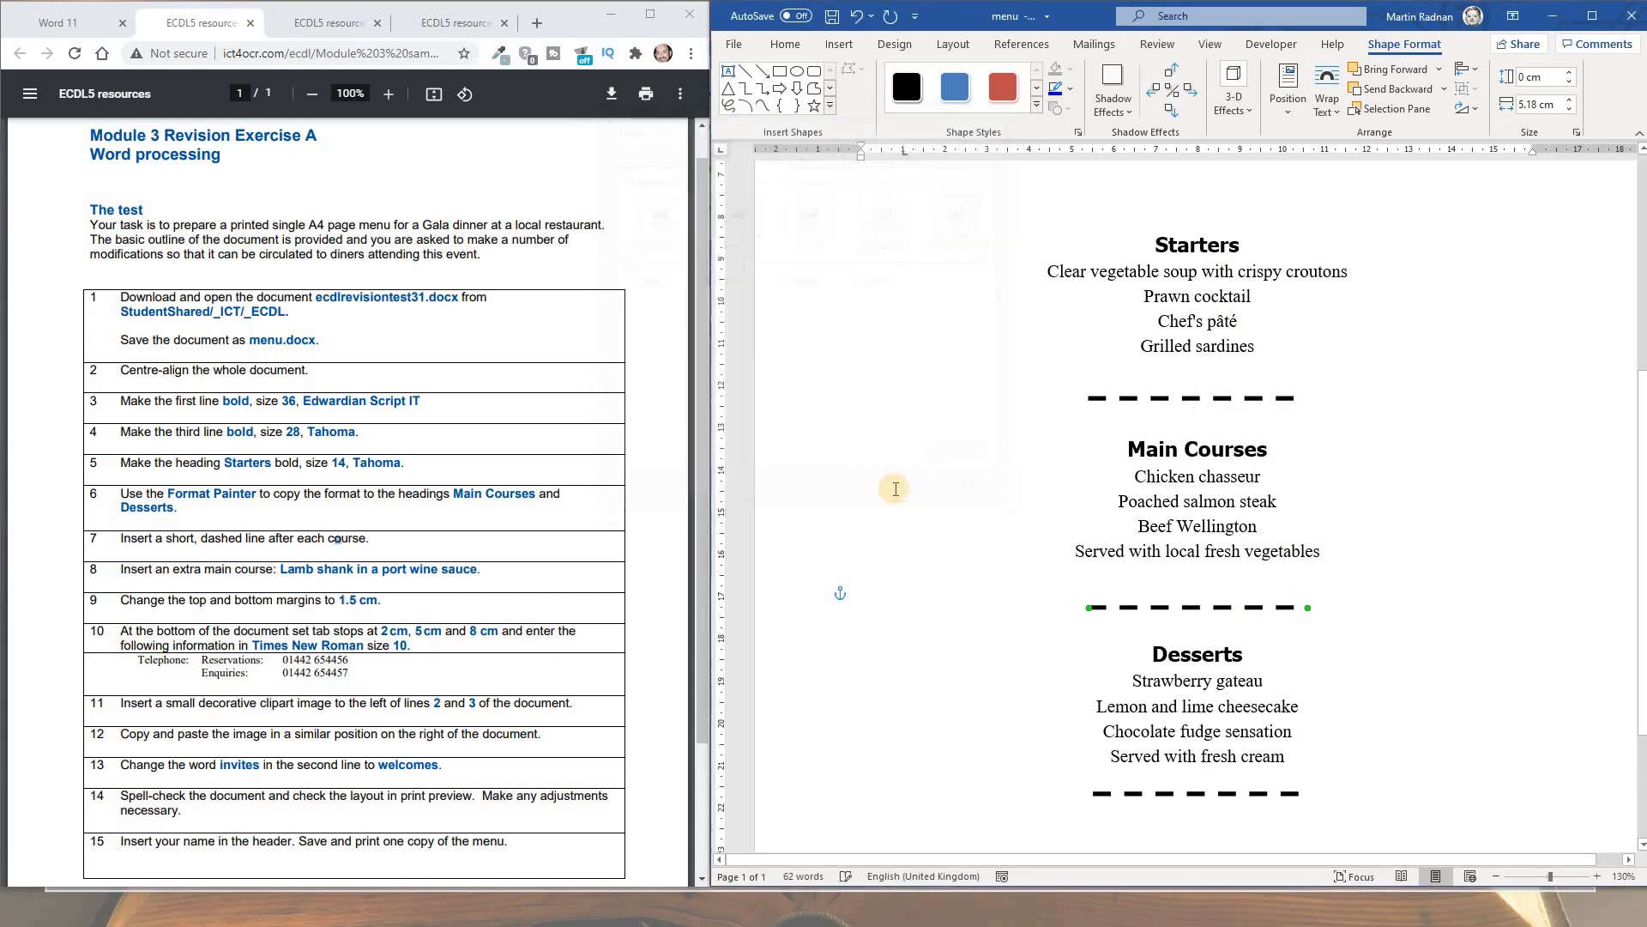
Centre the dashed line below the Desserts list horizontally
{"action": "right_click", "coordinate": [1173, 793]}
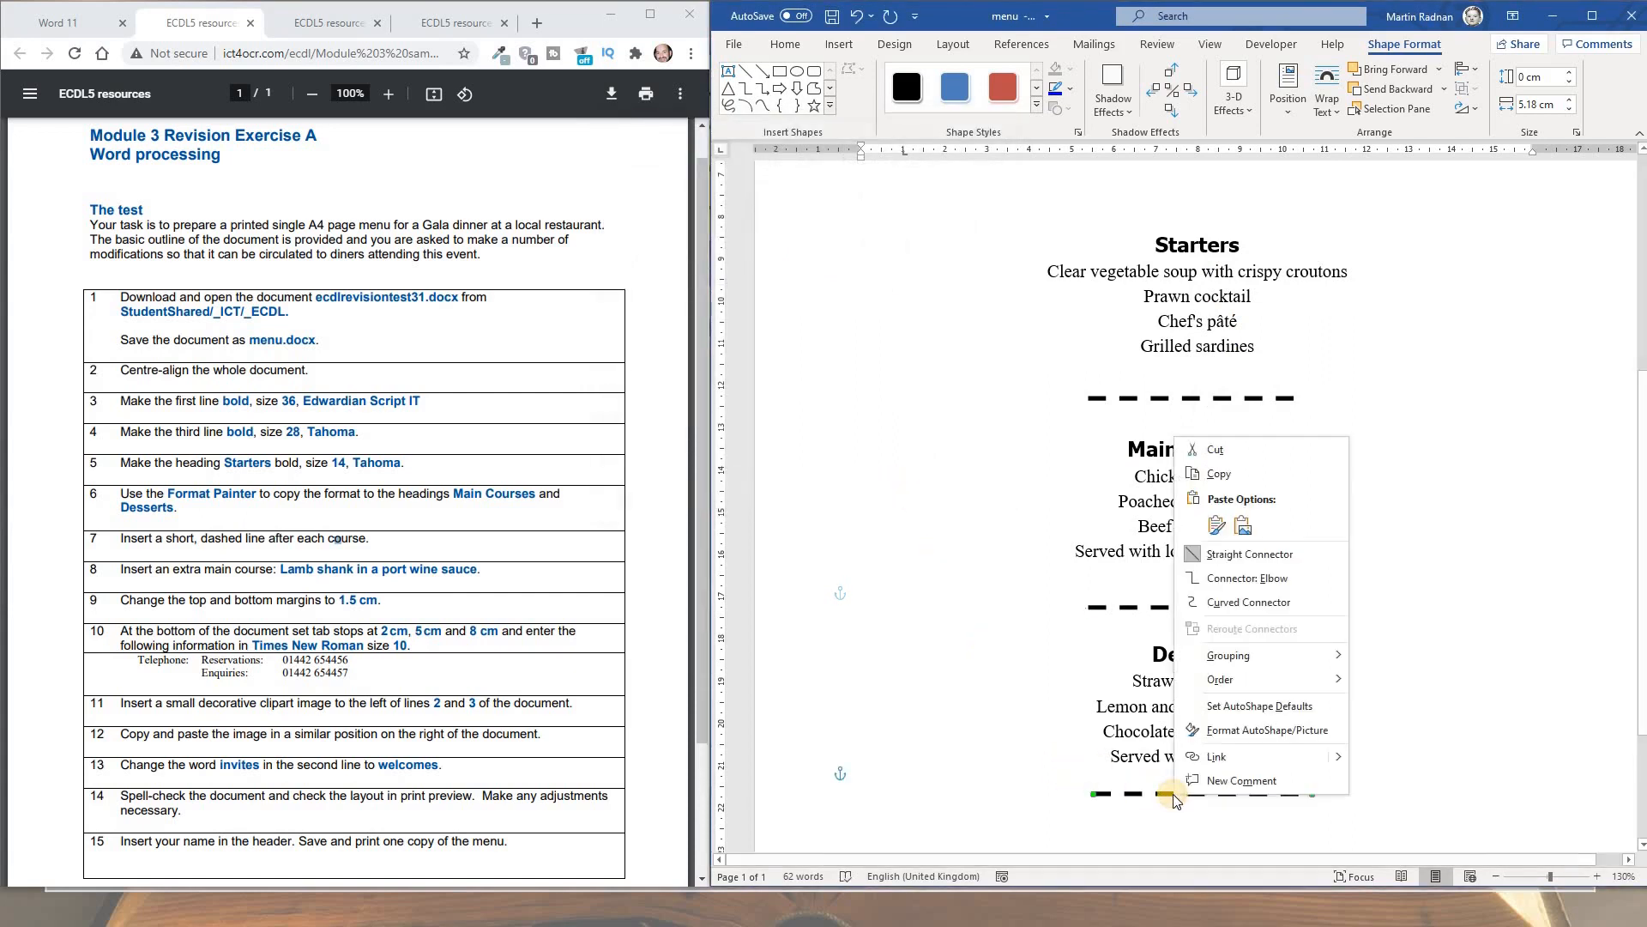
{"action": "left_click", "coordinate": [1254, 731]}
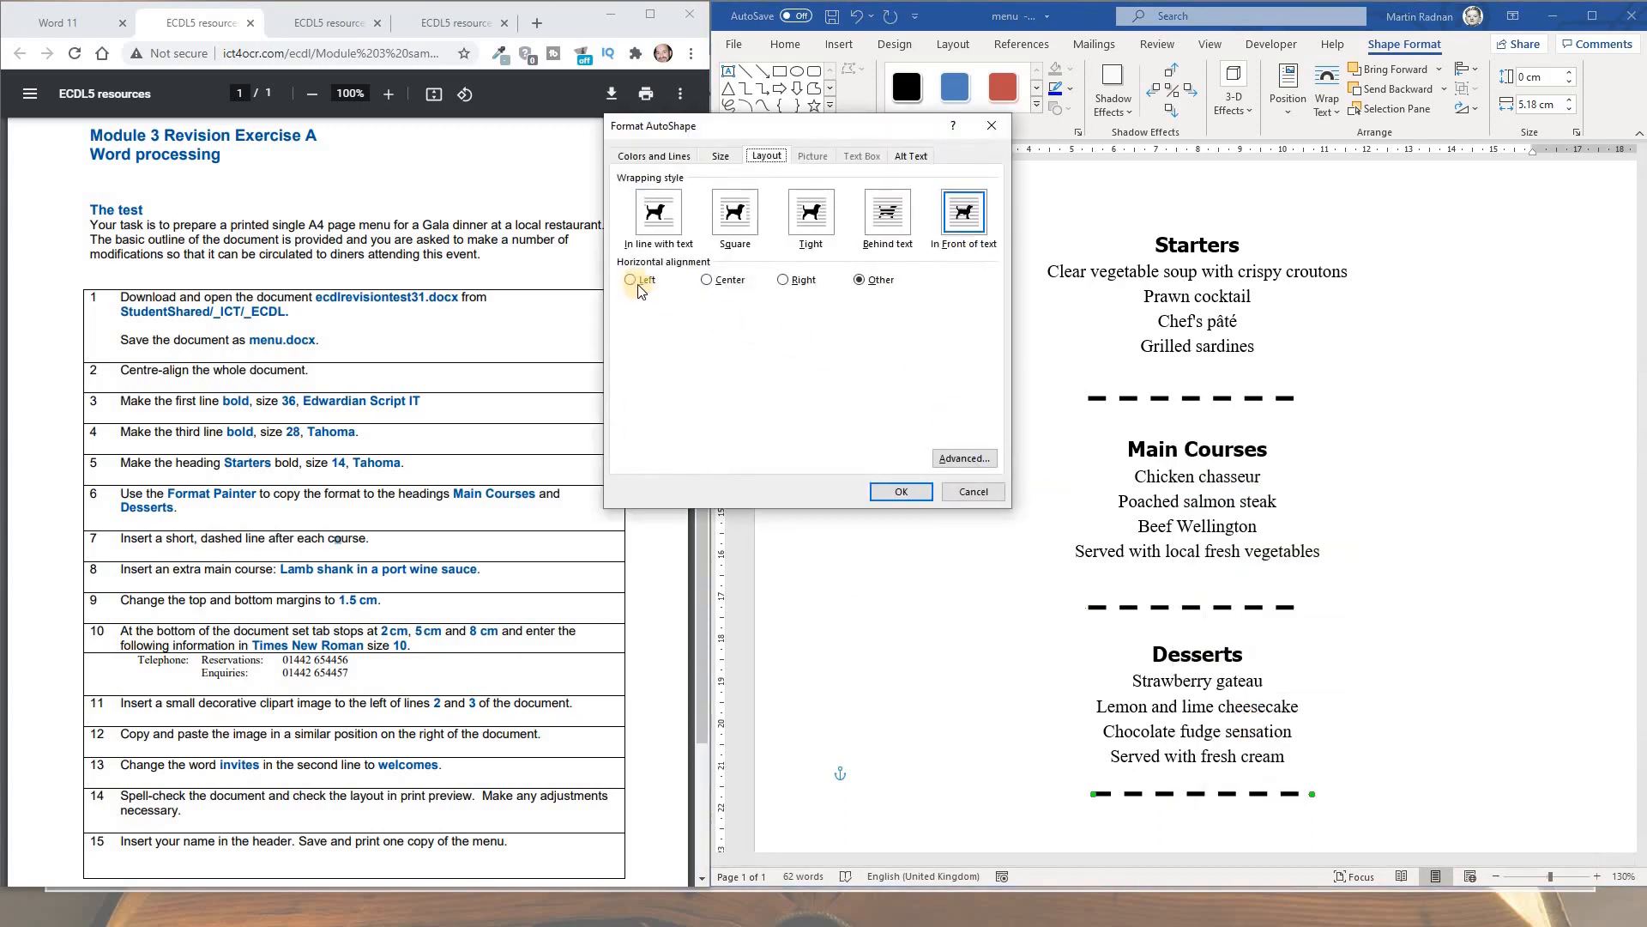
{"action": "left_click", "coordinate": [708, 282]}
{"action": "left_click", "coordinate": [900, 492]}
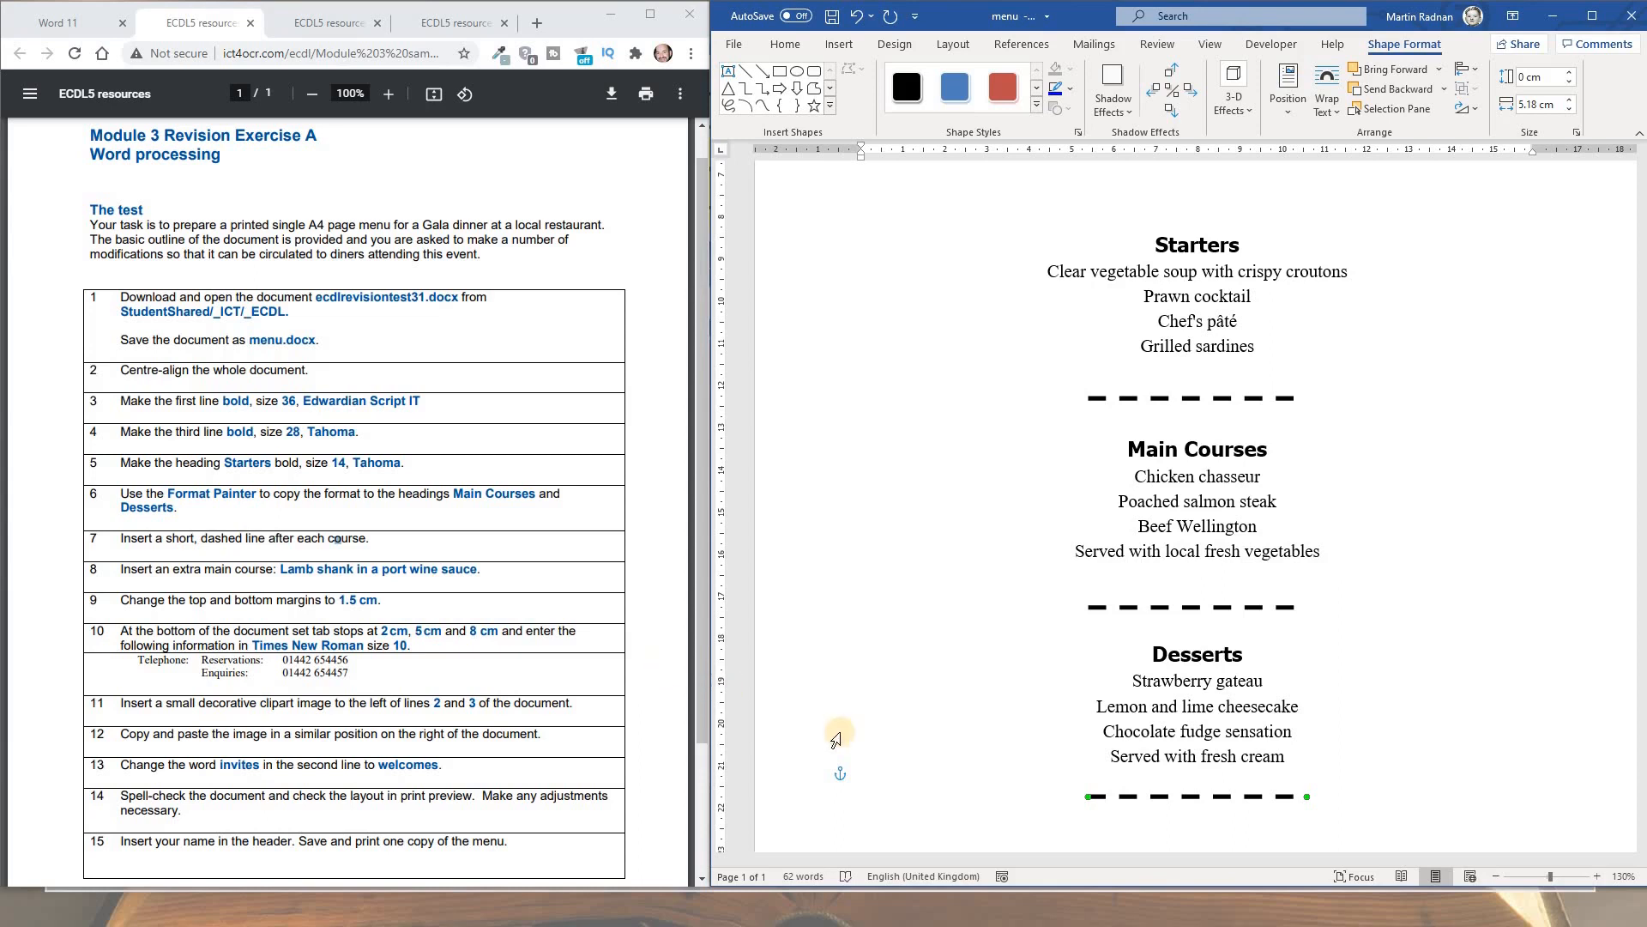
Add 'Lamb Shank in a Port Wine sauce' on a new line after 'Served with local fresh vegetables'
{"action": "left_click", "coordinate": [1327, 554]}
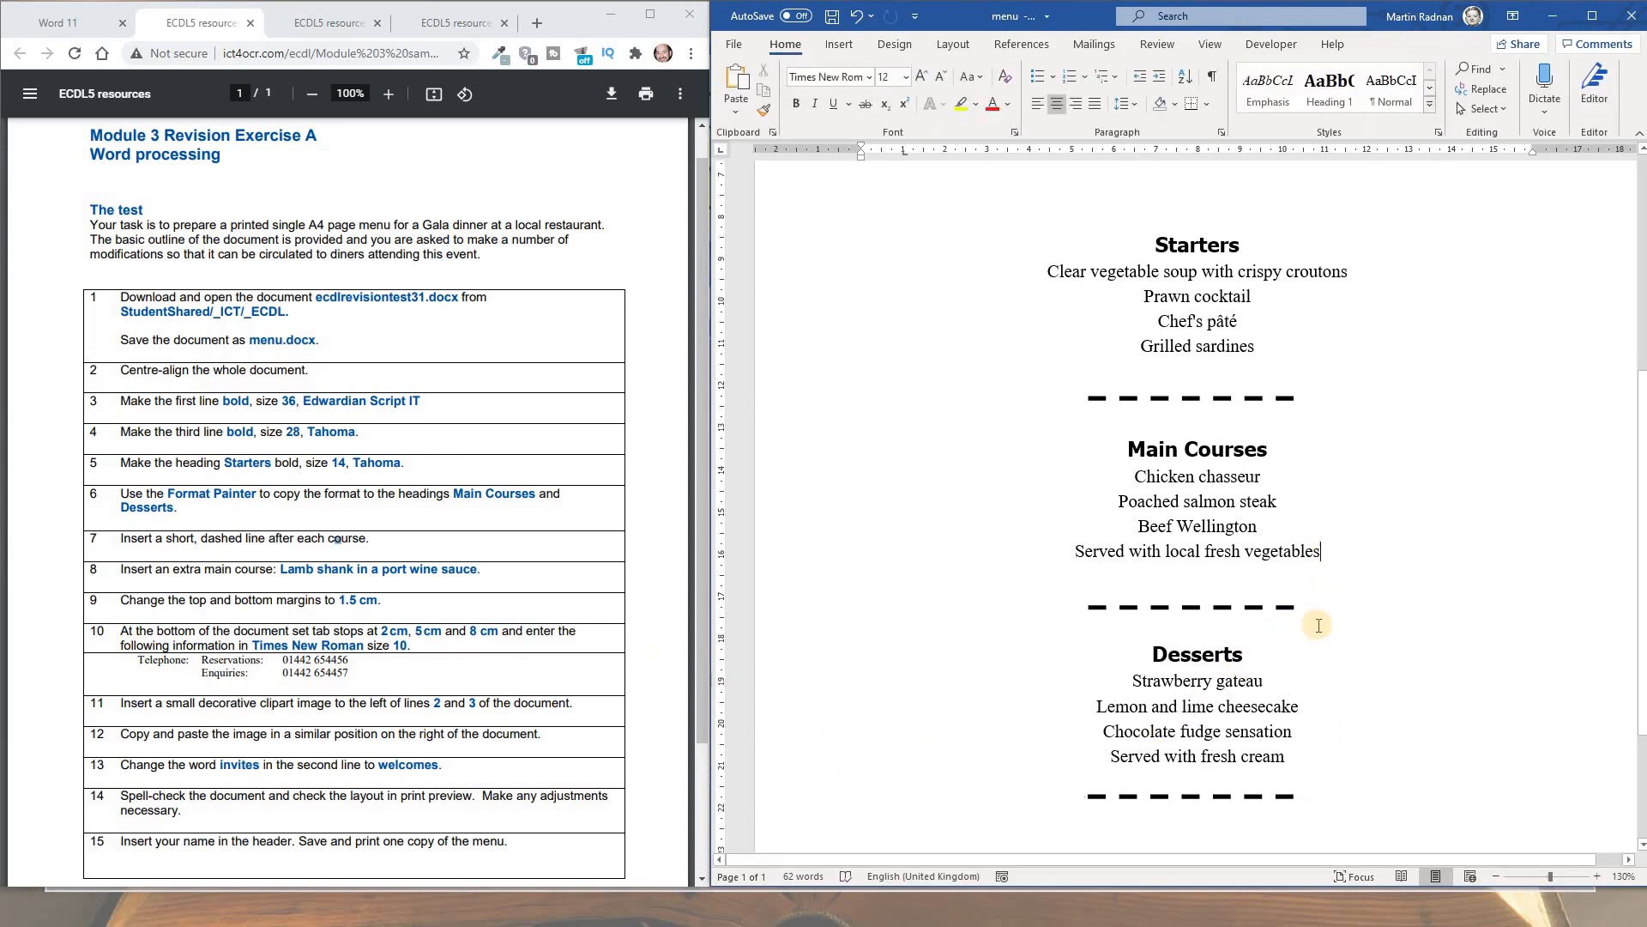
{"action": "key", "text": "Return"}
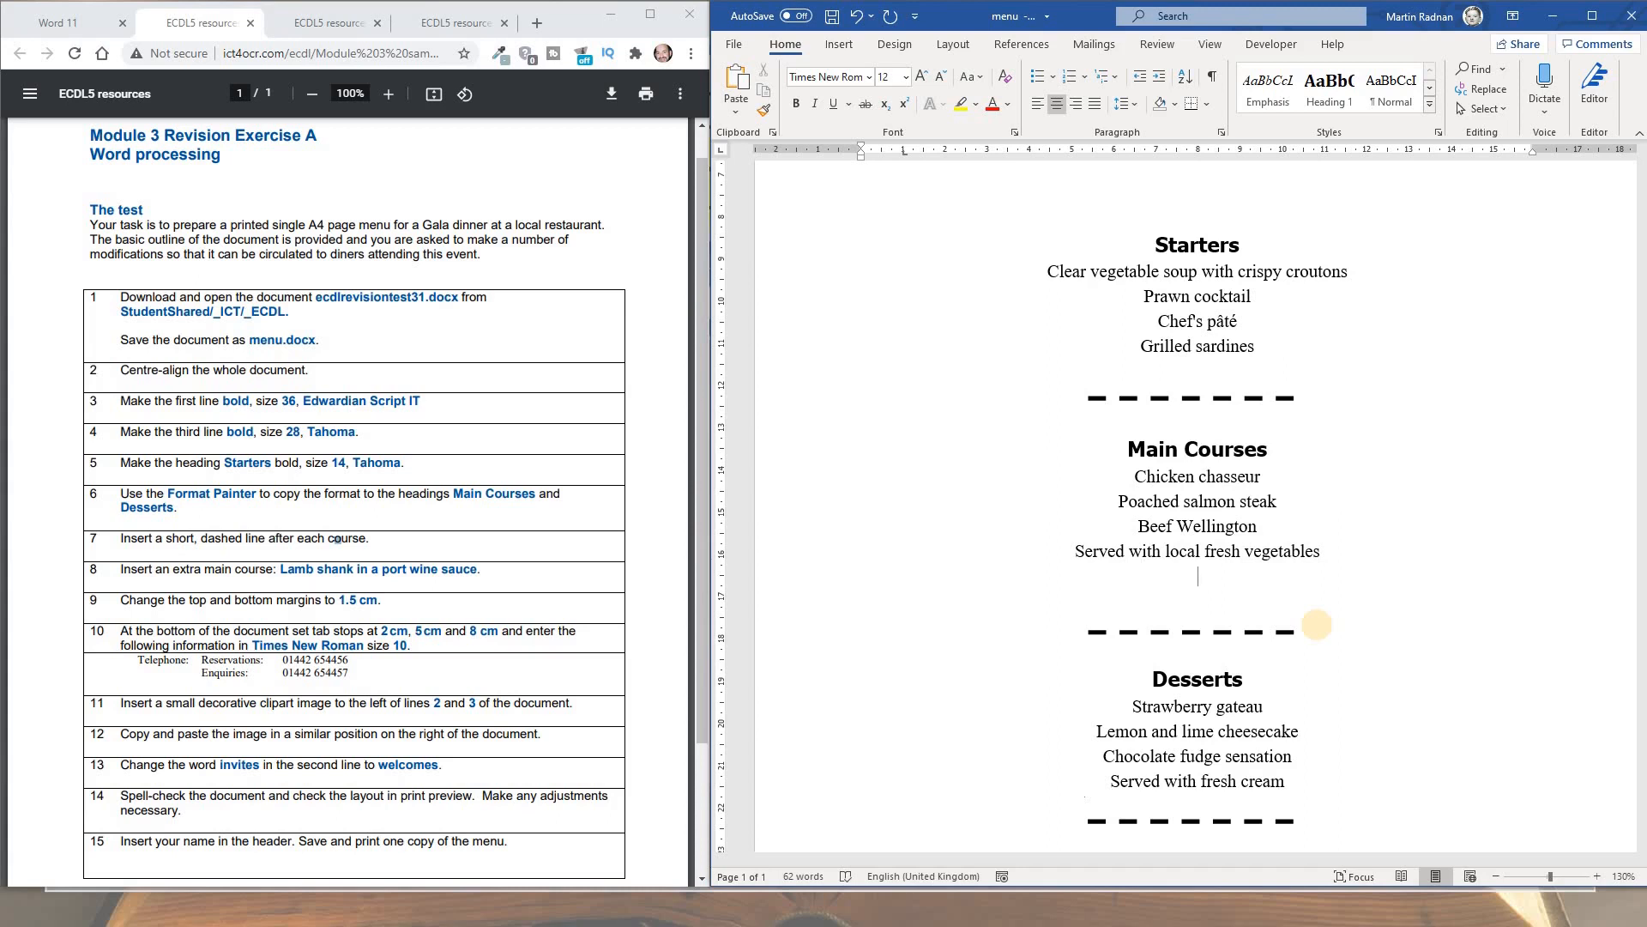
{"action": "type", "text": "Lamb Shank in a Port Wine sauce"}
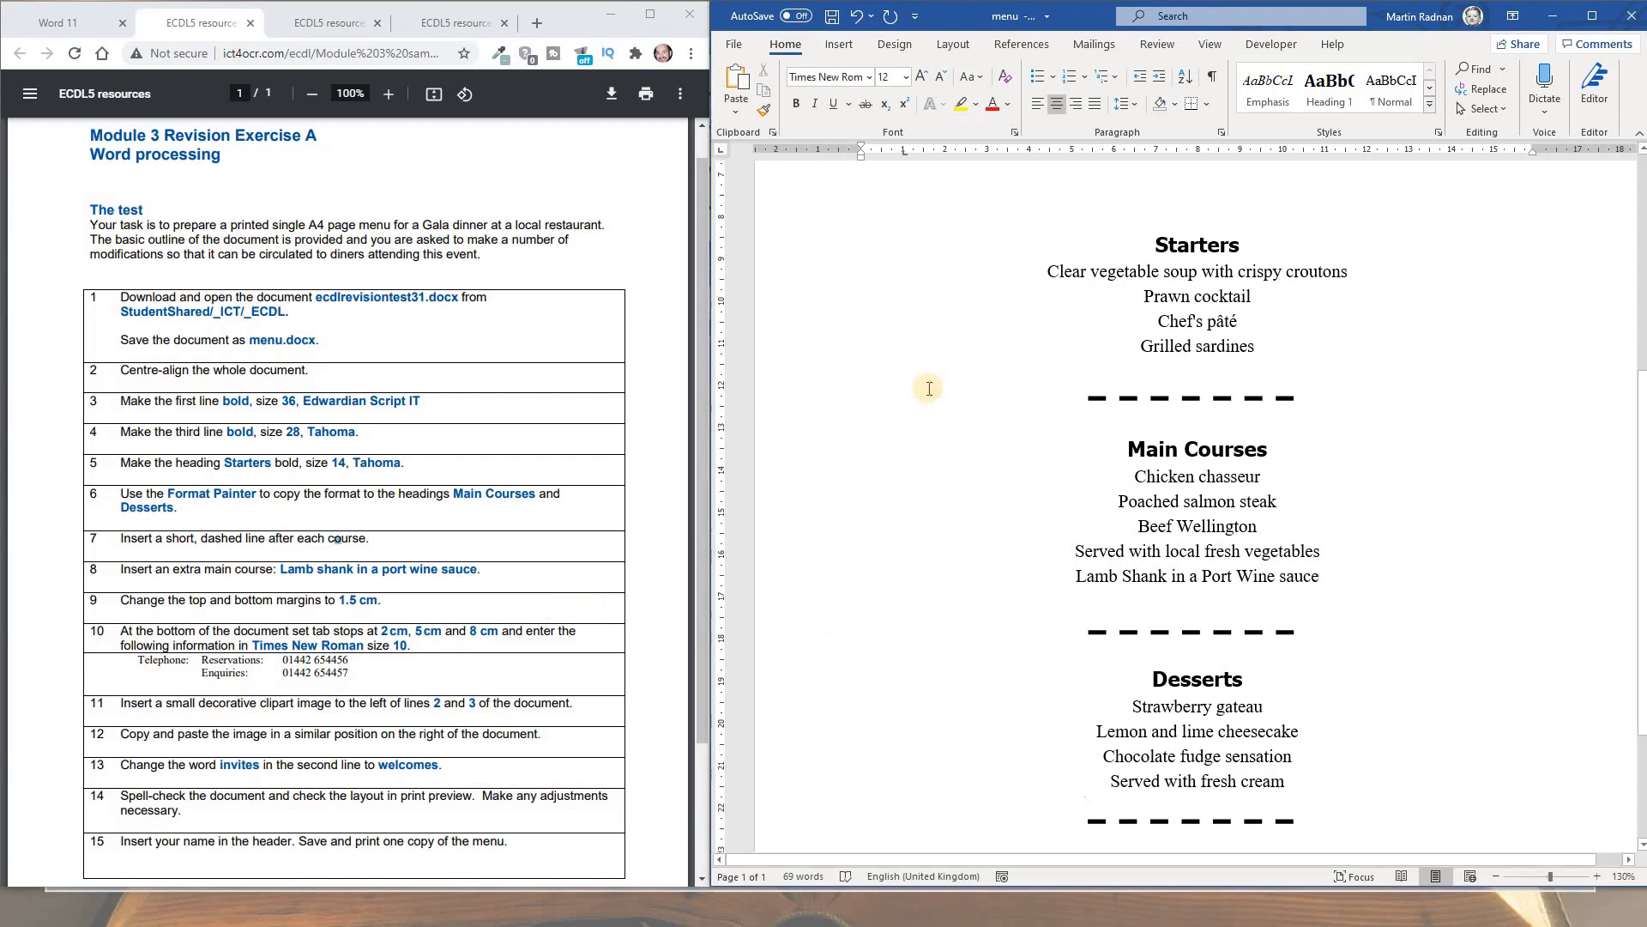
Set custom top and bottom margins of 1.5 cm, ignoring the printable-area warning
{"action": "left_click", "coordinate": [950, 45]}
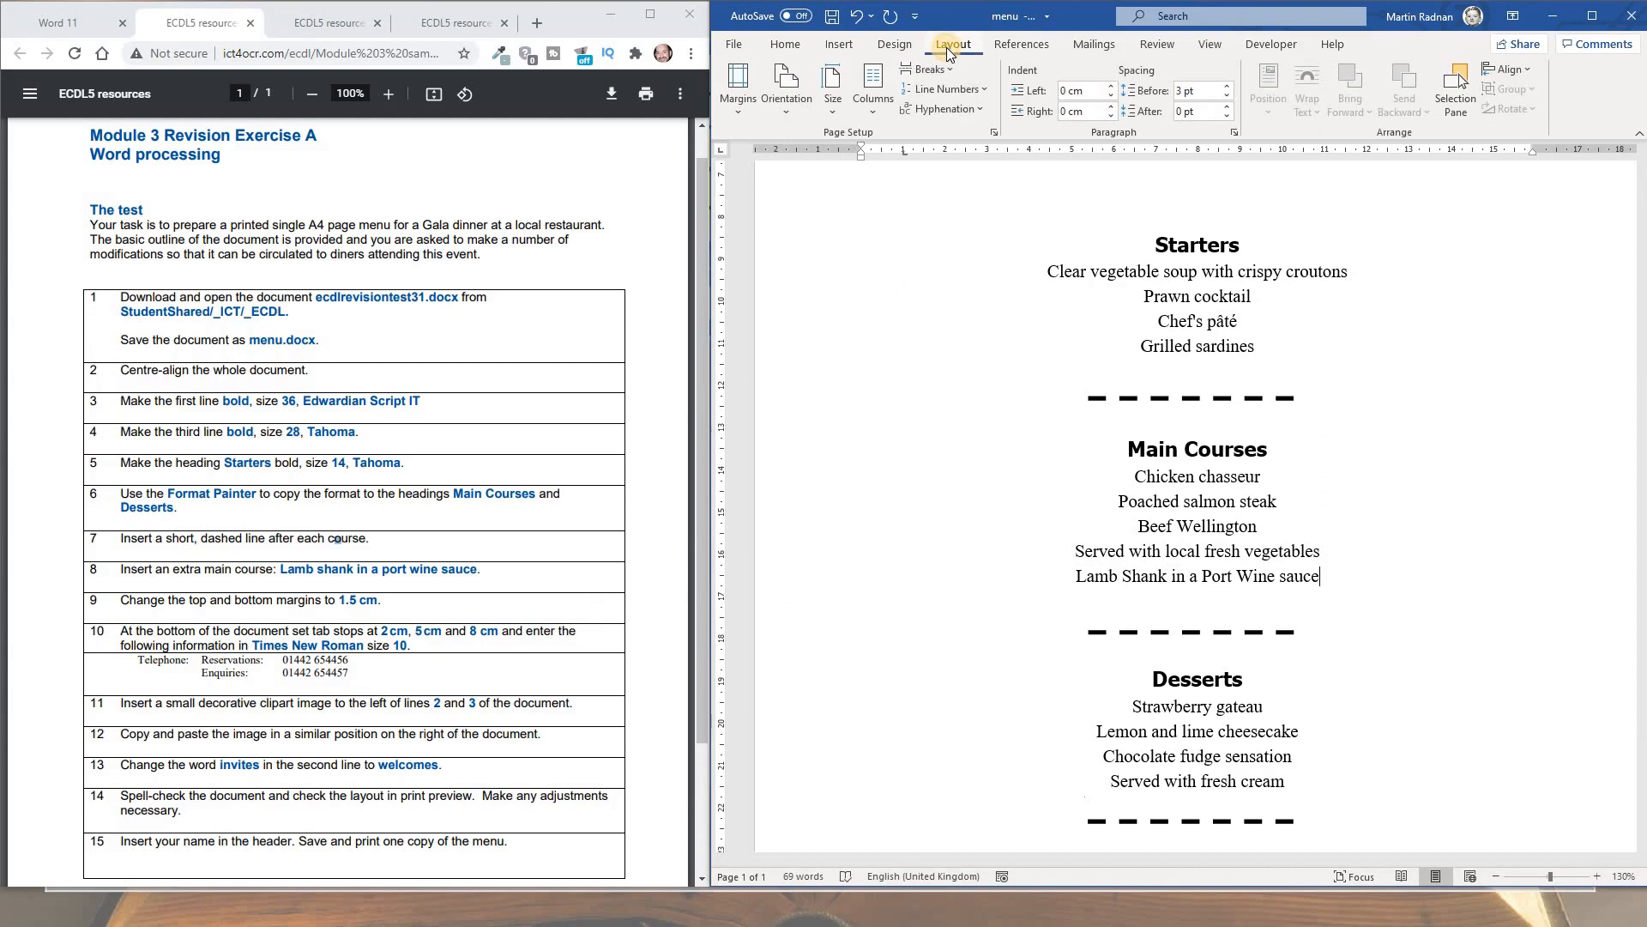
{"action": "left_click", "coordinate": [734, 116]}
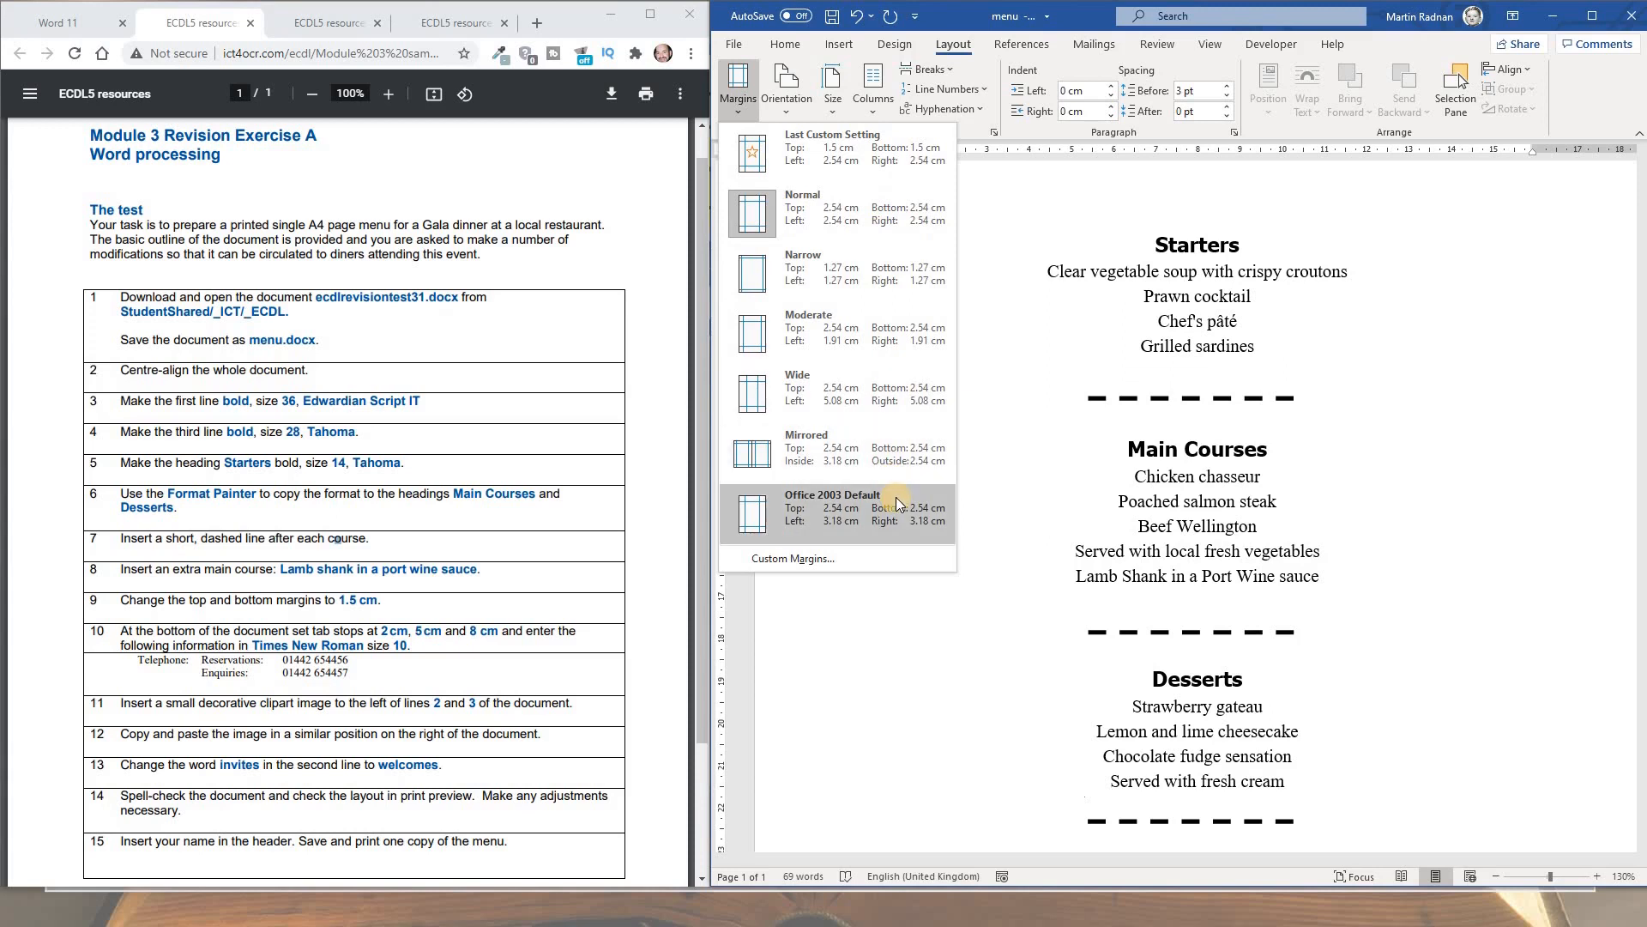
{"action": "left_click", "coordinate": [817, 558]}
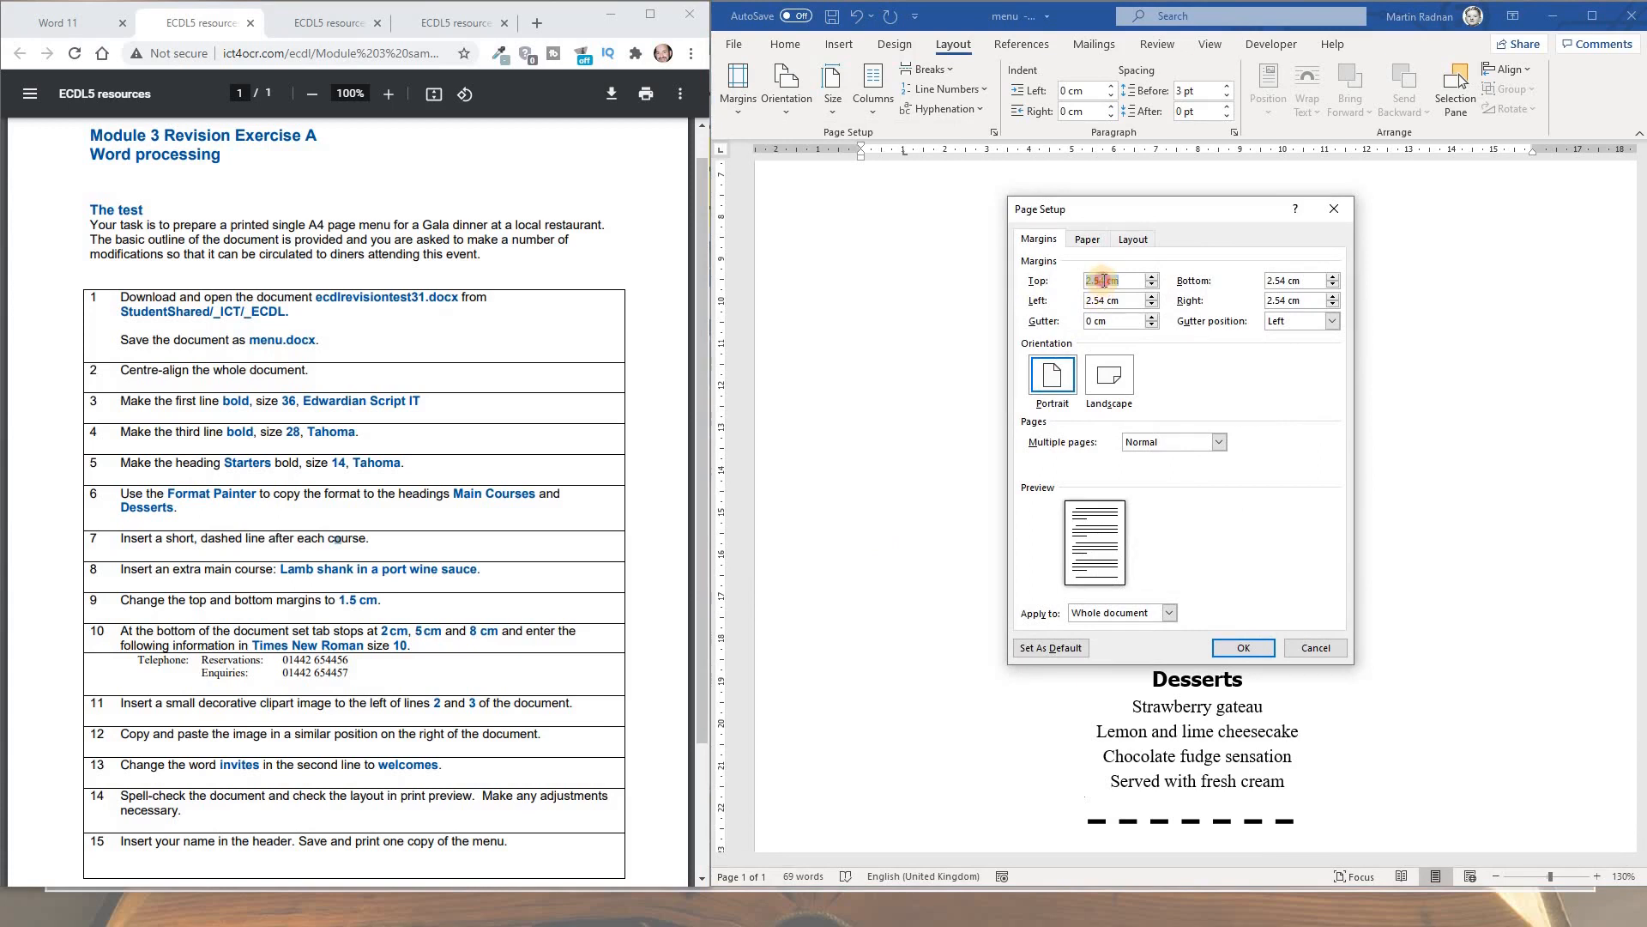
{"action": "left_click_drag", "start_coordinate": [1106, 281], "coordinate": [1073, 286]}
{"action": "type", "text": "1.5"}
{"action": "left_click_drag", "start_coordinate": [1268, 281], "coordinate": [1288, 279]}
{"action": "type", "text": "1"}
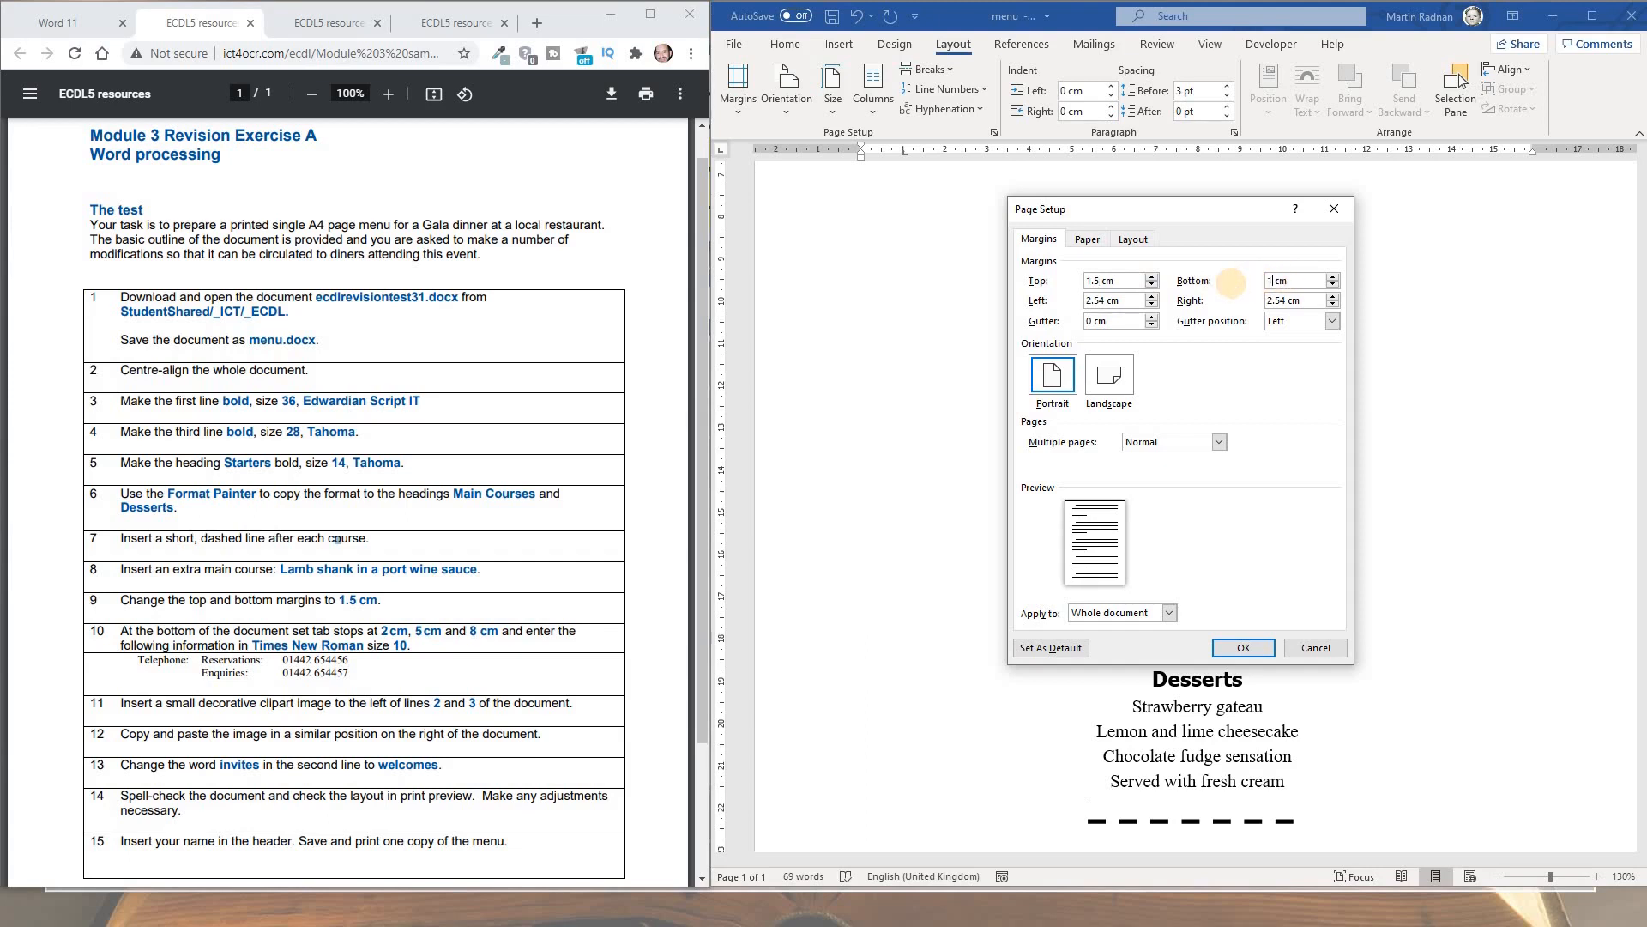
{"action": "type", "text": ".5"}
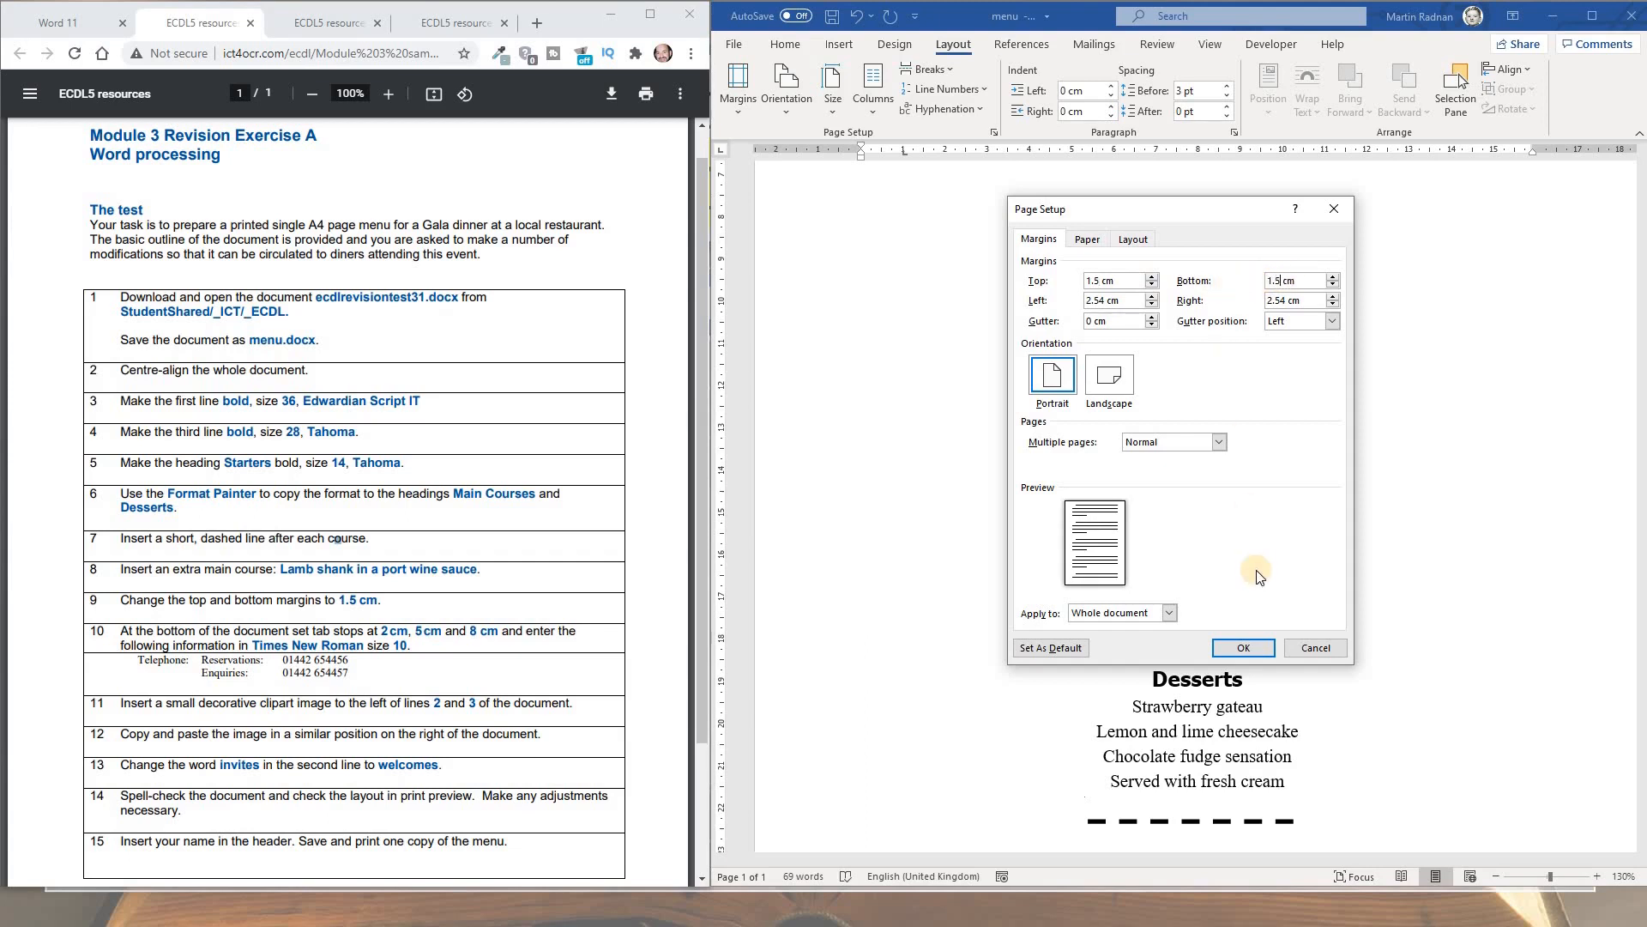
{"action": "left_click", "coordinate": [1241, 651]}
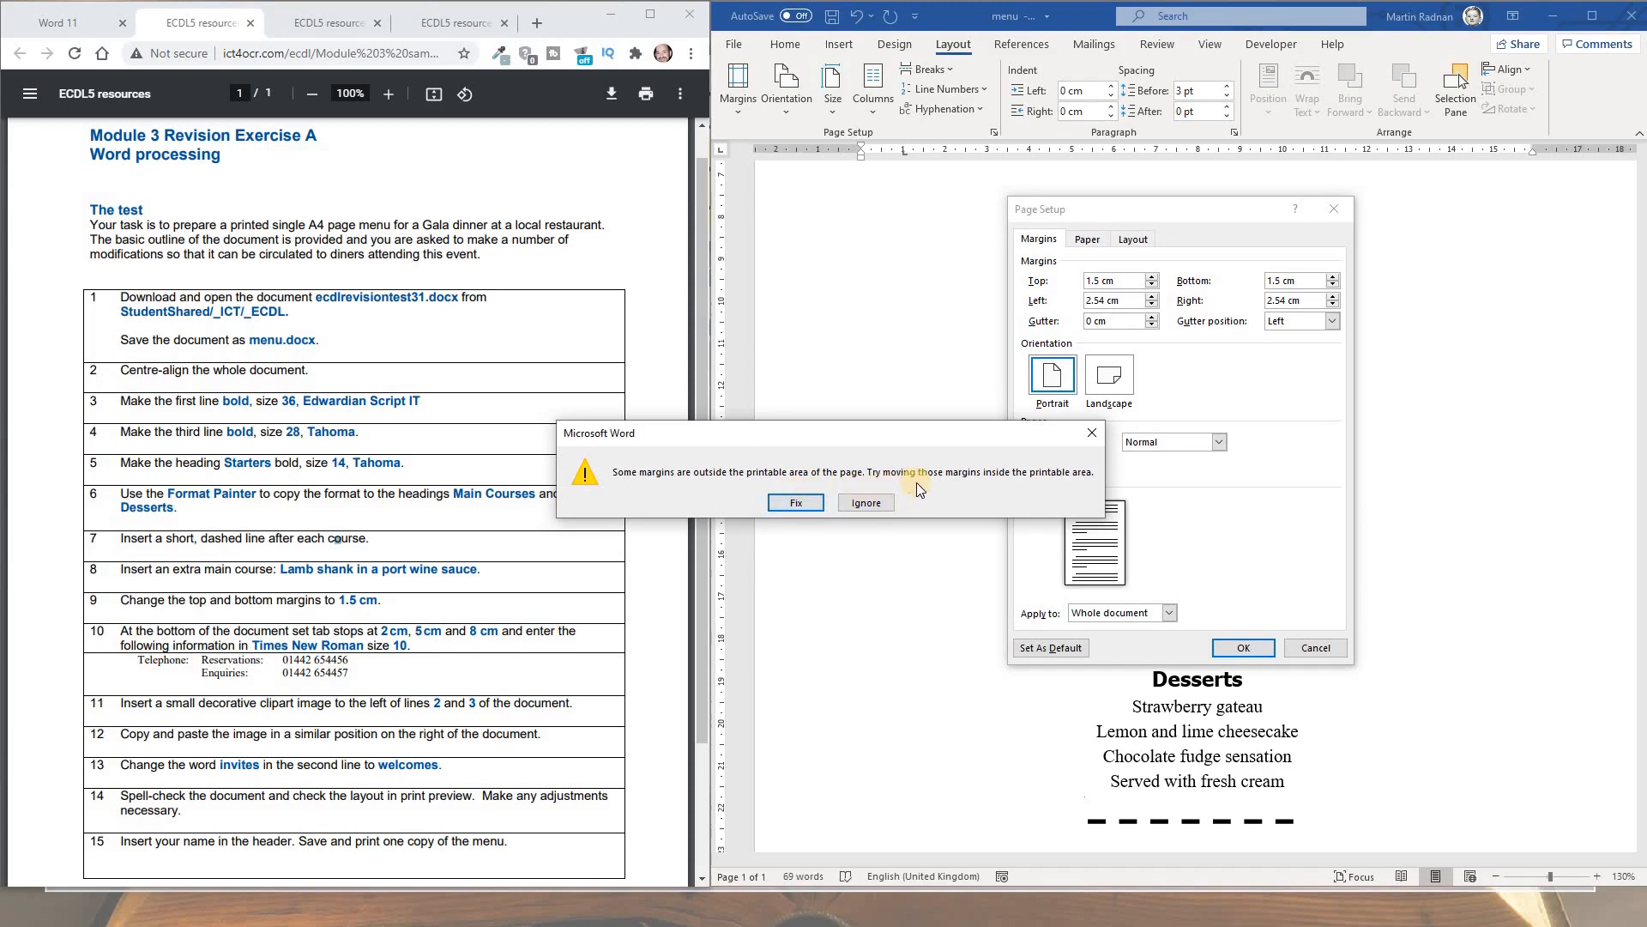
{"action": "left_click", "coordinate": [878, 504]}
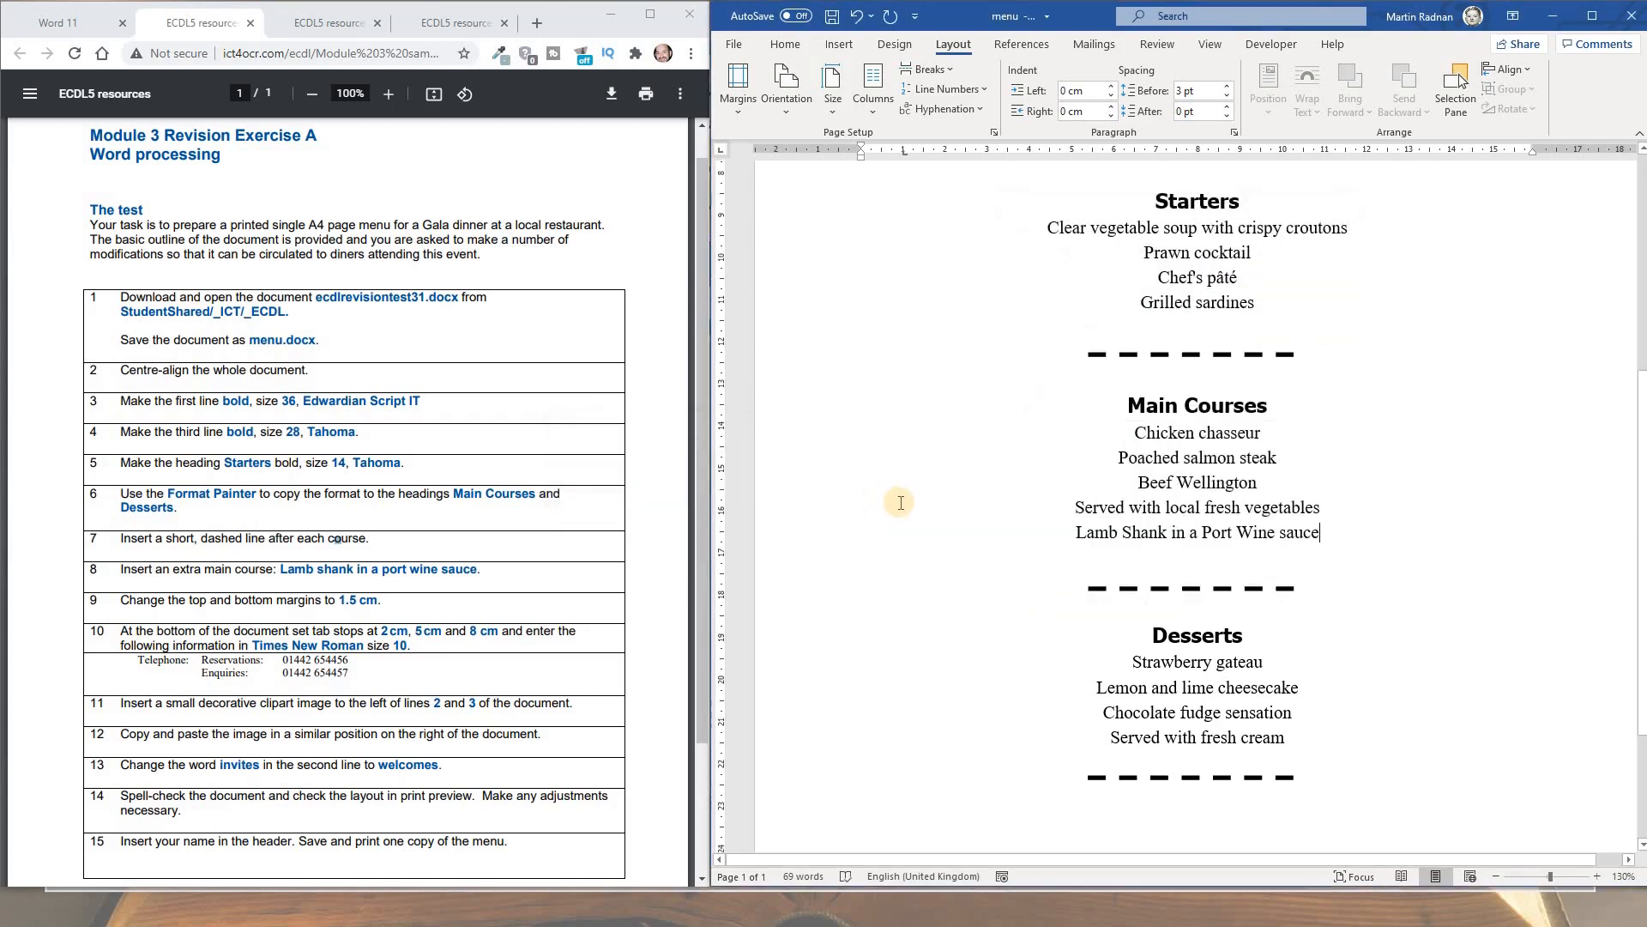
Check the page layout, then start a new empty line below the final dashed line
{"action": "scroll", "coordinate": [900, 502], "scroll_direction": "down", "scroll_amount": 6, "text": "ctrl"}
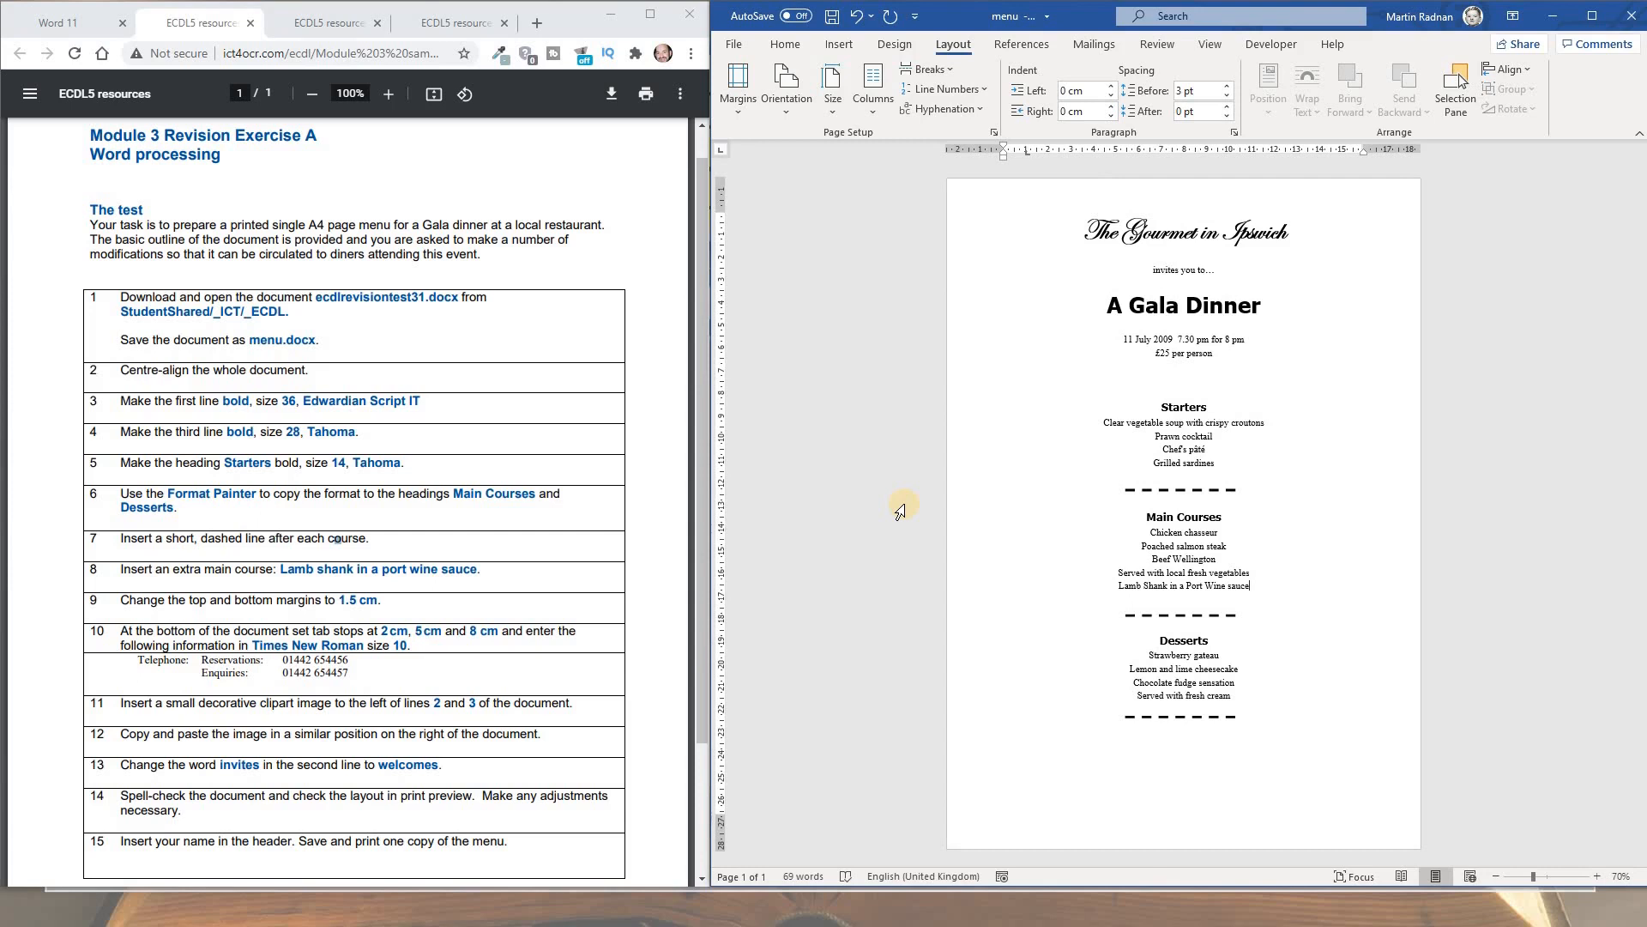
{"action": "scroll", "coordinate": [900, 513], "scroll_direction": "up", "scroll_amount": 5, "text": "ctrl"}
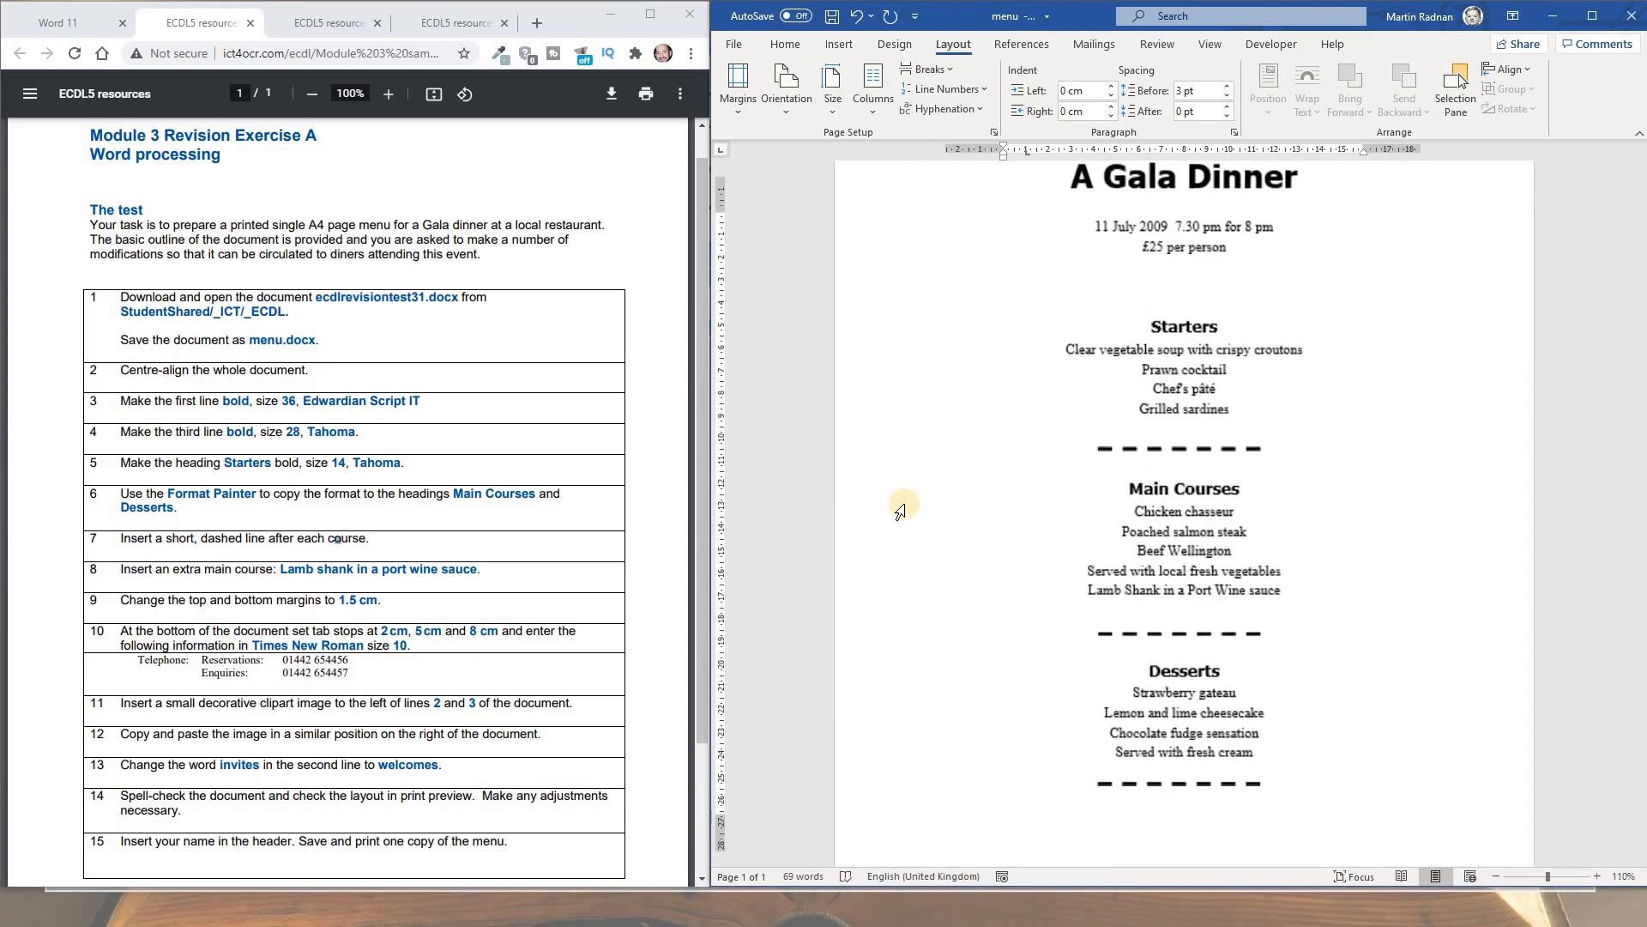
{"action": "scroll", "coordinate": [906, 503], "scroll_direction": "up", "scroll_amount": 3}
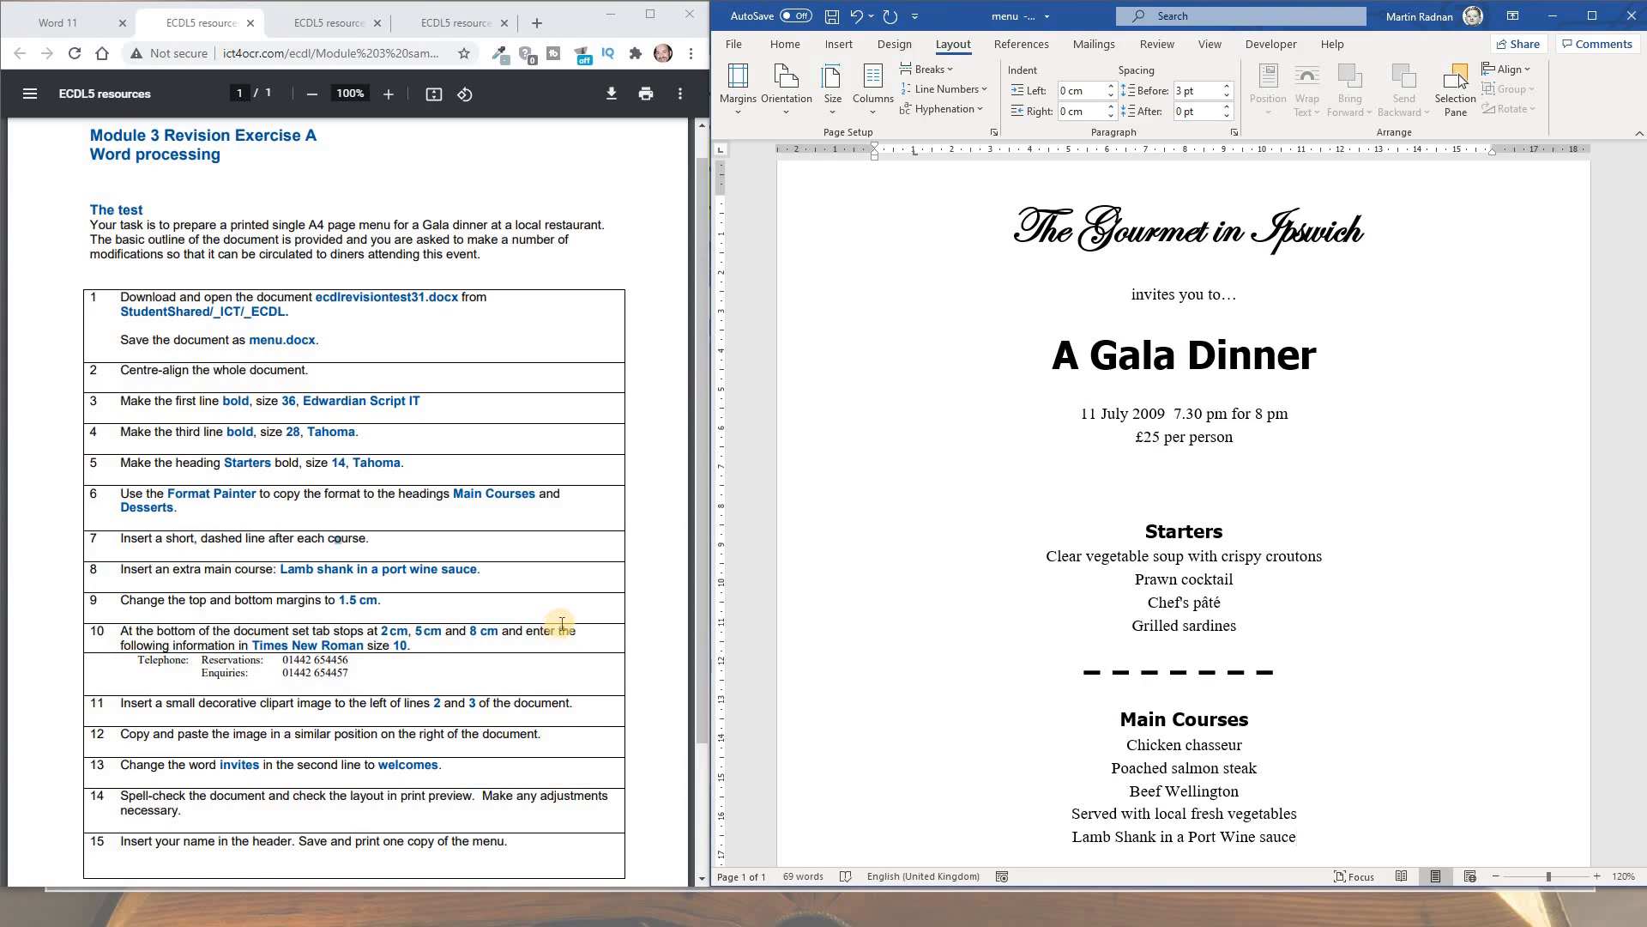
{"action": "scroll", "coordinate": [1189, 601], "scroll_direction": "down", "scroll_amount": 8}
{"action": "left_click", "coordinate": [1189, 659]}
{"action": "double_click", "coordinate": [1189, 659]}
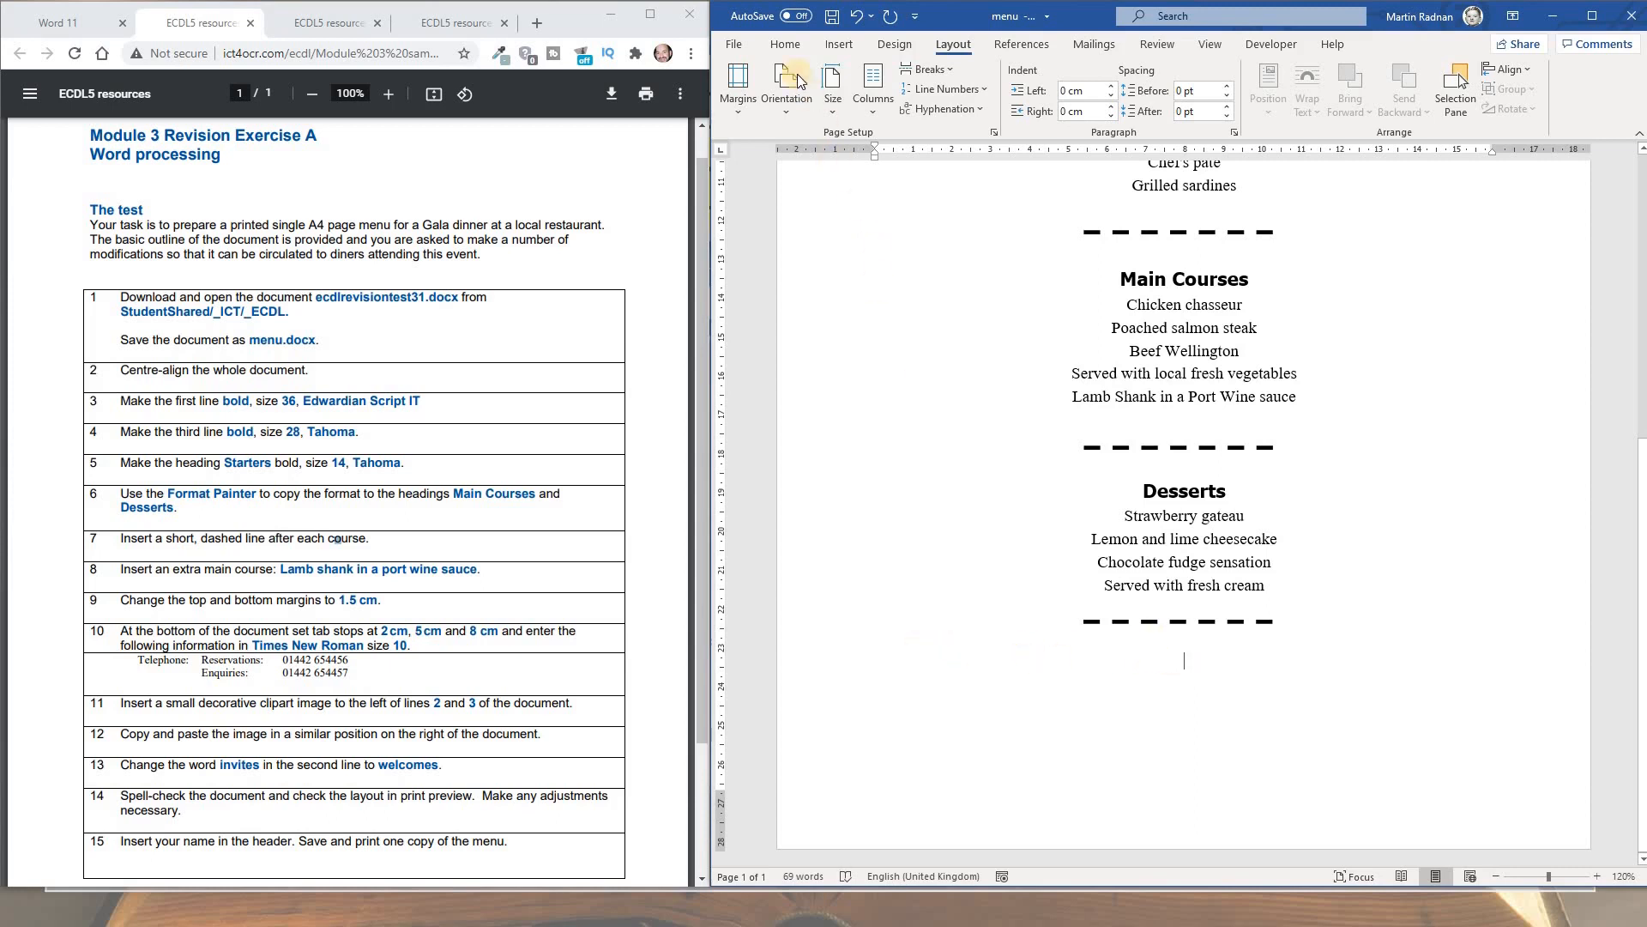
Left-align the blank line below Desserts and set left tab stops at 2, 5 and 8 cm
{"action": "left_click", "coordinate": [777, 47]}
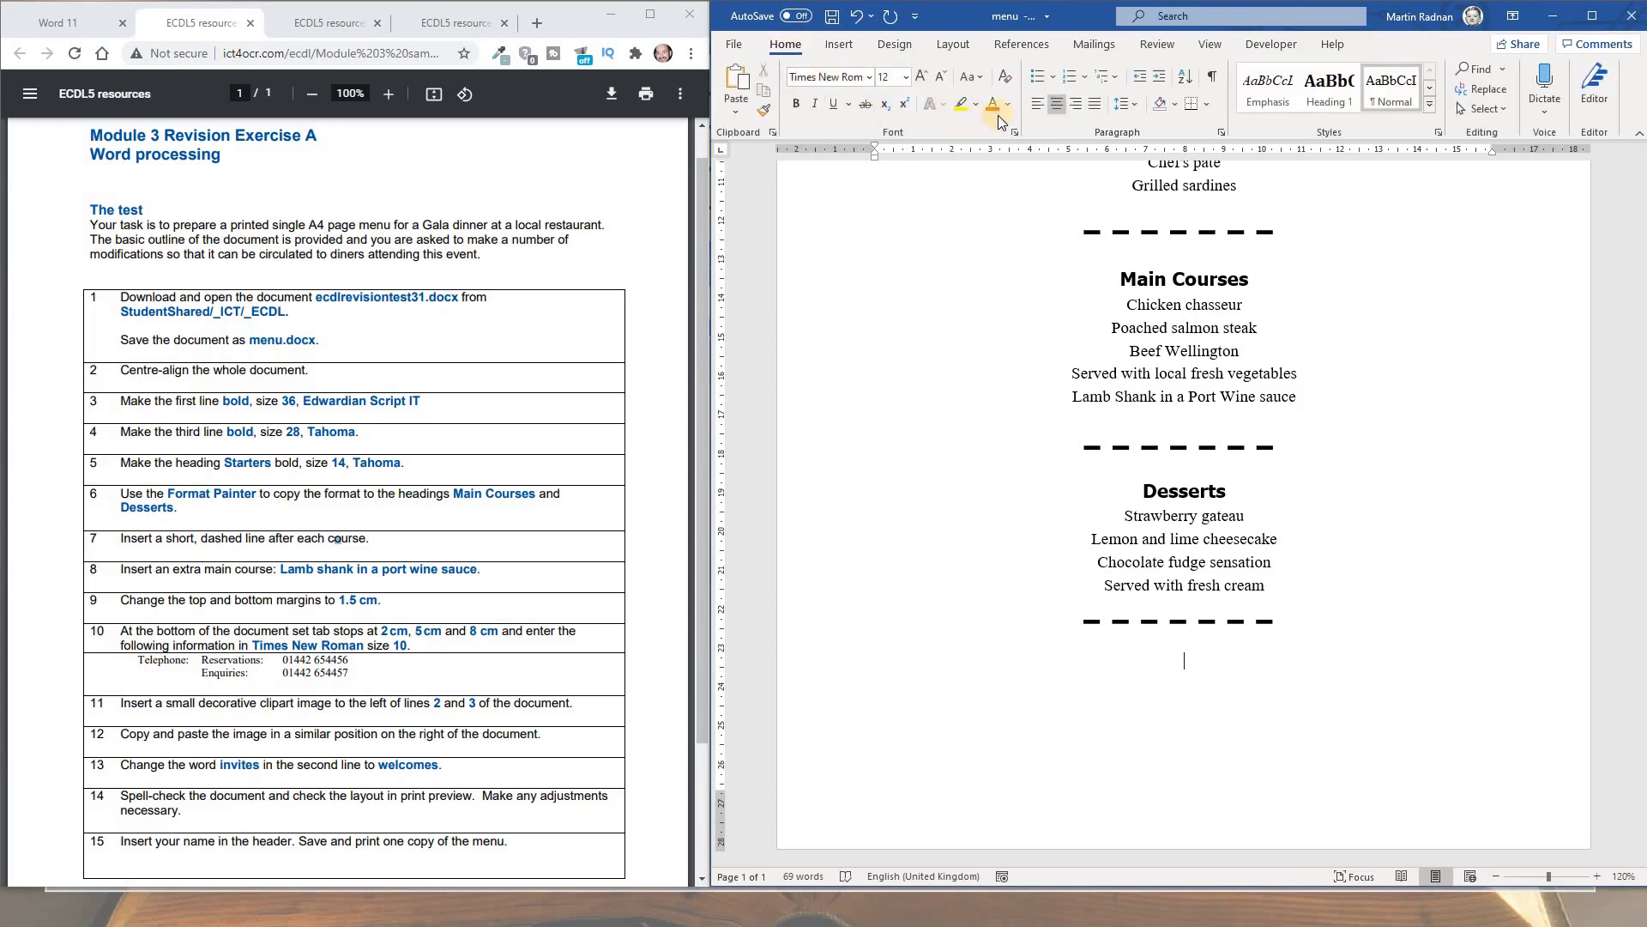
{"action": "left_click", "coordinate": [1039, 104]}
{"action": "left_click", "coordinate": [1210, 44]}
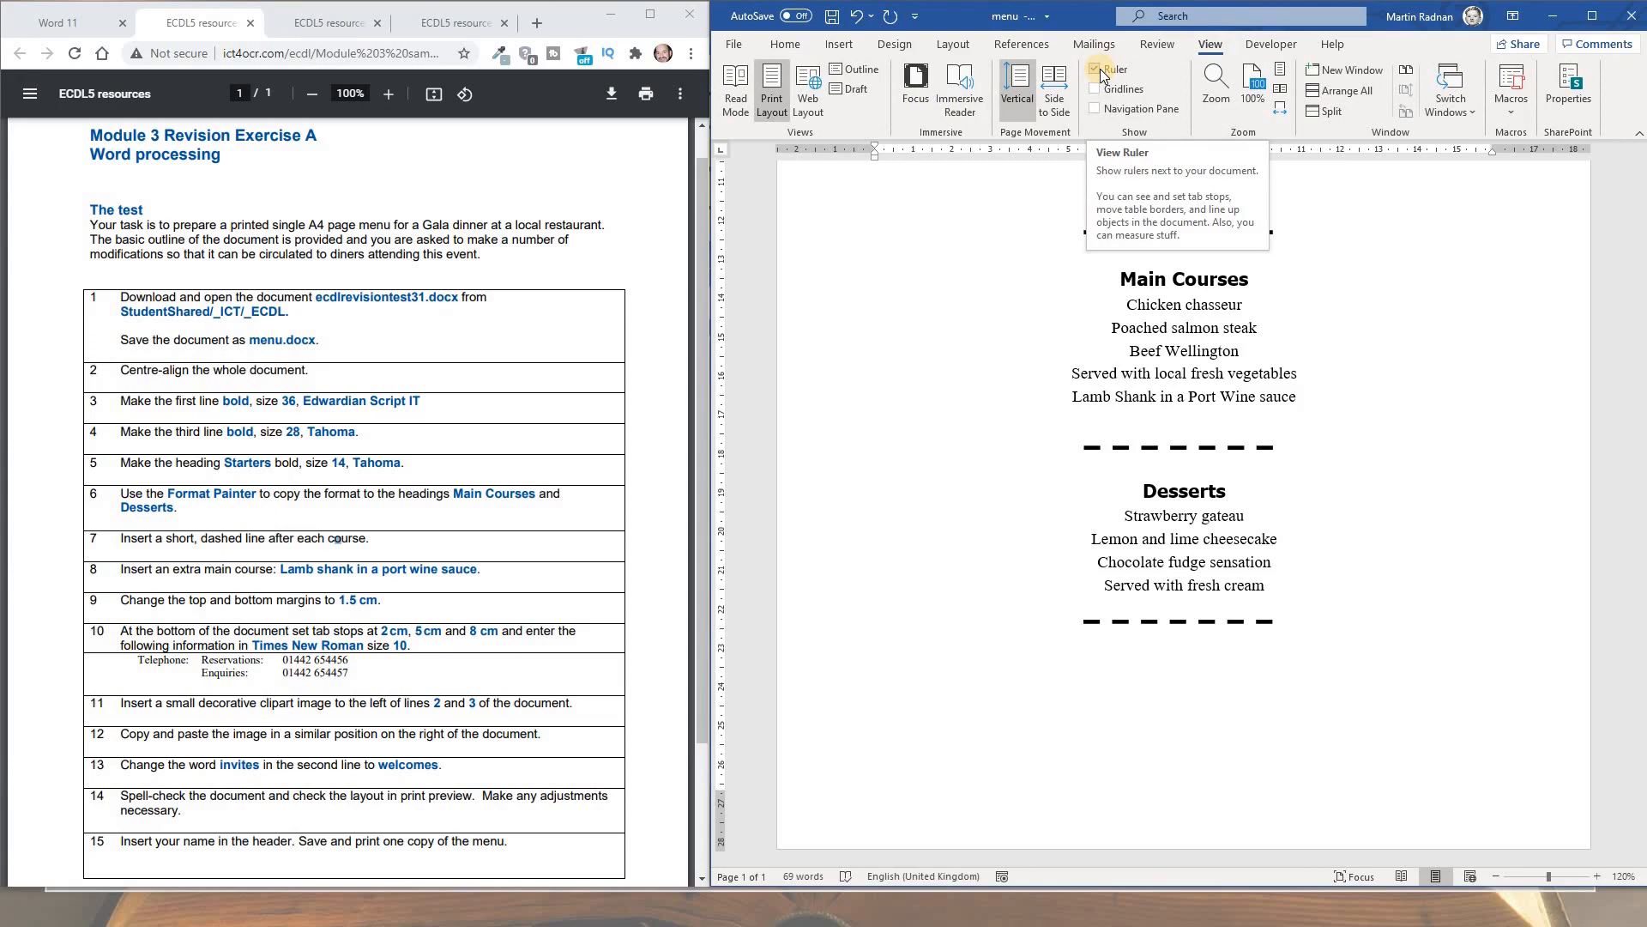
{"action": "left_click", "coordinate": [800, 45]}
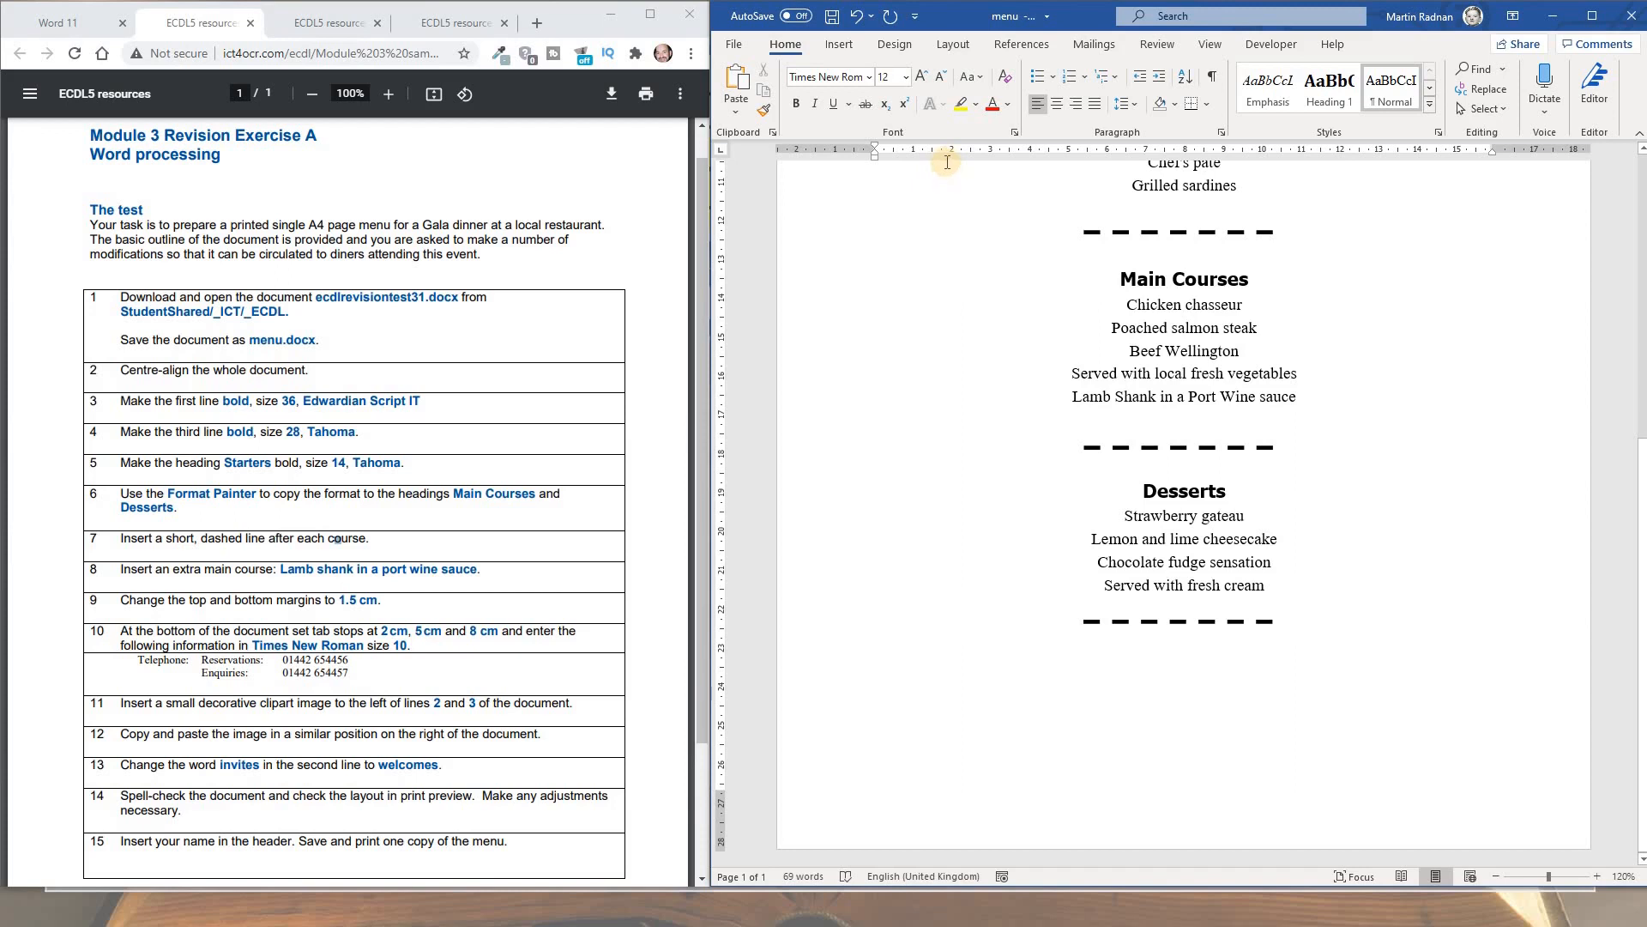
{"action": "left_click", "coordinate": [952, 156]}
{"action": "left_click", "coordinate": [1069, 154]}
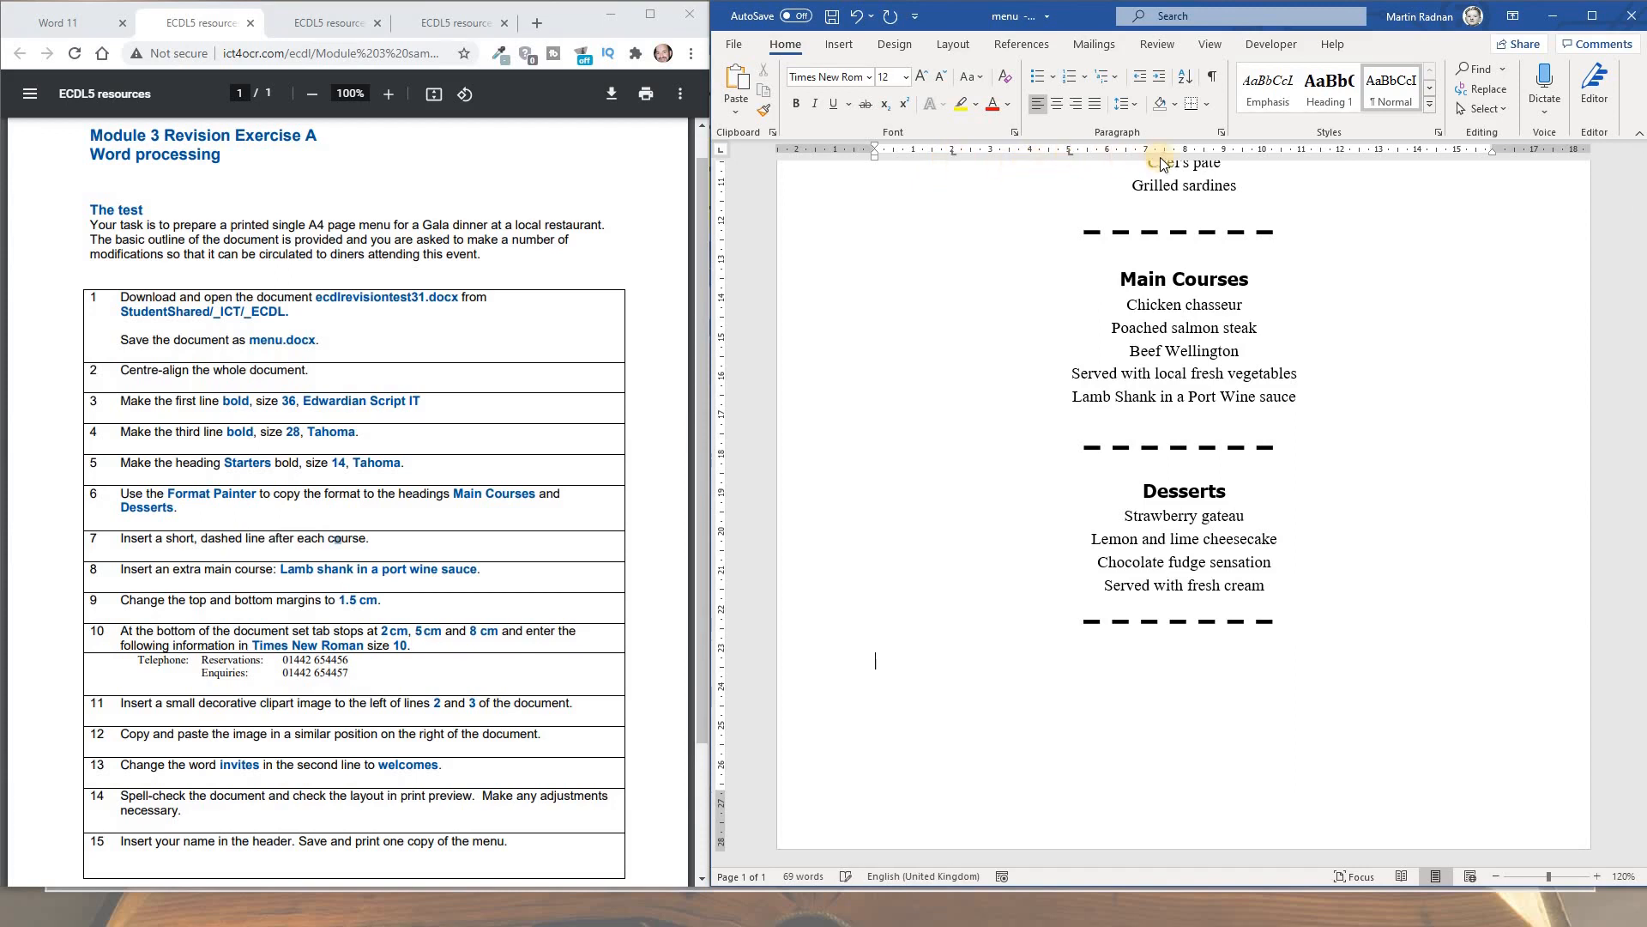
{"action": "left_click", "coordinate": [1186, 155]}
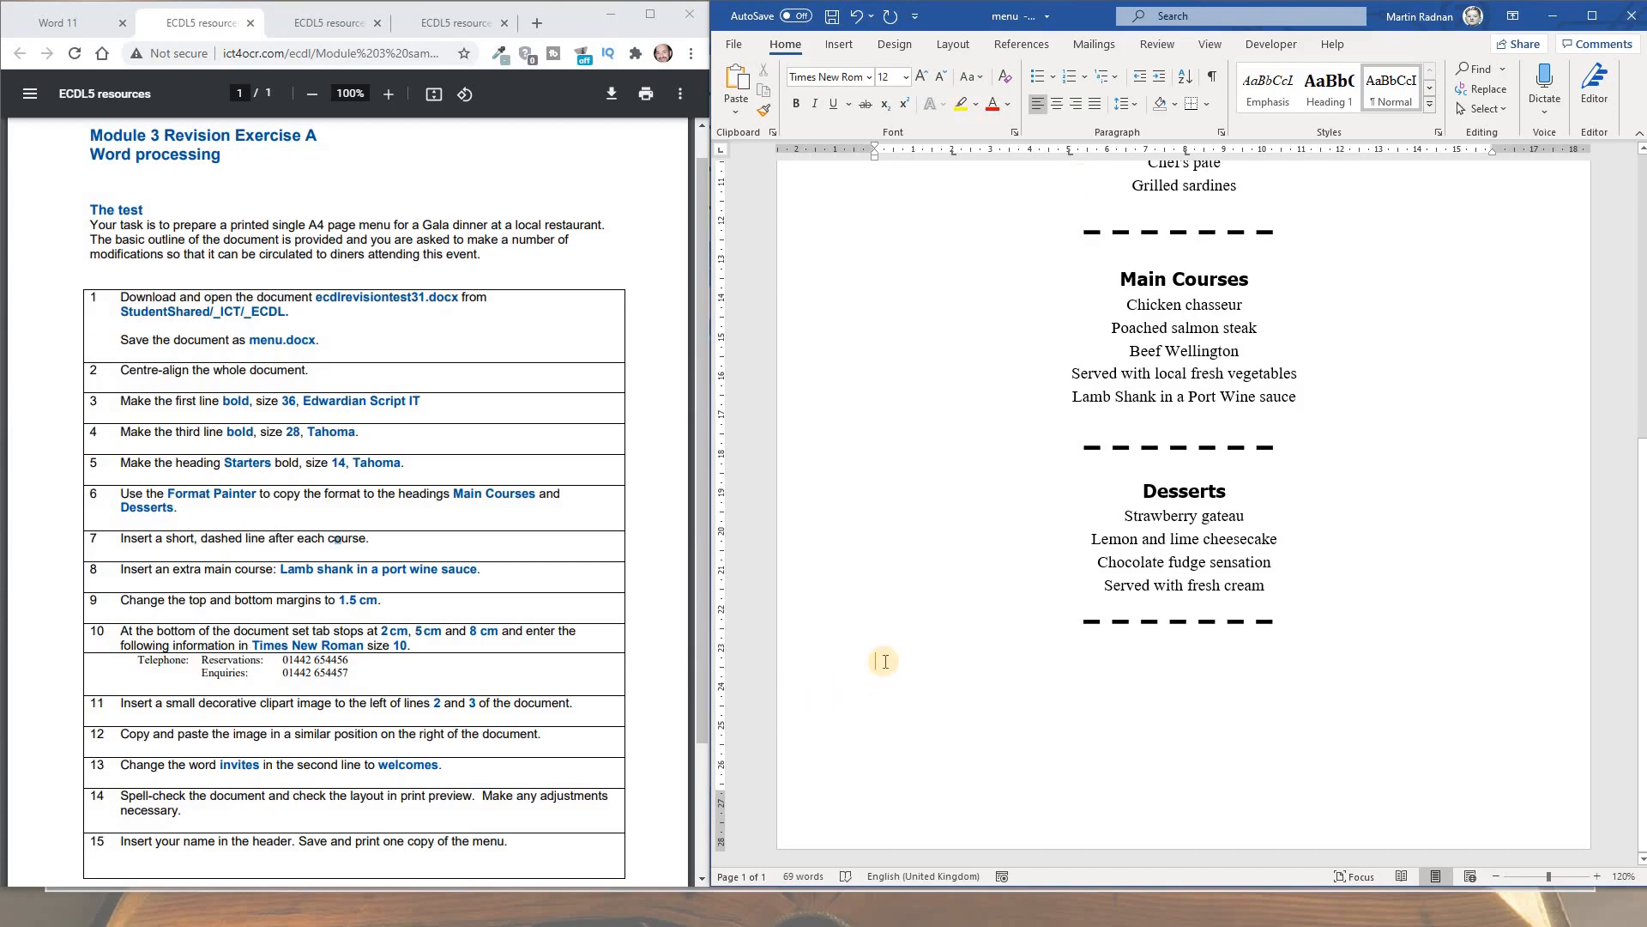
{"action": "left_click", "coordinate": [883, 658]}
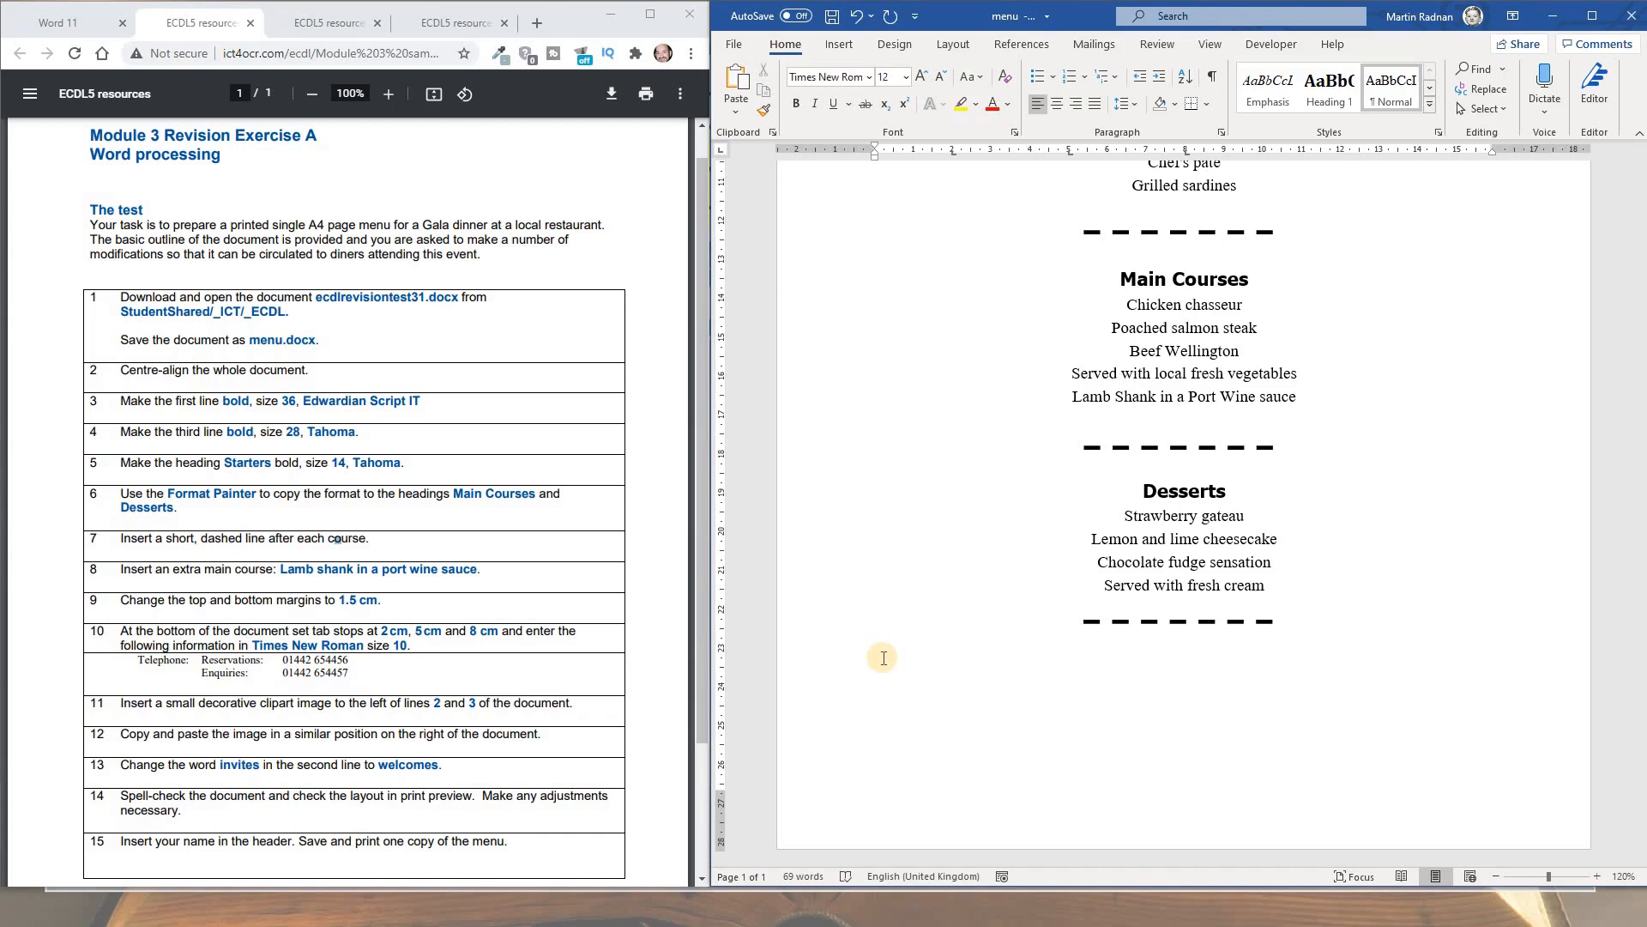
Type the 'Telephone: Reservations' line and the 'Enquiries:' line, each with its phone number
{"action": "type", "text": "Telephone: Reservations:"}
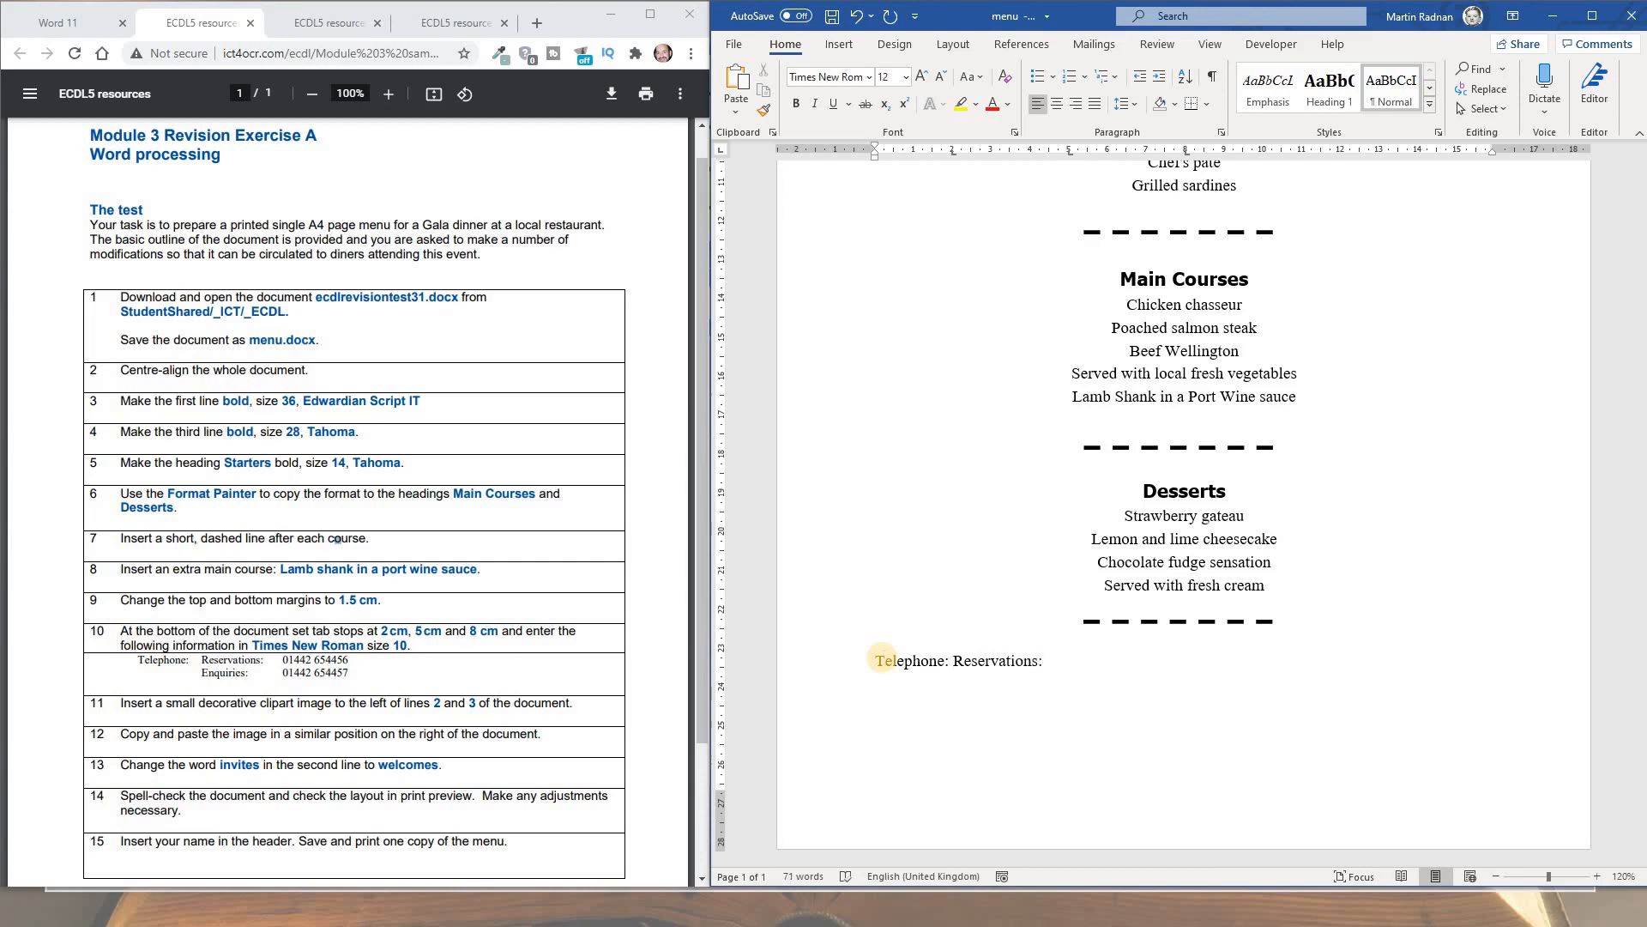
{"action": "key", "text": "Return"}
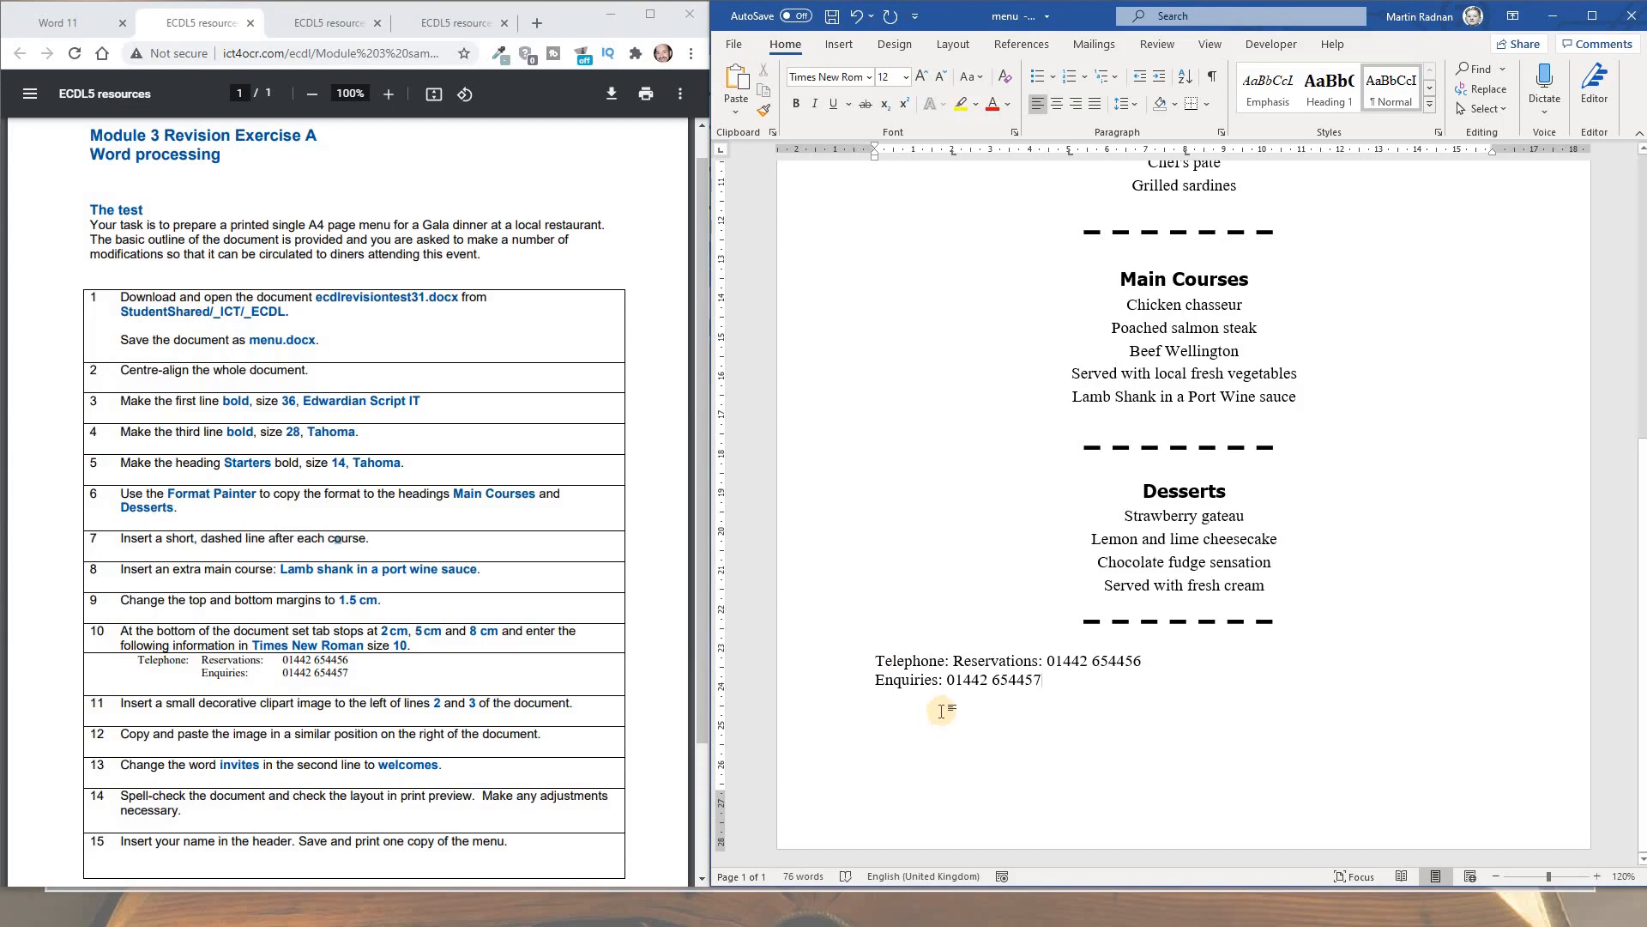
Insert tabs so Telephone, Reservations, Enquiries and both numbers line up at the tab stops
{"action": "left_click", "coordinate": [874, 660]}
{"action": "key", "text": "Tab"}
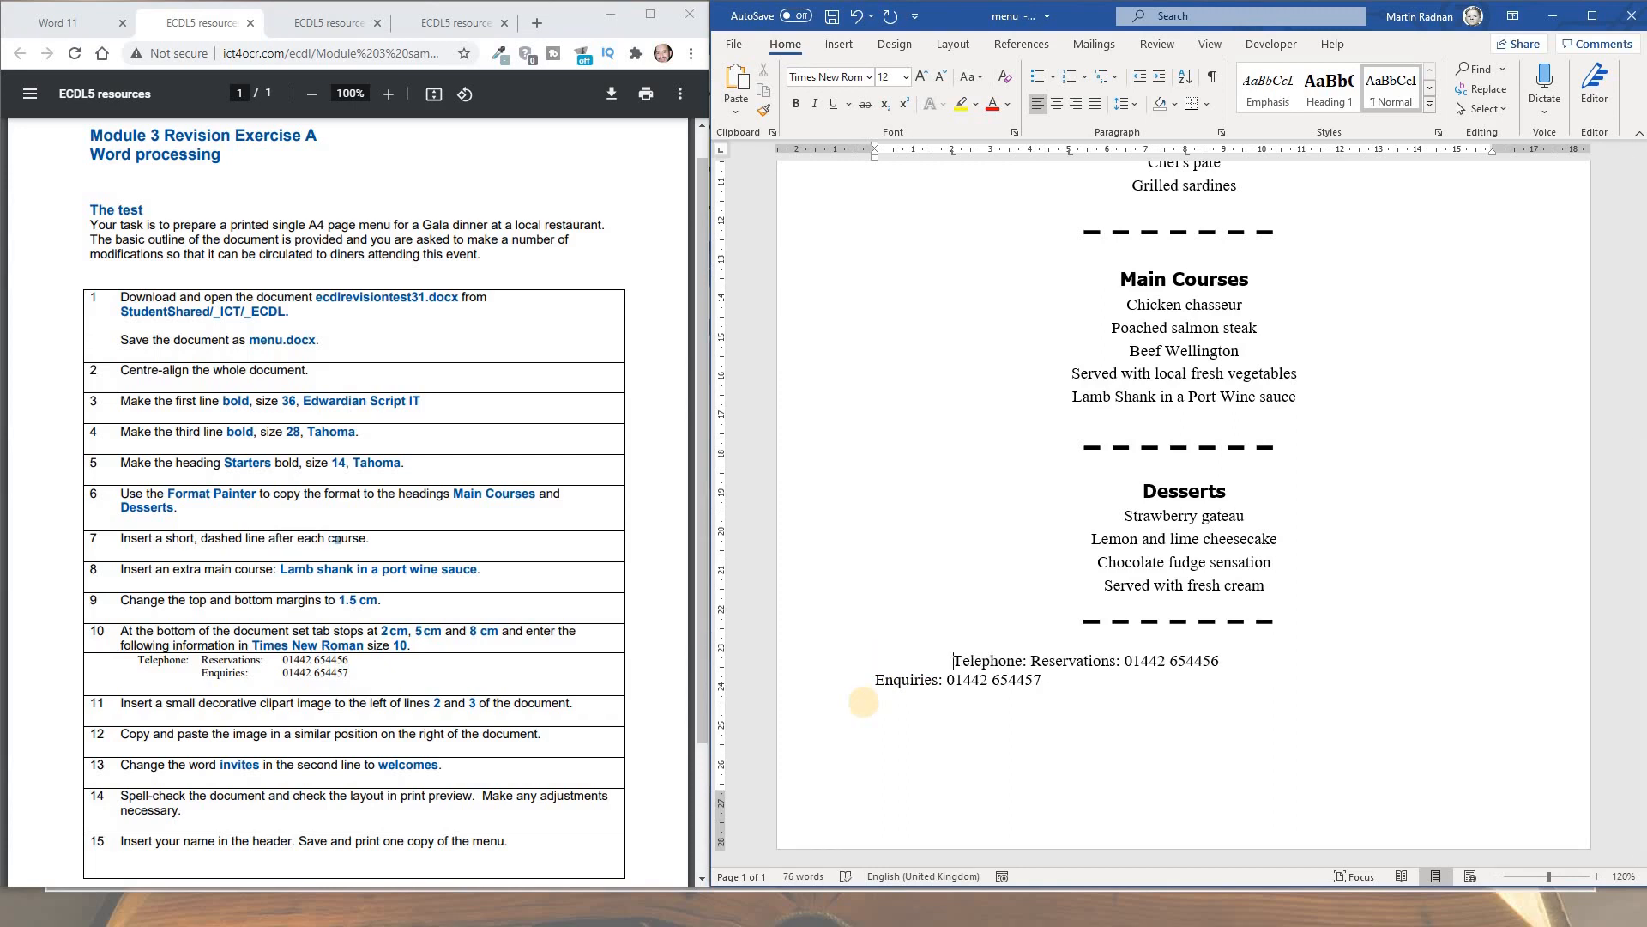
{"action": "left_click", "coordinate": [1031, 660]}
{"action": "key", "text": "Tab"}
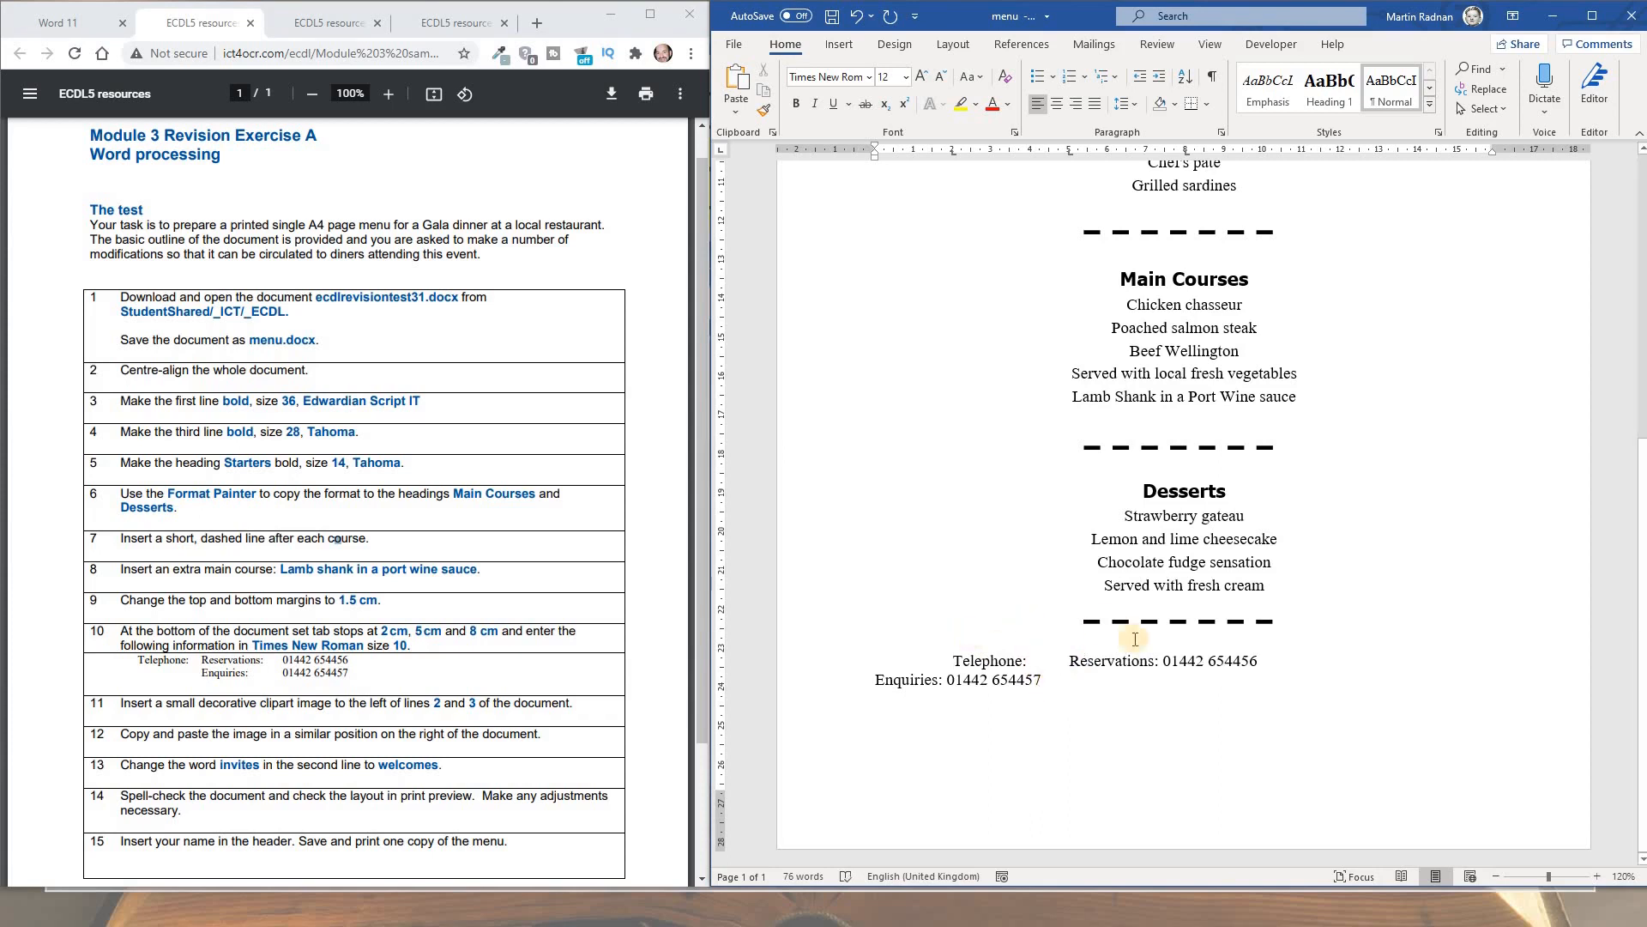
{"action": "left_click", "coordinate": [1165, 661]}
{"action": "key", "text": "Tab"}
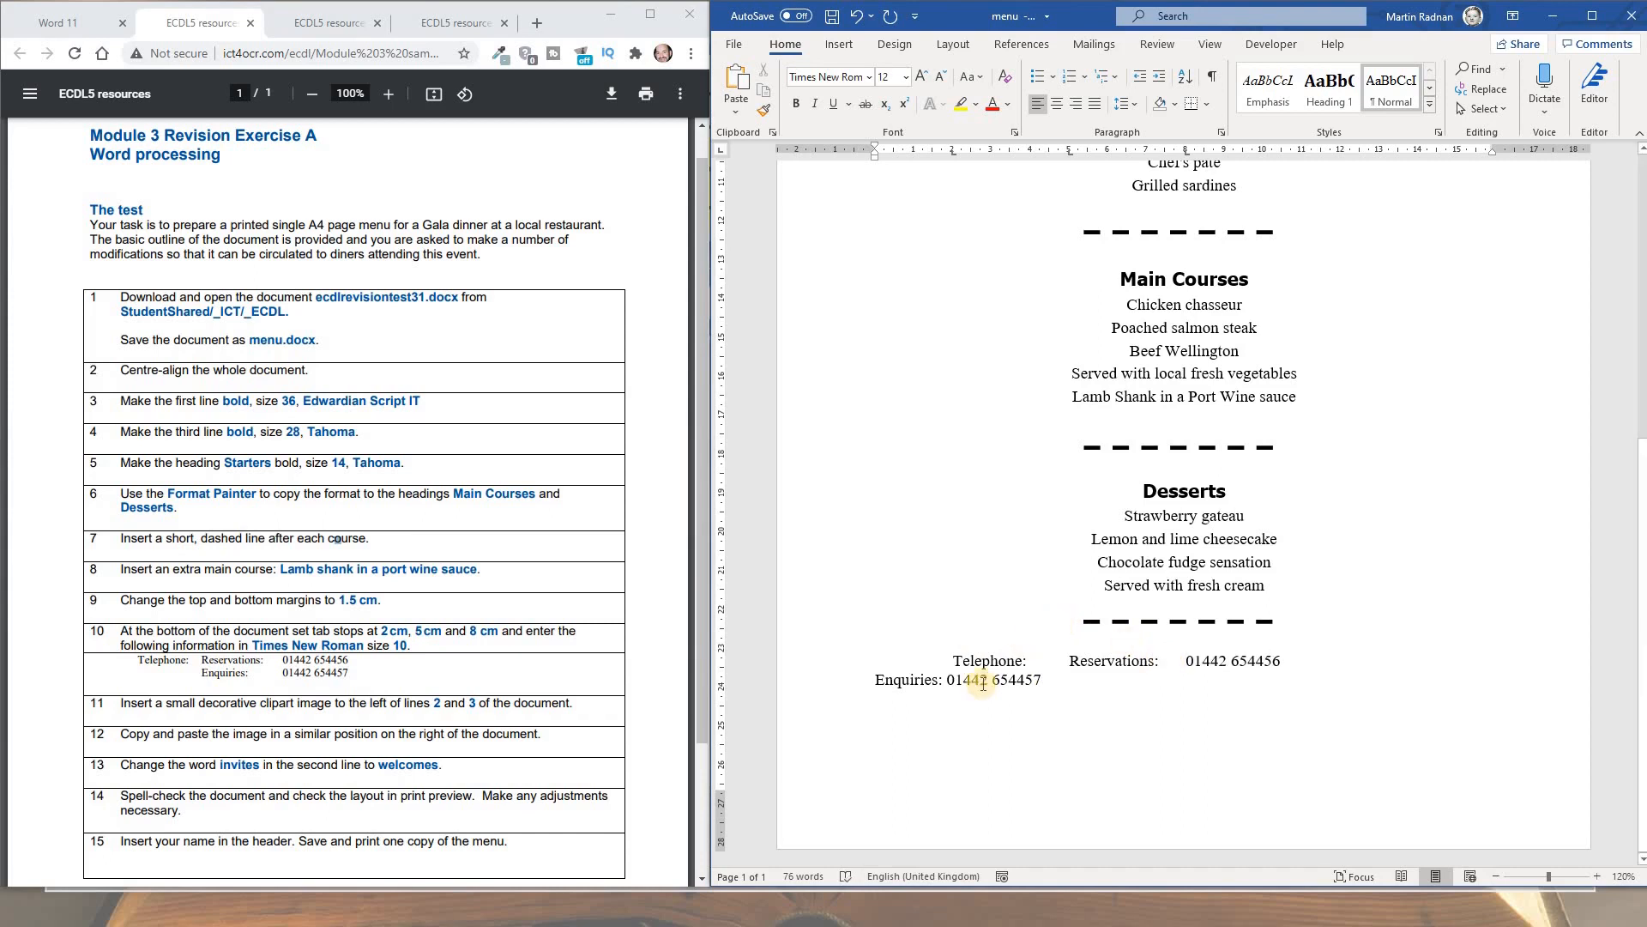
{"action": "left_click", "coordinate": [880, 684]}
{"action": "key", "text": "Tab"}
{"action": "key", "text": "Tab"}
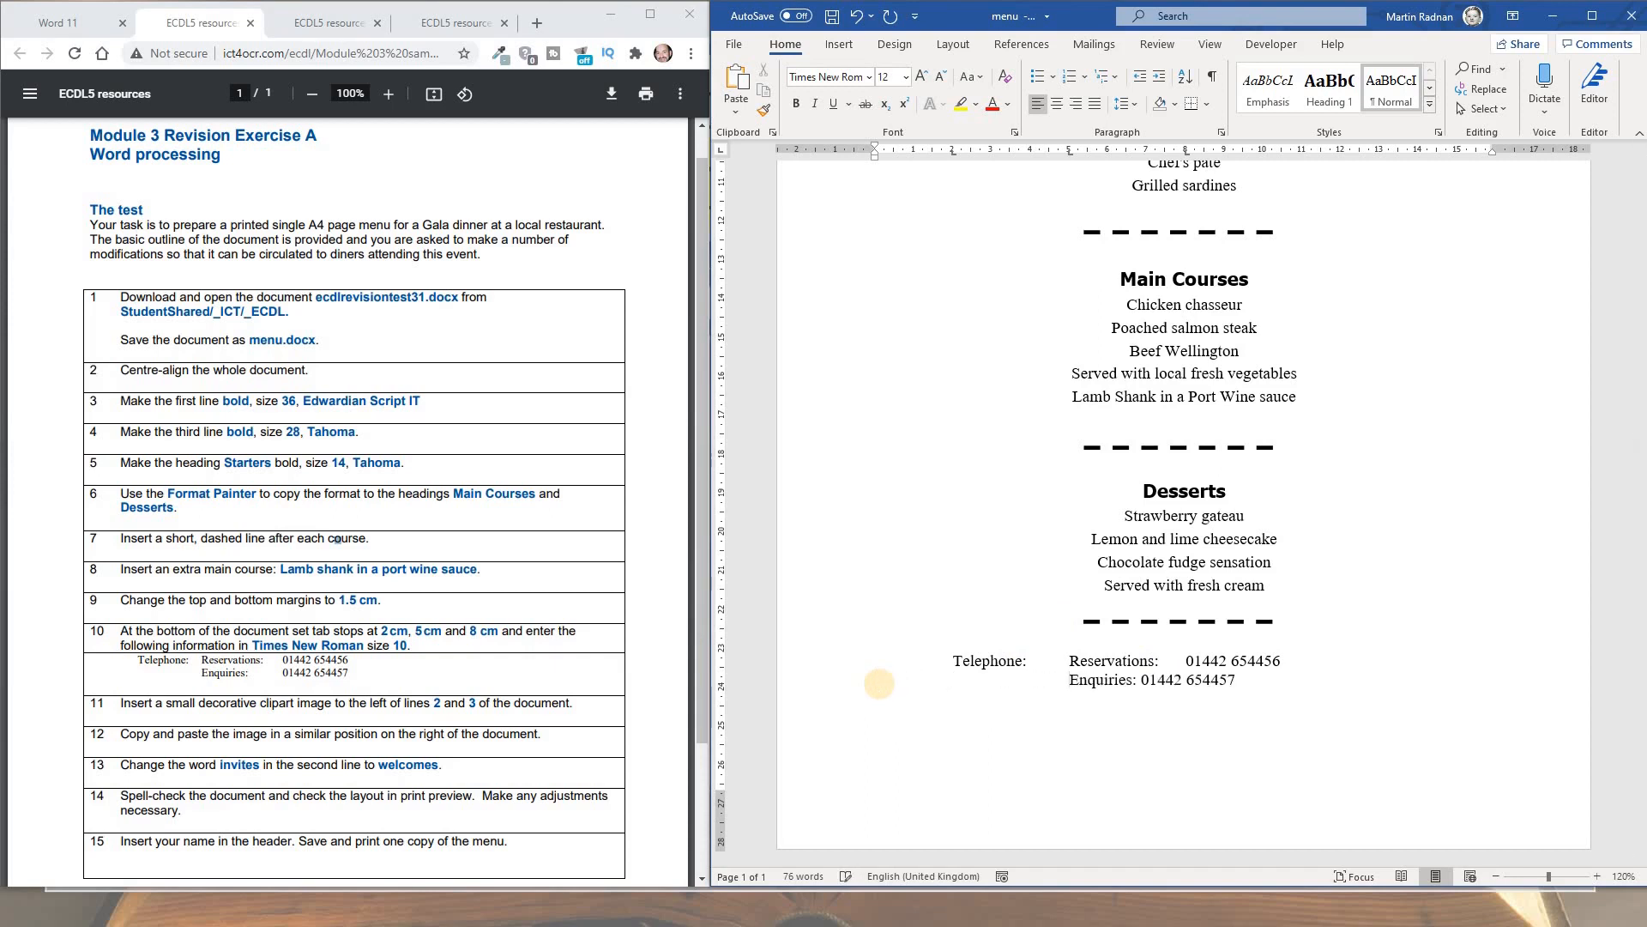
{"action": "left_click", "coordinate": [1142, 680]}
{"action": "key", "text": "Tab"}
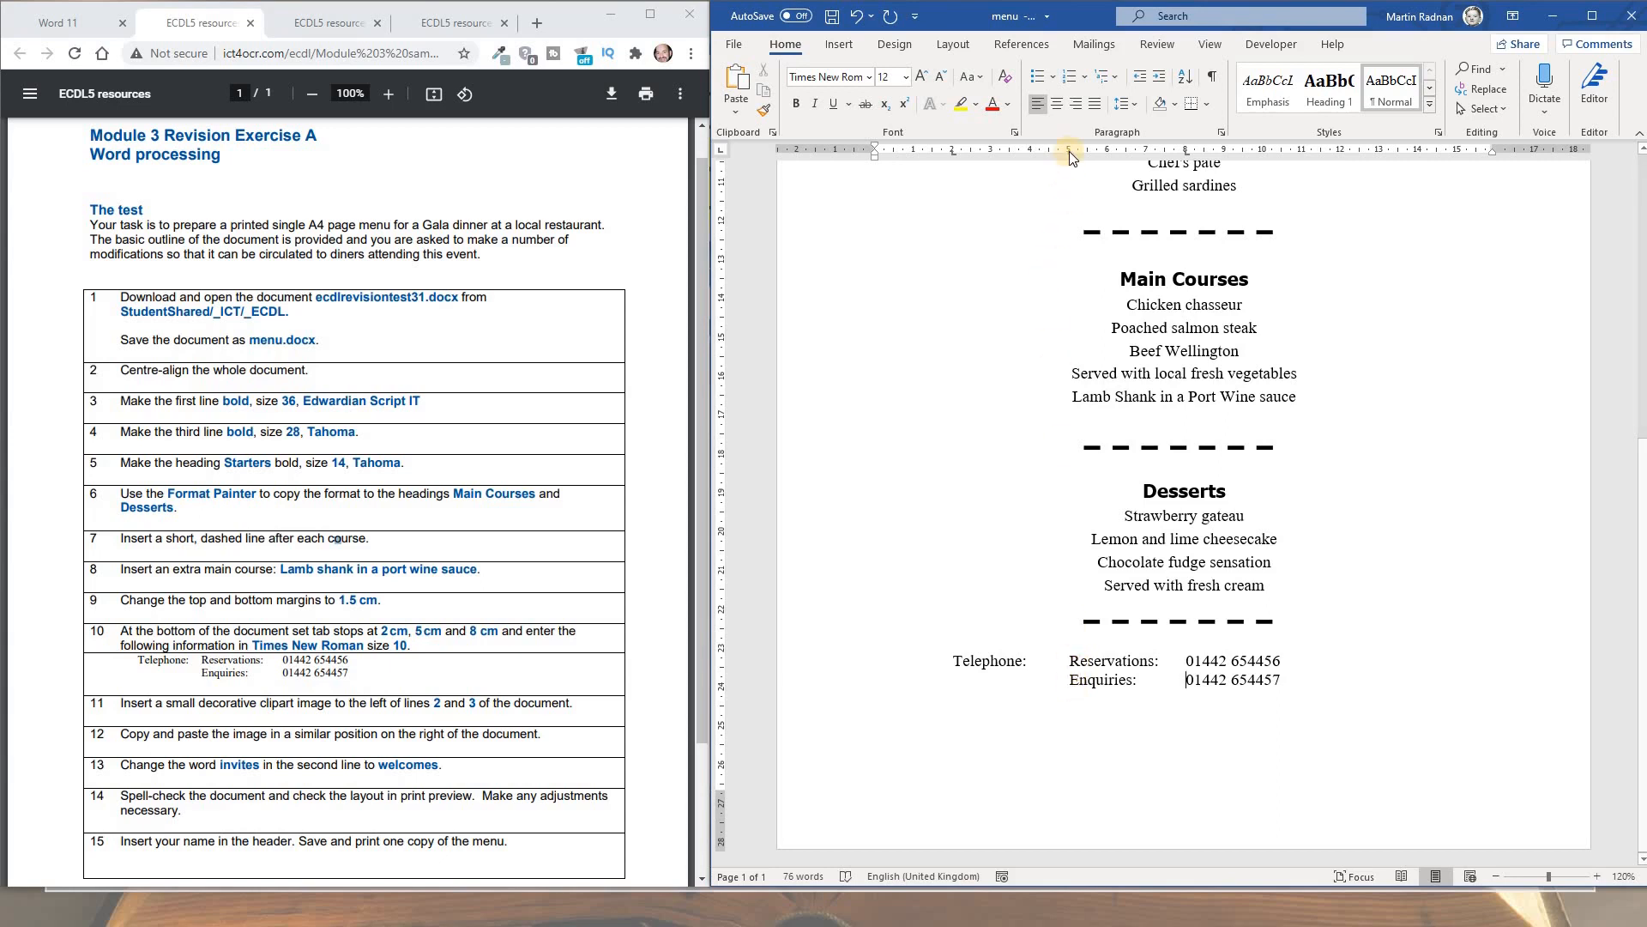
{"action": "left_click", "coordinate": [1198, 661]}
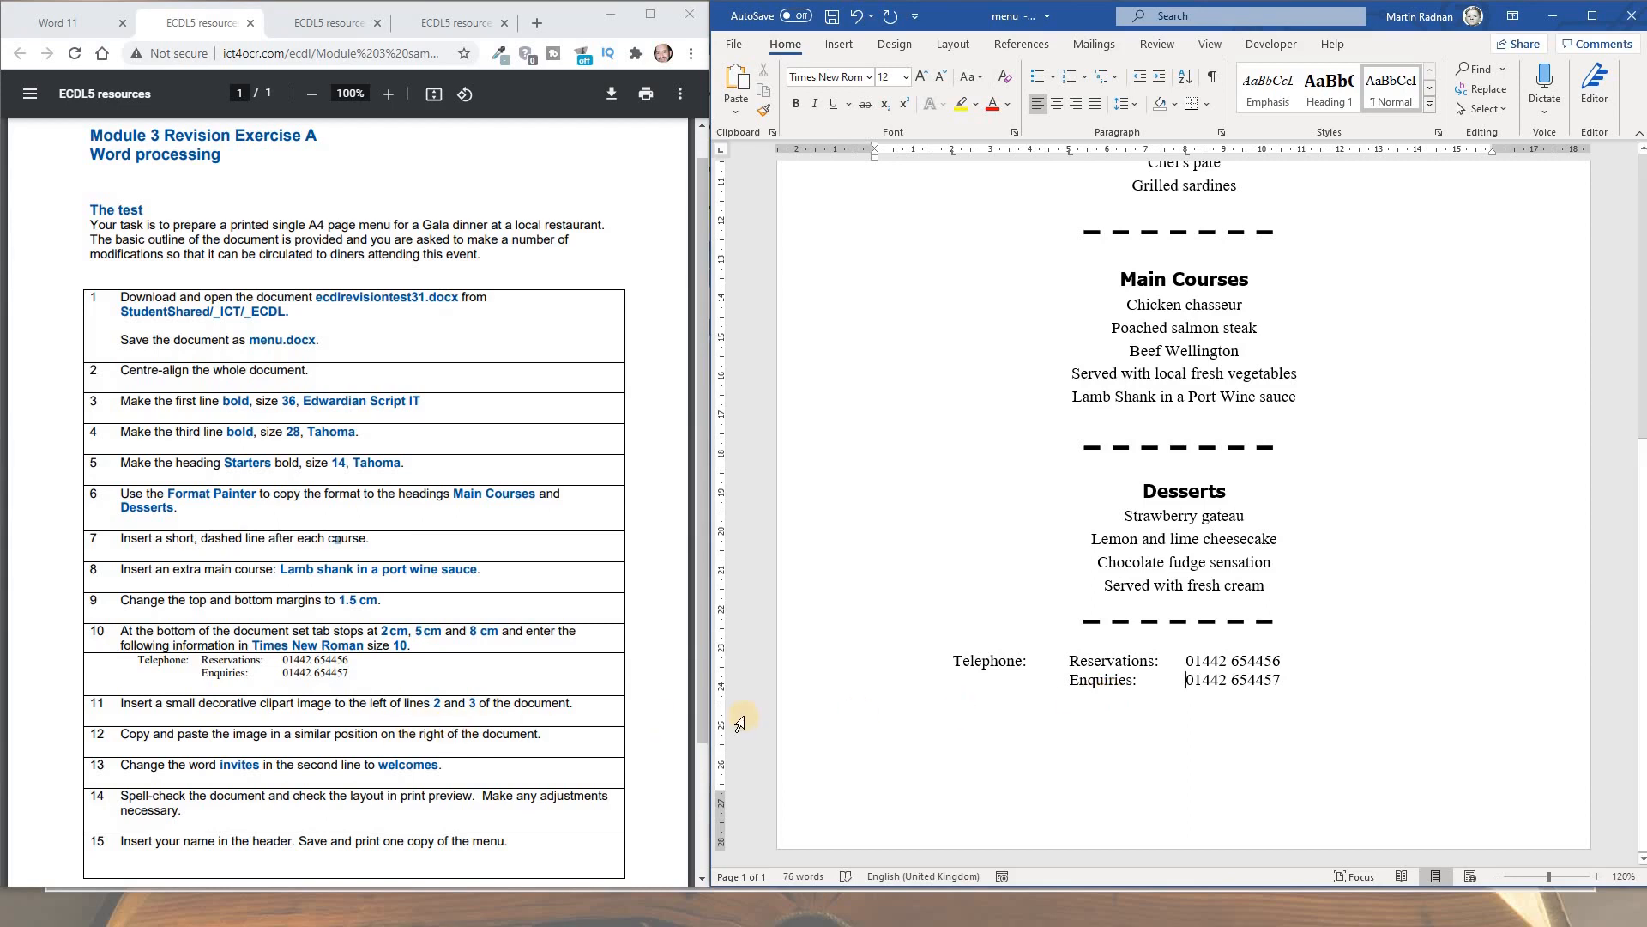
Insert the Restaurant image from an online search for 'restaurant clipart' below the invitation line
{"action": "scroll", "coordinate": [739, 725], "scroll_direction": "up", "scroll_amount": 6}
{"action": "scroll", "coordinate": [740, 725], "scroll_direction": "up", "scroll_amount": 2}
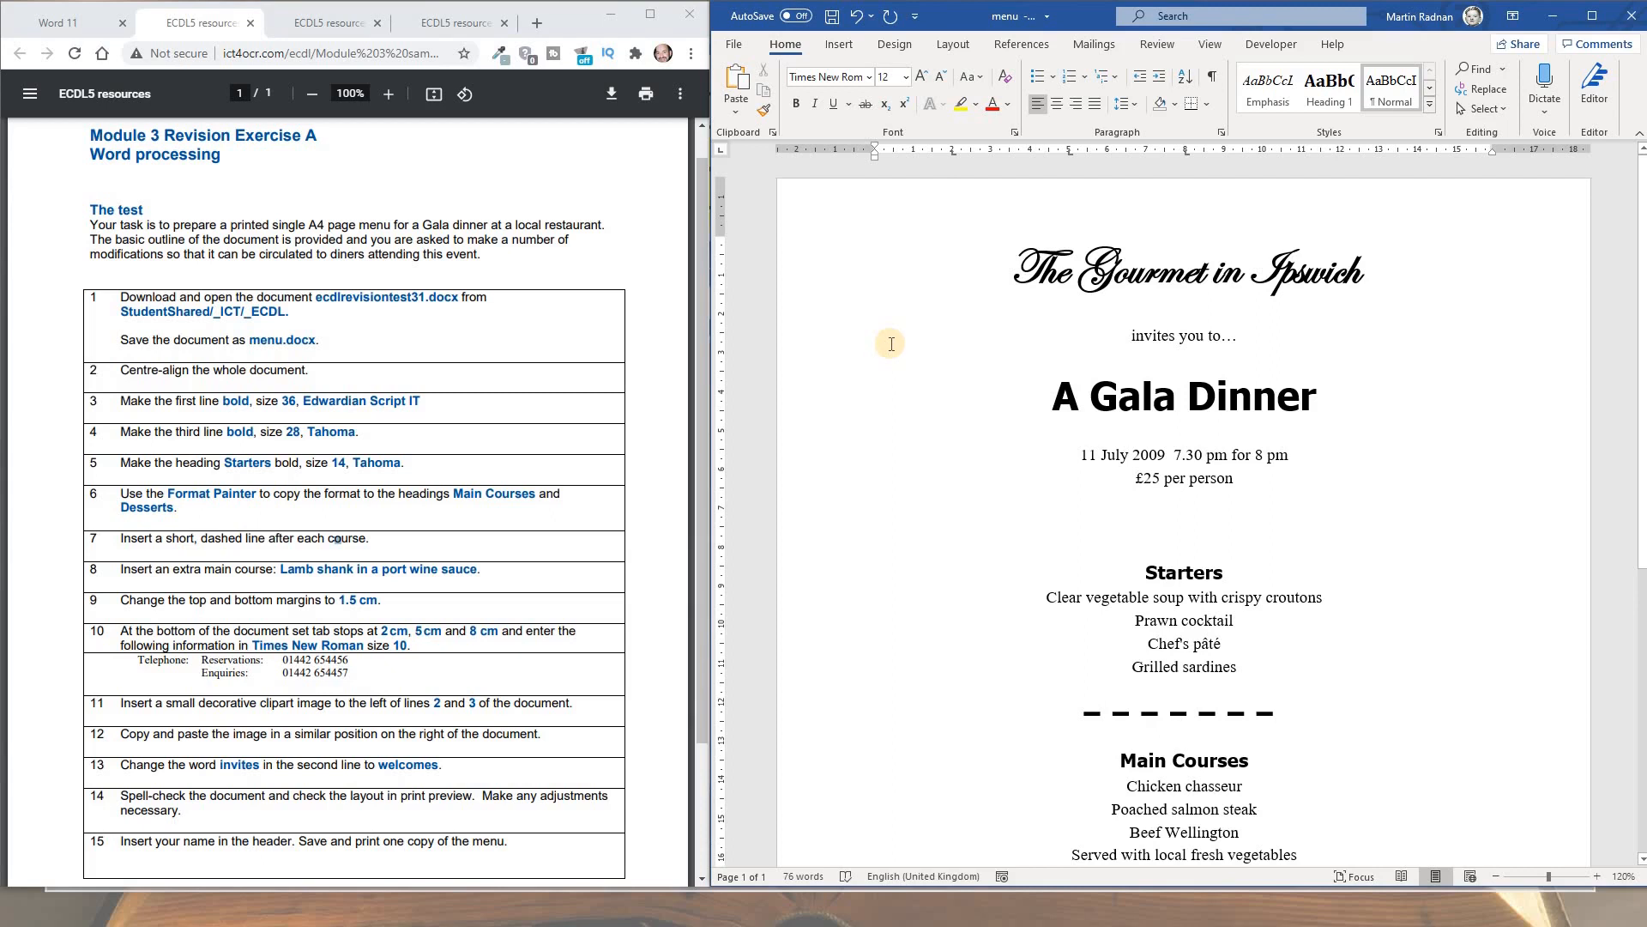
{"action": "left_click", "coordinate": [1173, 363]}
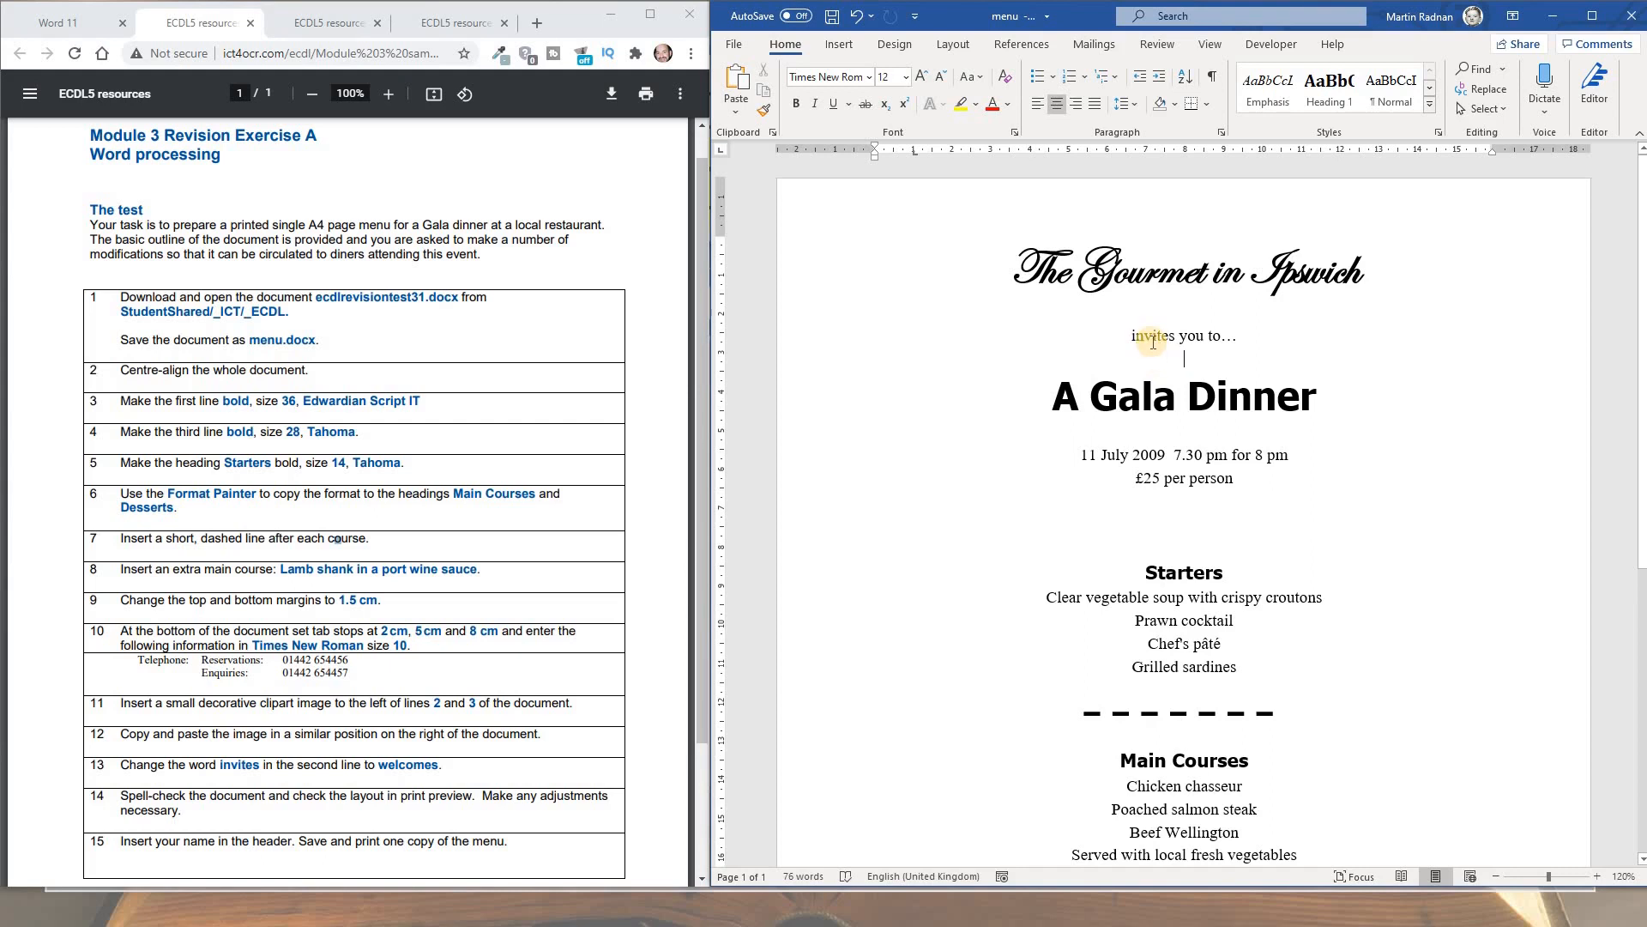
{"action": "left_click", "coordinate": [841, 48]}
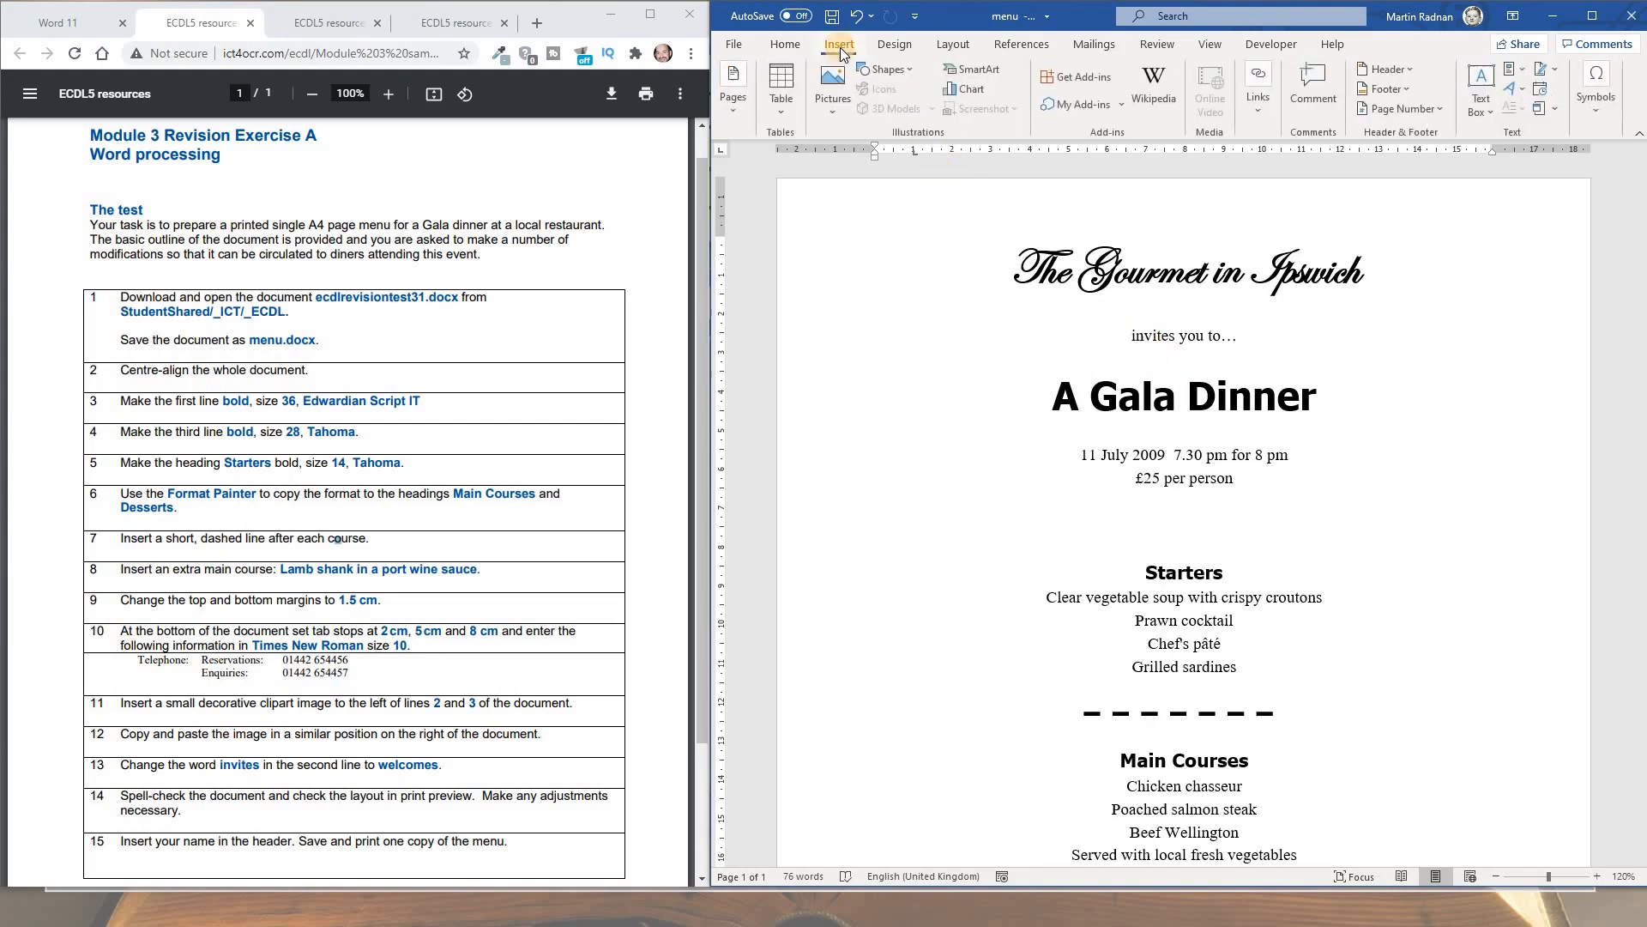
{"action": "left_click", "coordinate": [835, 120]}
{"action": "left_click", "coordinate": [875, 211]}
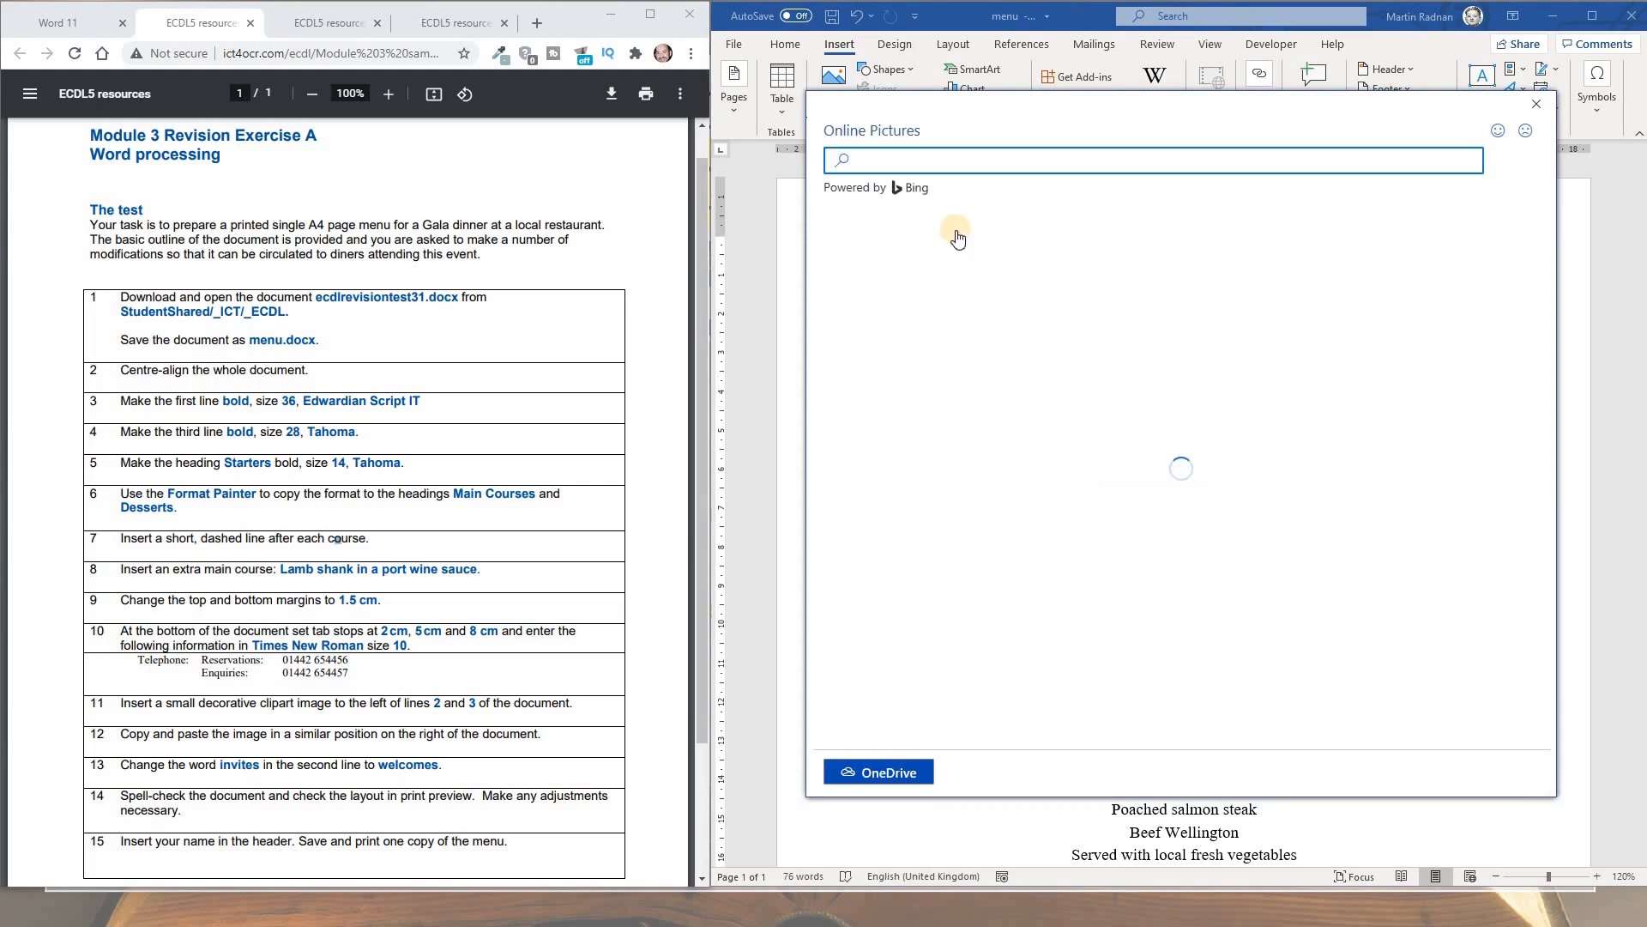
{"action": "left_click", "coordinate": [904, 162]}
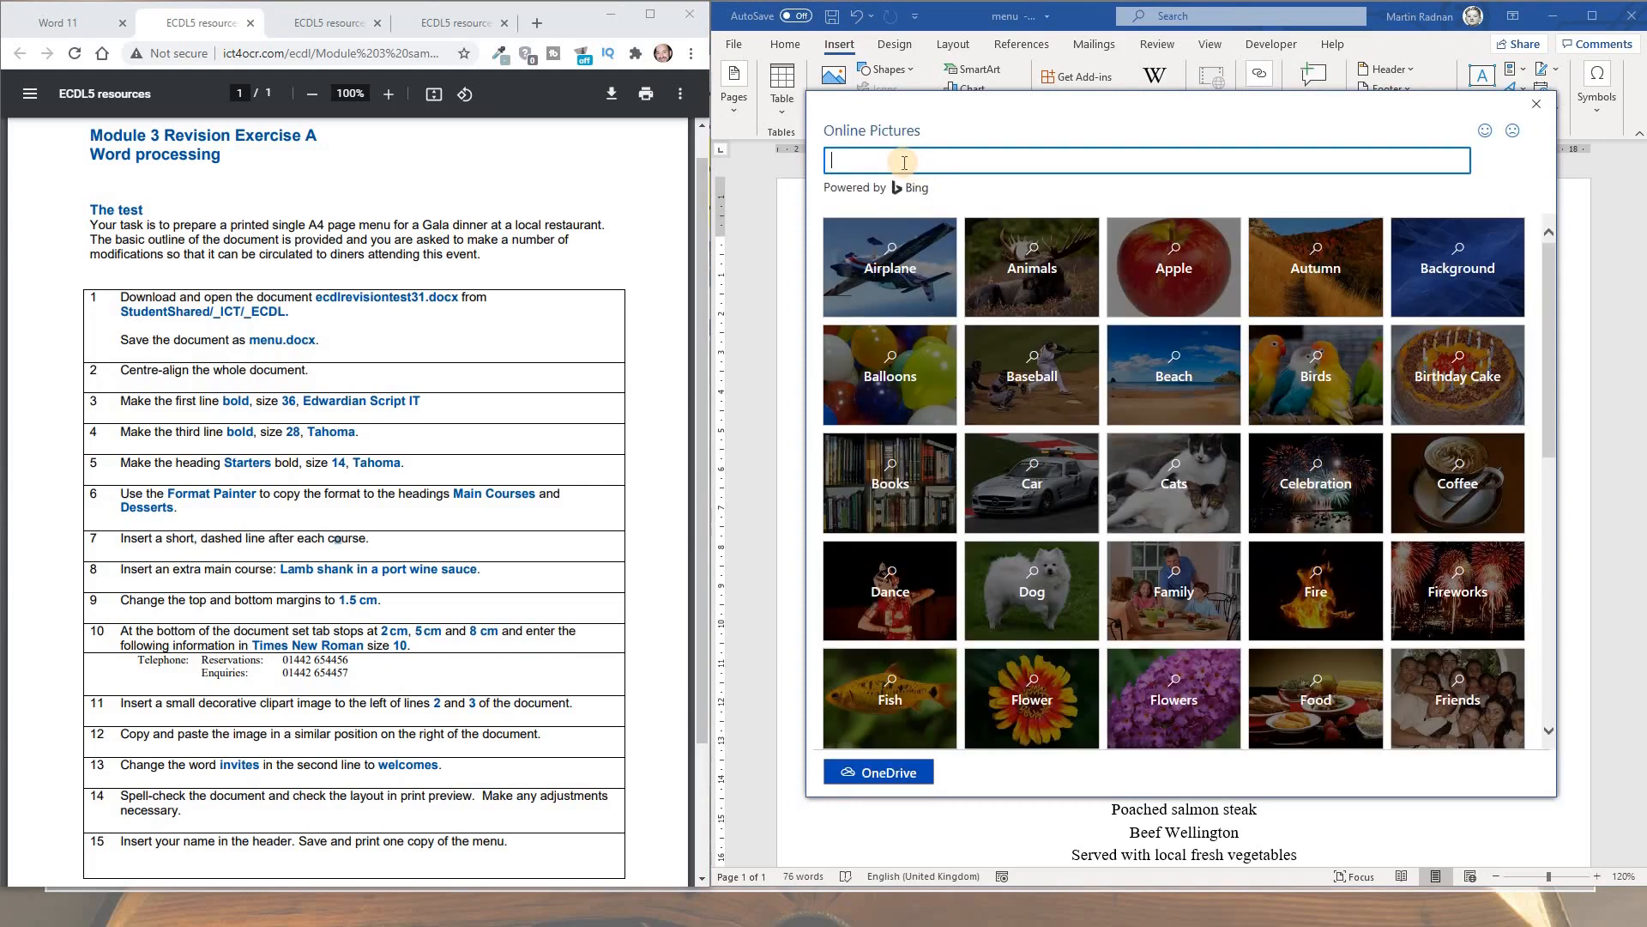
{"action": "type", "text": "restaurant clipart"}
{"action": "key", "text": "Return"}
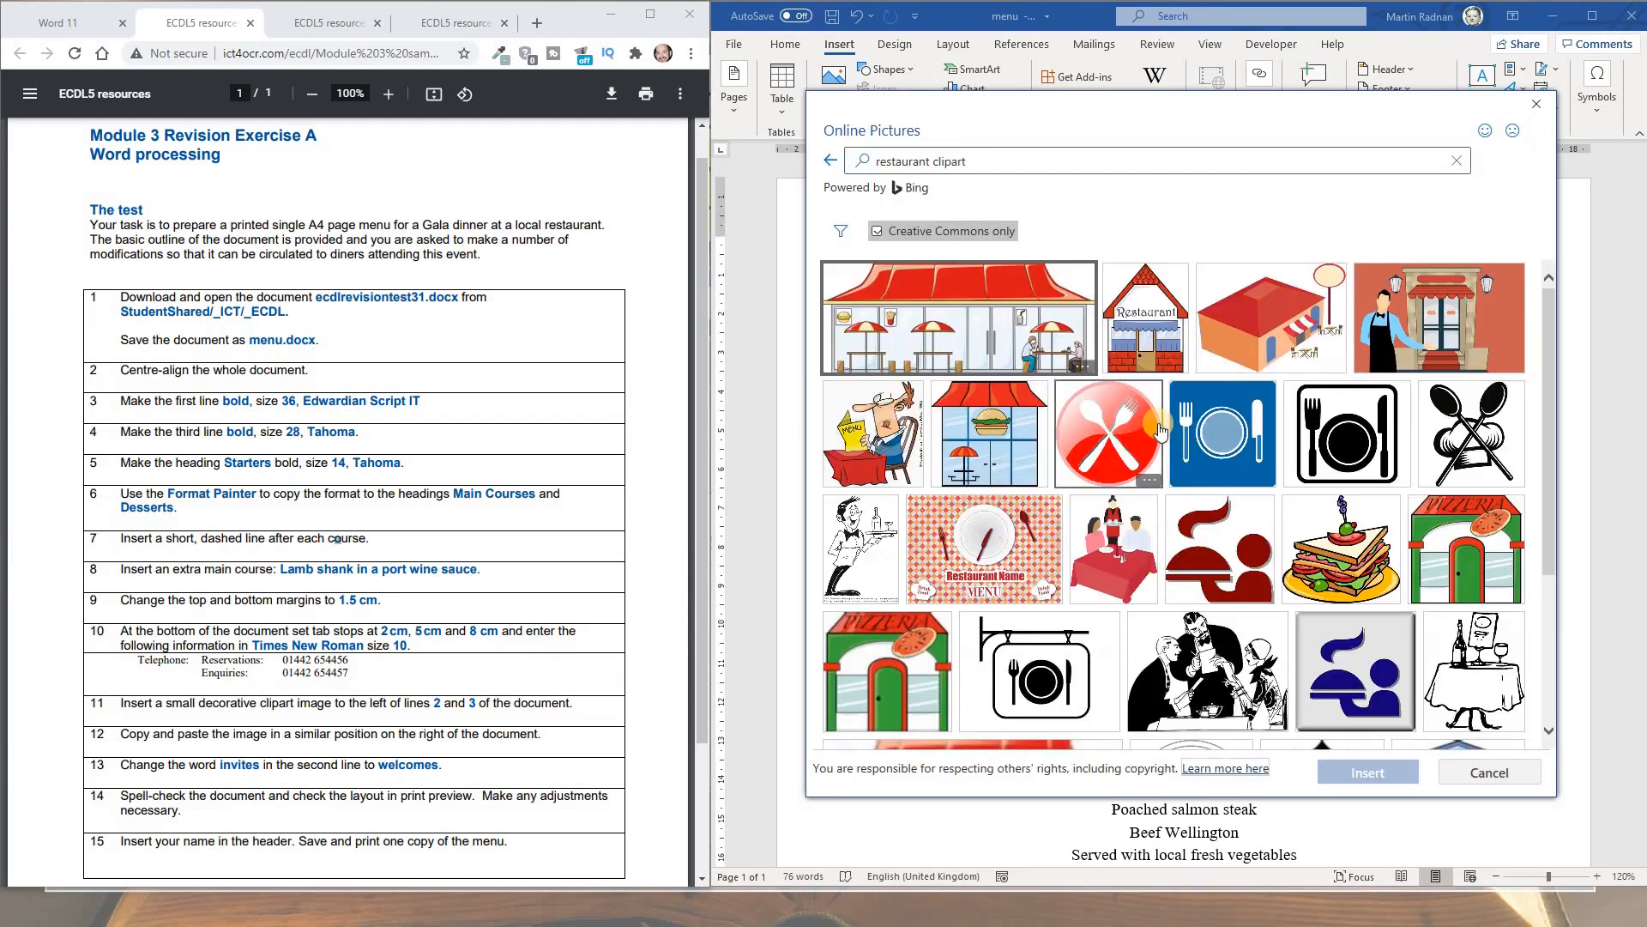
{"action": "left_click", "coordinate": [1143, 343]}
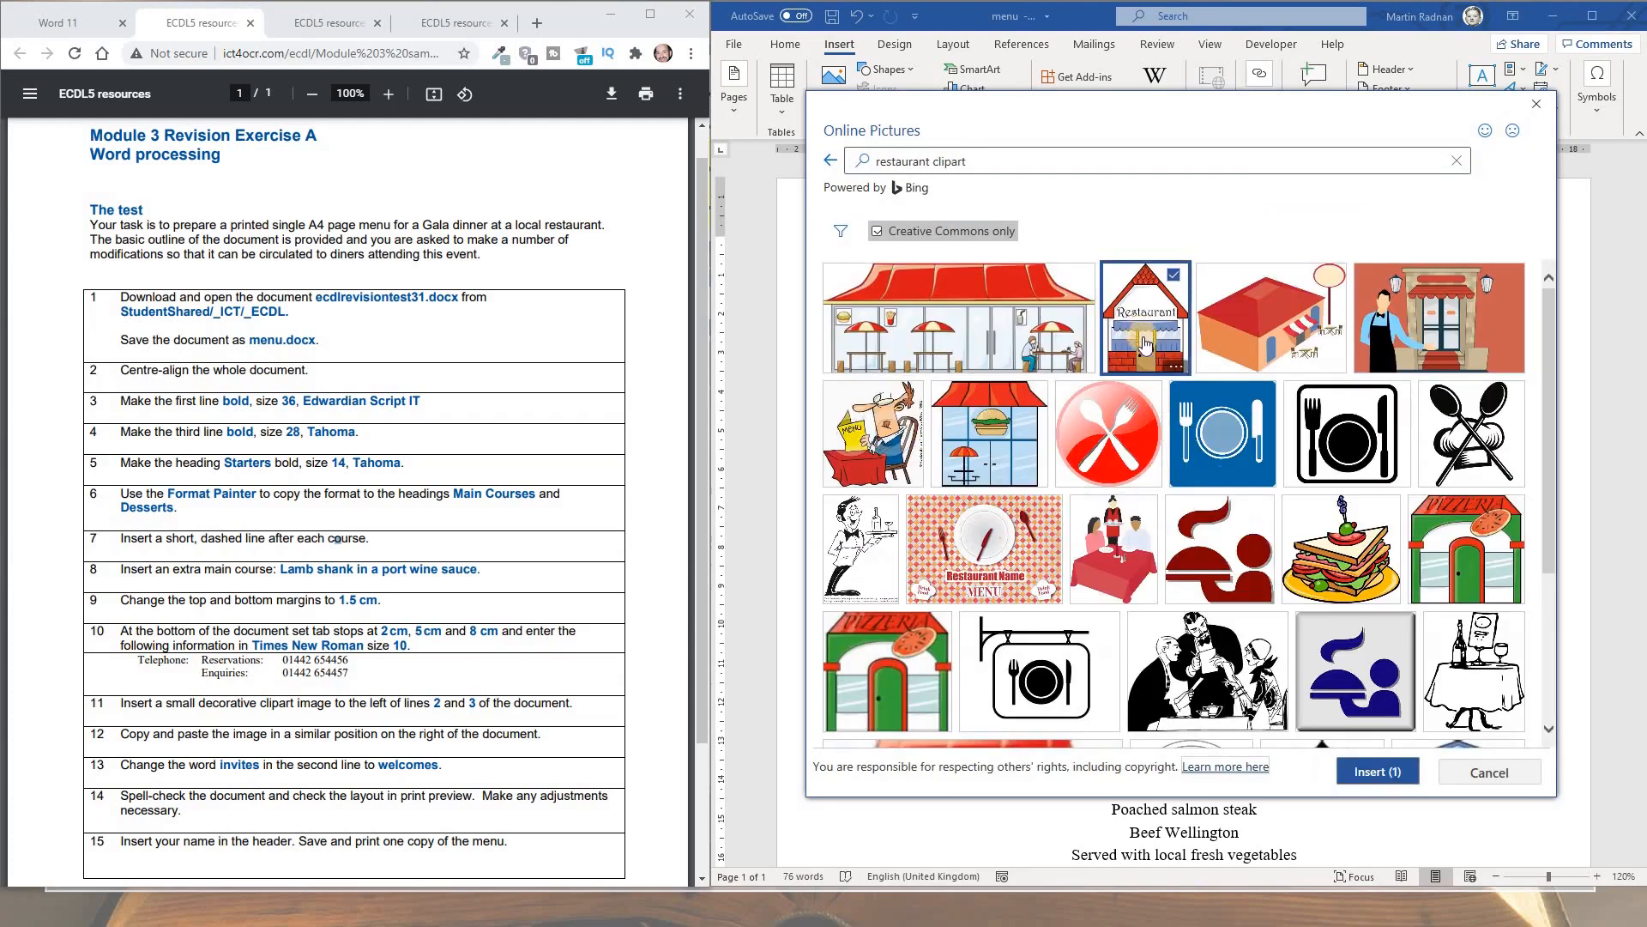
{"action": "left_click", "coordinate": [1353, 774]}
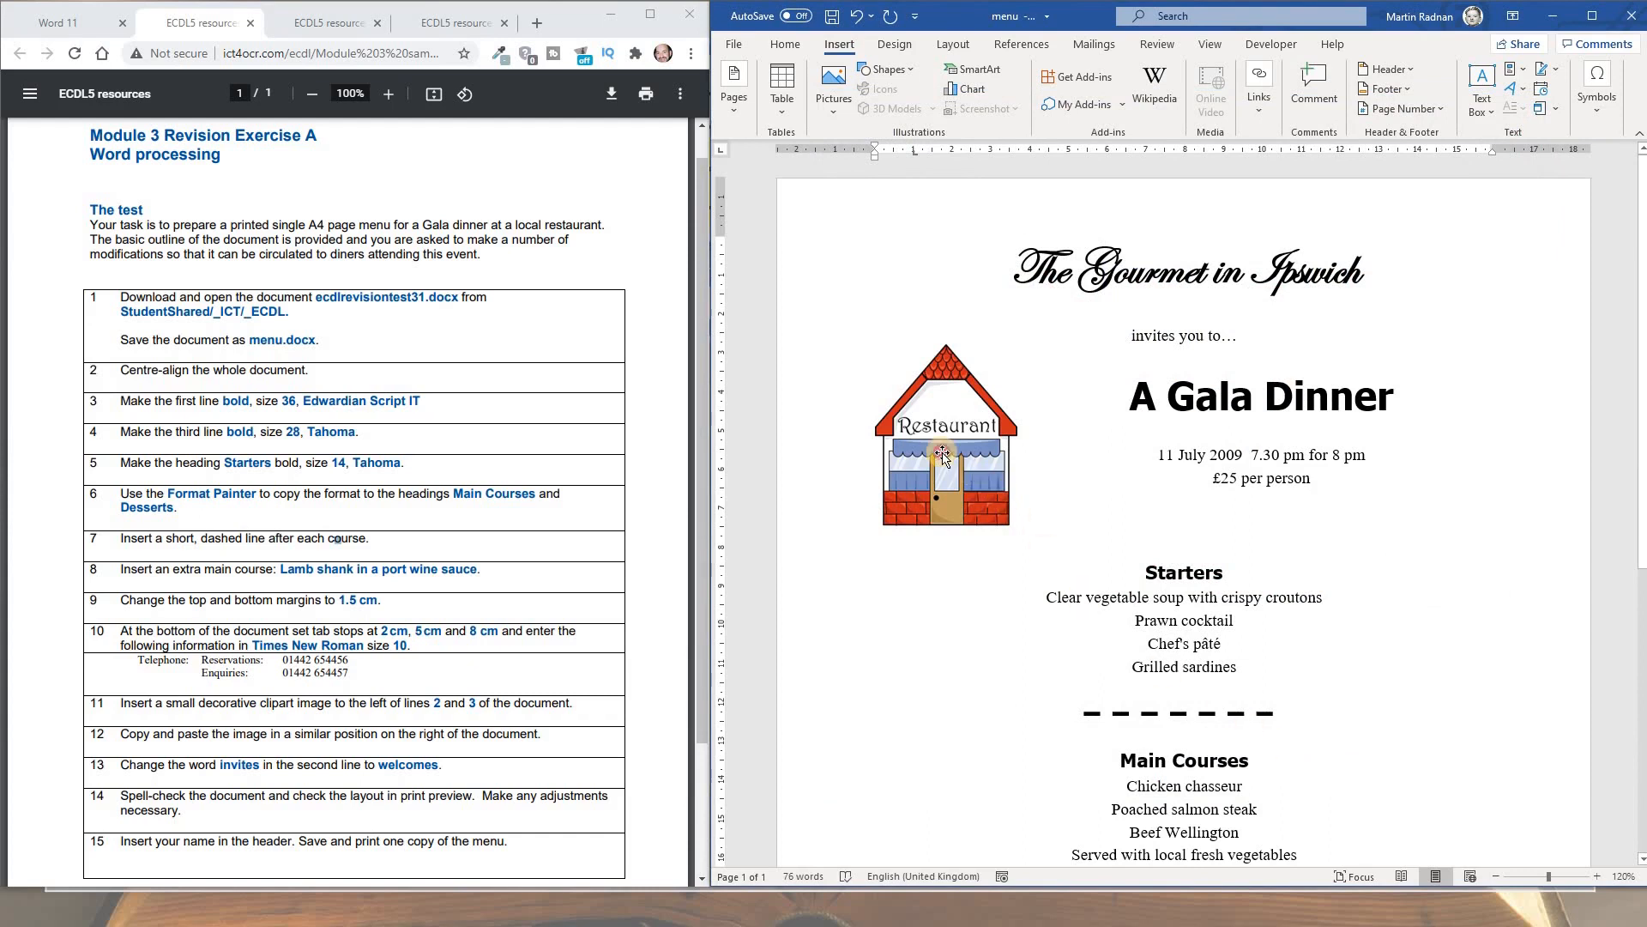
Shrink the clipart and move it left of the invitation and A Gala Dinner lines
{"action": "left_click", "coordinate": [941, 452]}
{"action": "left_click_drag", "start_coordinate": [1019, 525], "coordinate": [949, 473]}
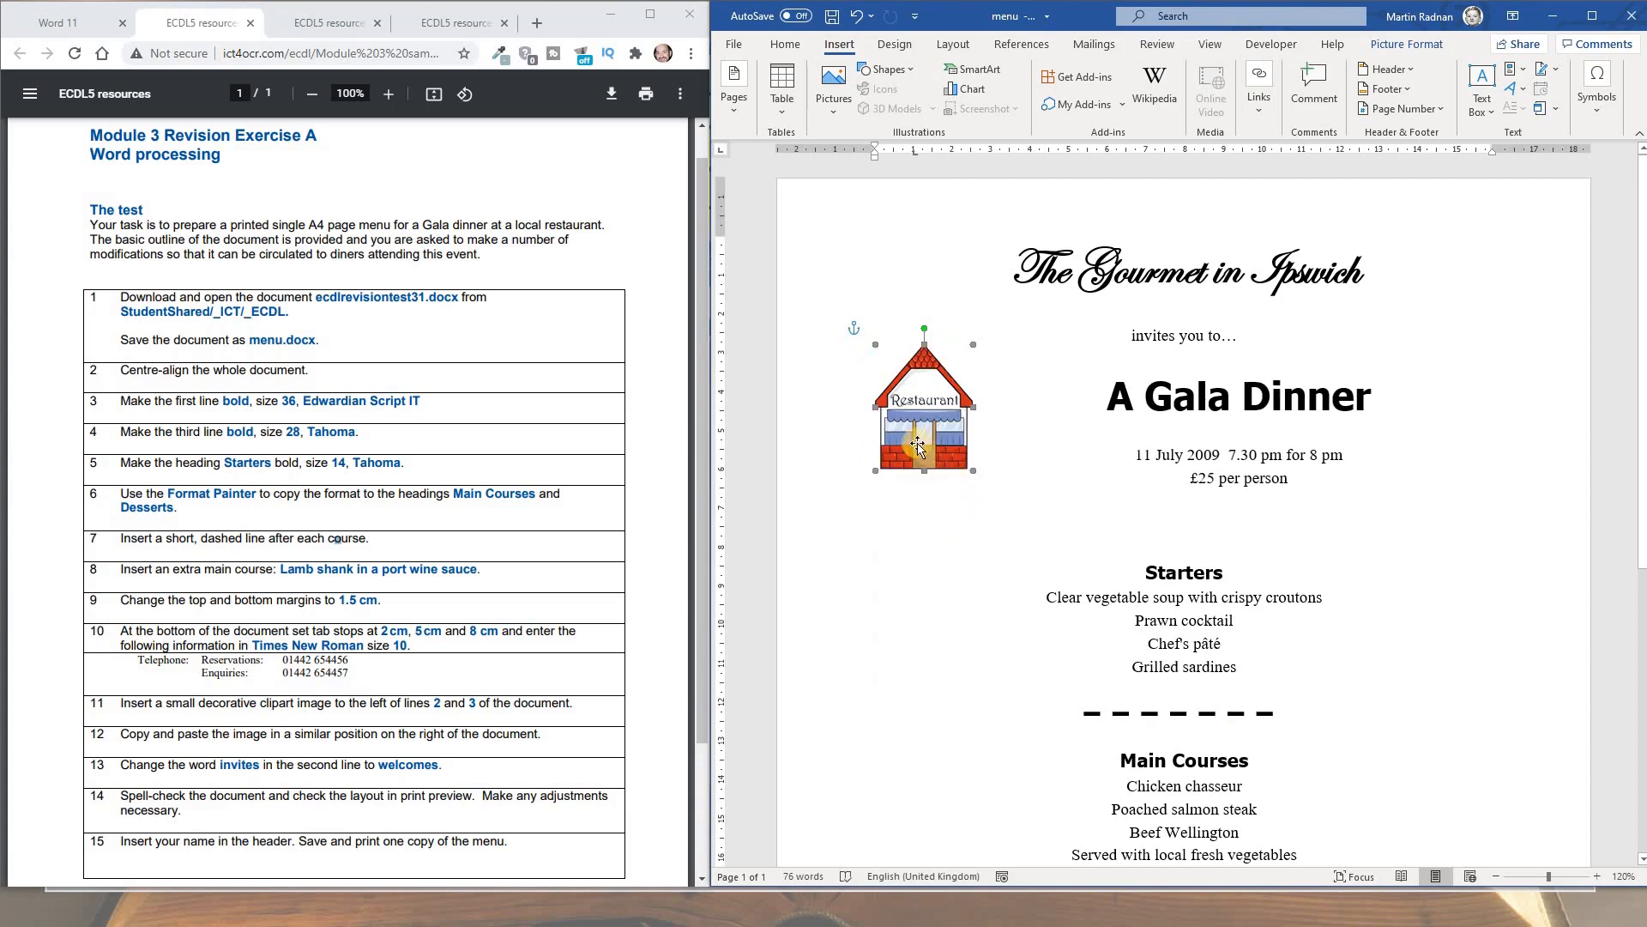
{"action": "left_click_drag", "start_coordinate": [921, 413], "coordinate": [935, 414]}
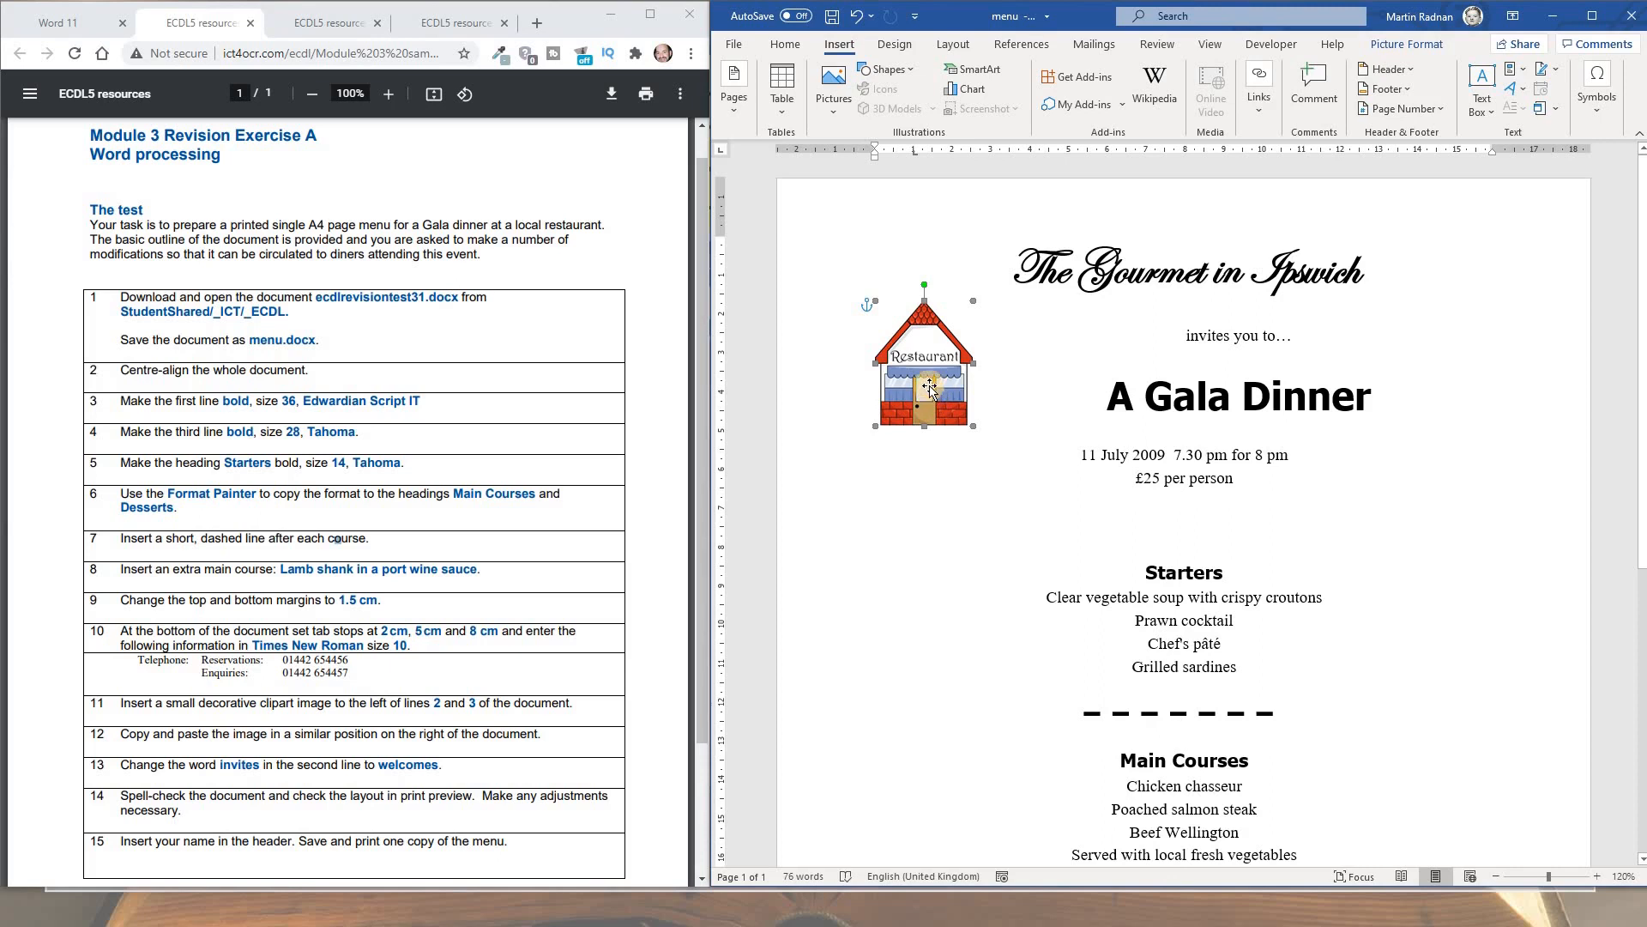
Copy and paste the restaurant clipart, then drag the duplicate right of the A Gala Dinner title
{"action": "right_click", "coordinate": [929, 386]}
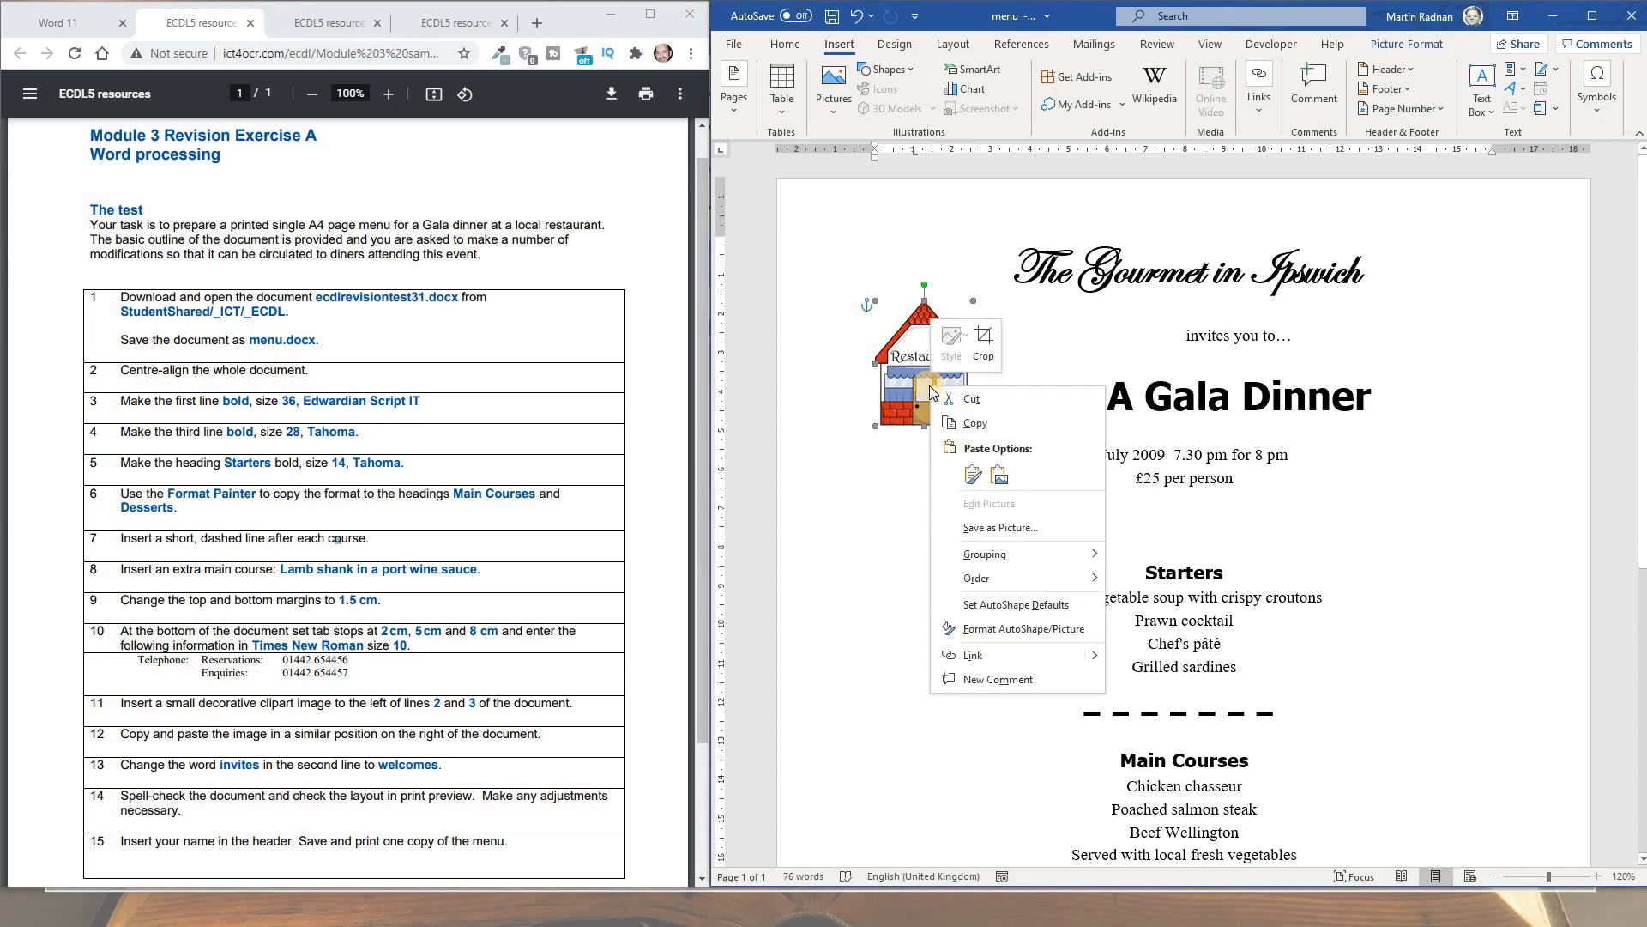
{"action": "left_click", "coordinate": [973, 423]}
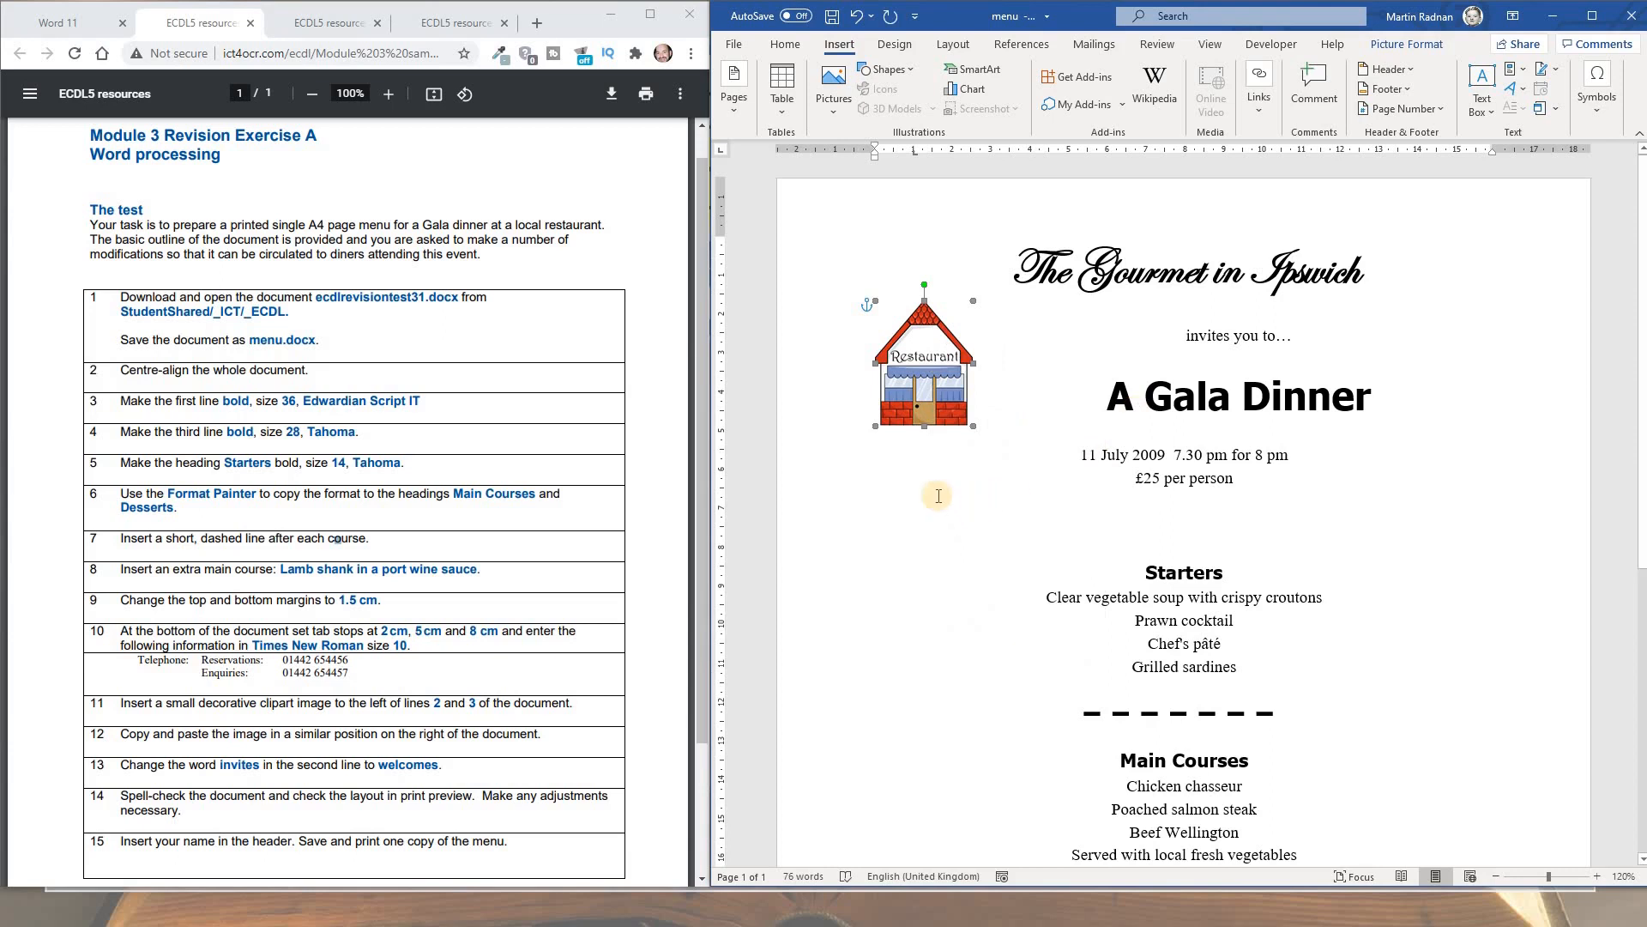
{"action": "right_click", "coordinate": [954, 550]}
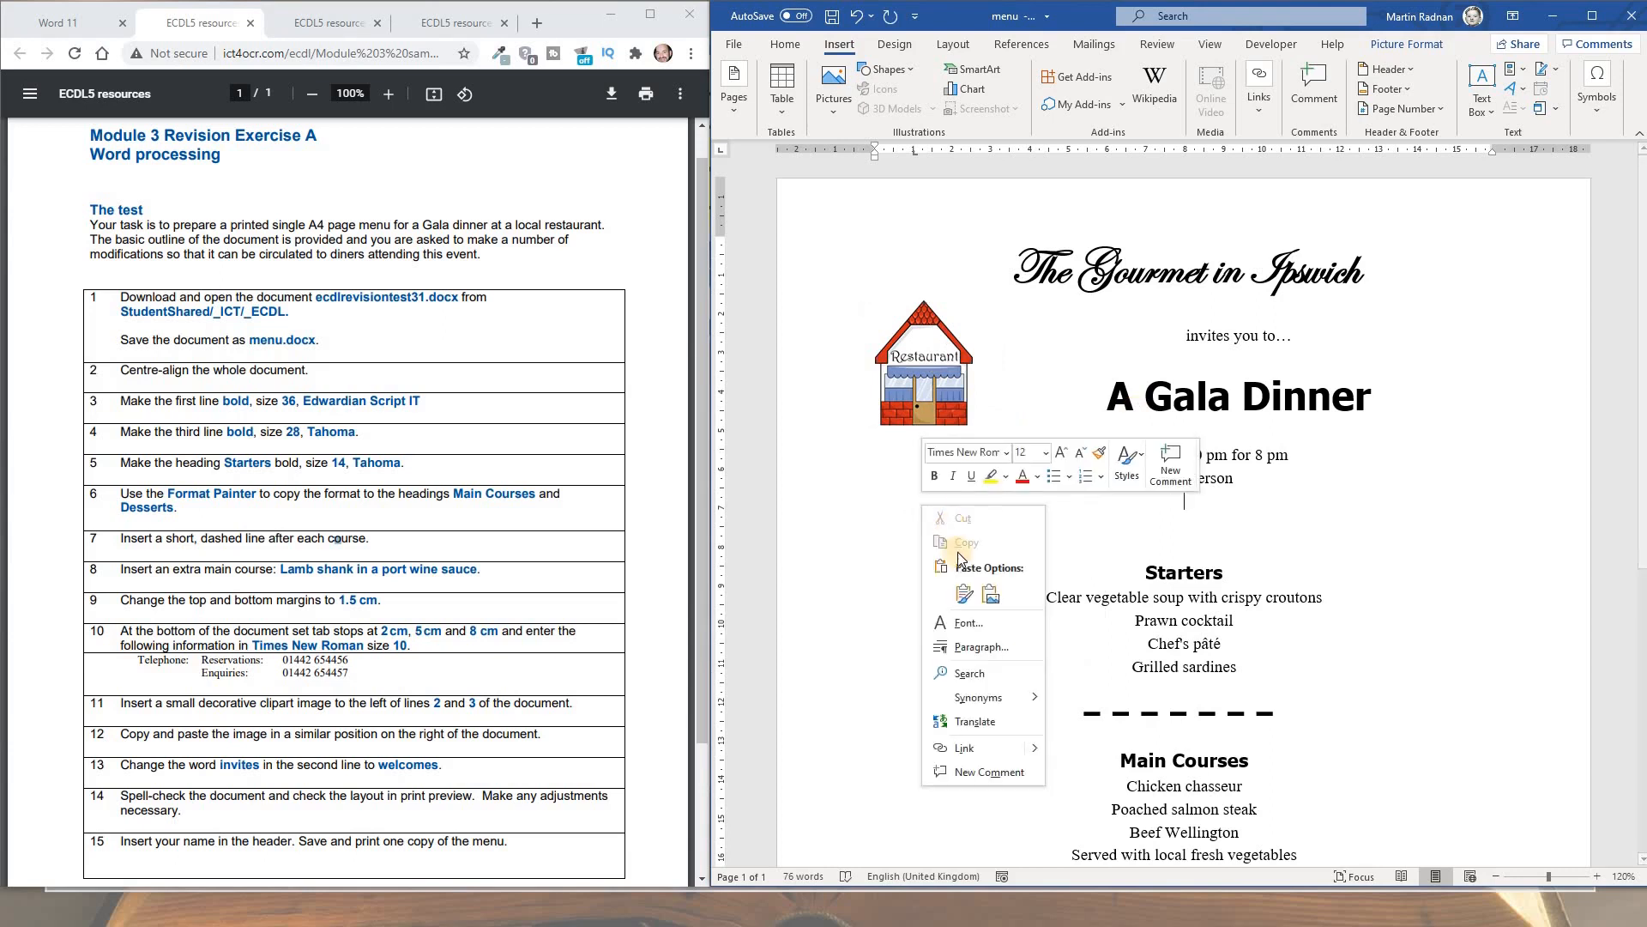
{"action": "left_click", "coordinate": [965, 595]}
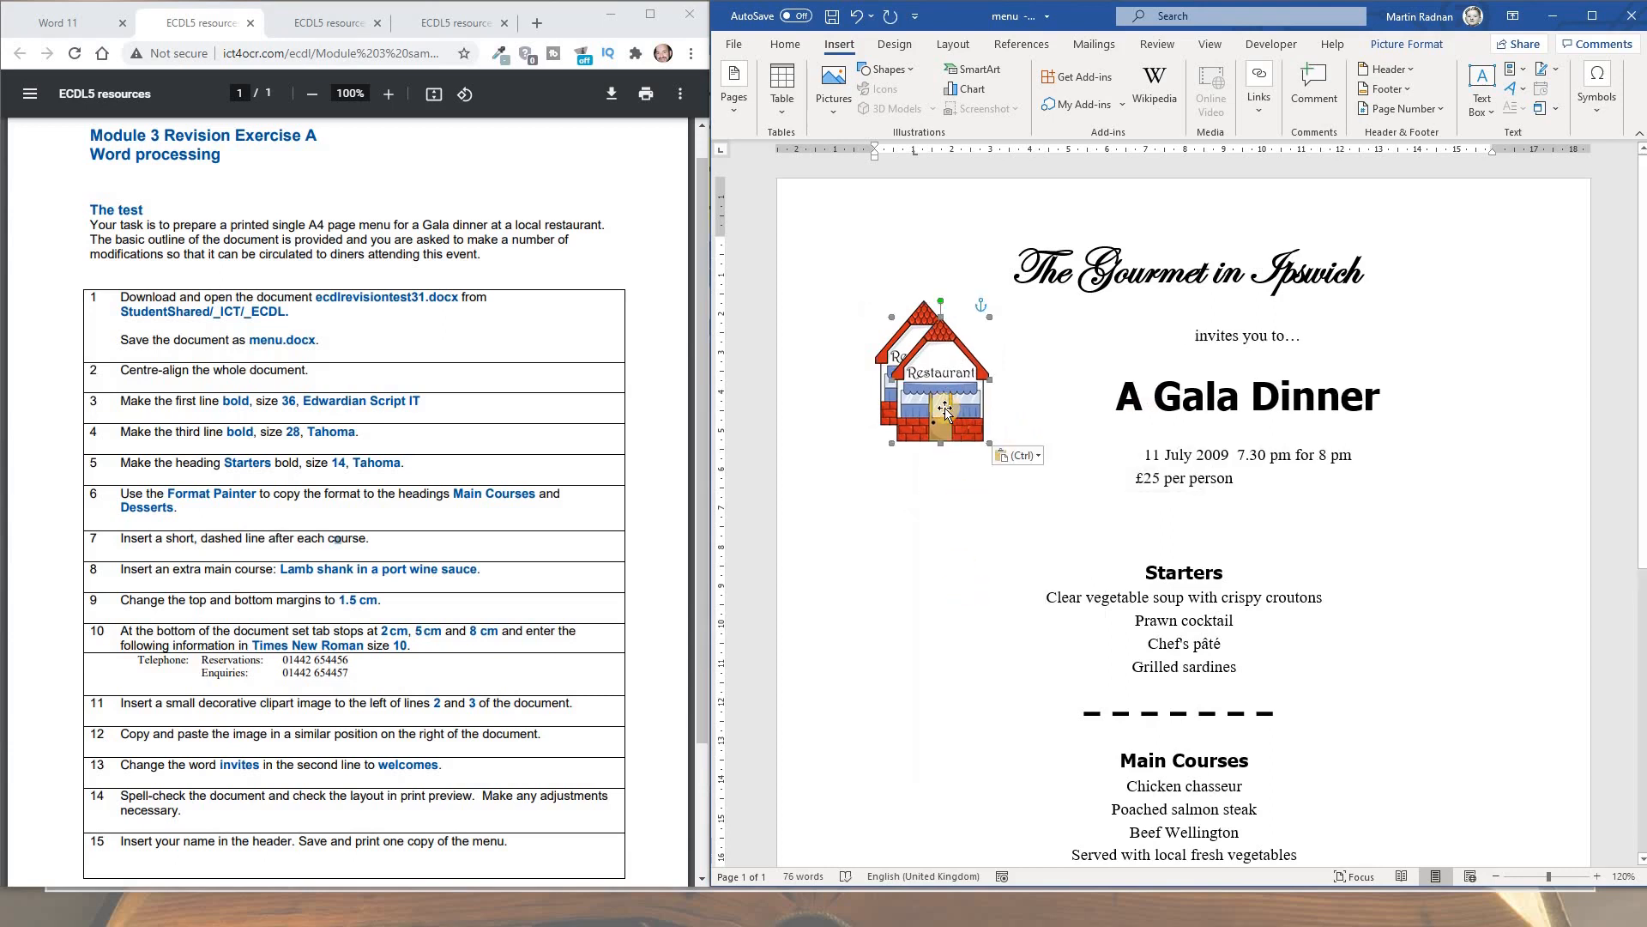
{"action": "left_click_drag", "start_coordinate": [976, 408], "coordinate": [1465, 392]}
{"action": "left_click", "coordinate": [841, 552]}
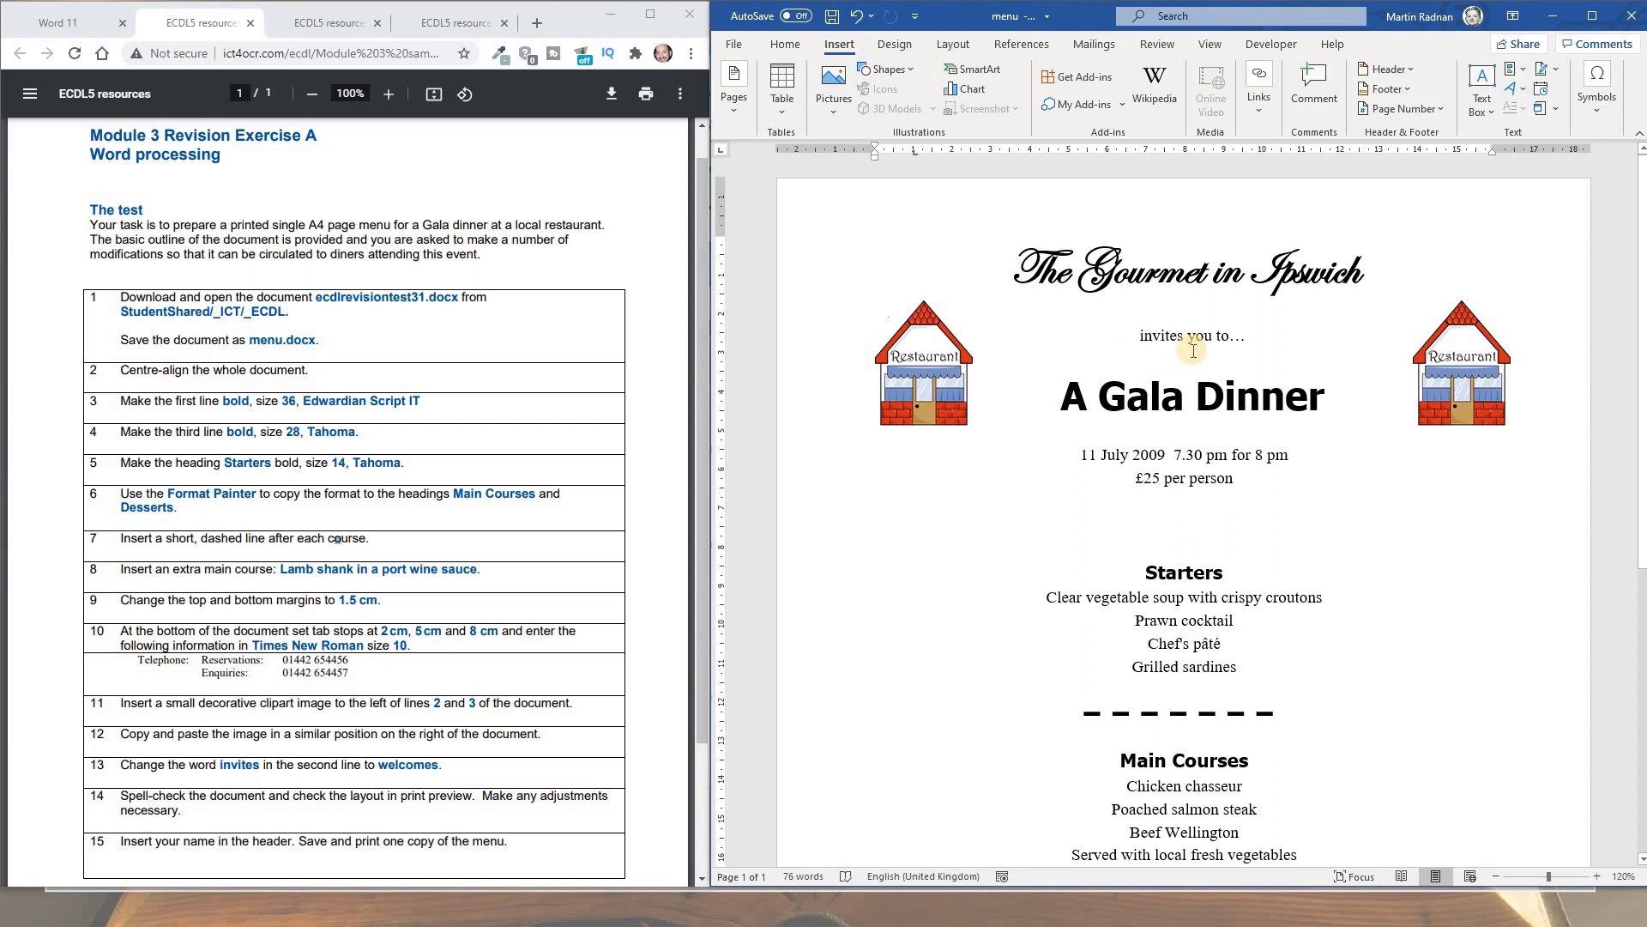
{"action": "left_click", "coordinate": [1140, 336]}
{"action": "left_click", "coordinate": [785, 44]}
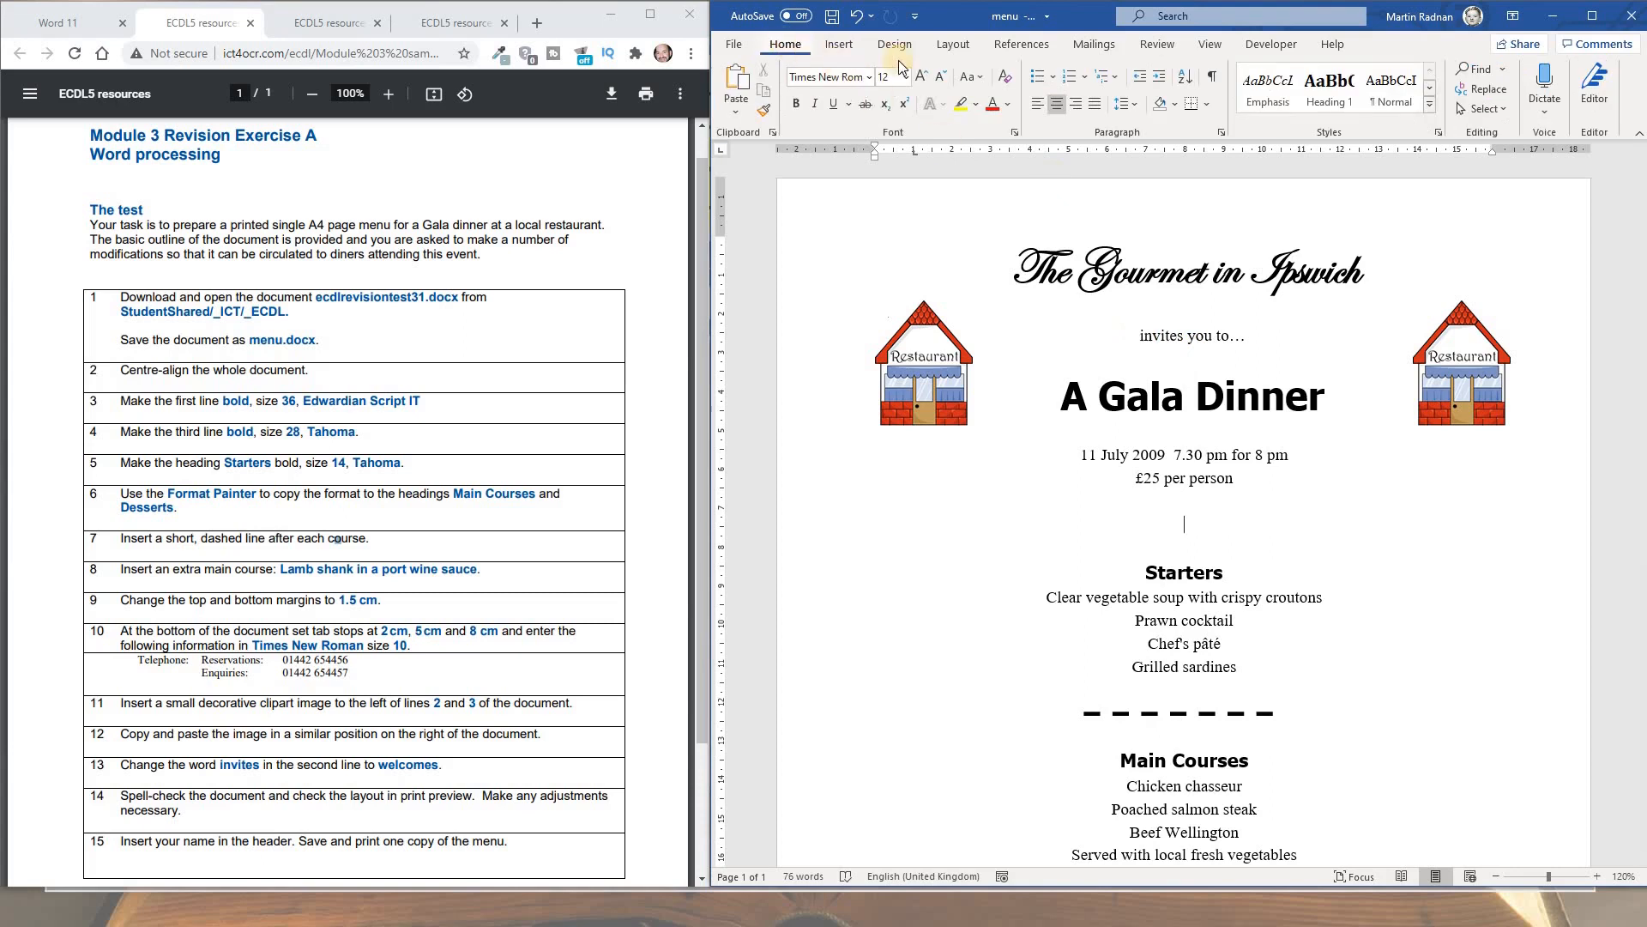
Use Find and Replace to change every 'invites' to 'welcomes'
{"action": "left_click", "coordinate": [1489, 89]}
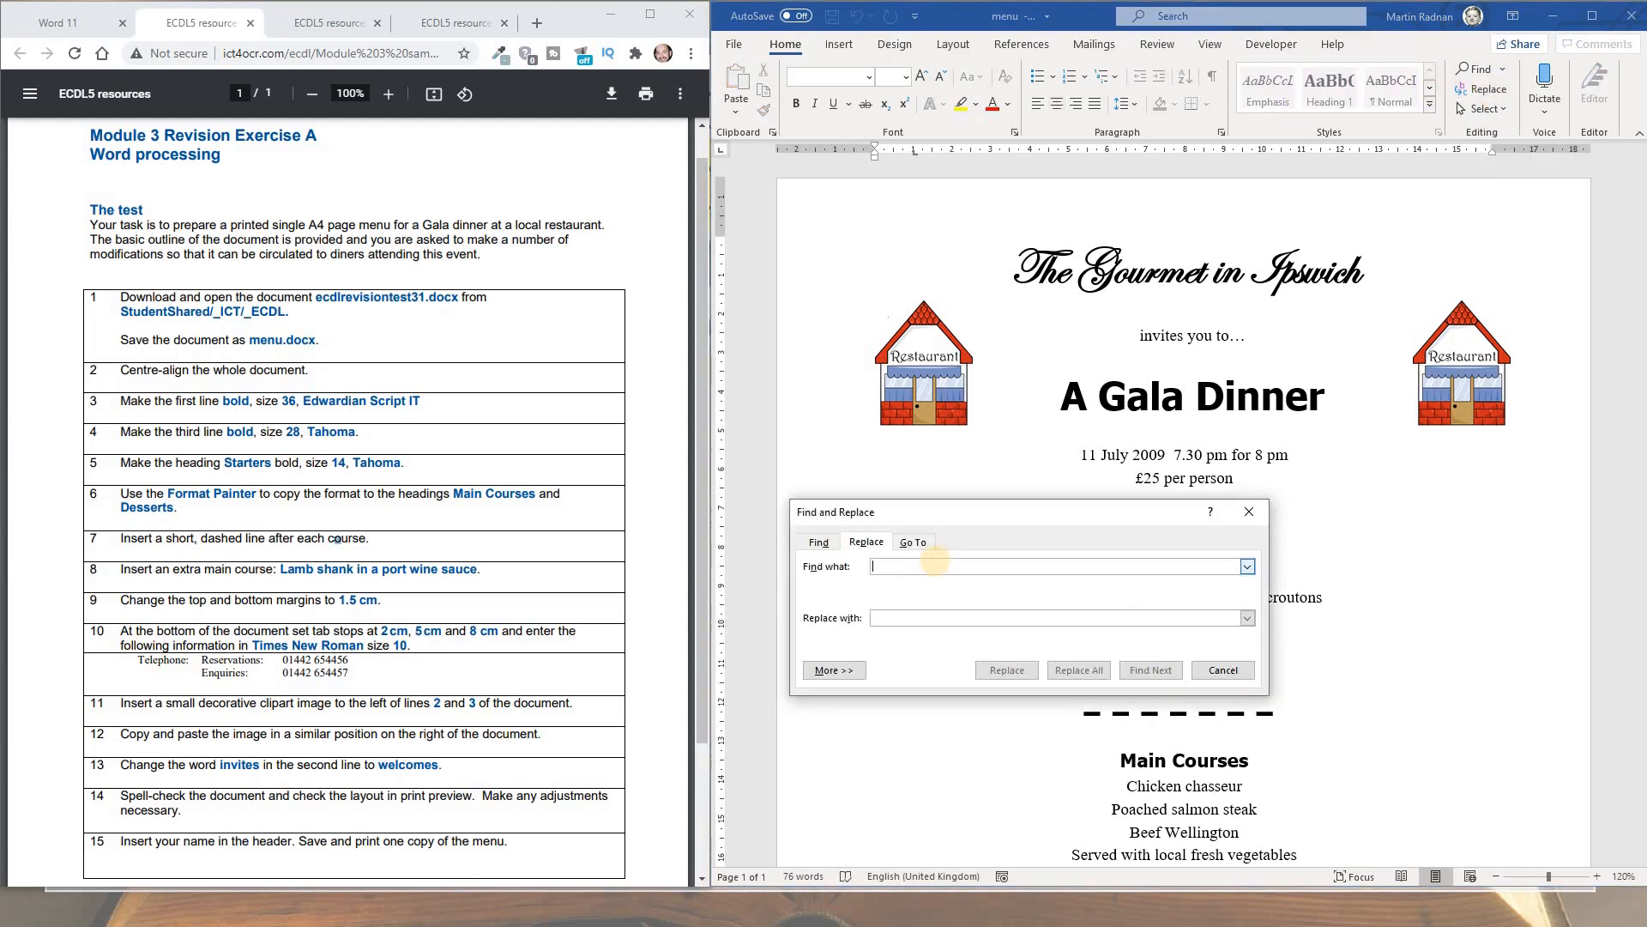
{"action": "type", "text": "invite"}
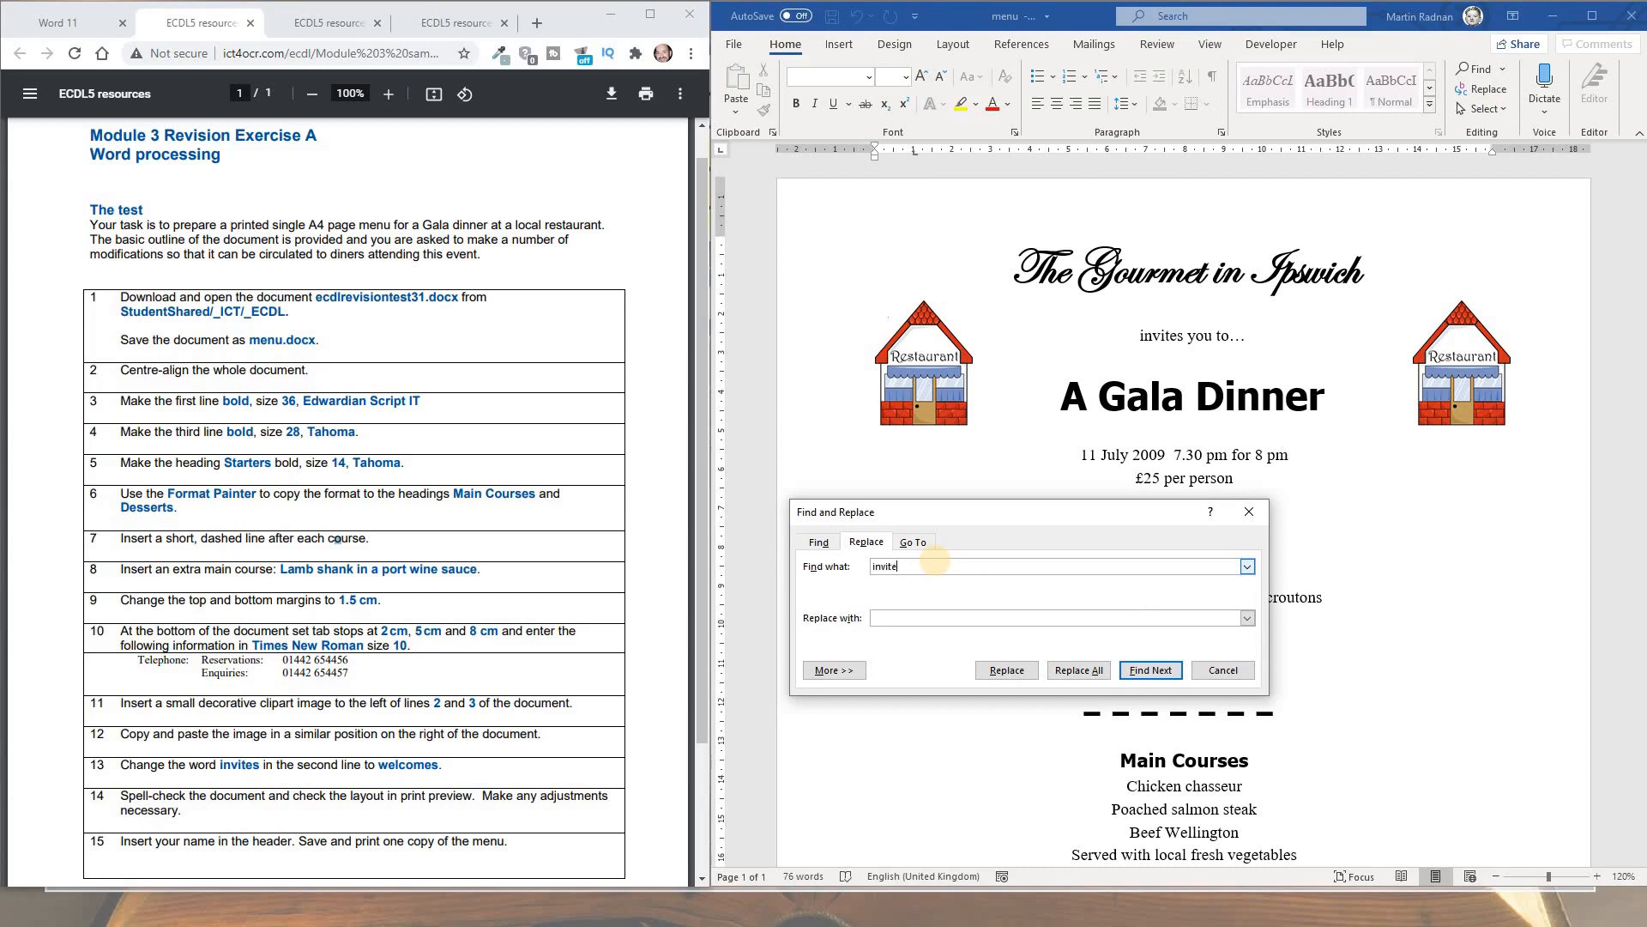
{"action": "type", "text": "s"}
{"action": "left_click", "coordinate": [925, 616]}
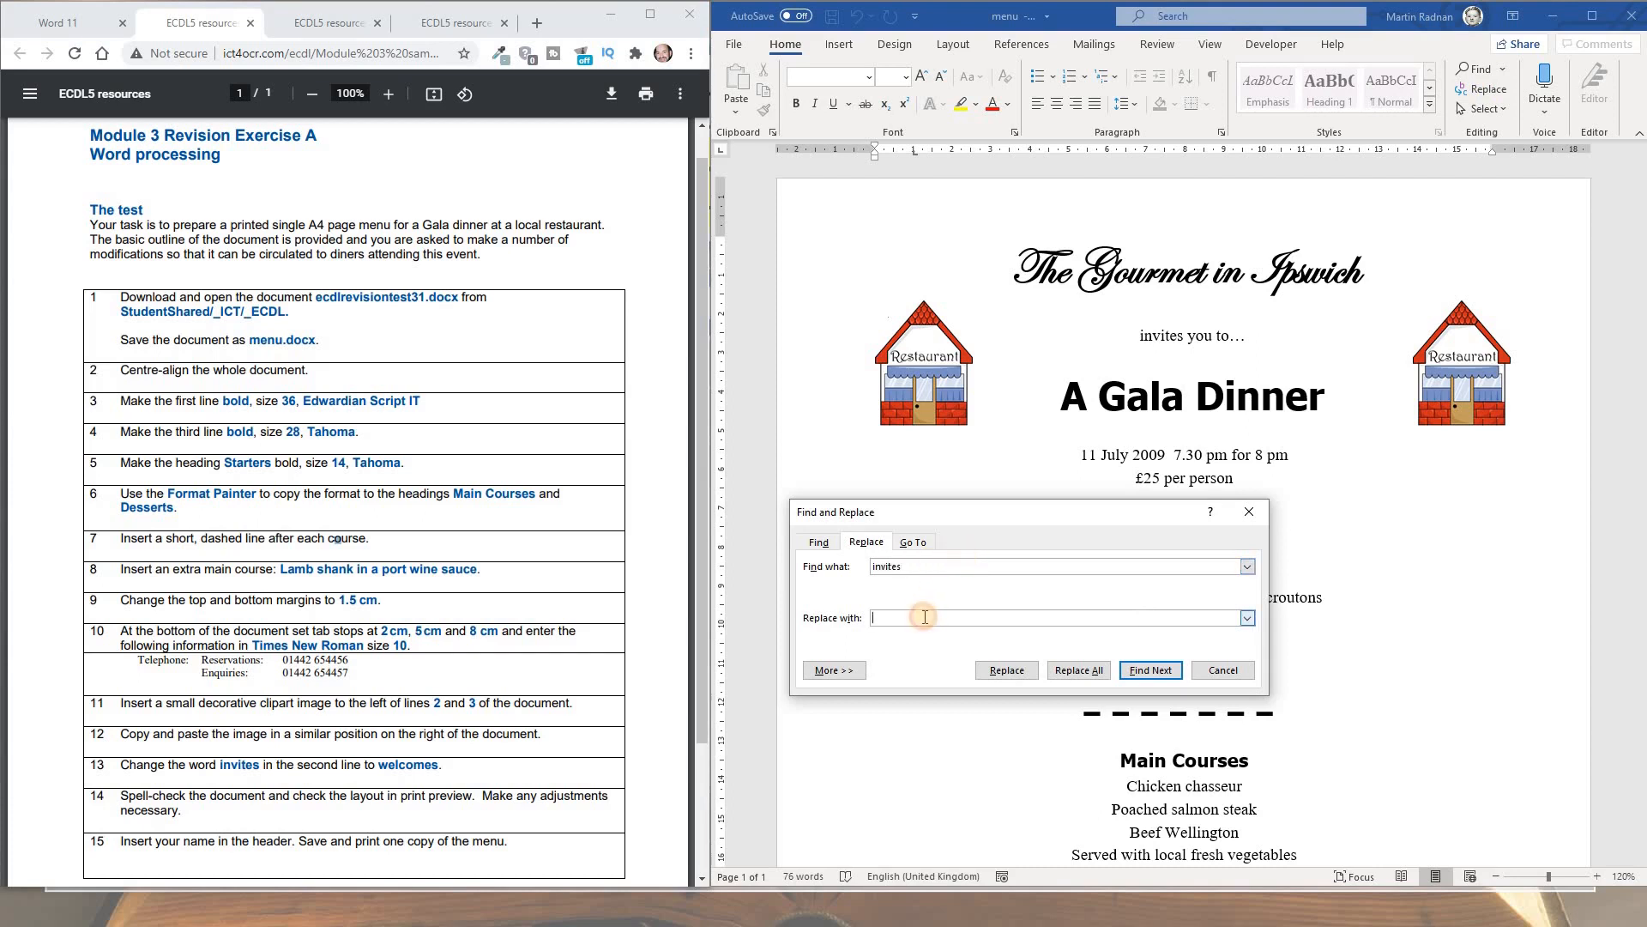
{"action": "type", "text": "welcomes"}
{"action": "left_click", "coordinate": [1078, 670]}
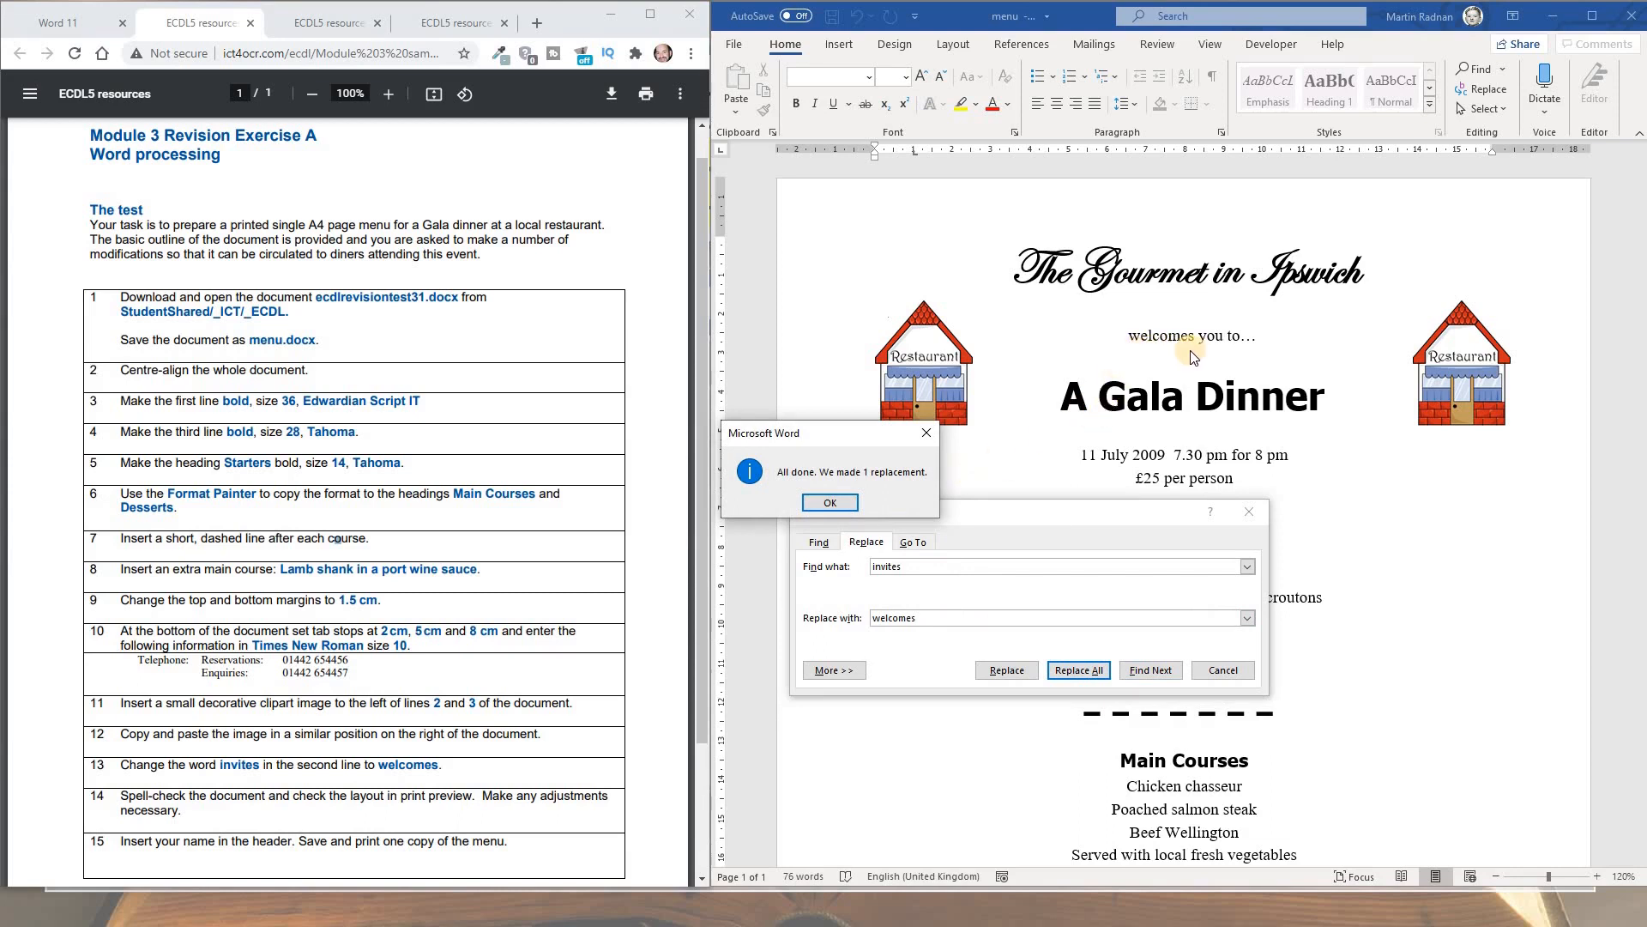
{"action": "left_click", "coordinate": [830, 504]}
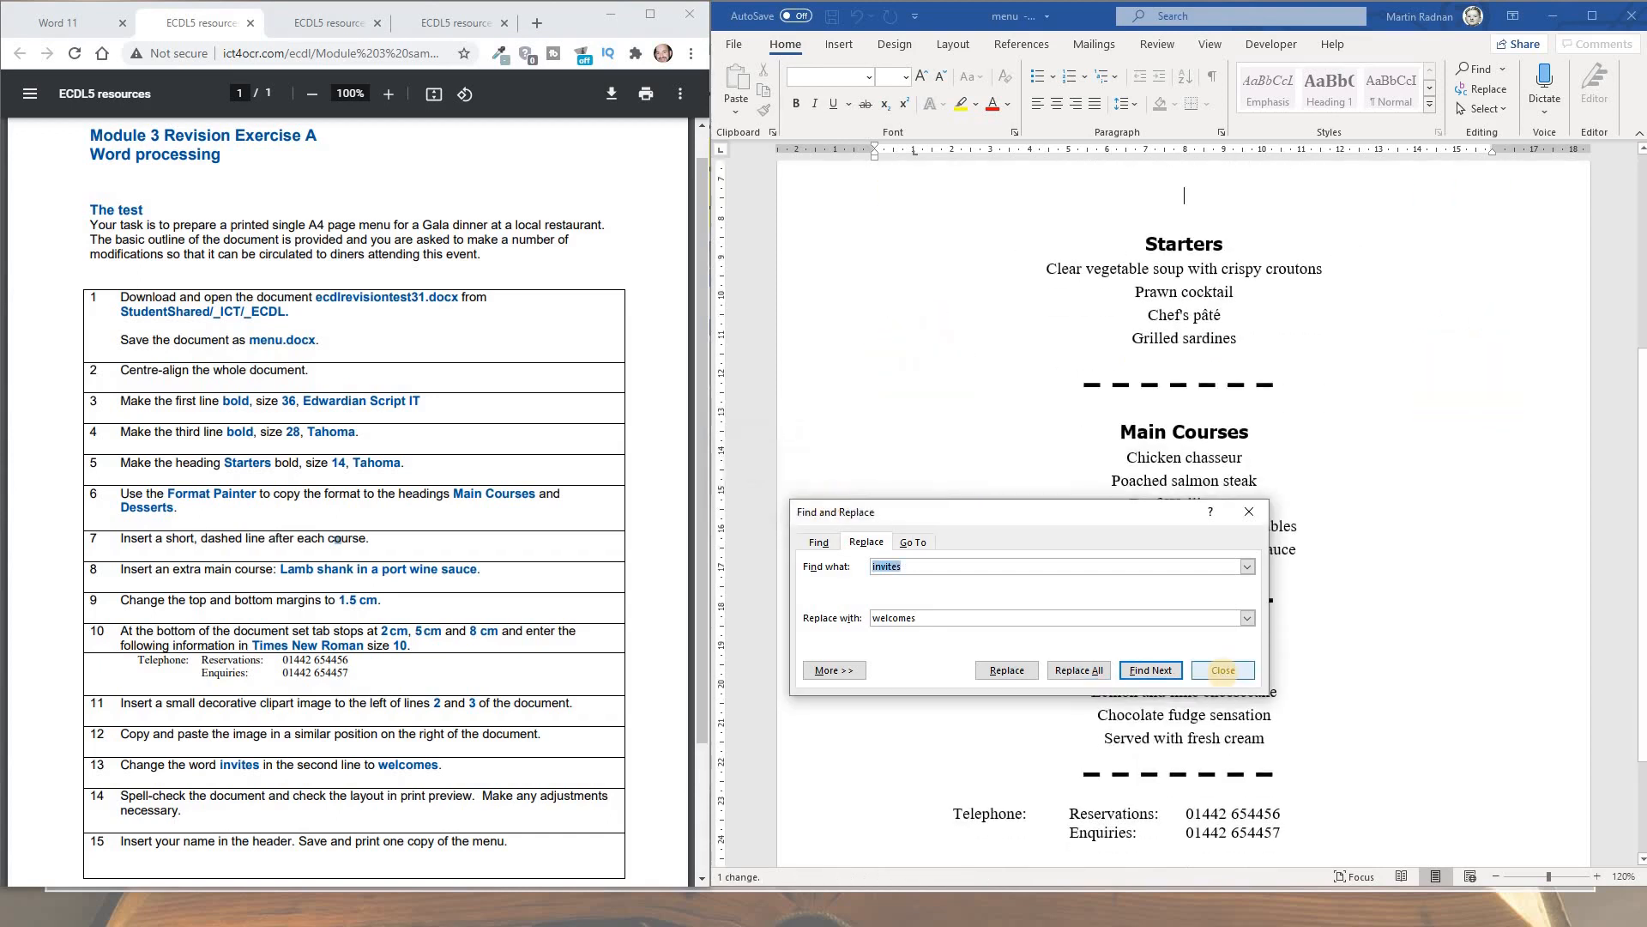
{"action": "left_click", "coordinate": [1224, 670]}
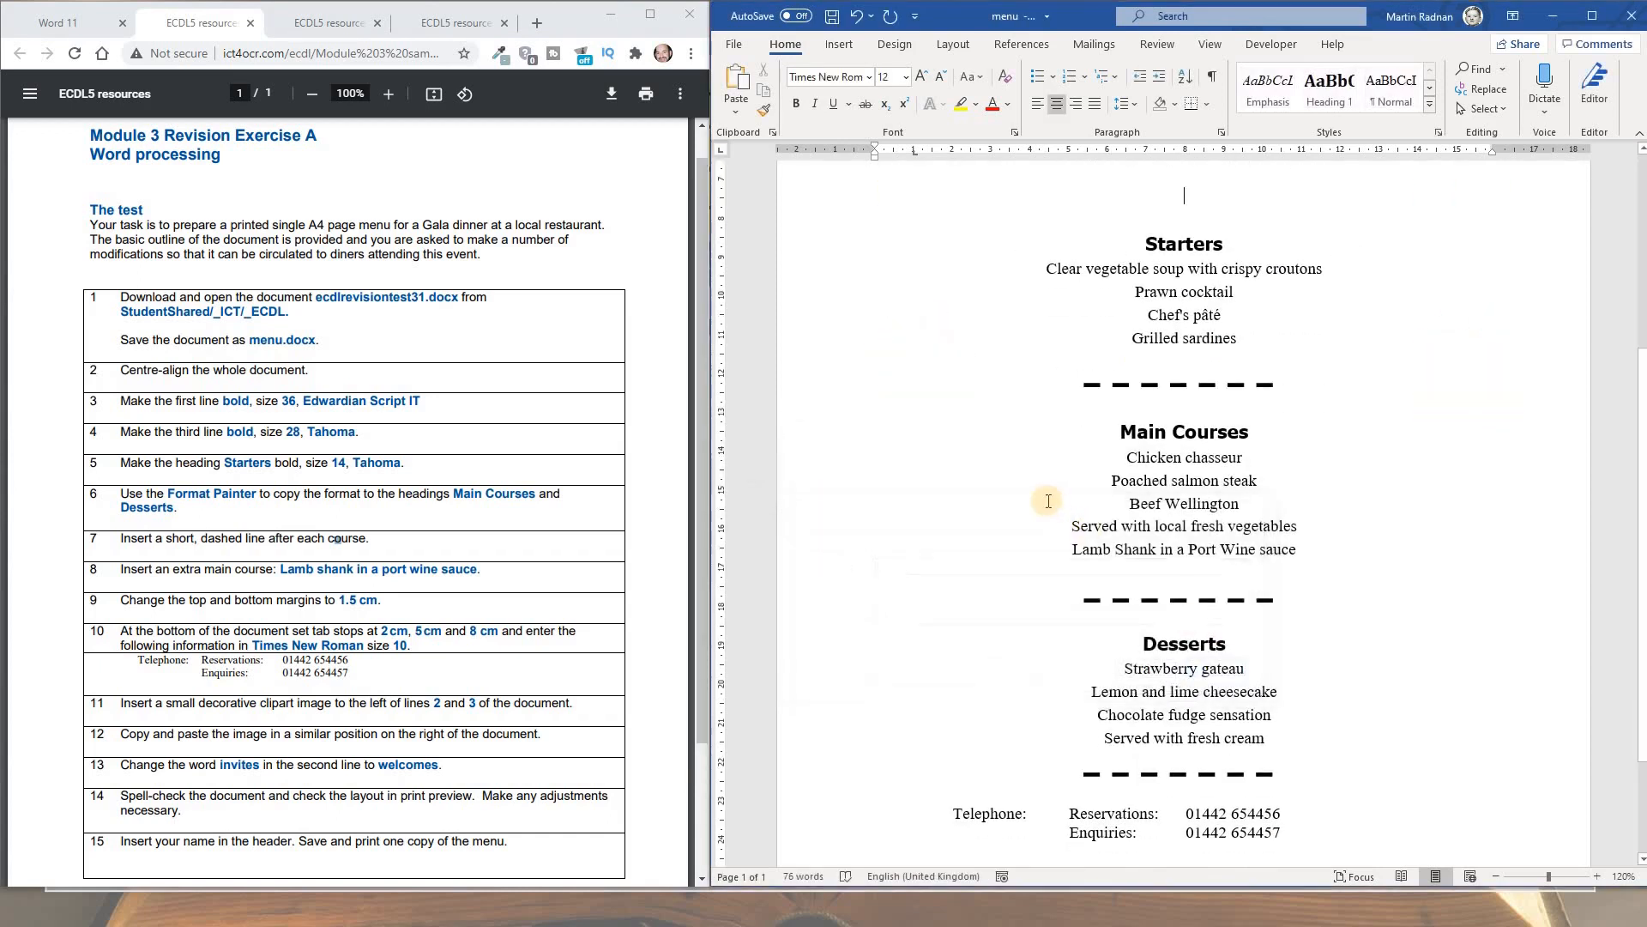
{"action": "scroll", "coordinate": [1047, 500], "scroll_direction": "up", "scroll_amount": 5}
{"action": "scroll", "coordinate": [1048, 500], "scroll_direction": "up", "scroll_amount": 2}
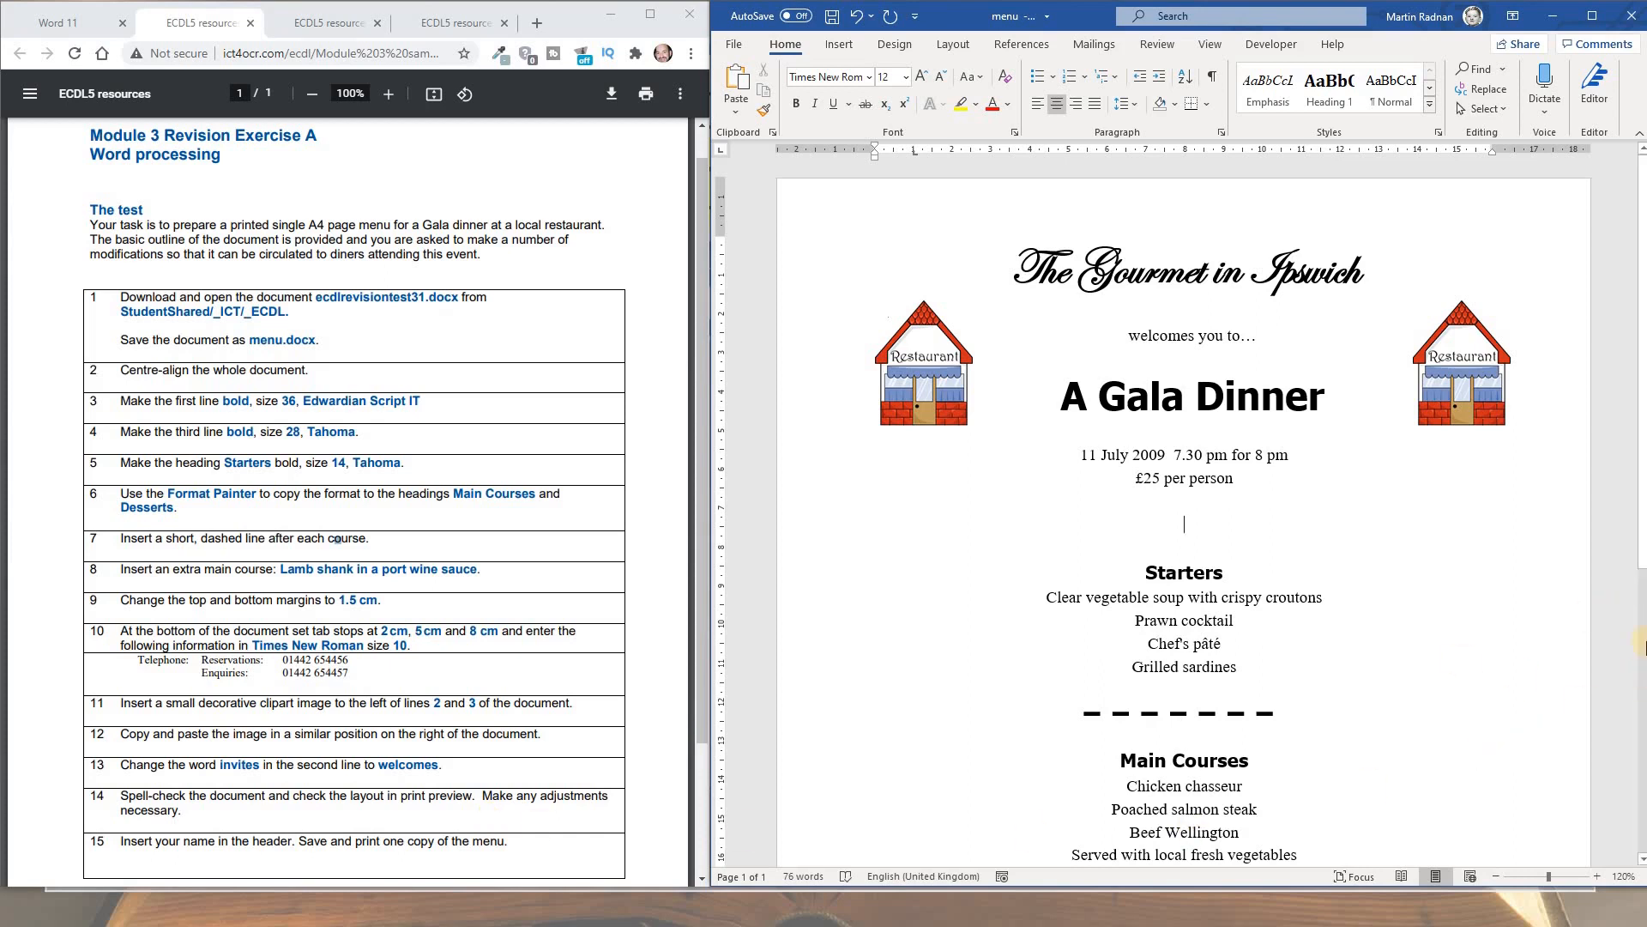
{"action": "left_click", "coordinate": [1598, 103]}
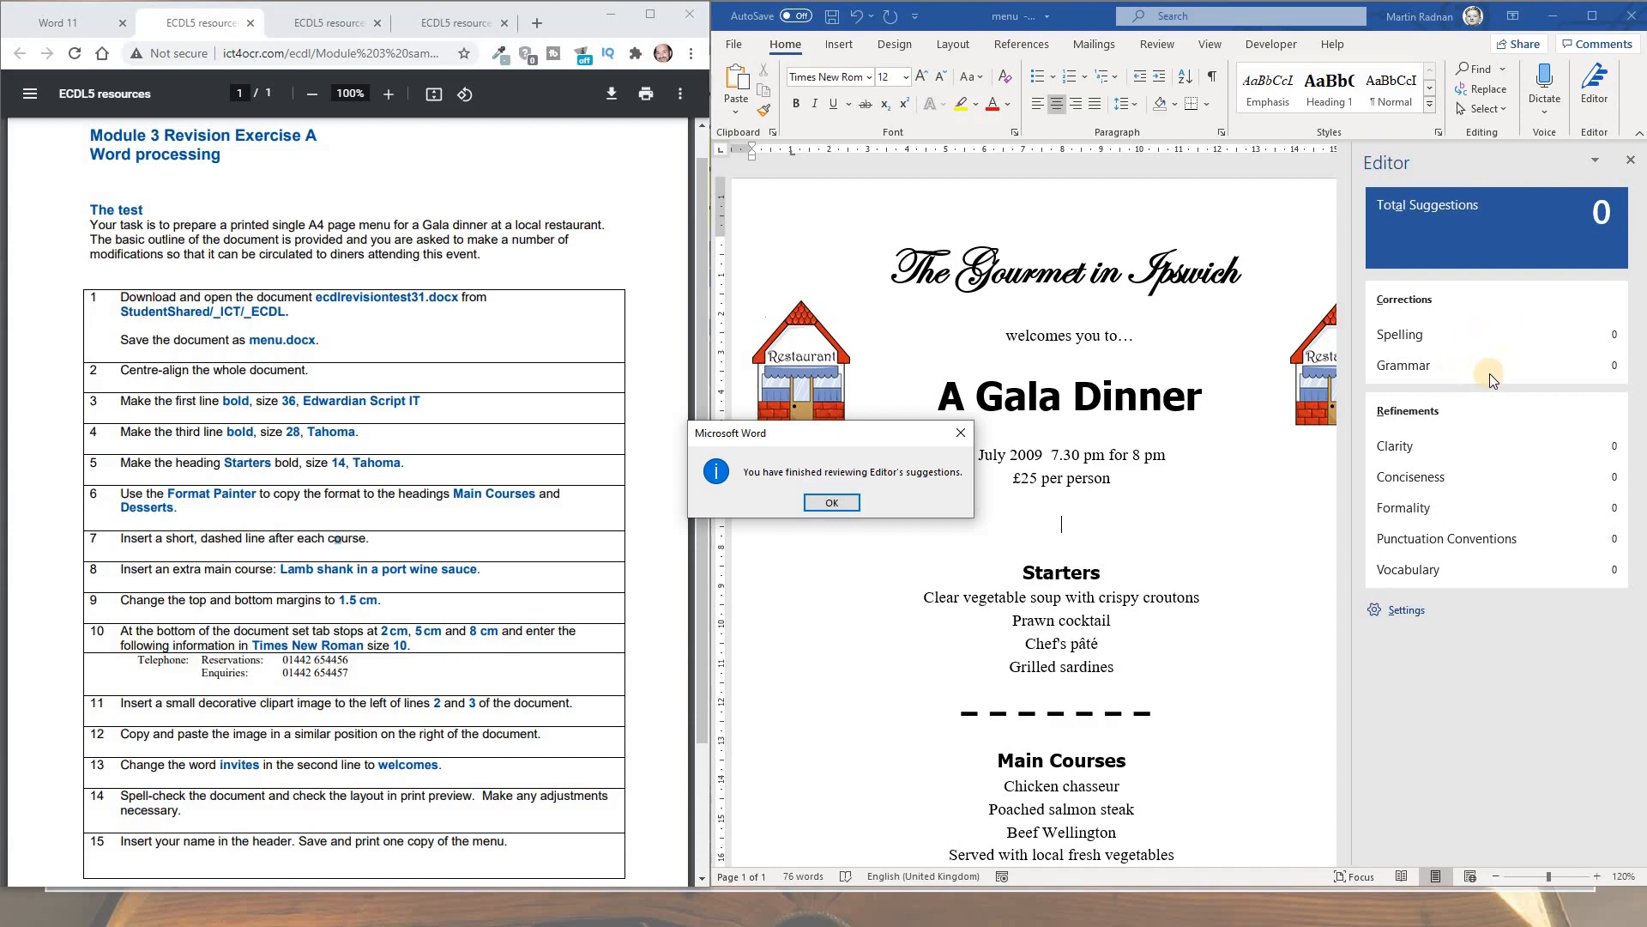
{"action": "left_click", "coordinate": [830, 504]}
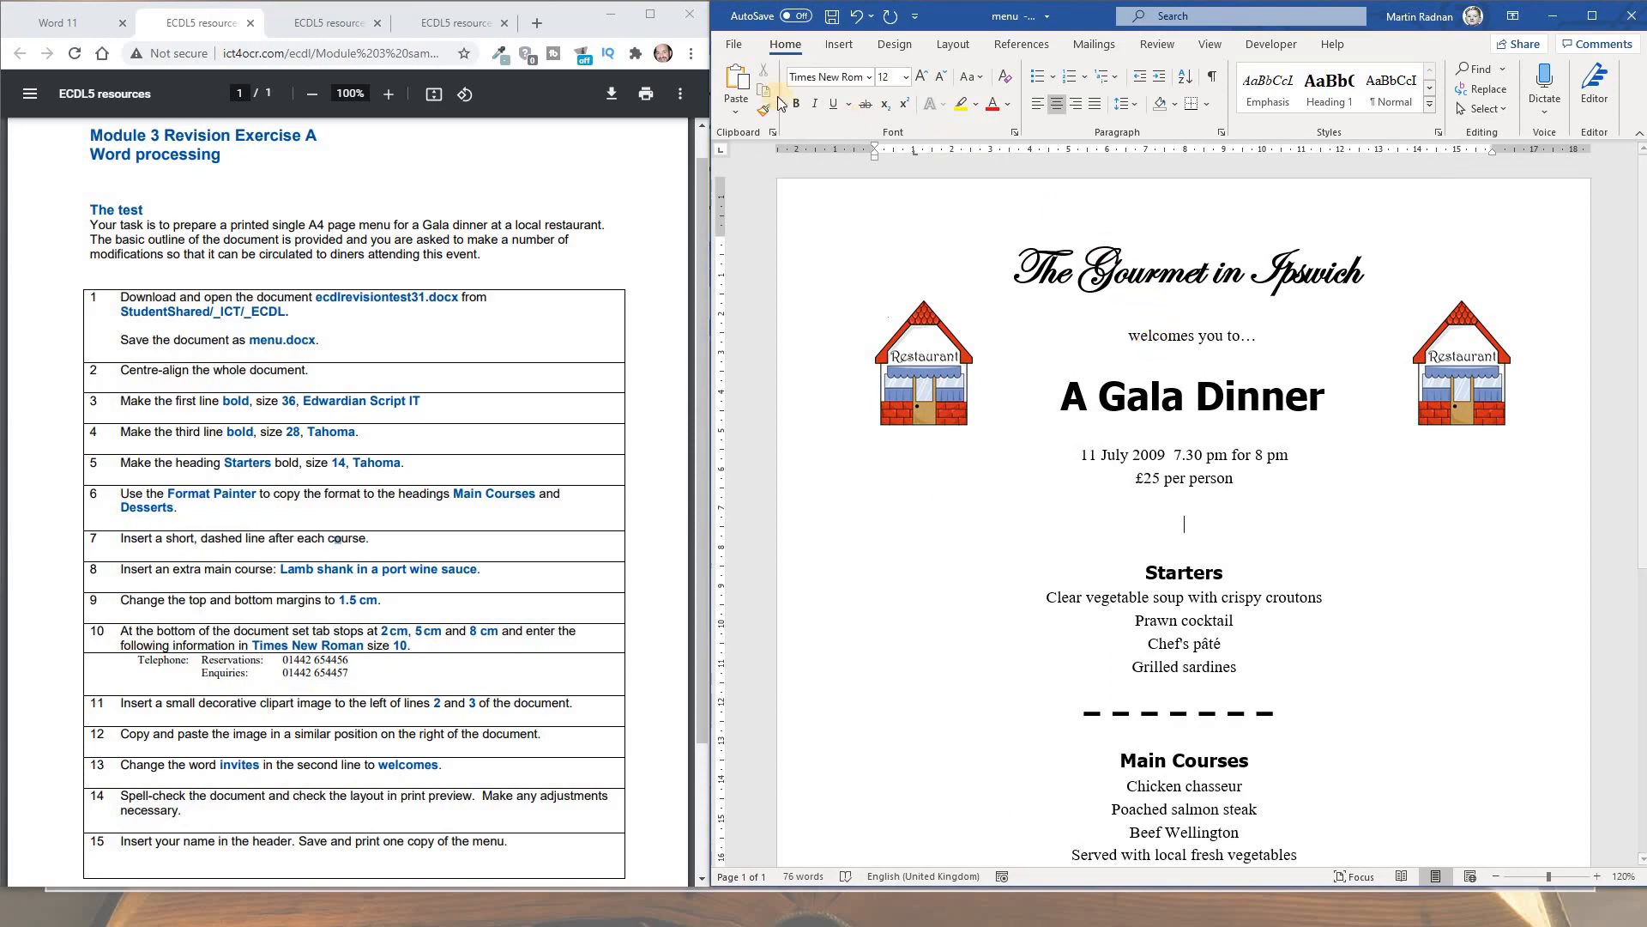
Preview the print, delete the two blank lines above Starters, then re-check the preview
{"action": "left_click", "coordinate": [733, 48]}
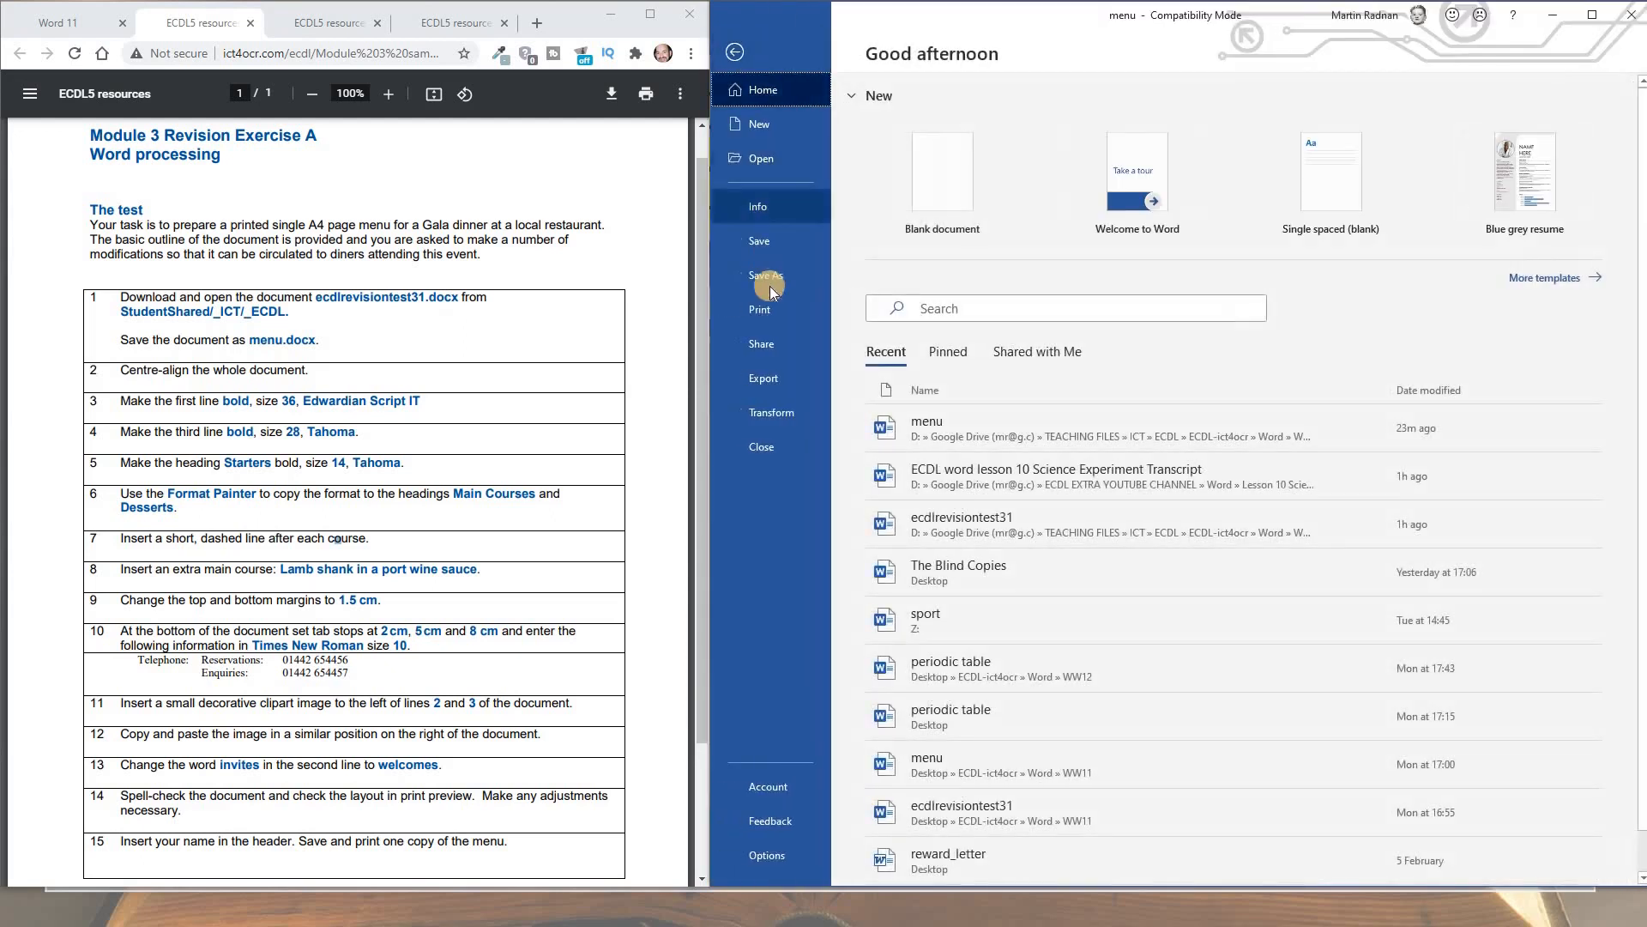
{"action": "left_click", "coordinate": [772, 313]}
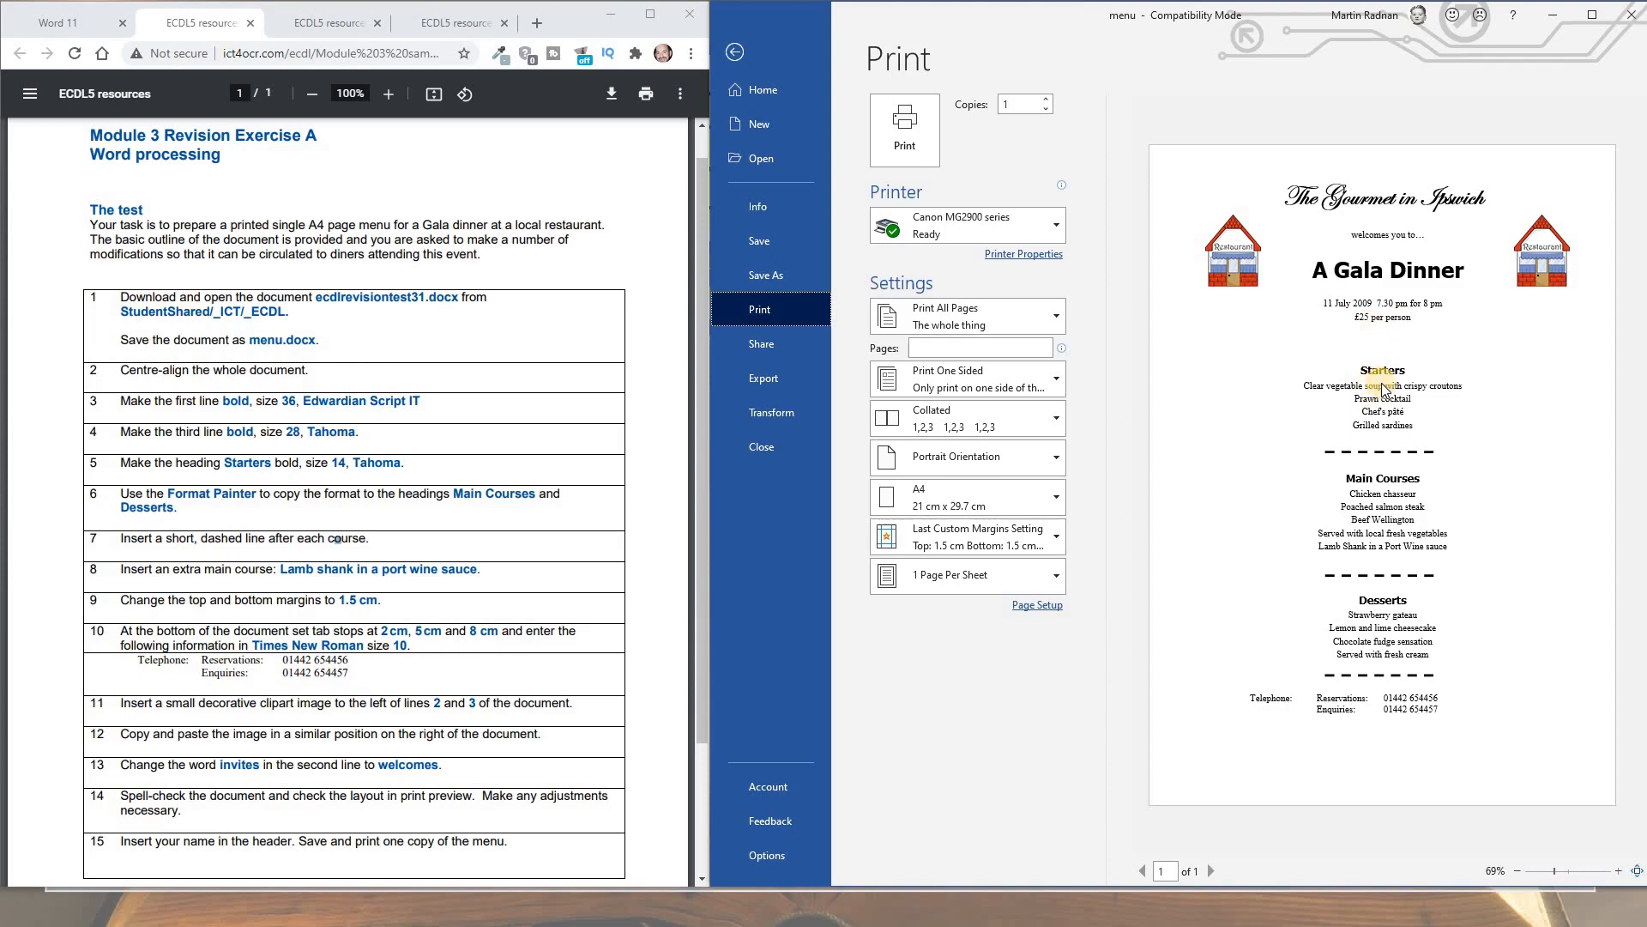
{"action": "left_click", "coordinate": [734, 54]}
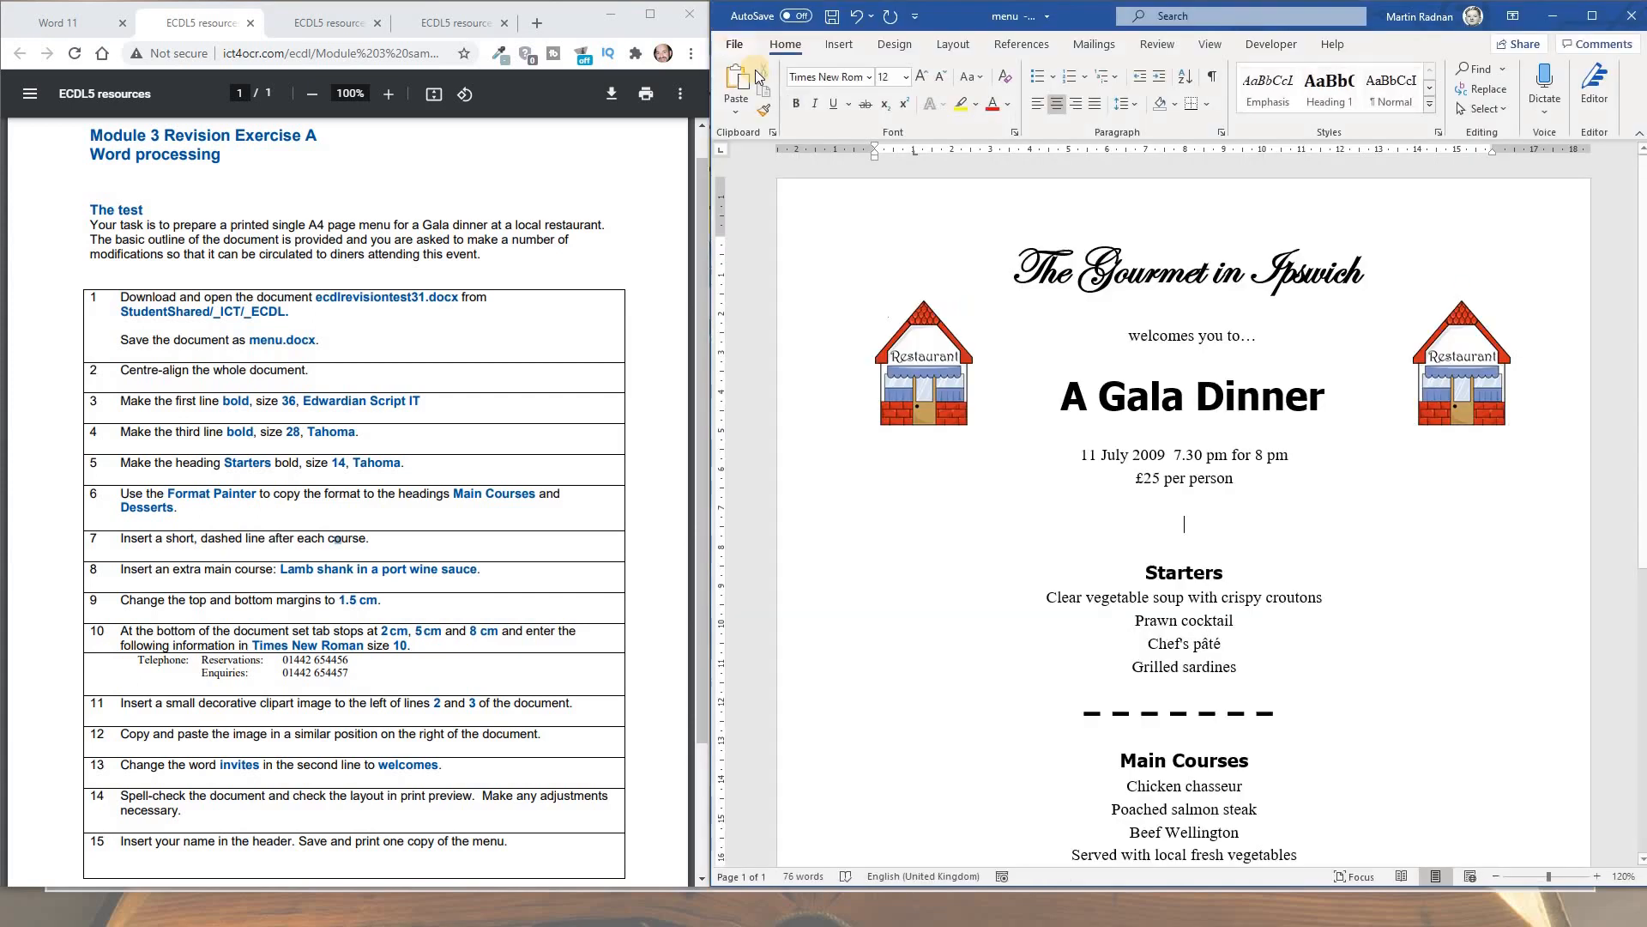
{"action": "key", "text": "BackSpace"}
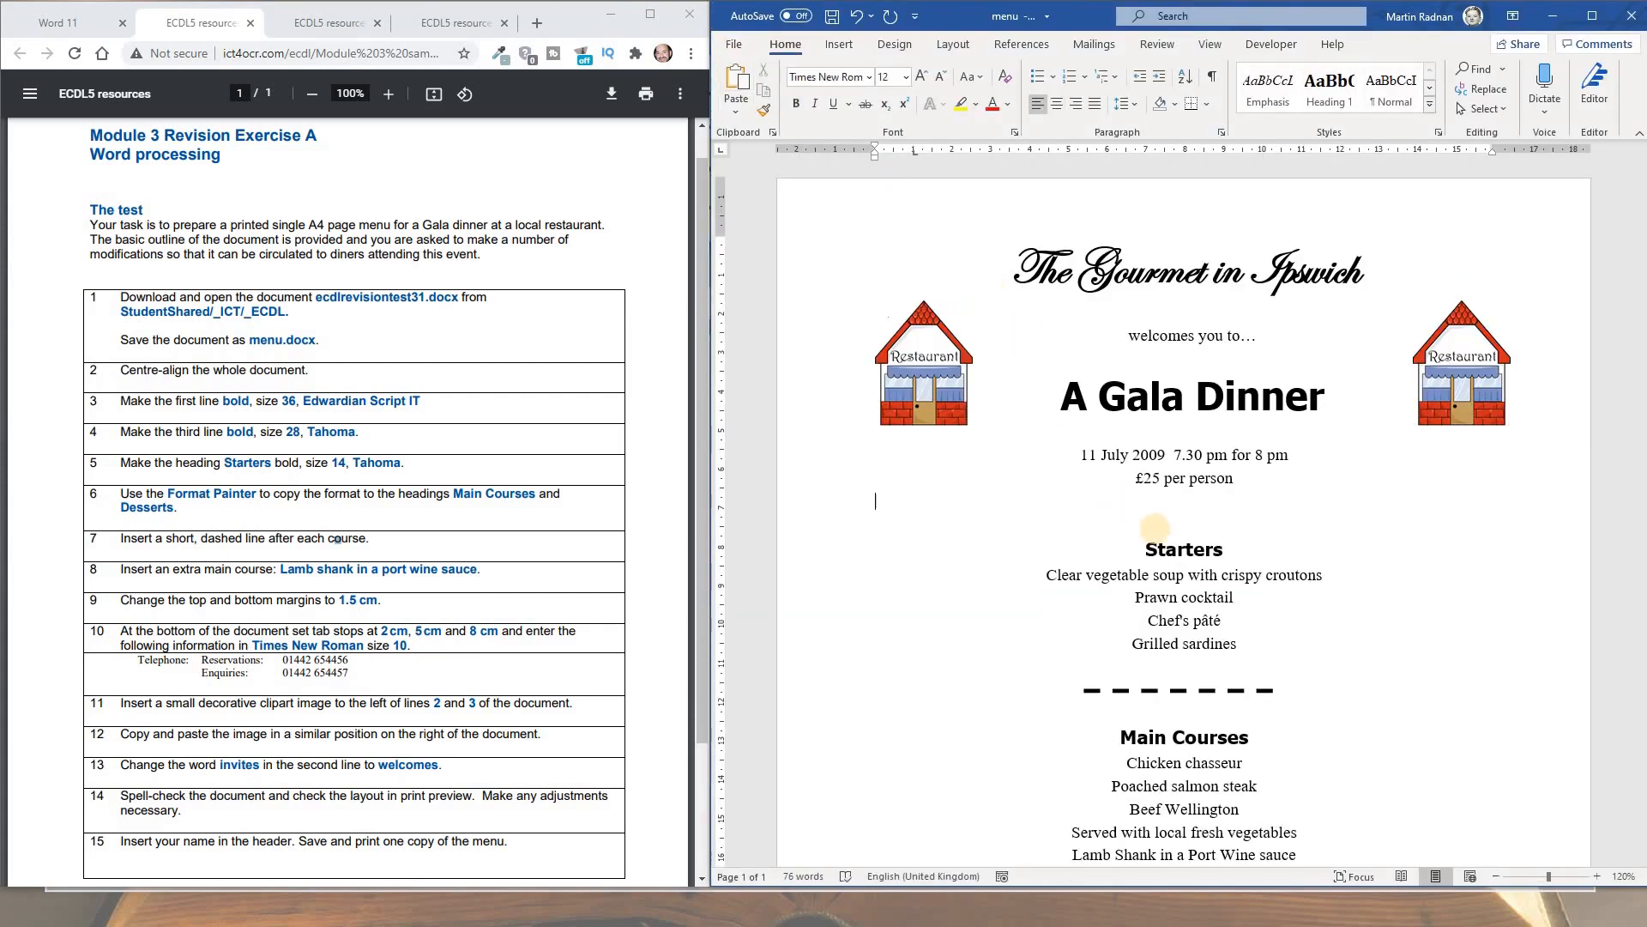
{"action": "key", "text": "BackSpace"}
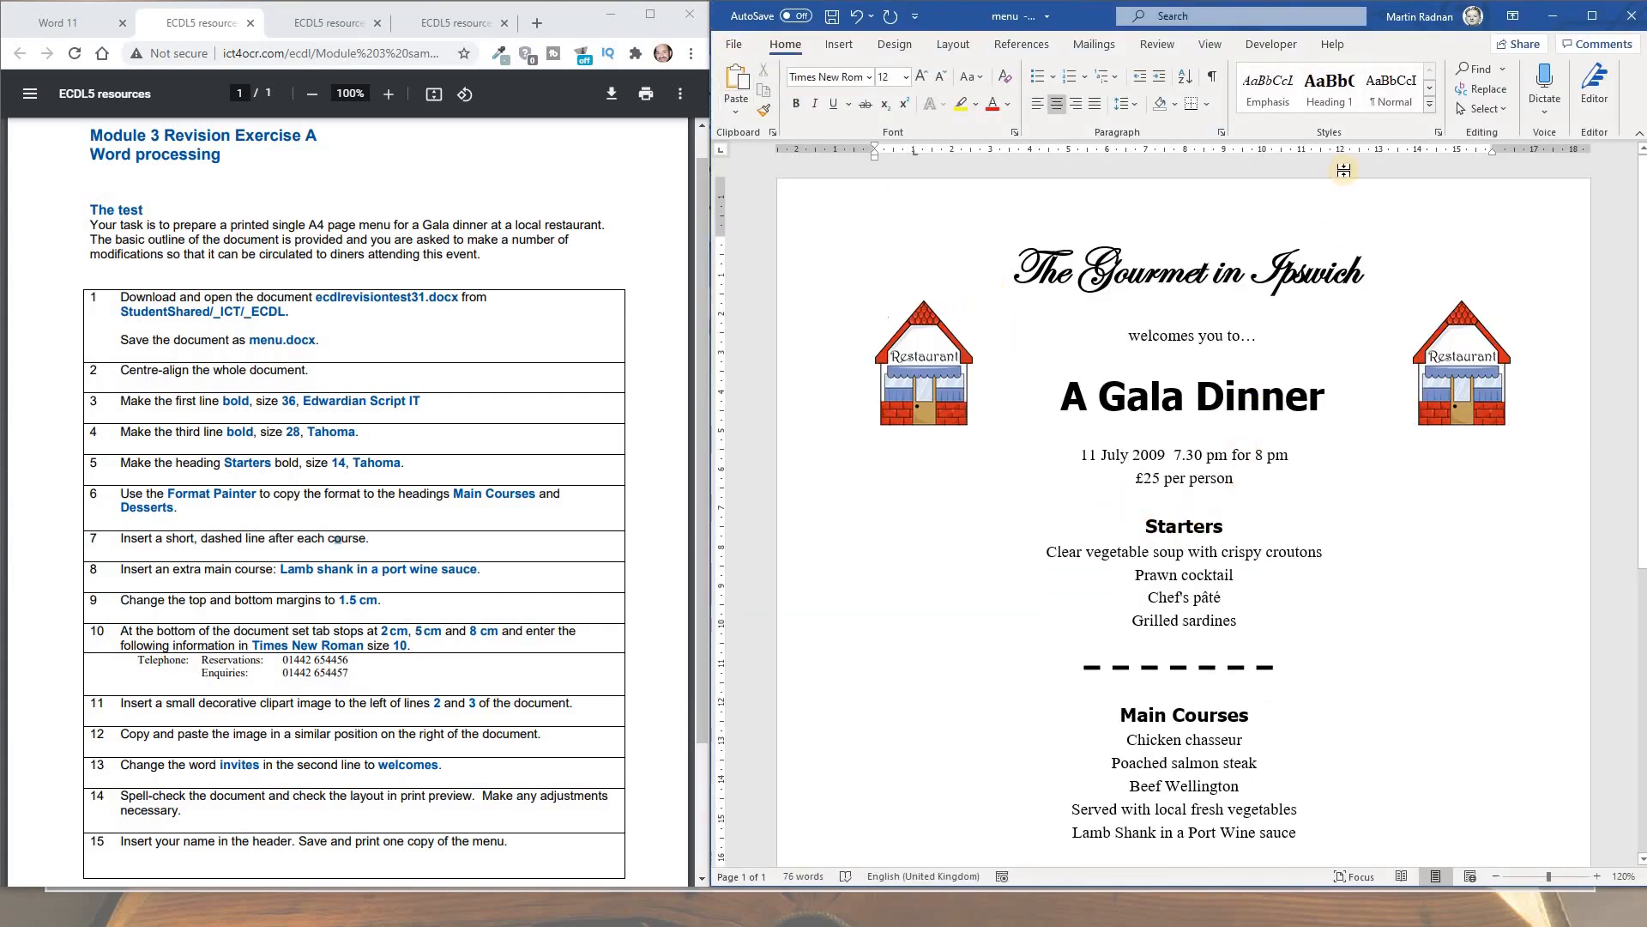
{"action": "left_click", "coordinate": [735, 45]}
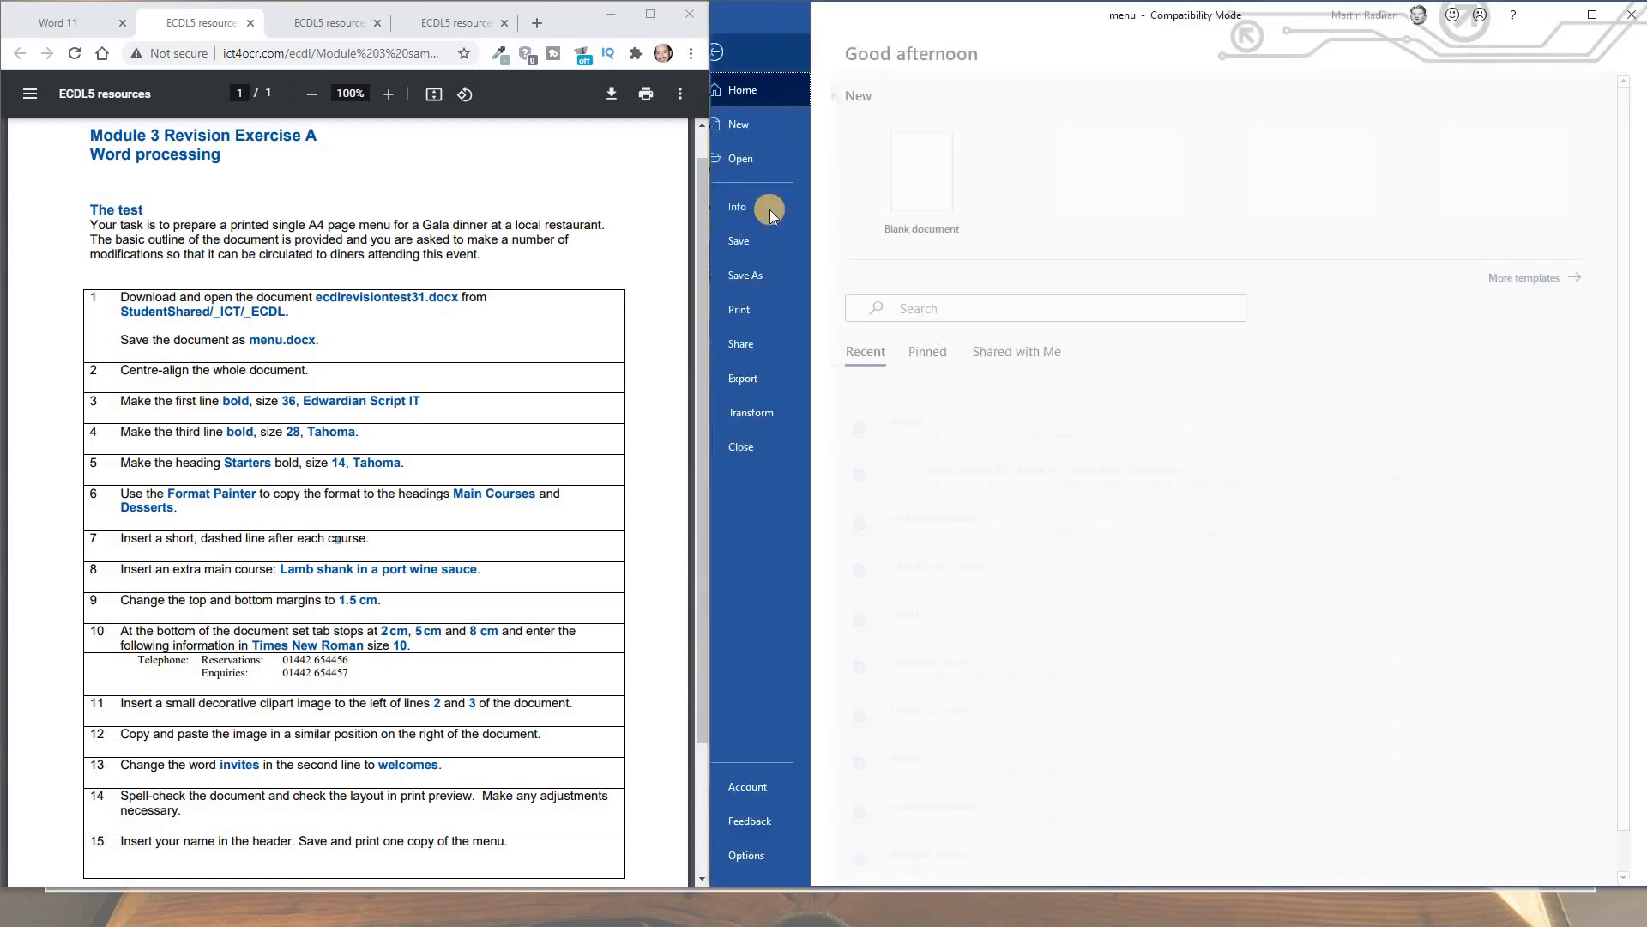
{"action": "left_click", "coordinate": [769, 310]}
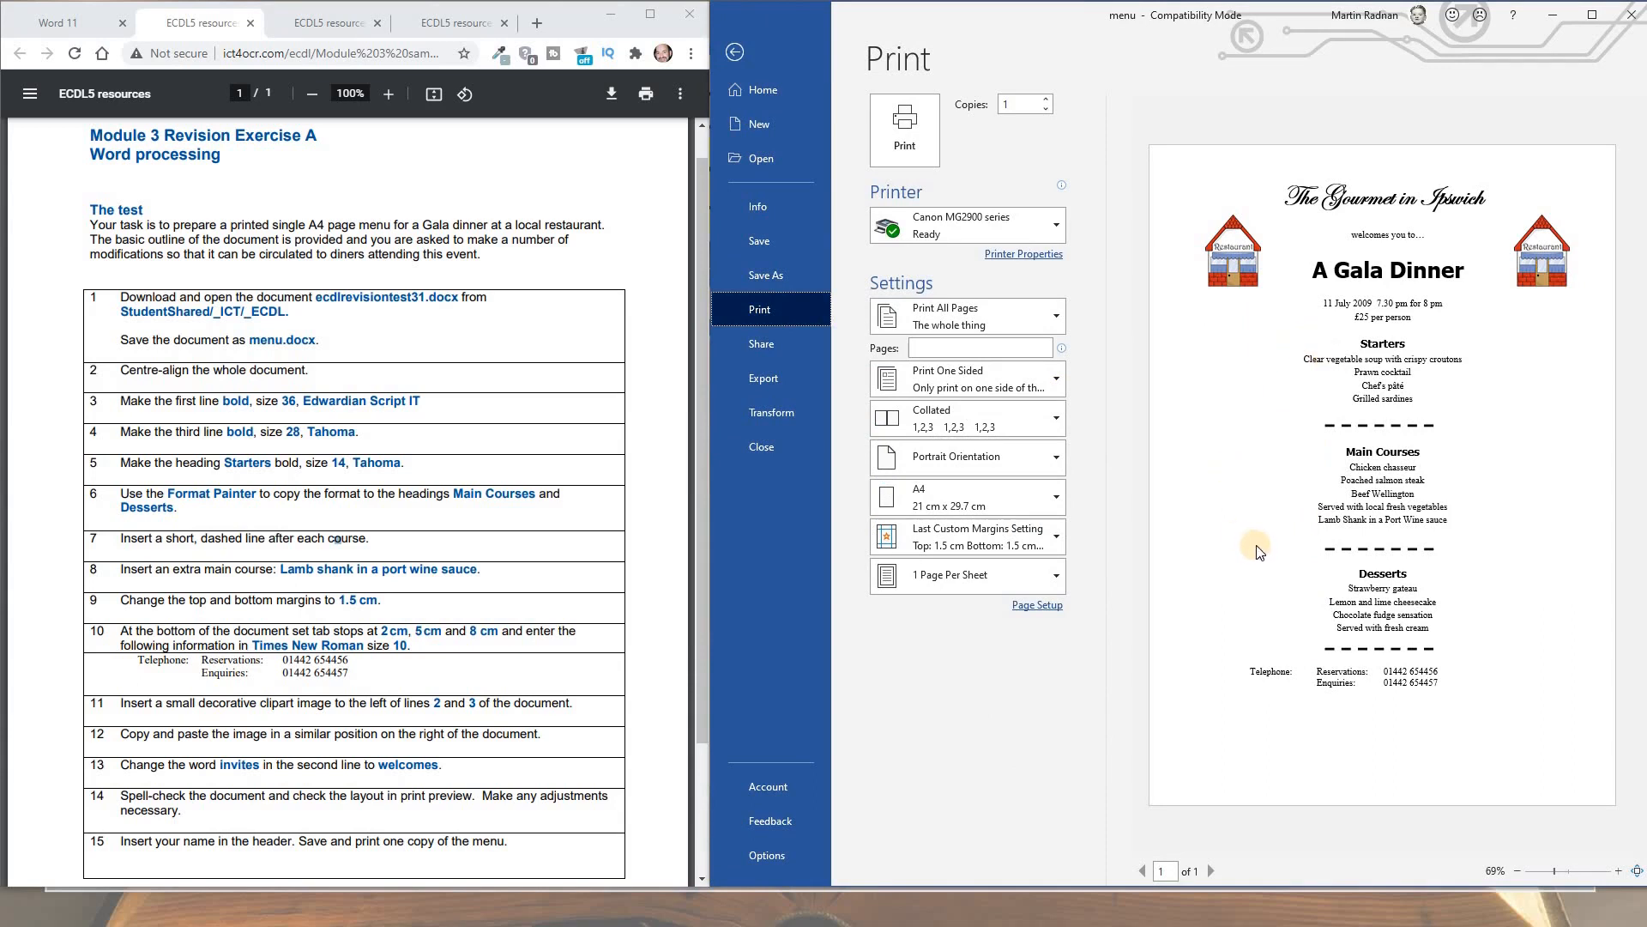
{"action": "key", "text": "Escape"}
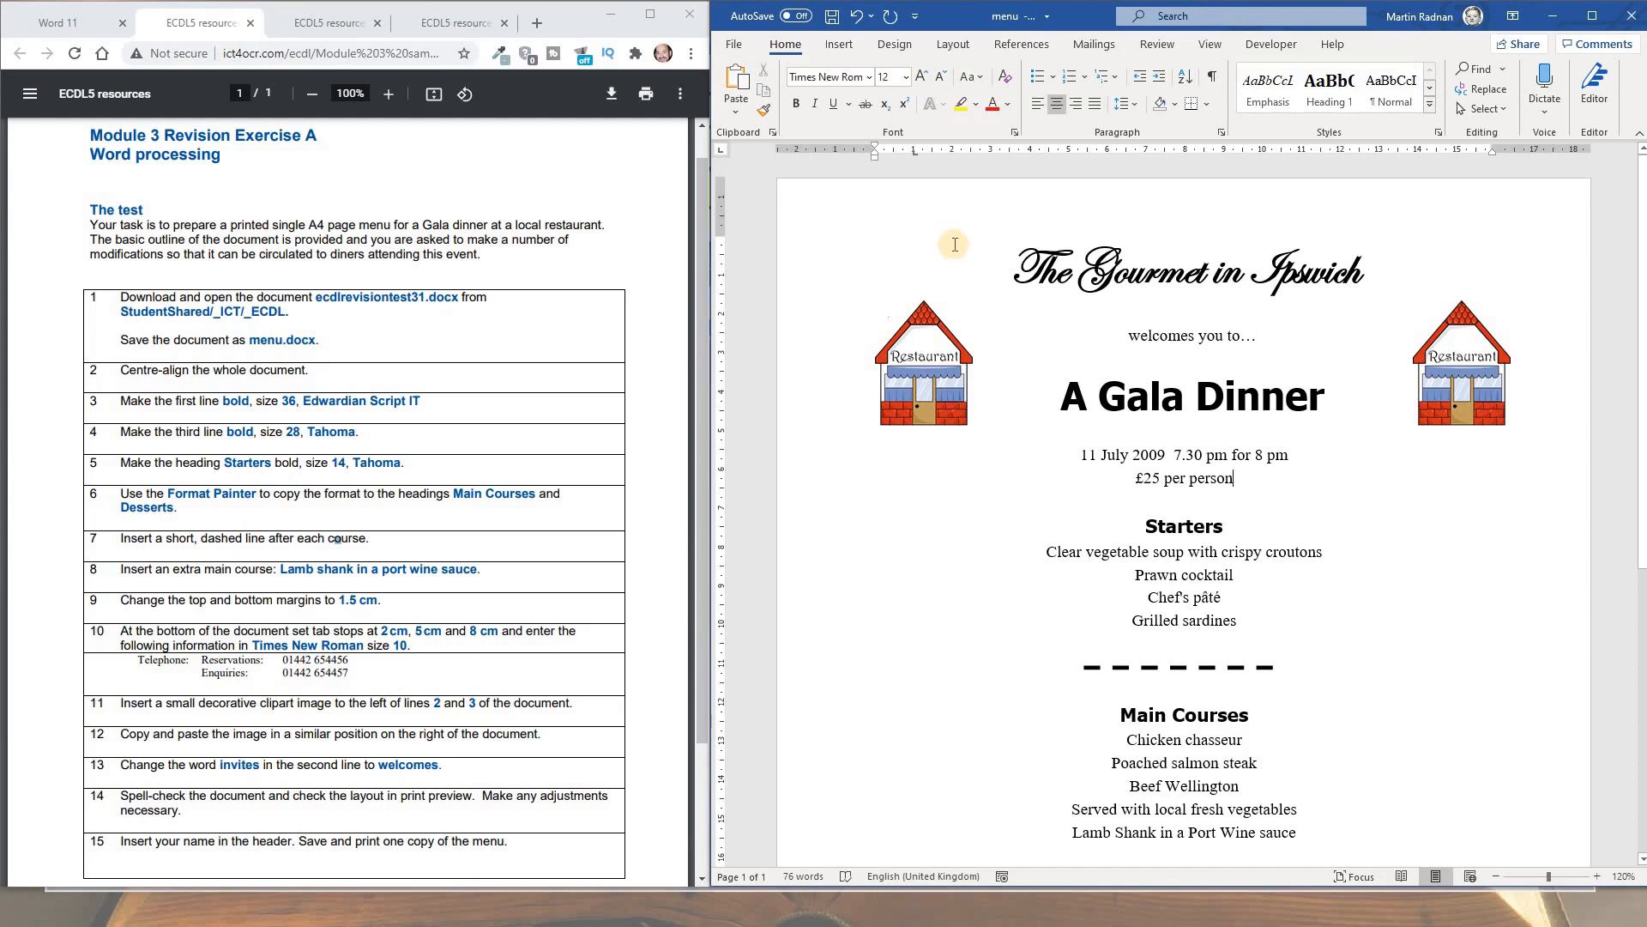
Add a blank header containing the author's name, then save the menu document
{"action": "left_click", "coordinate": [839, 43]}
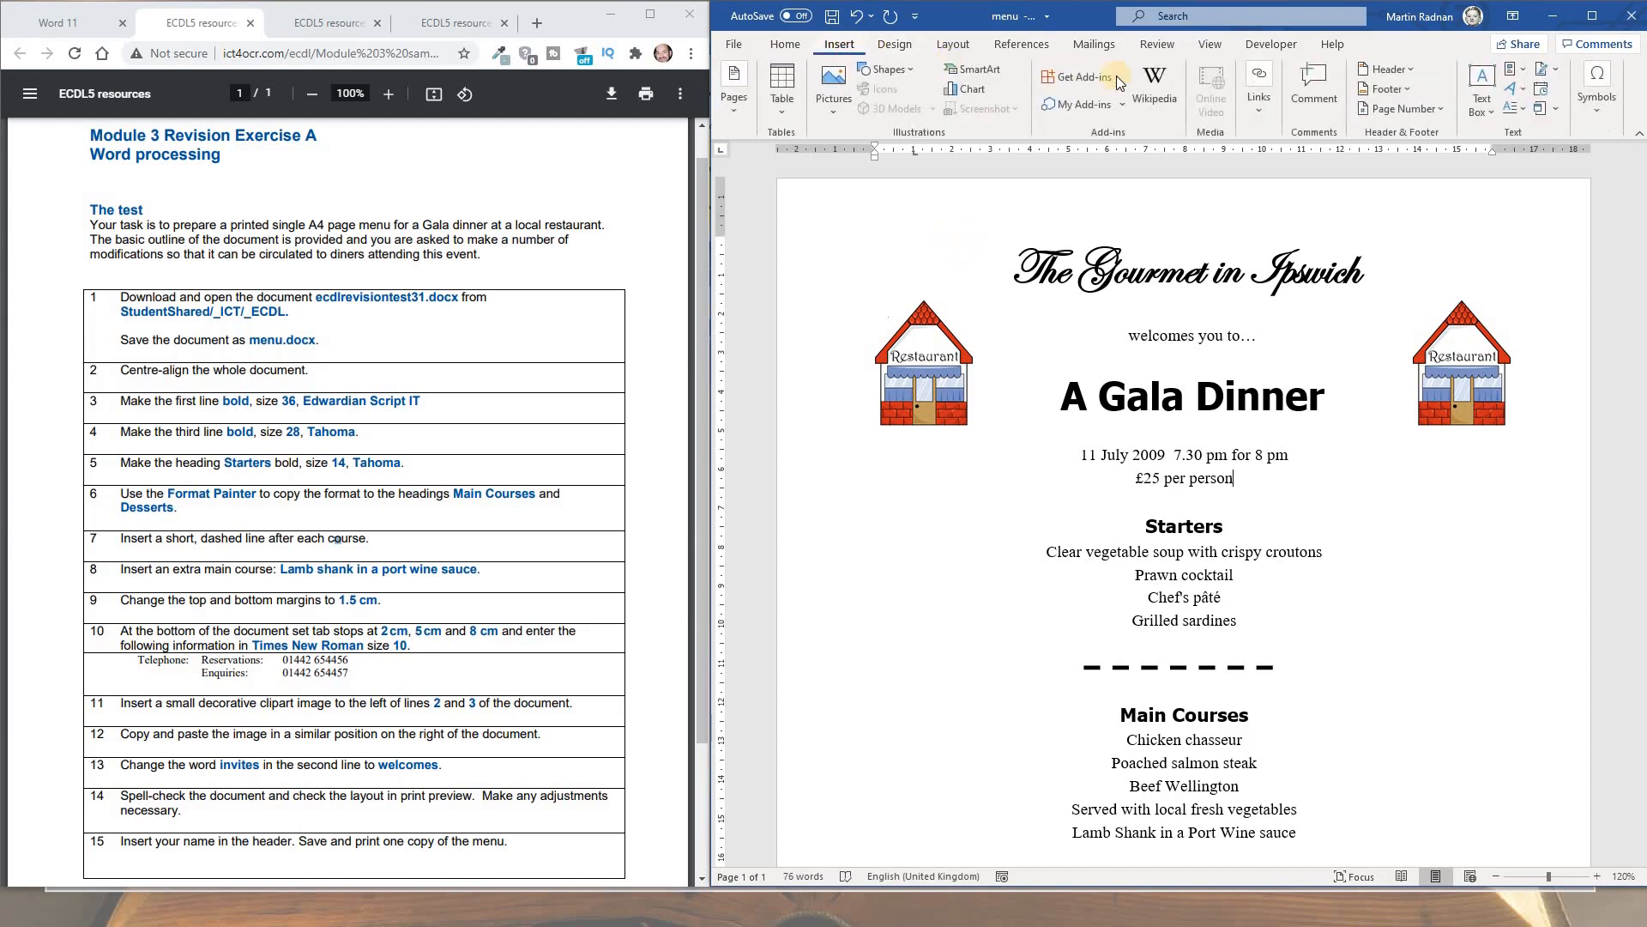
{"action": "left_click", "coordinate": [1386, 69]}
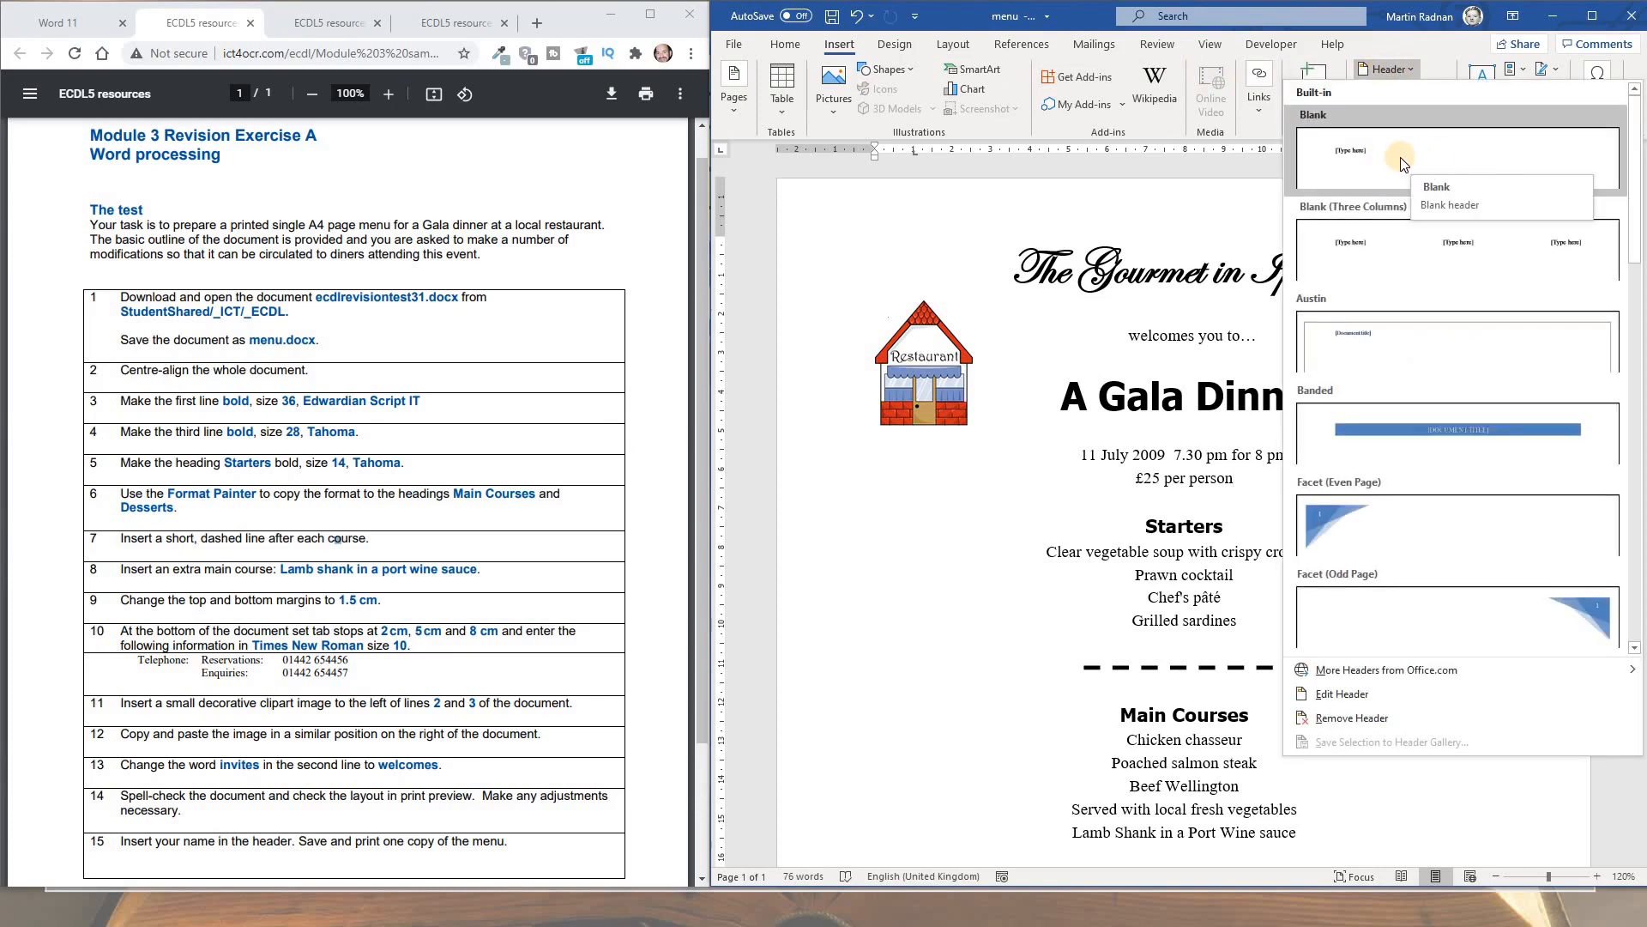
{"action": "left_click", "coordinate": [1400, 158]}
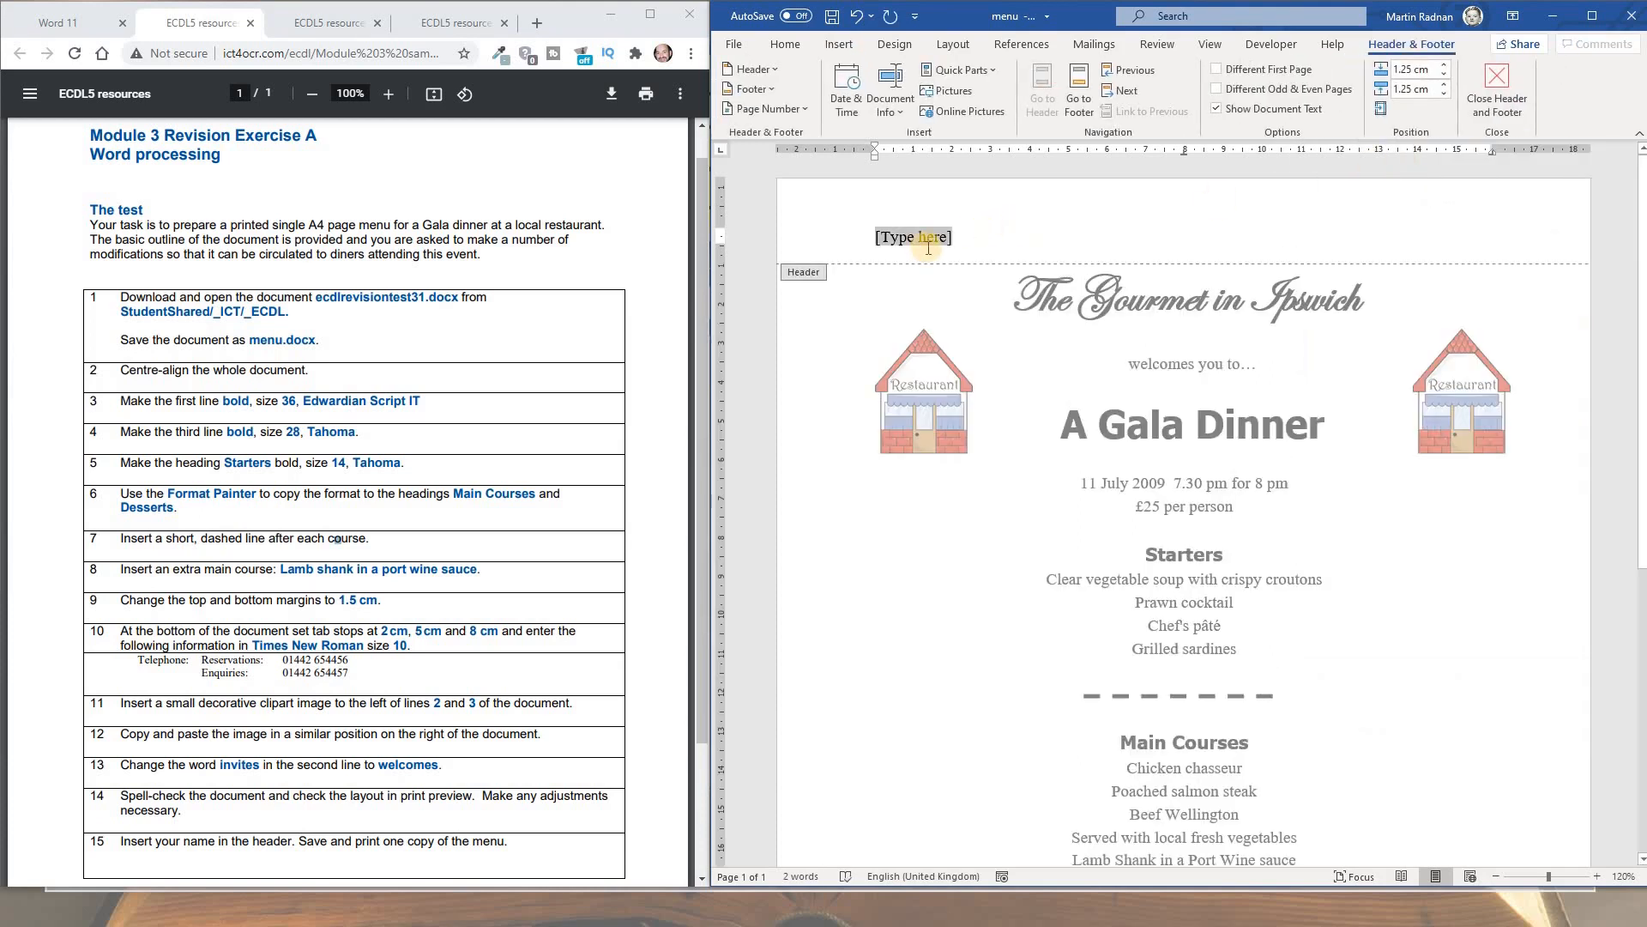
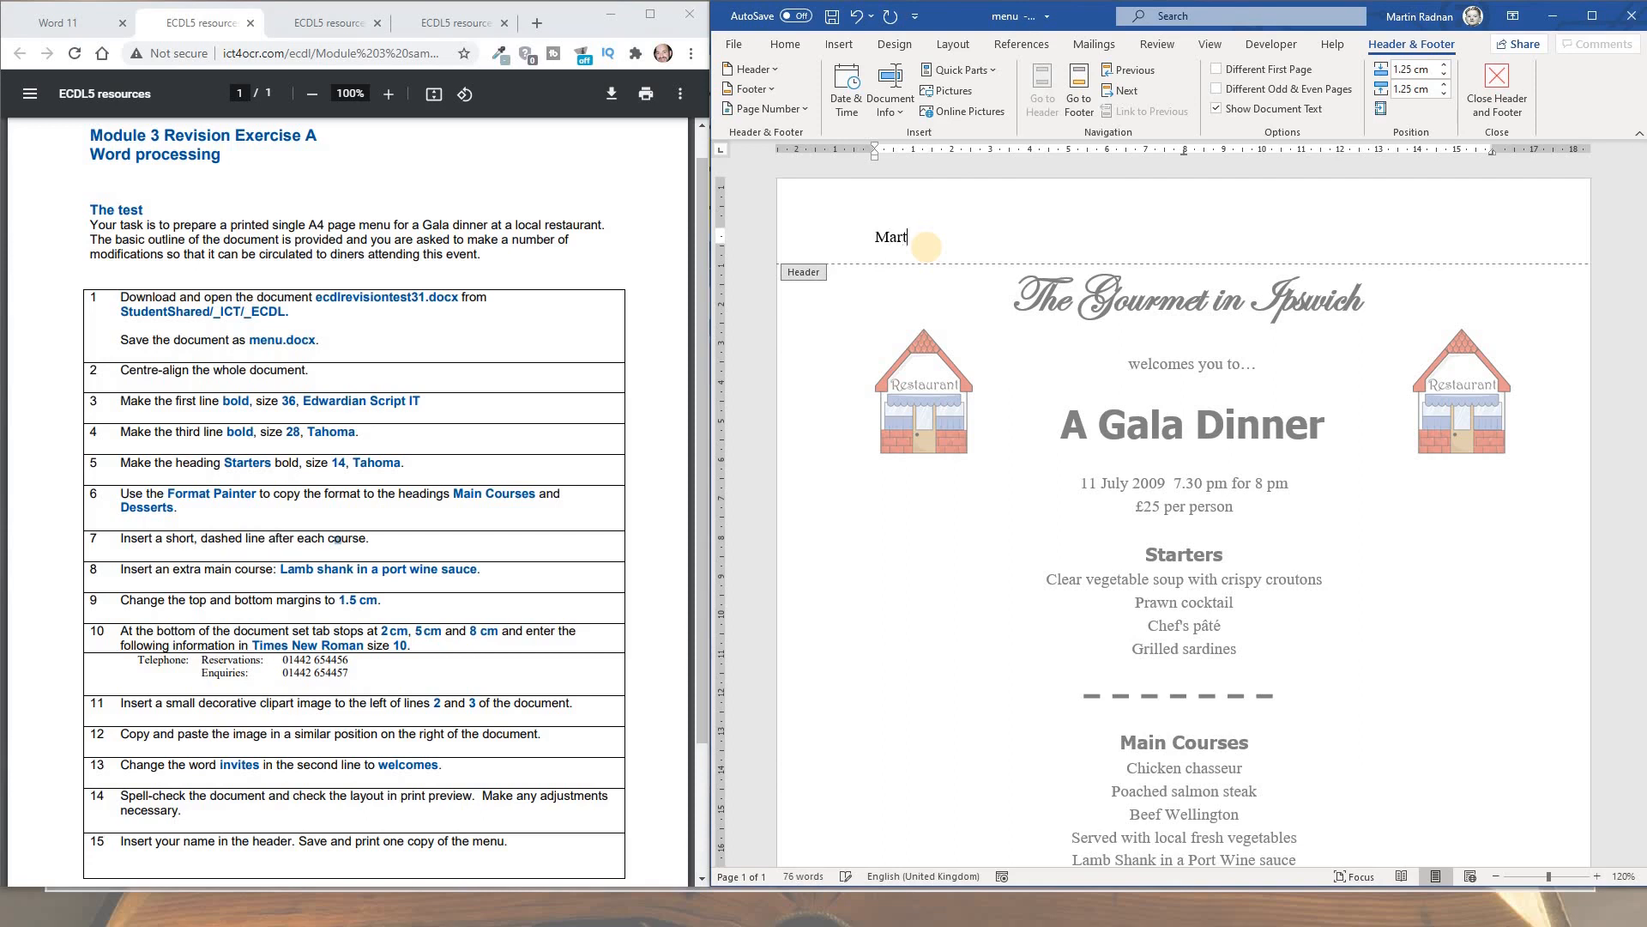
{"action": "left_click", "coordinate": [1489, 100]}
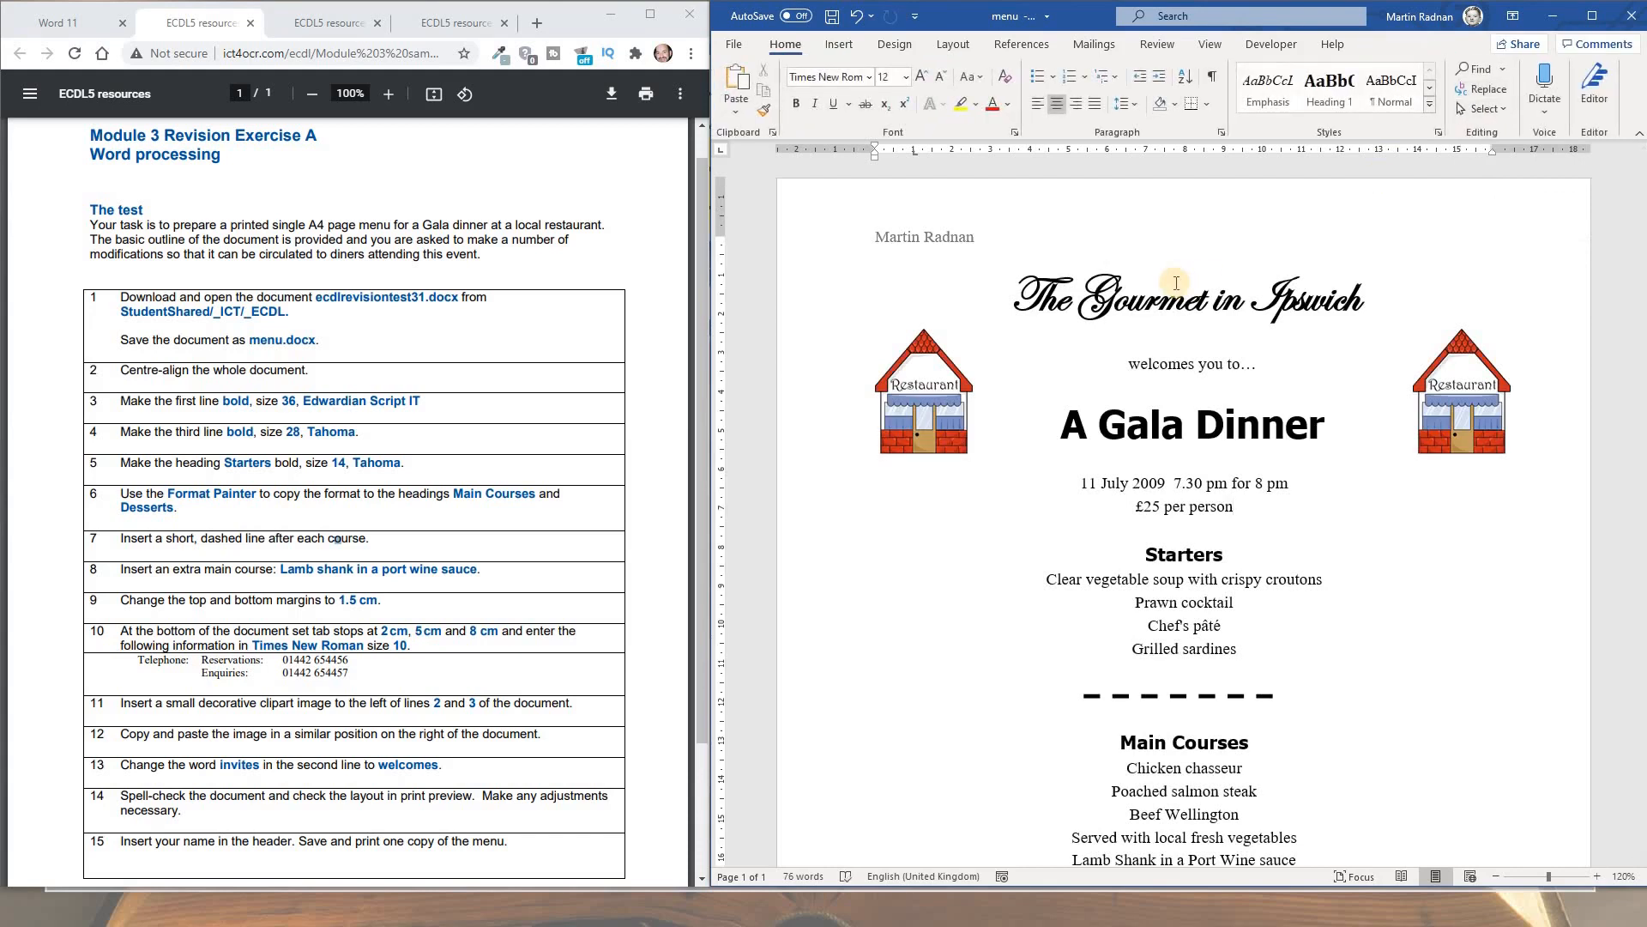
{"action": "left_click", "coordinate": [739, 48]}
{"action": "left_click", "coordinate": [763, 241]}
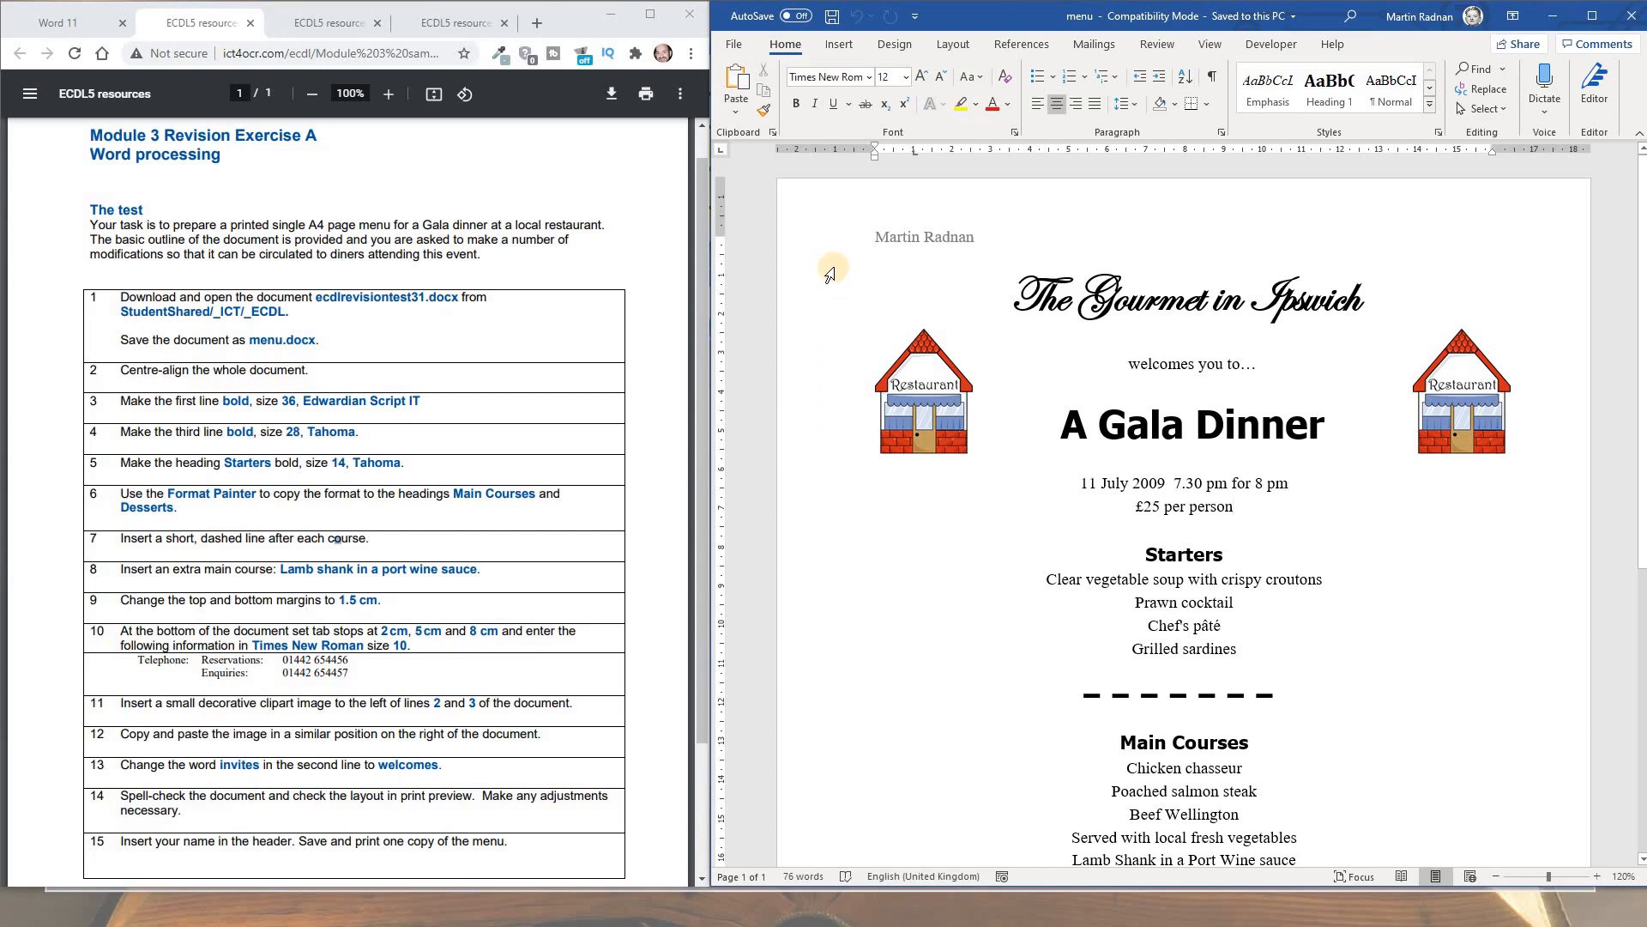
Preview the finished one-page menu for printing and list printers, with Canon MG2900 series ready
{"action": "left_click", "coordinate": [736, 48]}
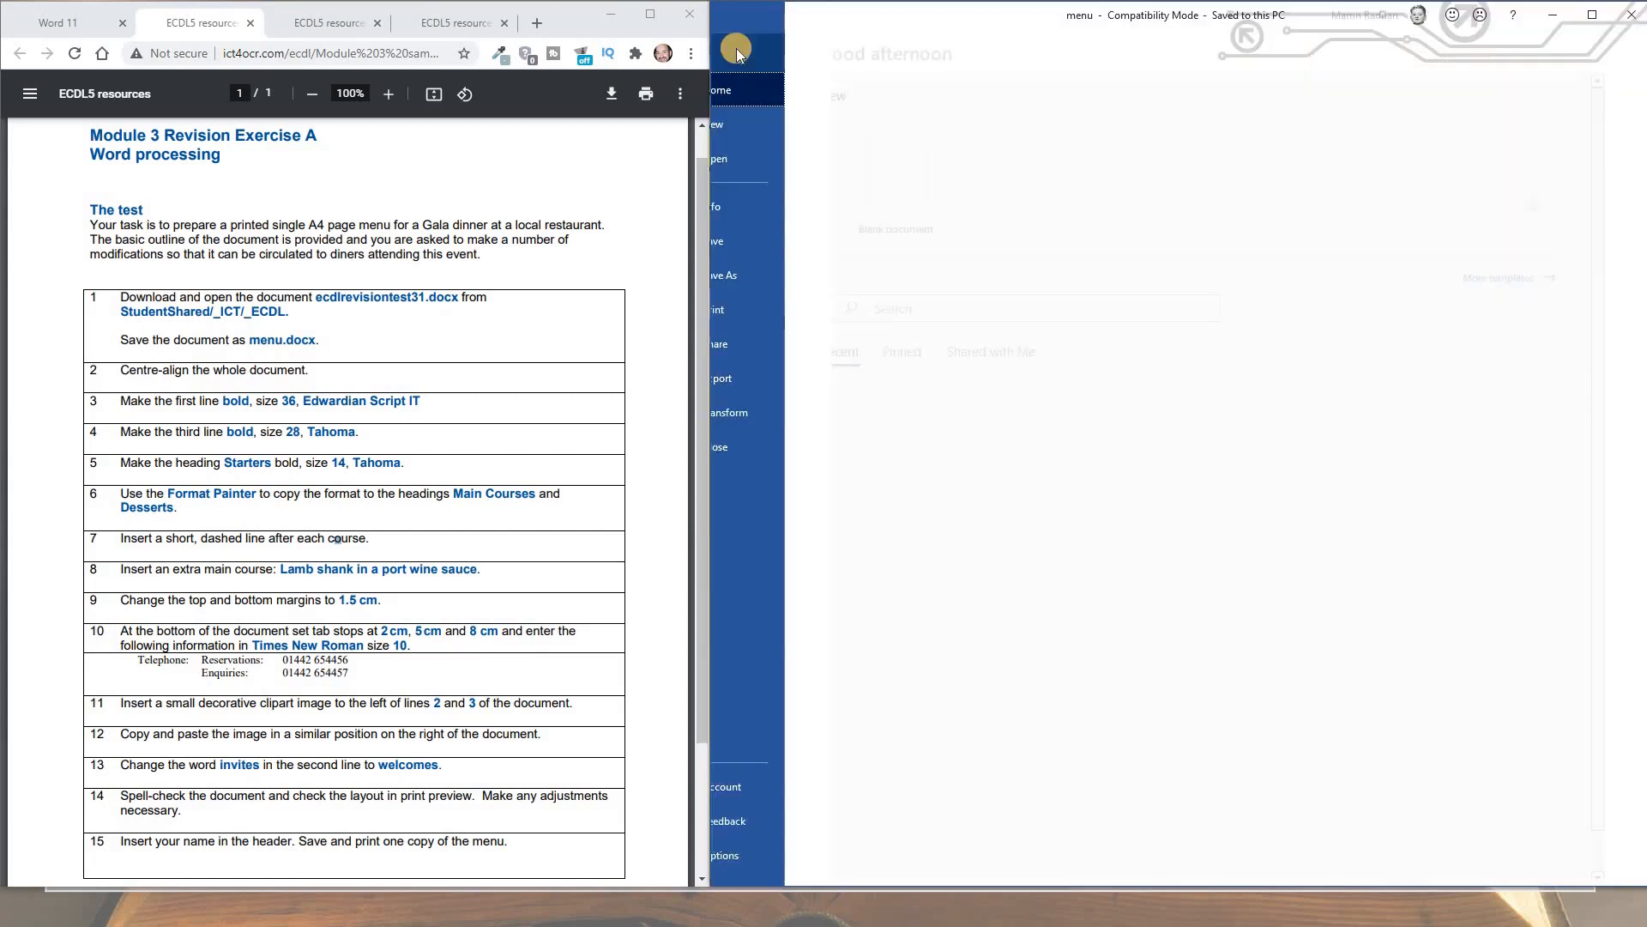
{"action": "left_click", "coordinate": [770, 309]}
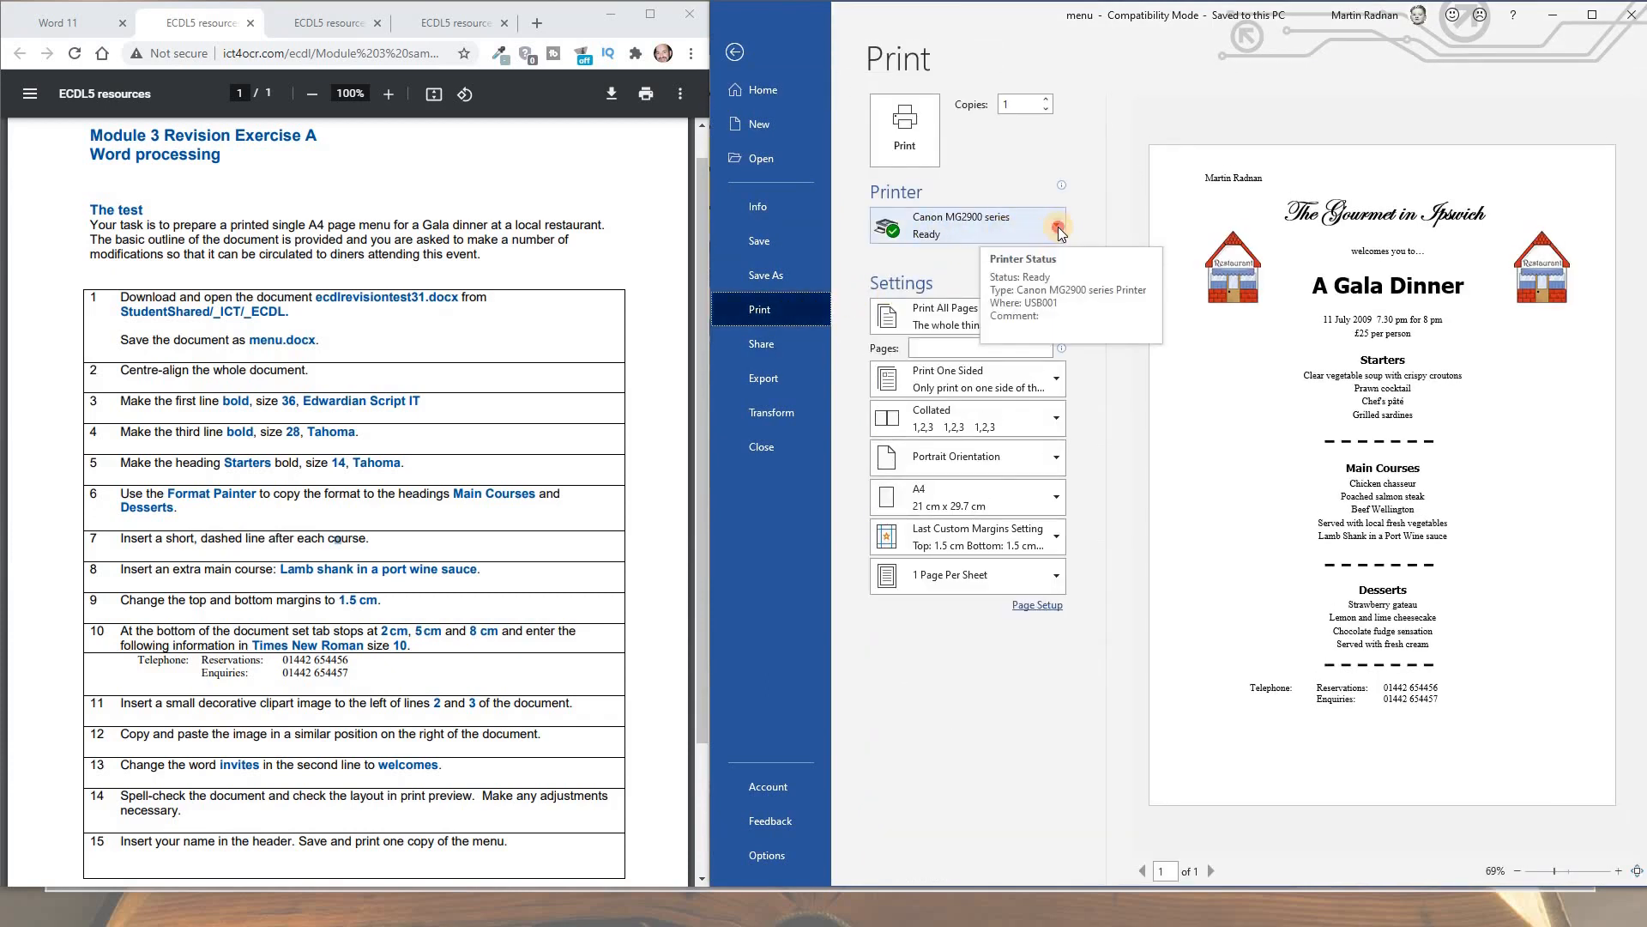
{"action": "left_click", "coordinate": [1058, 227]}
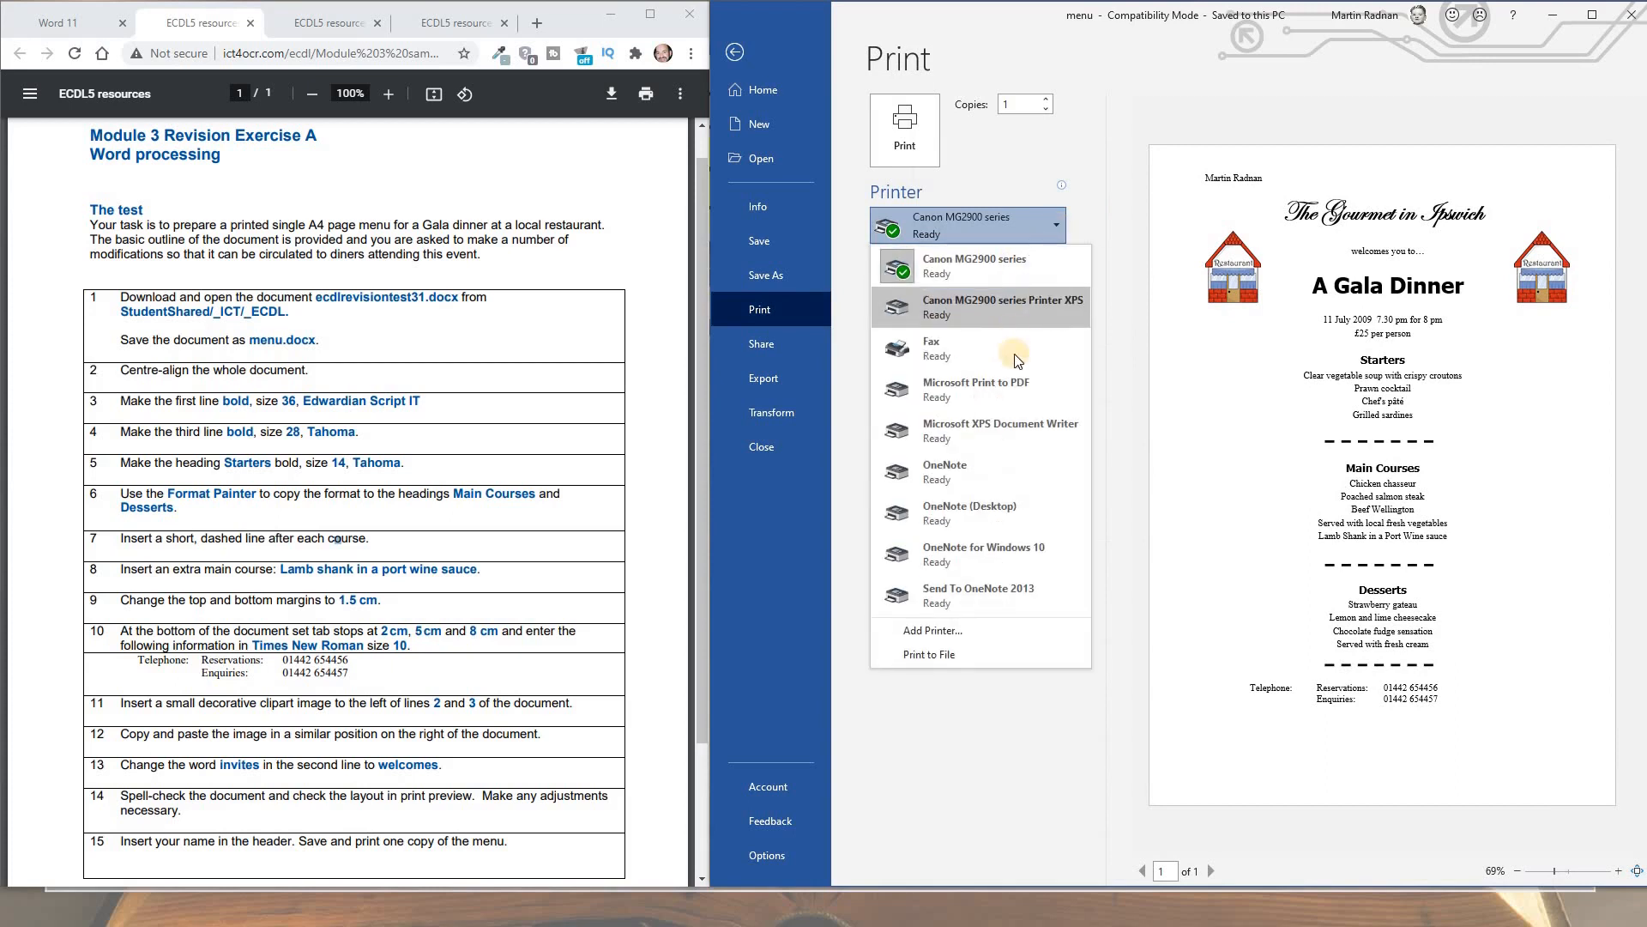